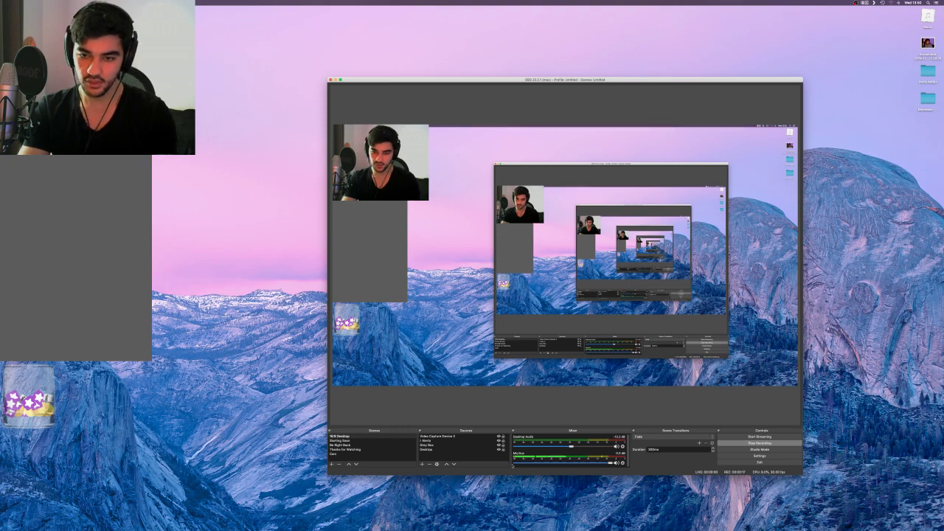
Switch to Ableton Live and trim the pink clip so that it ends level with the three clips above it
{"action": "key", "text": "ctrl+Right"}
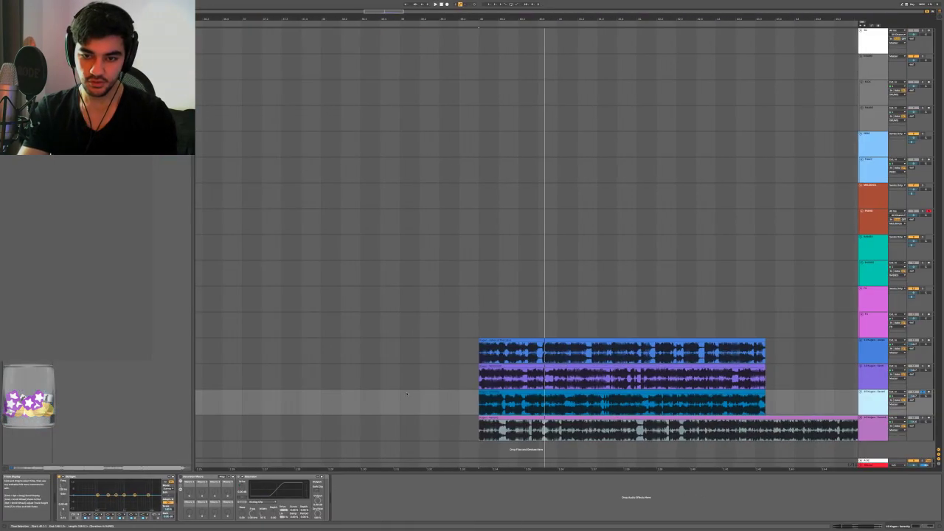
{"action": "scroll", "coordinate": [579, 426], "scroll_direction": "down", "scroll_amount": 5}
{"action": "left_click", "coordinate": [578, 425]}
{"action": "left_click", "coordinate": [580, 426]}
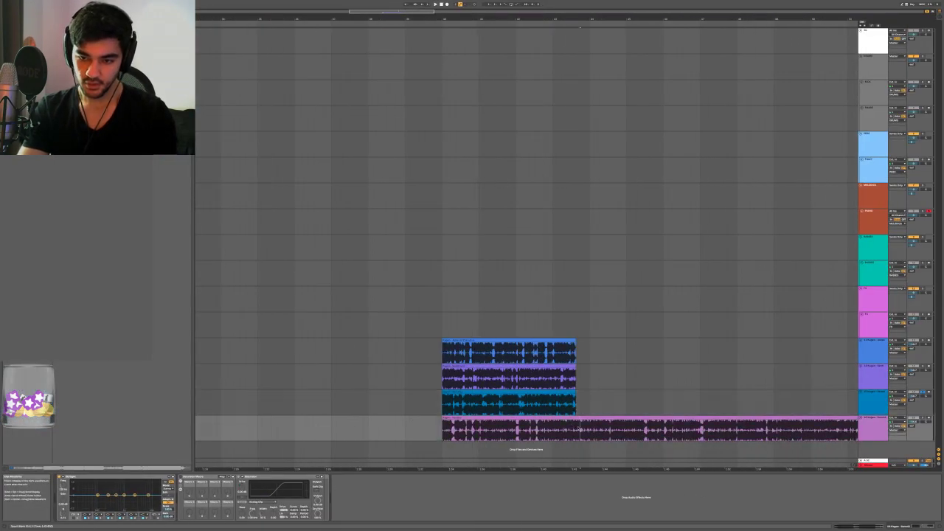
{"action": "scroll", "coordinate": [581, 427], "scroll_direction": "up", "scroll_amount": 5}
{"action": "left_click", "coordinate": [565, 426]}
{"action": "key", "text": "ctrl+e"}
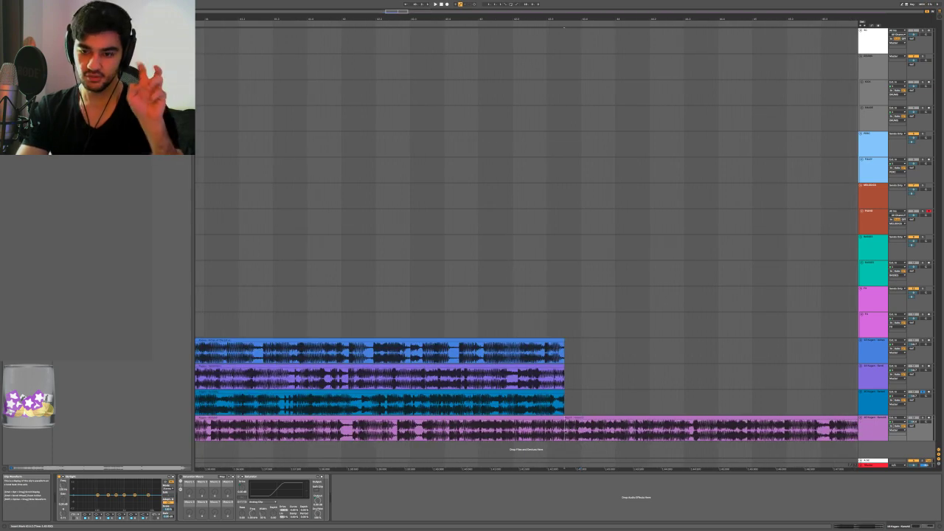
{"action": "left_click", "coordinate": [588, 418]}
{"action": "key", "text": "Delete"}
Place the playback start position at the beginning of the four aligned audio clips
{"action": "scroll", "coordinate": [588, 415], "scroll_direction": "left", "scroll_amount": 2}
{"action": "scroll", "coordinate": [588, 415], "scroll_direction": "left", "scroll_amount": 2}
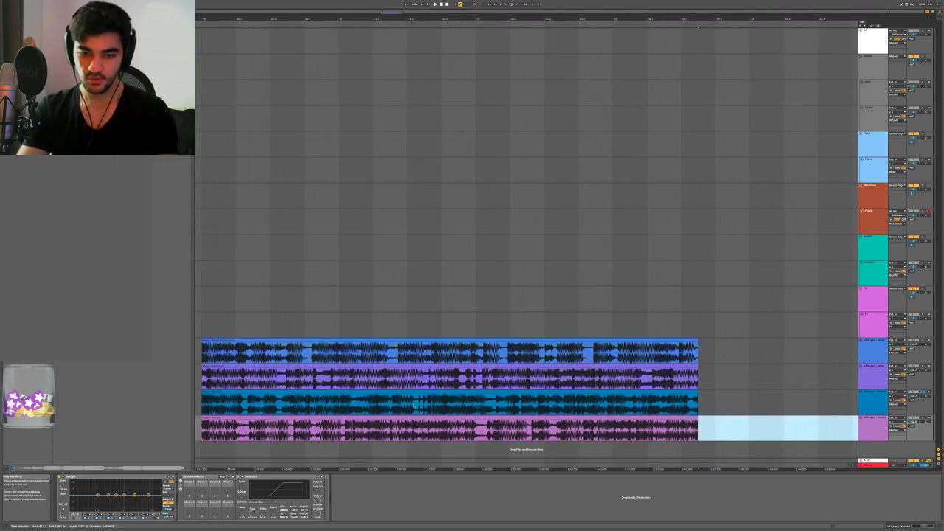
{"action": "scroll", "coordinate": [418, 406], "scroll_direction": "down", "scroll_amount": 3}
{"action": "scroll", "coordinate": [414, 406], "scroll_direction": "left", "scroll_amount": 2}
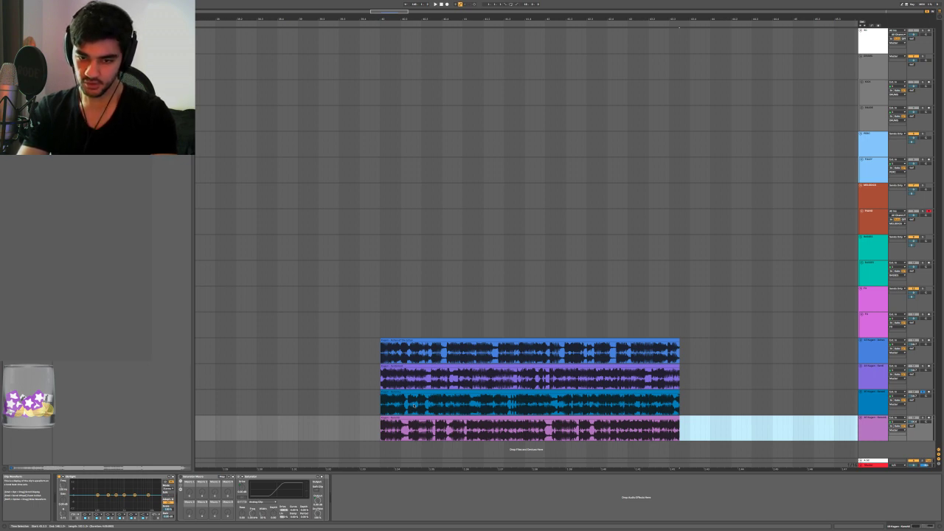
{"action": "left_click", "coordinate": [380, 354]}
{"action": "scroll", "coordinate": [380, 355], "scroll_direction": "up", "scroll_amount": 2}
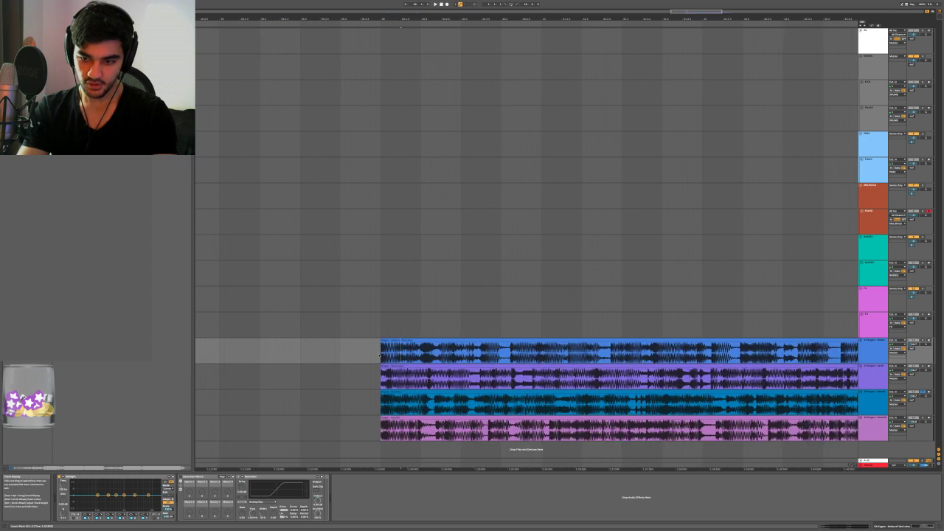
{"action": "left_click", "coordinate": [365, 357]}
{"action": "scroll", "coordinate": [364, 357], "scroll_direction": "right", "scroll_amount": 3}
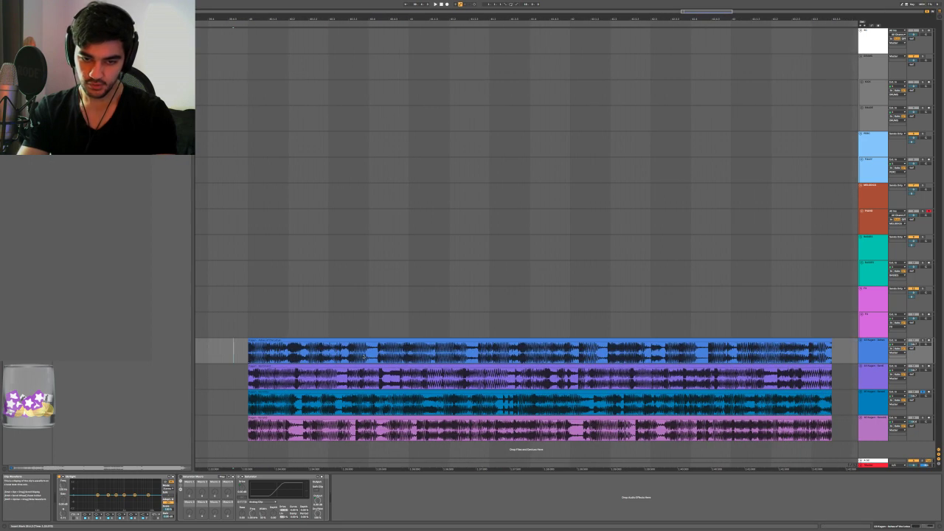
{"action": "scroll", "coordinate": [363, 356], "scroll_direction": "down", "scroll_amount": 1}
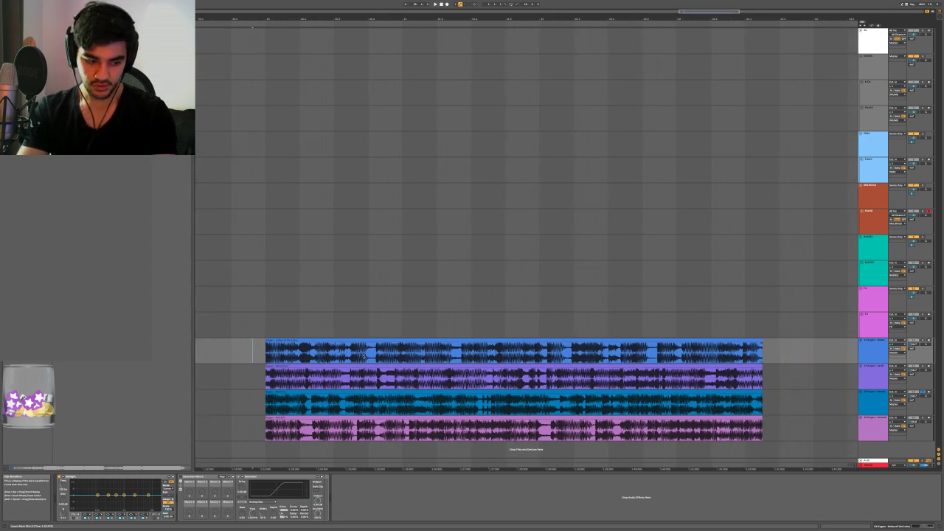
{"action": "scroll", "coordinate": [364, 356], "scroll_direction": "down", "scroll_amount": 1}
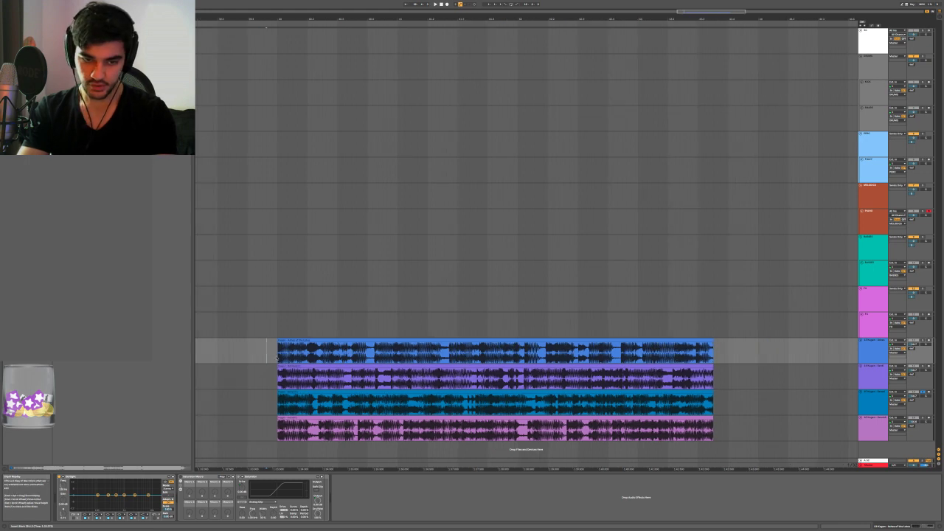
{"action": "left_click", "coordinate": [277, 357]}
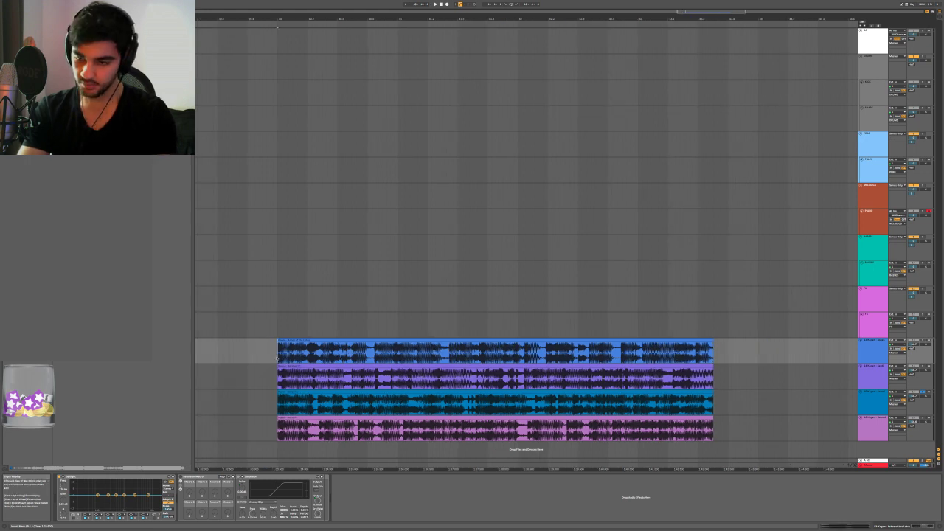
Solo the blue reference track and play through its clip
{"action": "scroll", "coordinate": [277, 357], "scroll_direction": "right", "scroll_amount": 1}
{"action": "scroll", "coordinate": [278, 357], "scroll_direction": "down", "scroll_amount": 2}
{"action": "scroll", "coordinate": [286, 365], "scroll_direction": "left", "scroll_amount": 2}
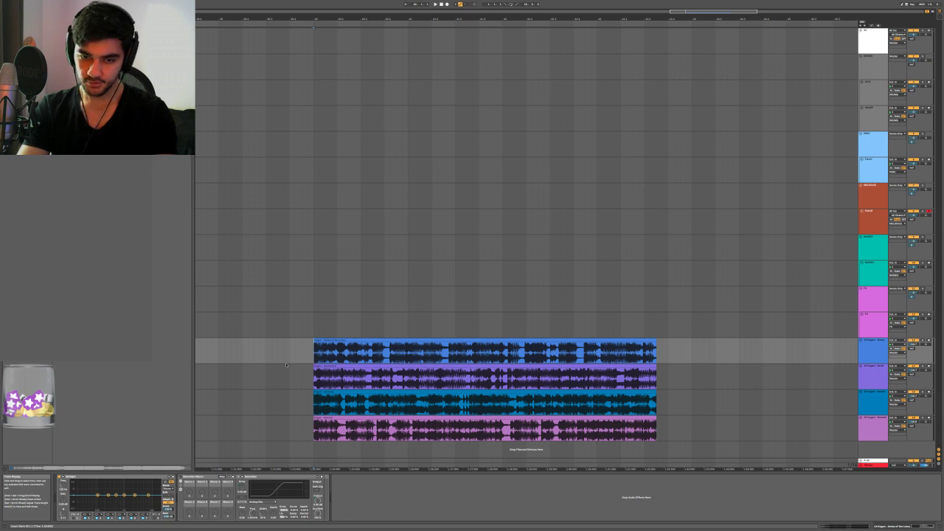
{"action": "scroll", "coordinate": [287, 365], "scroll_direction": "up", "scroll_amount": 3}
{"action": "scroll", "coordinate": [286, 365], "scroll_direction": "down", "scroll_amount": 1}
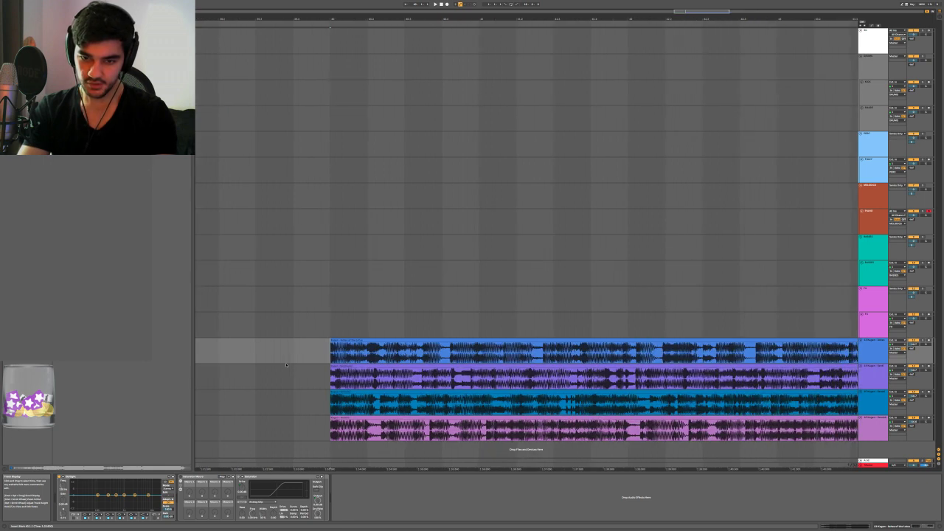
{"action": "scroll", "coordinate": [286, 365], "scroll_direction": "down", "scroll_amount": 3}
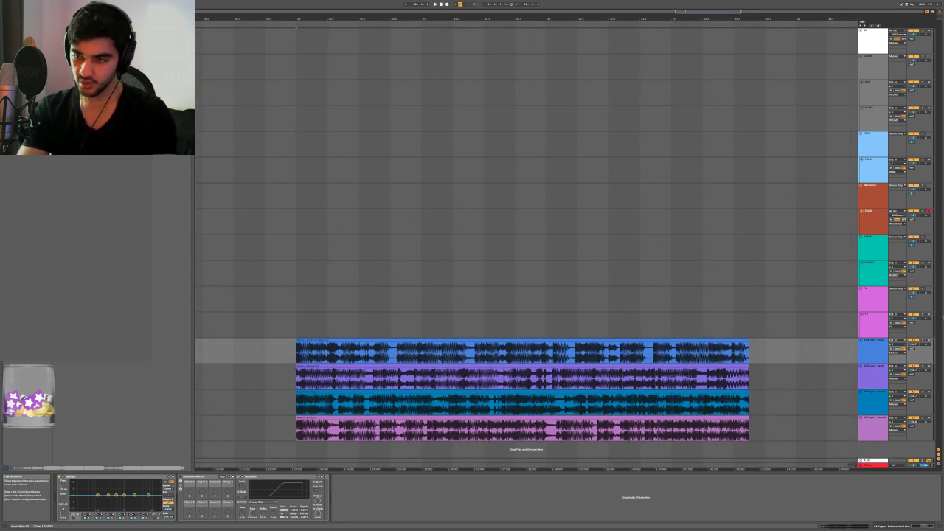
{"action": "left_click", "coordinate": [873, 353]}
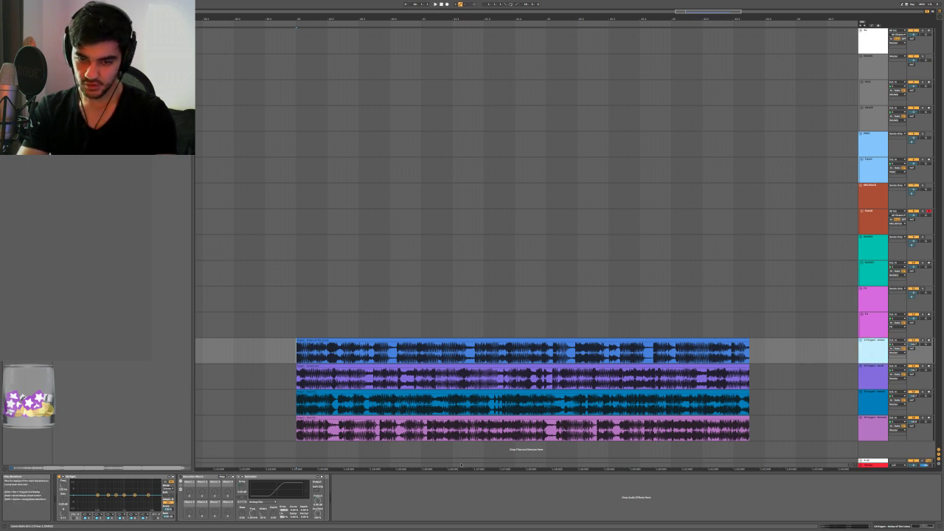
{"action": "left_click", "coordinate": [926, 343]}
{"action": "key", "text": "space"}
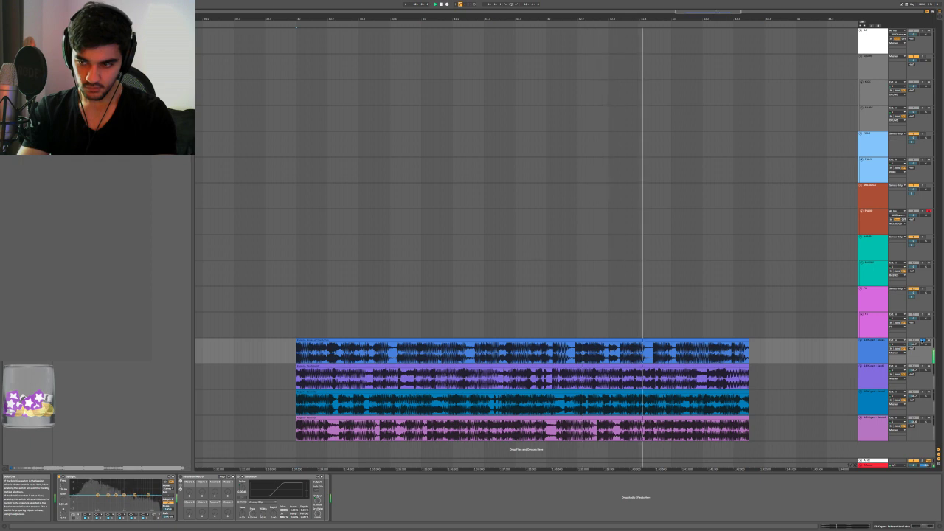
{"action": "key", "text": "space"}
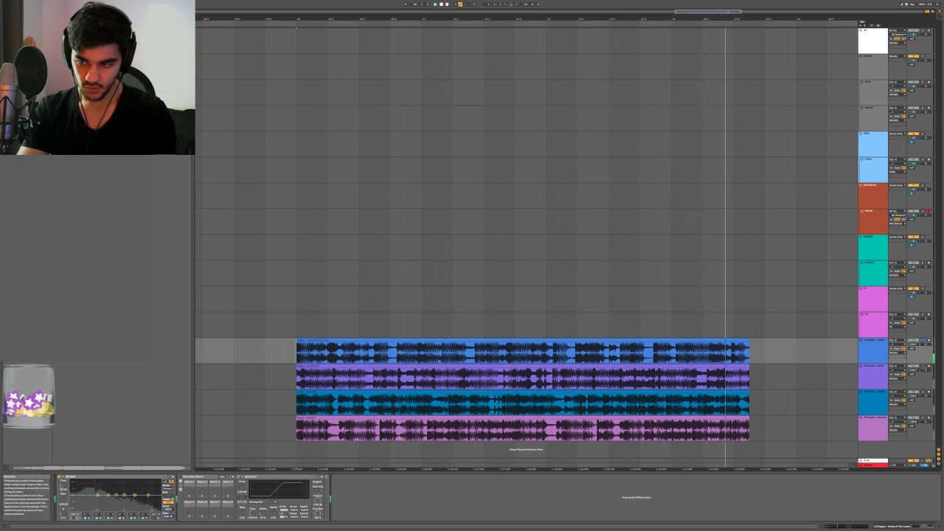
Solo the purple reference track and play its clip from the start
{"action": "left_click", "coordinate": [922, 367]}
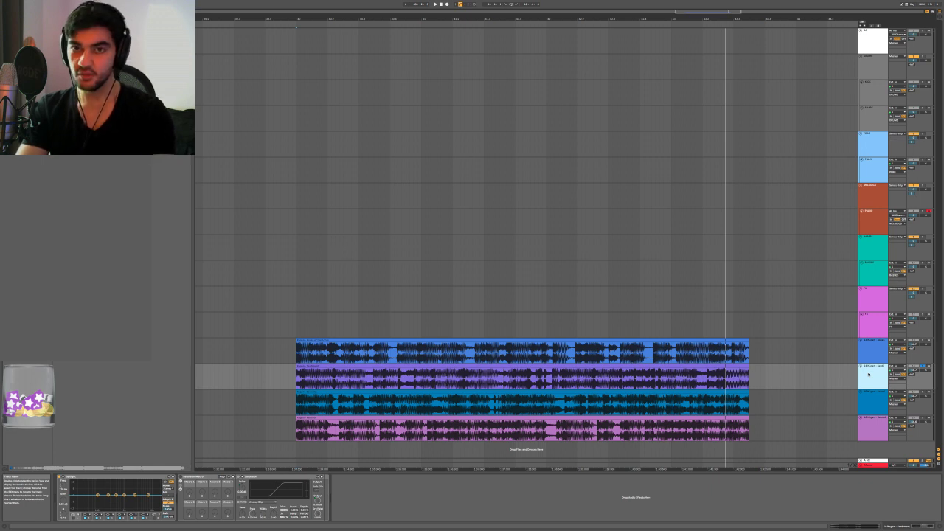
{"action": "key", "text": "space"}
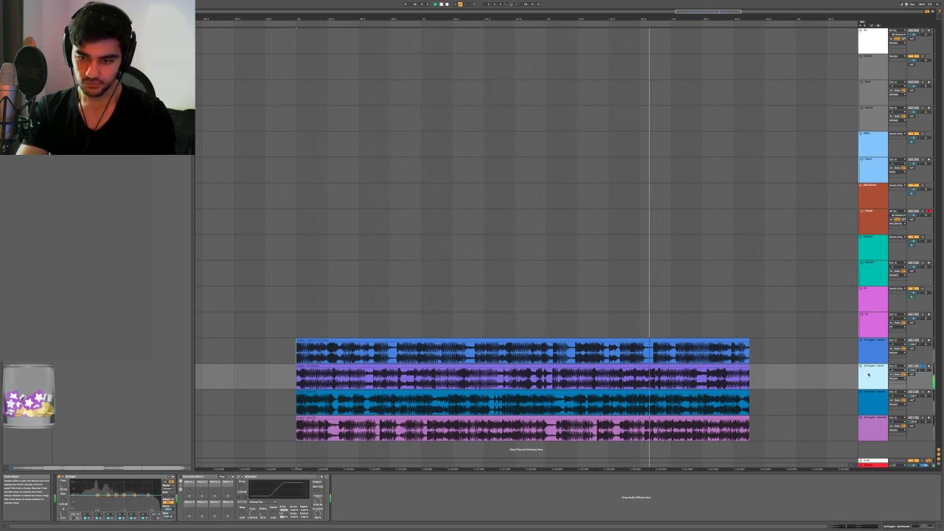
{"action": "key", "text": "space"}
Audition the third and fourth reference tracks in solo, ending with playback stopped and solo switched off
{"action": "left_click", "coordinate": [924, 391]}
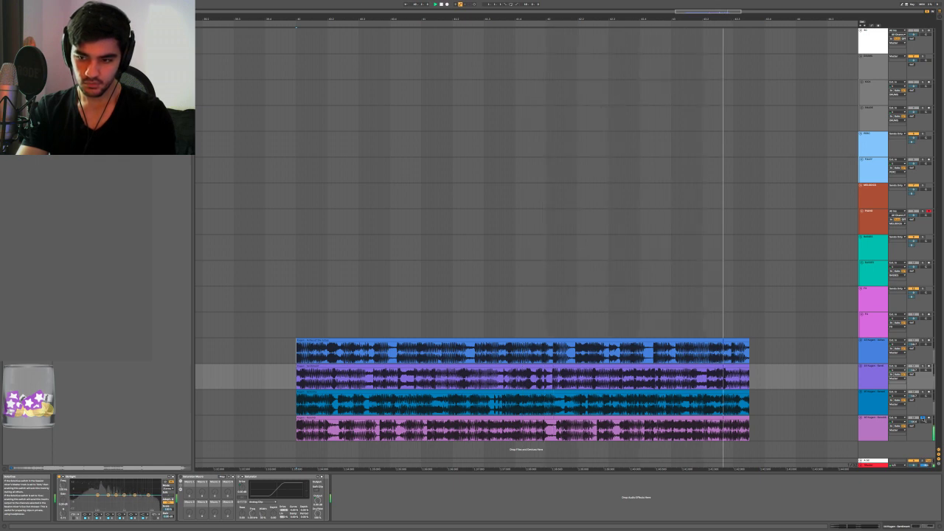
{"action": "key", "text": "space"}
{"action": "left_click", "coordinate": [922, 419]}
Group the four reference audio tracks and fold the resulting group
{"action": "left_click", "coordinate": [855, 425]}
{"action": "left_click", "coordinate": [874, 403]}
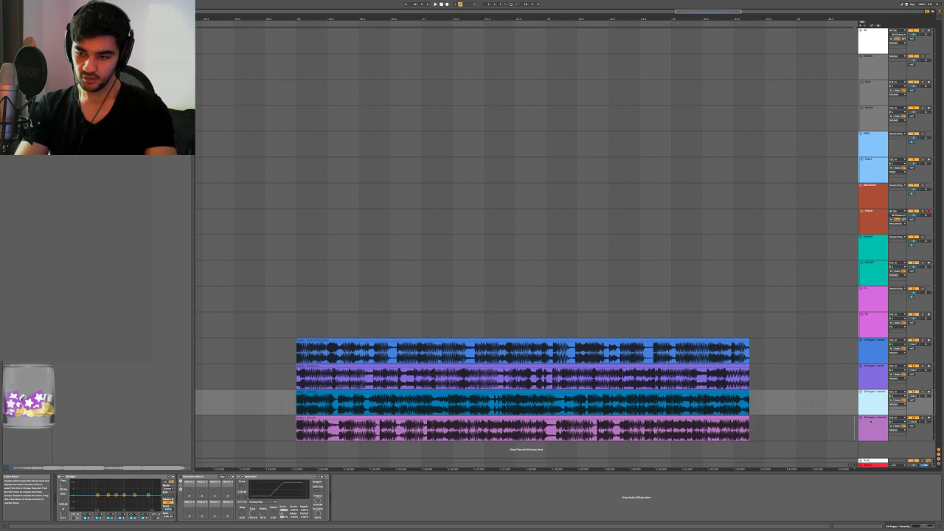
{"action": "left_click", "coordinate": [875, 425]}
{"action": "left_click", "coordinate": [884, 361], "text": "shift"}
{"action": "key", "text": "ctrl+g"}
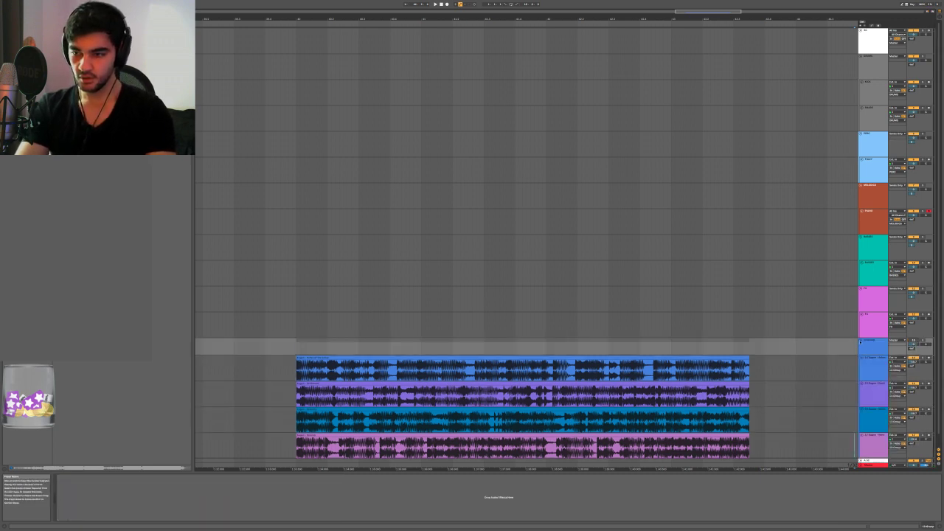
{"action": "left_click", "coordinate": [860, 341]}
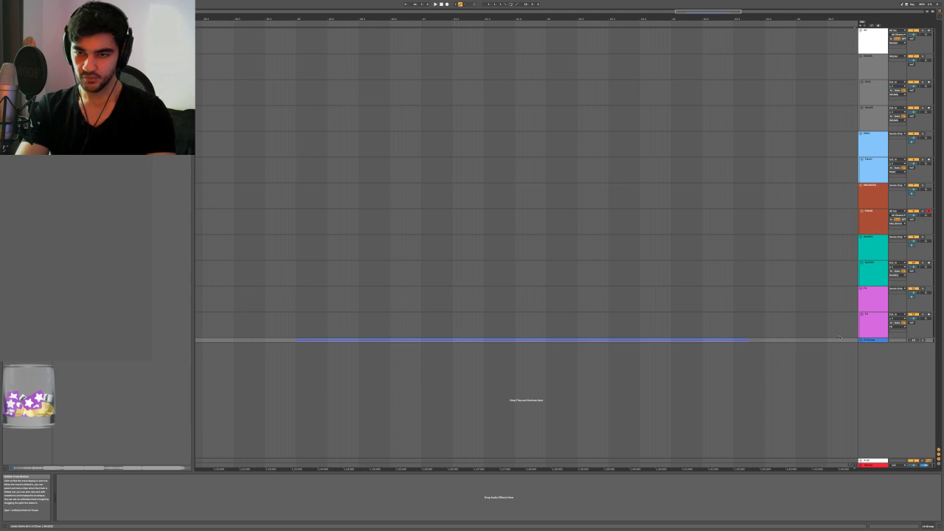
Insert a new MIDI track below the last track of the teal group
{"action": "scroll", "coordinate": [727, 318], "scroll_direction": "down", "scroll_amount": 3}
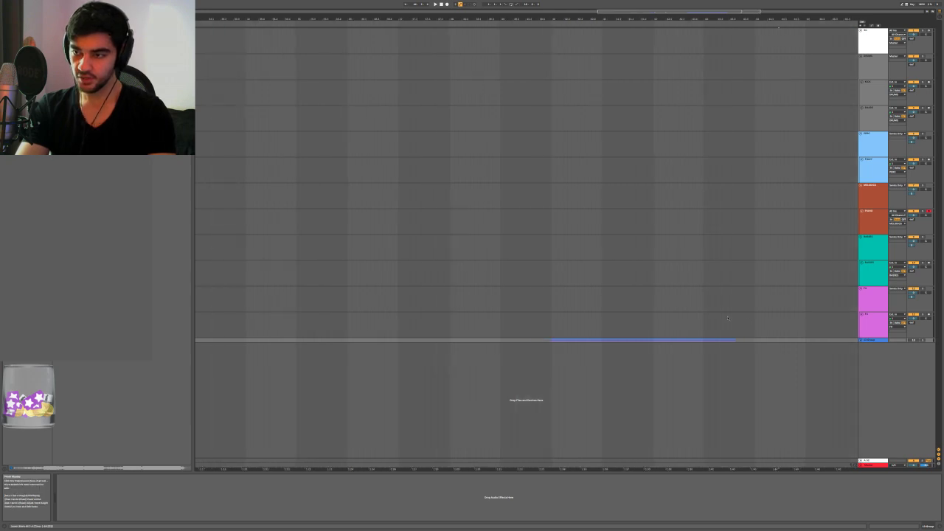
{"action": "left_click", "coordinate": [840, 270]}
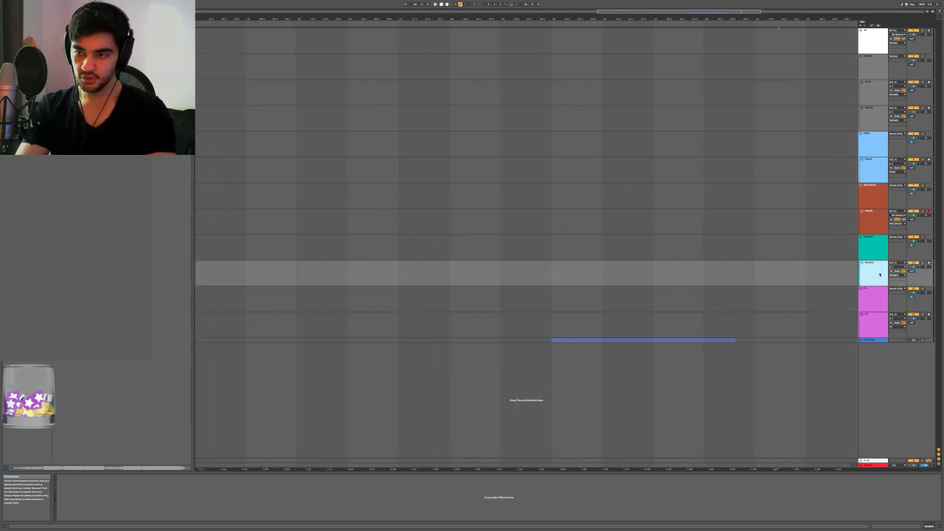
{"action": "key", "text": "ctrl+t"}
{"action": "left_click", "coordinate": [873, 303]}
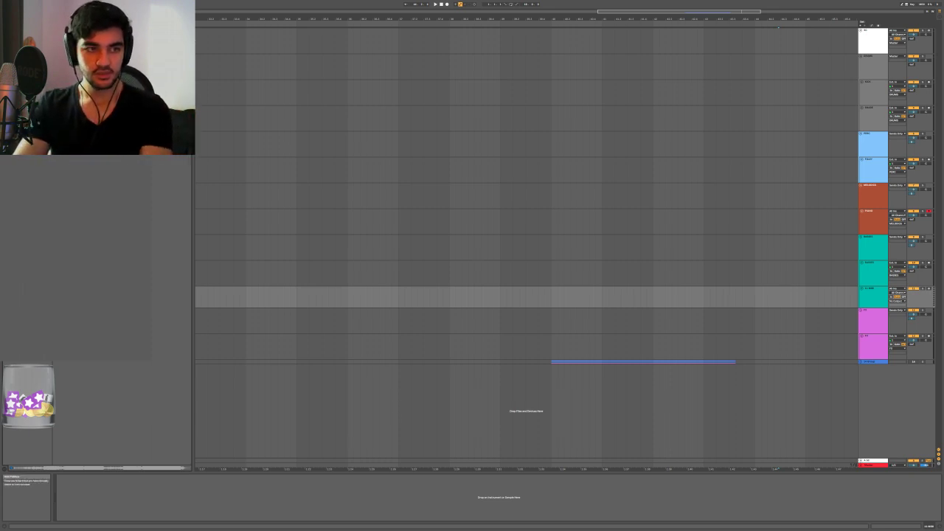
Show the browser and expand the User Library's second folder and its last subfolder of numbered samples
{"action": "left_click", "coordinate": [12, 8]}
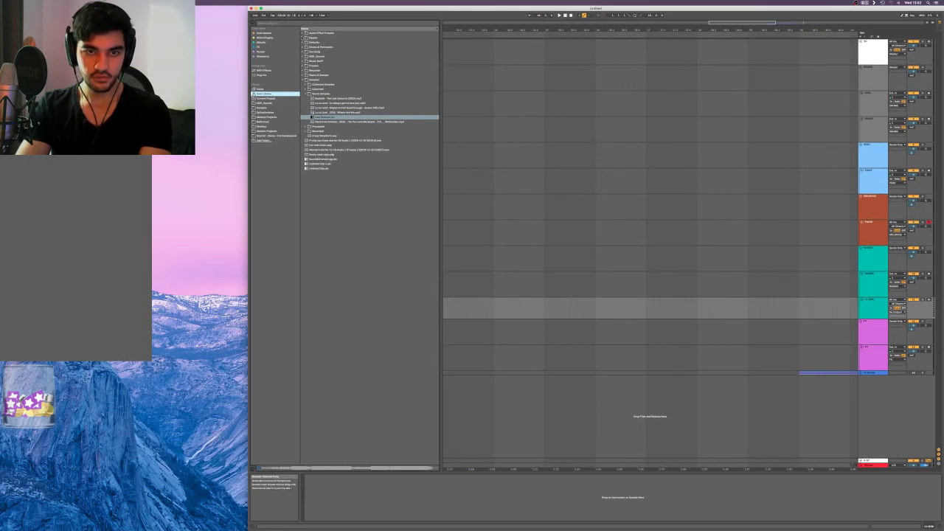
{"action": "left_click", "coordinate": [304, 37]}
{"action": "left_click", "coordinate": [305, 42]}
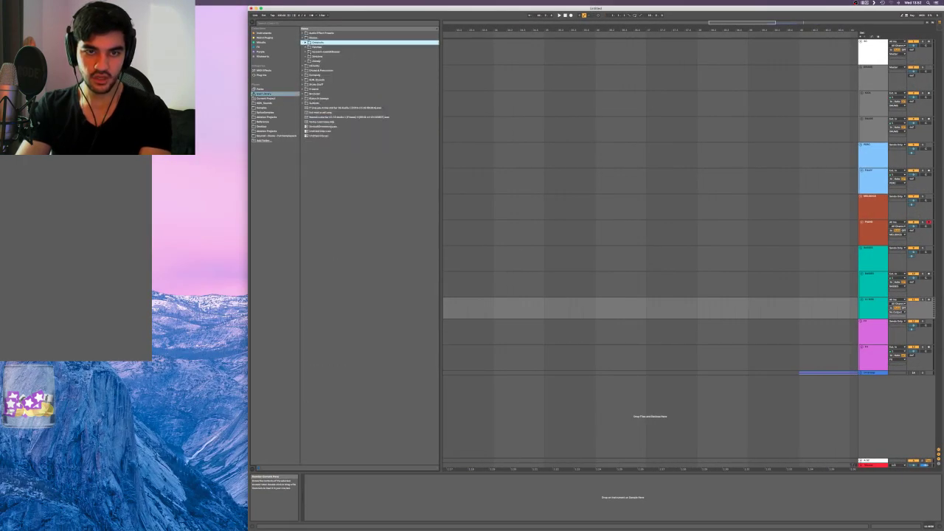
{"action": "left_click", "coordinate": [305, 61]}
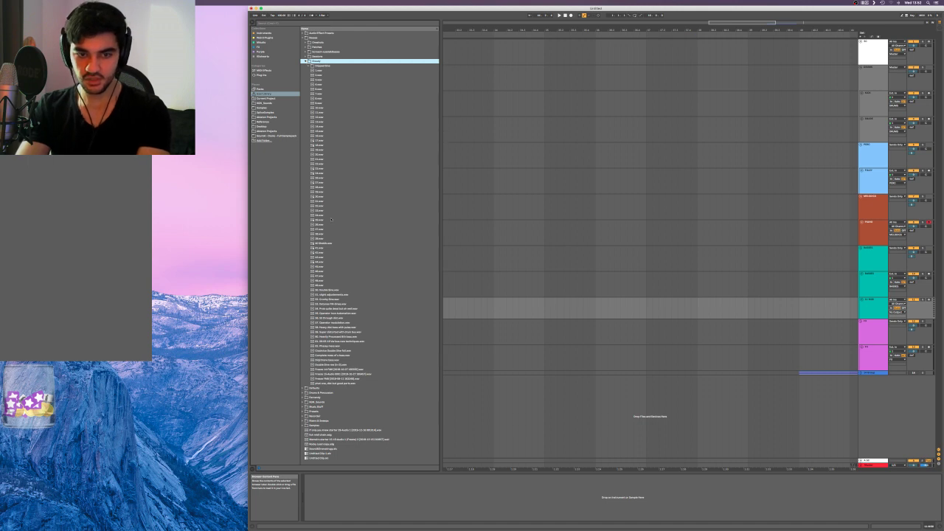
Audition the numbered WAV samples in the opened subfolder one after another, ending with the "slight adjustments" sample
{"action": "left_click", "coordinate": [323, 212]}
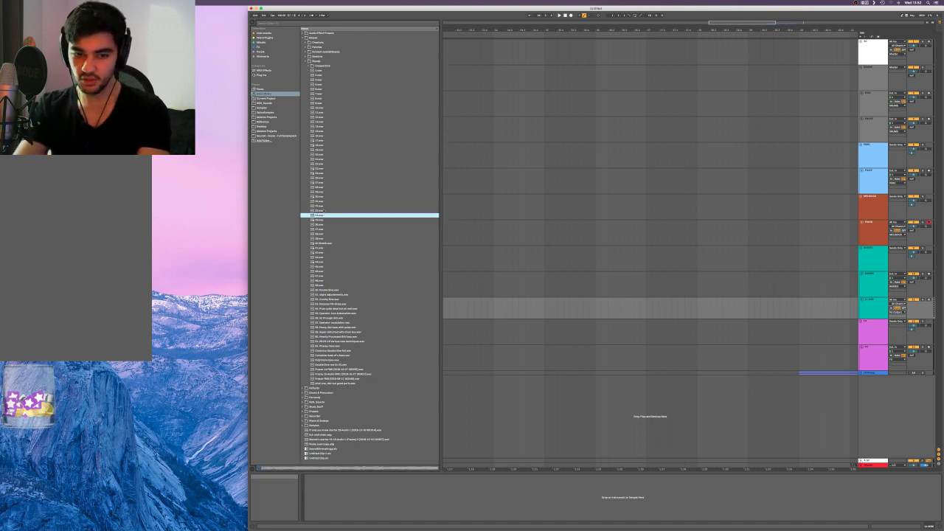
{"action": "key", "text": "Down"}
{"action": "key", "text": "Down"}
{"action": "key", "text": "Down"}
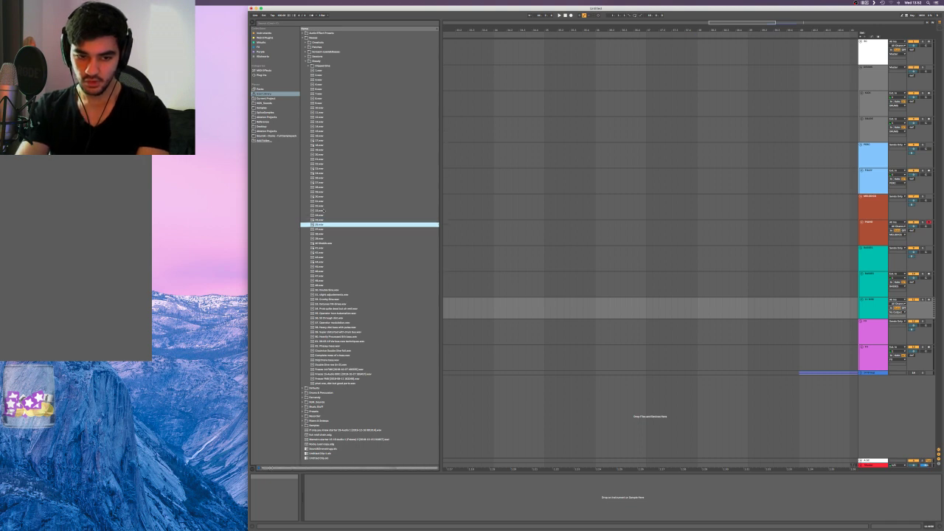
{"action": "key", "text": "Down"}
{"action": "key", "text": "Down"}
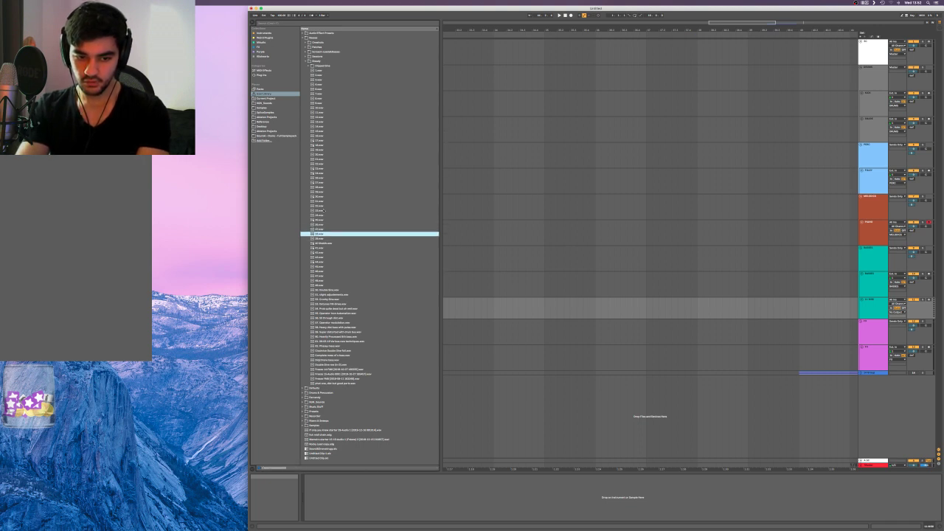
{"action": "key", "text": "Down"}
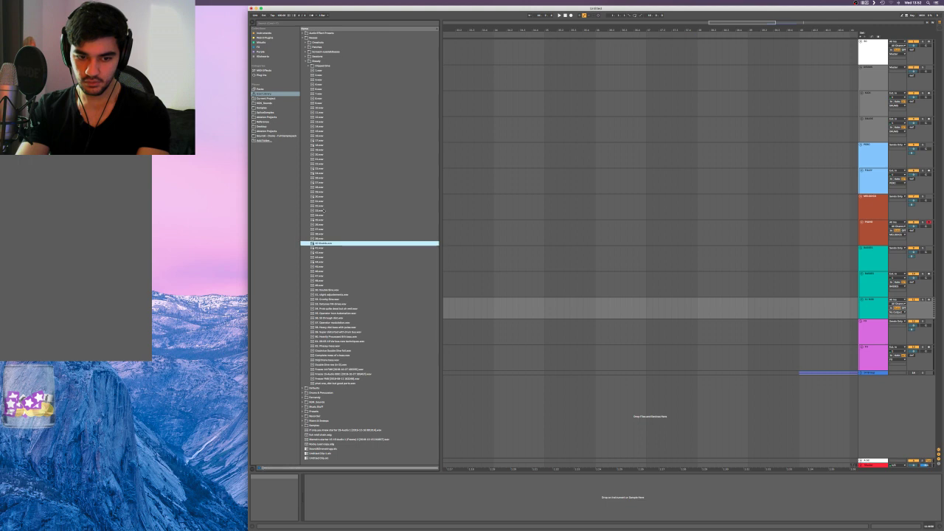
{"action": "key", "text": "Down"}
{"action": "key", "text": "Down"}
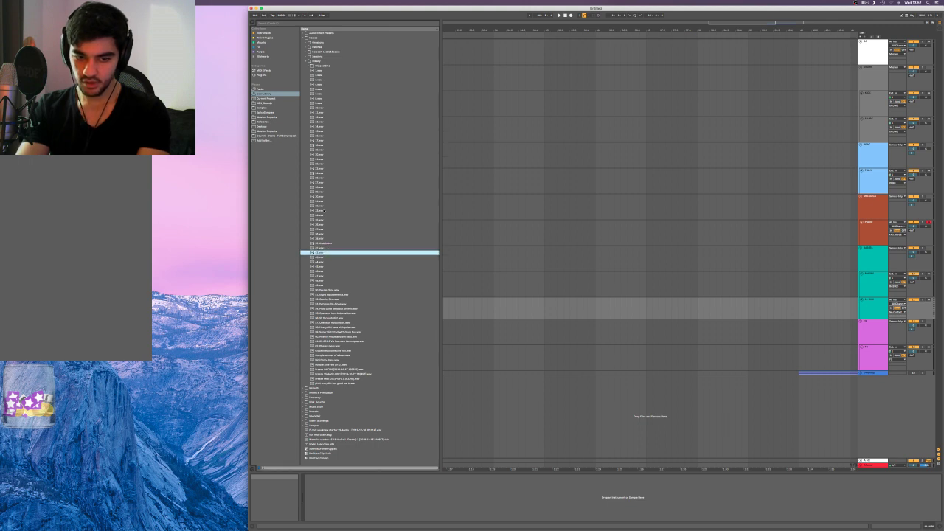
{"action": "key", "text": "Down"}
{"action": "key", "text": "Down"}
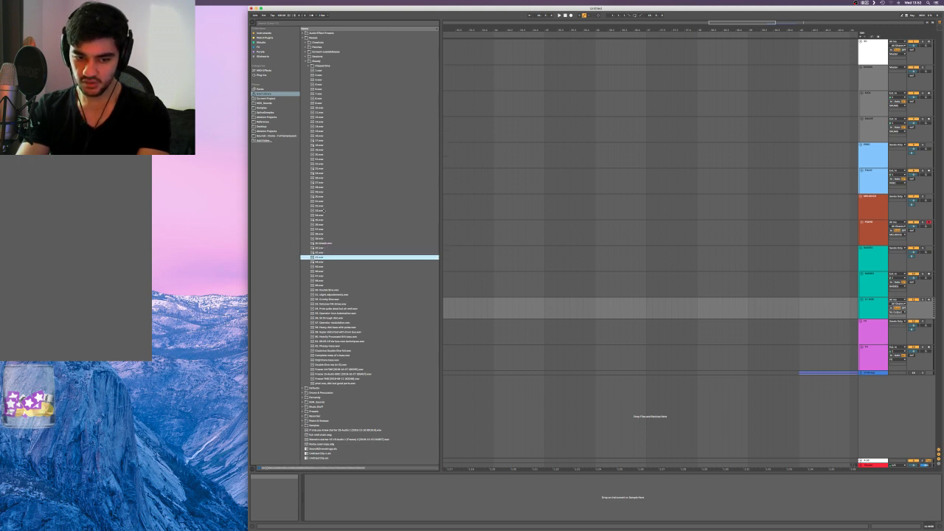
{"action": "left_click", "coordinate": [321, 294]}
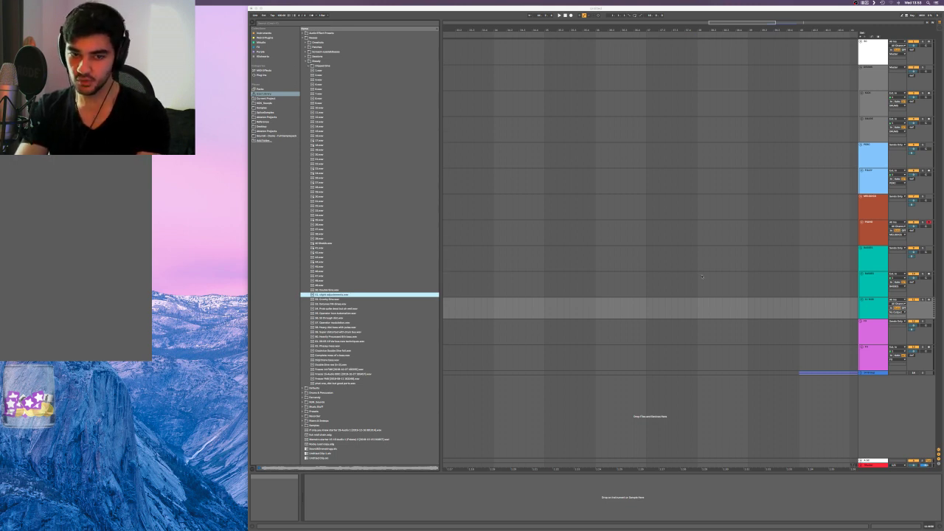
Collapse the numbered samples folder and expand the sessions folder down to the first-half subfolder of its last year
{"action": "left_click", "coordinate": [306, 66]}
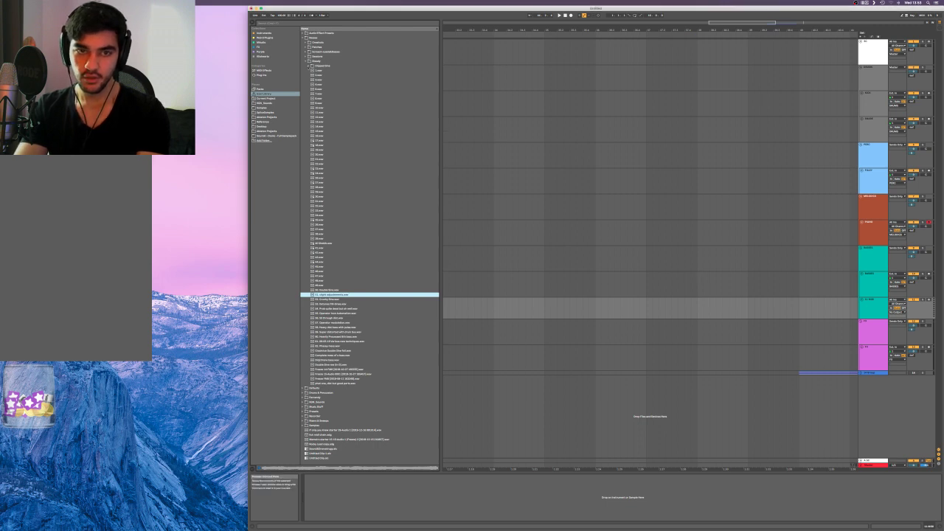
{"action": "left_click", "coordinate": [307, 66]}
{"action": "left_click", "coordinate": [307, 66]}
{"action": "left_click", "coordinate": [306, 61]}
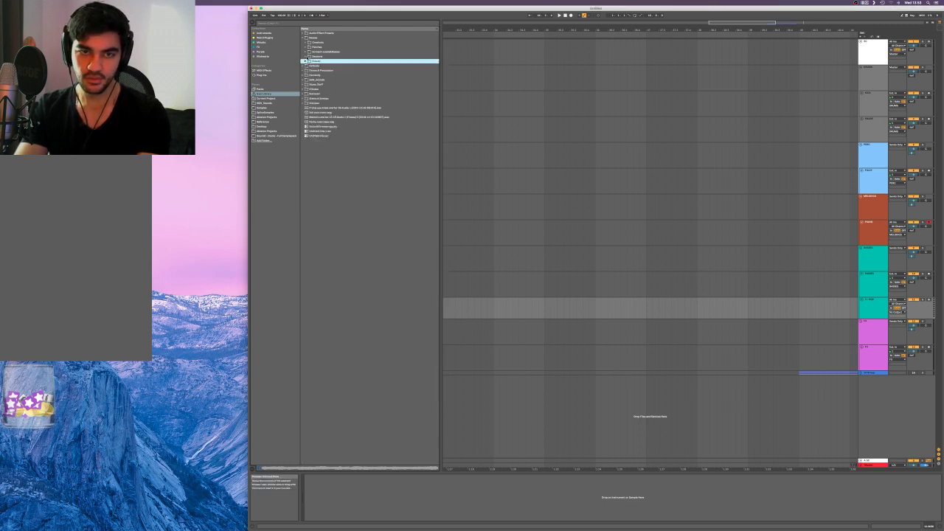
{"action": "key", "text": "Up"}
{"action": "key", "text": "Right"}
{"action": "key", "text": "Down"}
{"action": "key", "text": "Down"}
{"action": "key", "text": "Down"}
{"action": "key", "text": "Right"}
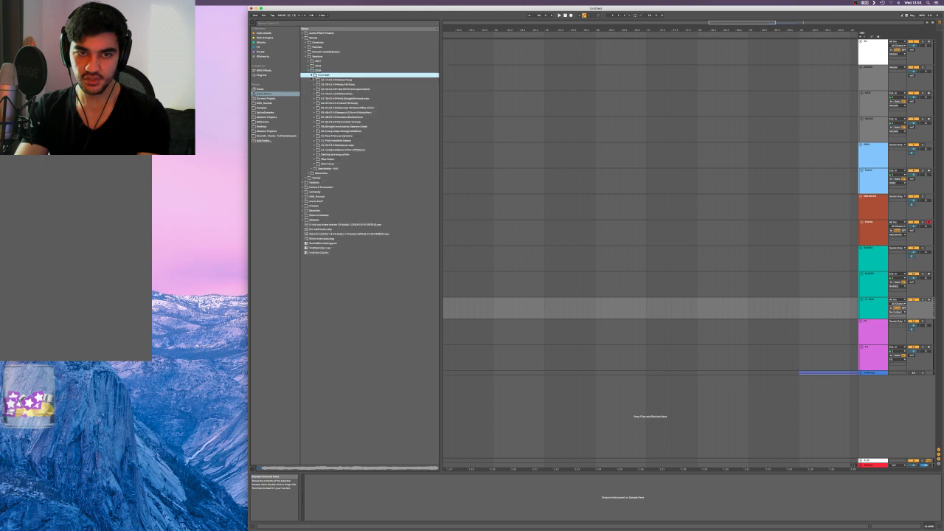
Look inside several of the dated FM bass session folders one after another and browse their samples
{"action": "key", "text": "Down"}
{"action": "key", "text": "Down"}
{"action": "key", "text": "Down"}
{"action": "key", "text": "Right"}
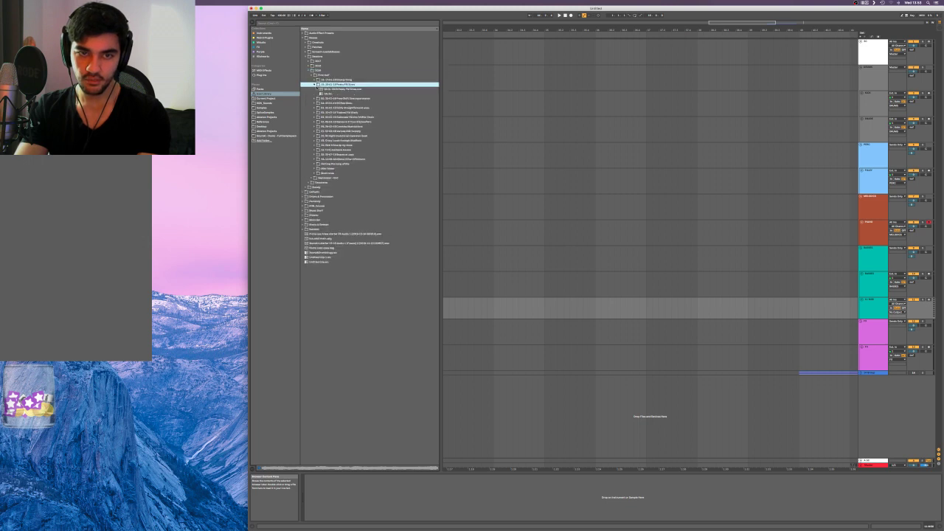
{"action": "key", "text": "Left"}
{"action": "key", "text": "Down"}
{"action": "key", "text": "Right"}
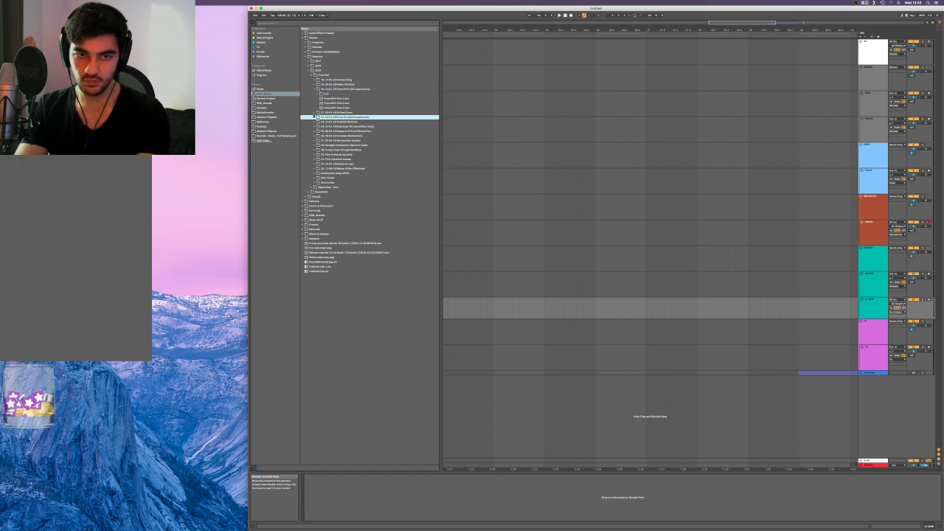
{"action": "left_click", "coordinate": [315, 122]}
{"action": "key", "text": "Down"}
{"action": "key", "text": "Down"}
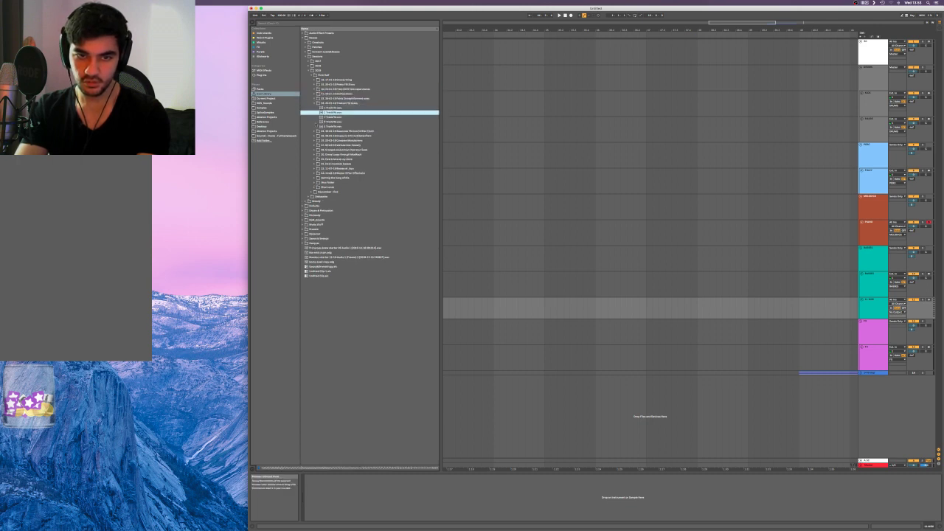
Open the following FM session folder of numbered WAV recordings and audition a few samples from its upper part
{"action": "left_click", "coordinate": [316, 130]}
{"action": "left_click", "coordinate": [325, 126]}
{"action": "left_click", "coordinate": [324, 131]}
{"action": "left_click", "coordinate": [335, 149]}
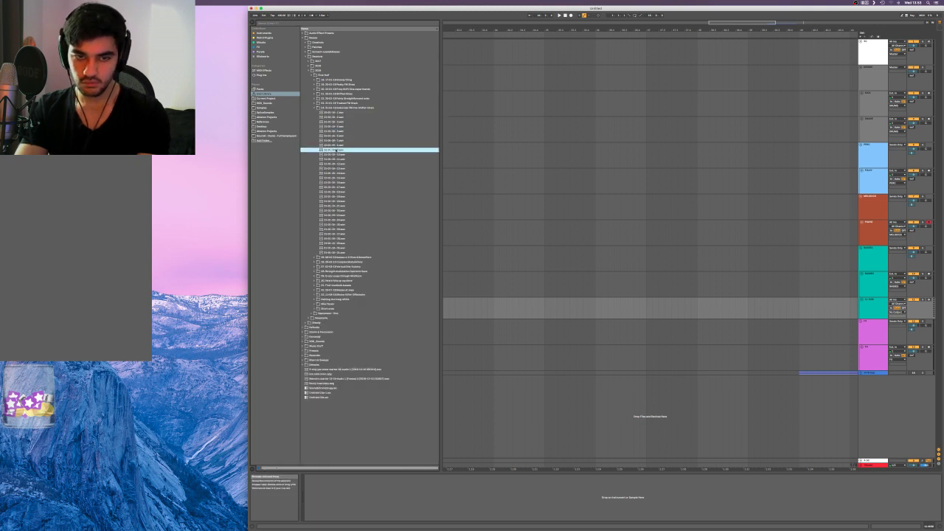
{"action": "key", "text": "Down"}
{"action": "key", "text": "Down"}
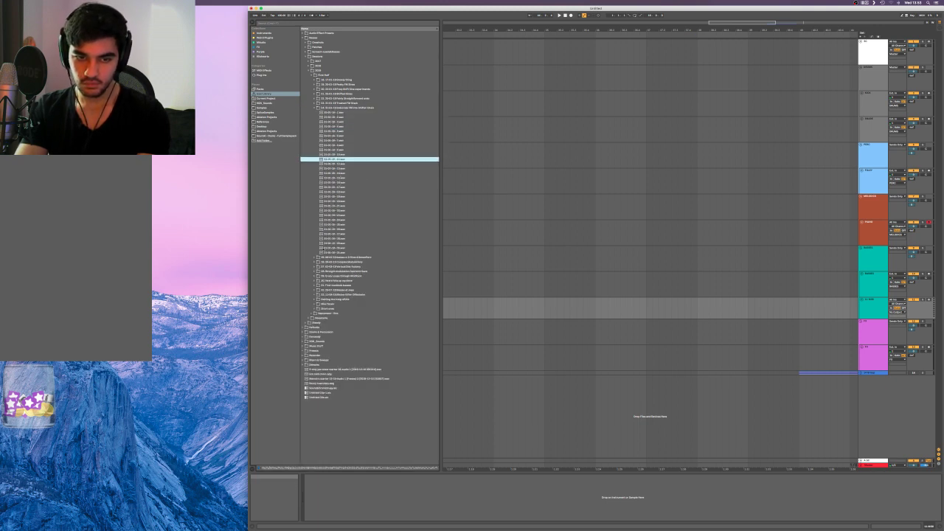
Collapse that folder, expand the Complex Modulations folder and audition its first five Complex Modulation Basses samples in order
{"action": "key", "text": "Left"}
{"action": "key", "text": "Left"}
{"action": "key", "text": "Down"}
{"action": "key", "text": "Down"}
{"action": "key", "text": "Right"}
{"action": "key", "text": "Down"}
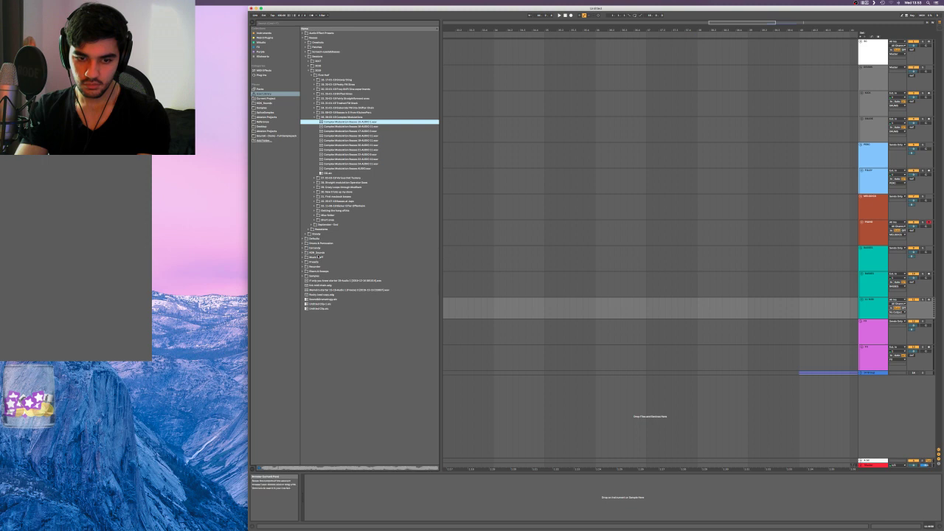
{"action": "key", "text": "Down"}
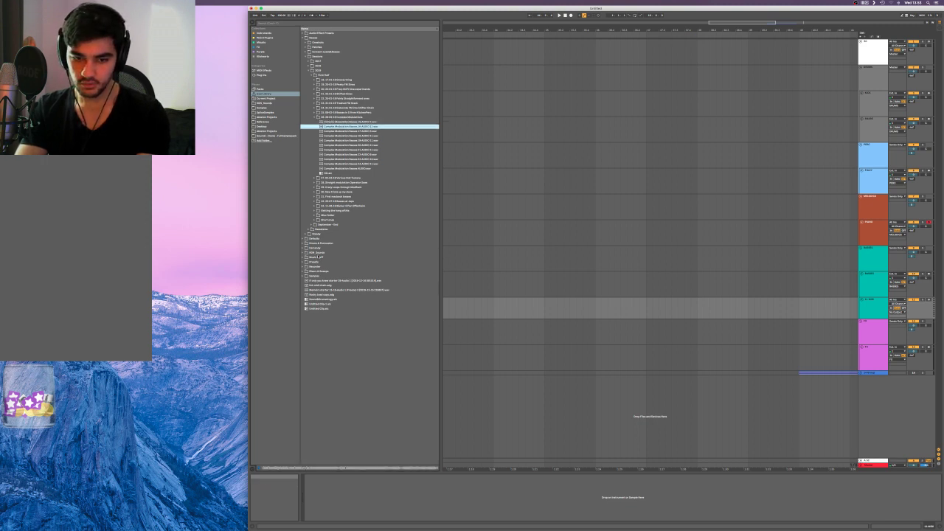
{"action": "key", "text": "Down"}
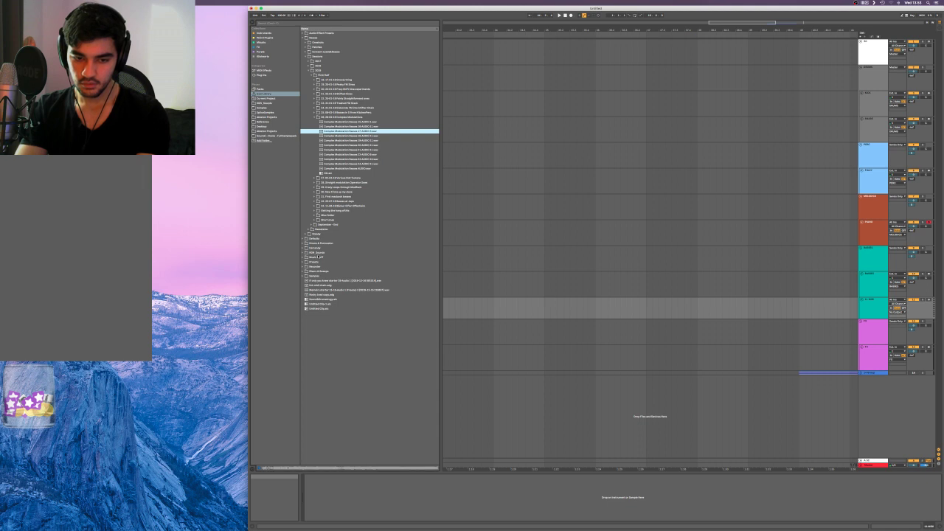
{"action": "key", "text": "Down"}
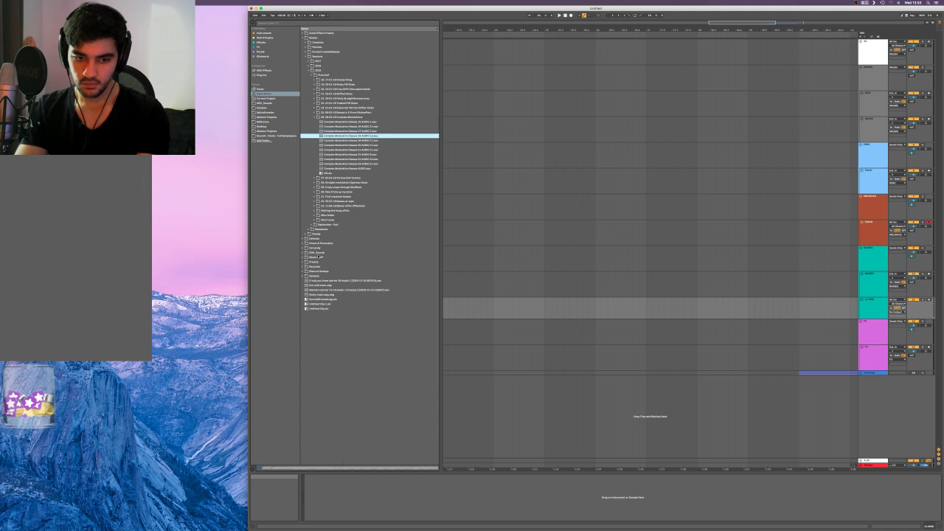
{"action": "key", "text": "Down"}
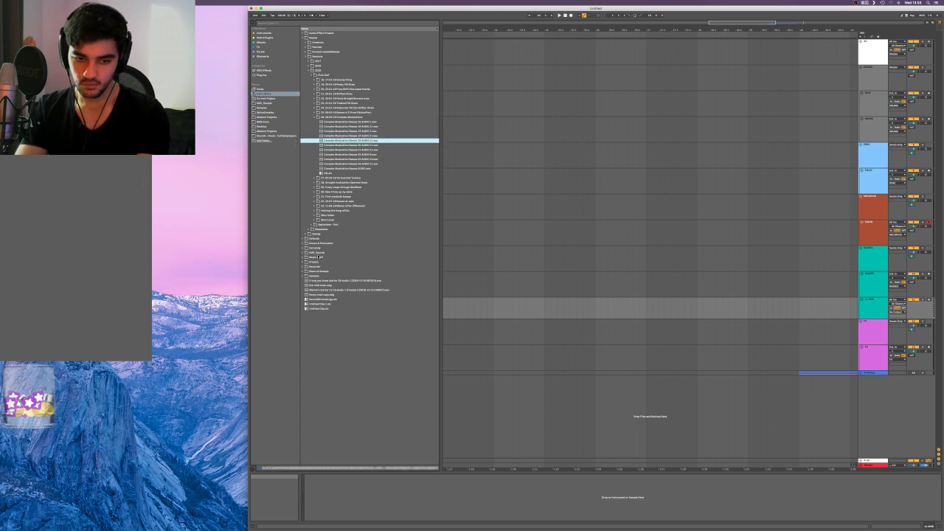
Switch the window to full screen and load Operator on the new MIDI track in the teal group
{"action": "left_click", "coordinate": [520, 259]}
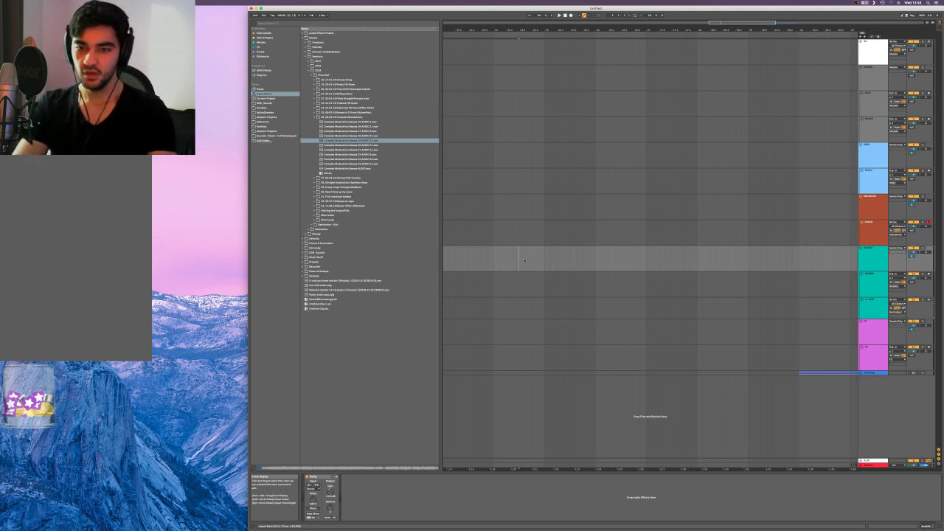
{"action": "scroll", "coordinate": [524, 260], "scroll_direction": "down", "scroll_amount": 2}
{"action": "scroll", "coordinate": [535, 257], "scroll_direction": "up", "scroll_amount": 2}
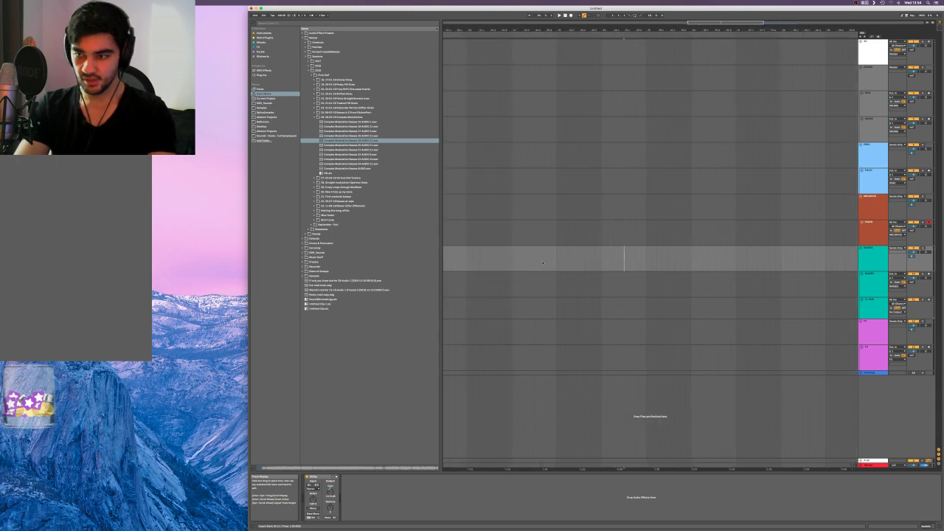
{"action": "left_click", "coordinate": [545, 289]}
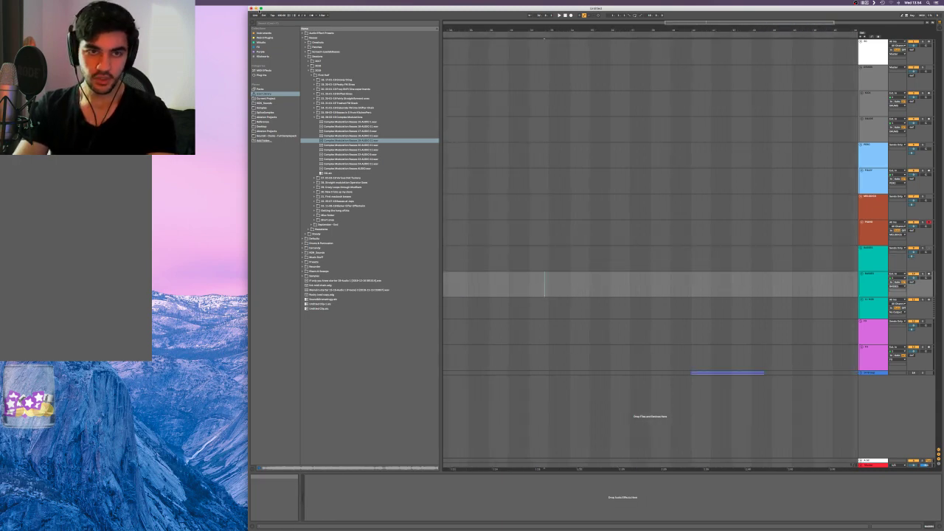
{"action": "key", "text": "ctrl+super+f"}
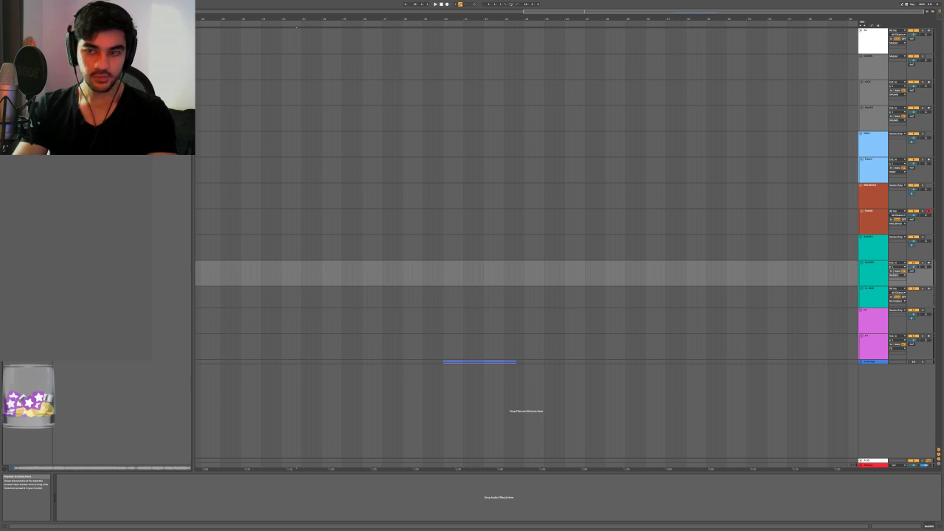
{"action": "left_click", "coordinate": [639, 304]}
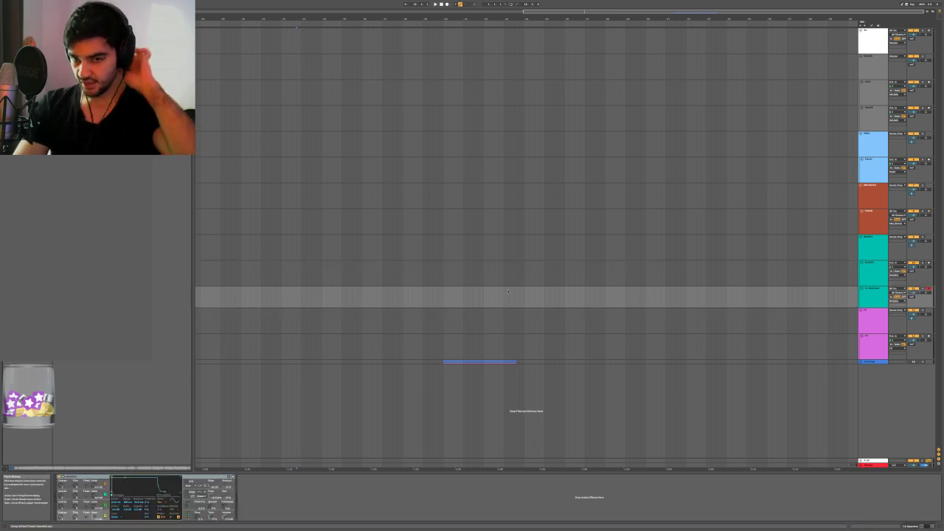
Create a six-bar MIDI clip on the Operator track and fill it with one sustained note transposed down two octaves
{"action": "left_click_drag", "start_coordinate": [424, 303], "coordinate": [545, 303]}
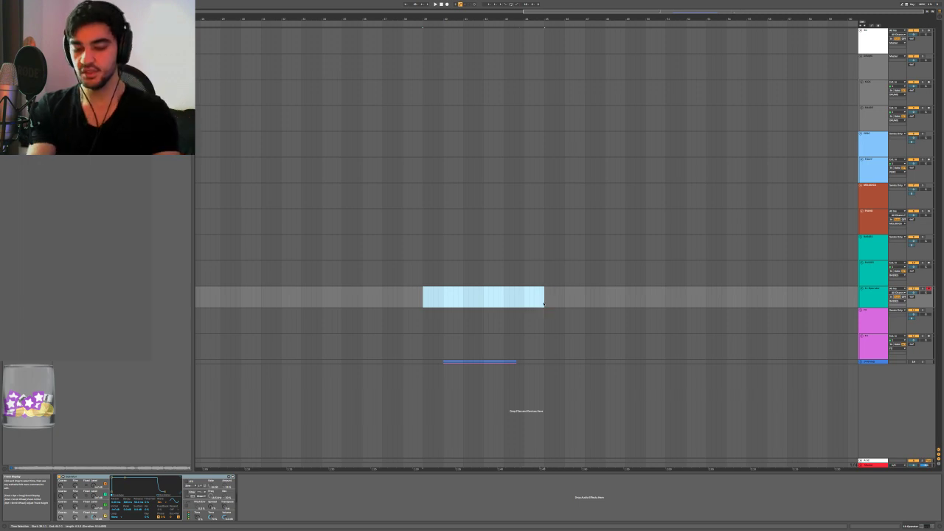
{"action": "key", "text": "ctrl+shift+m"}
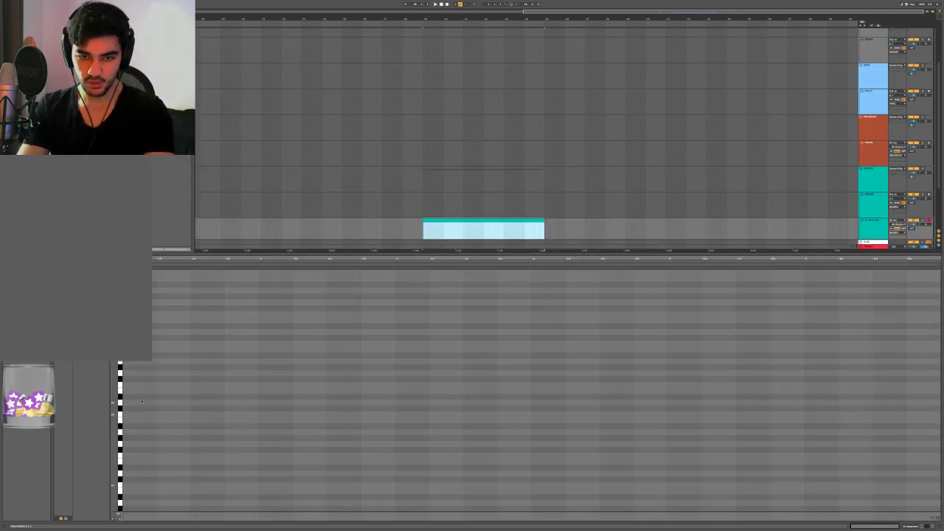
{"action": "double_click", "coordinate": [125, 383]}
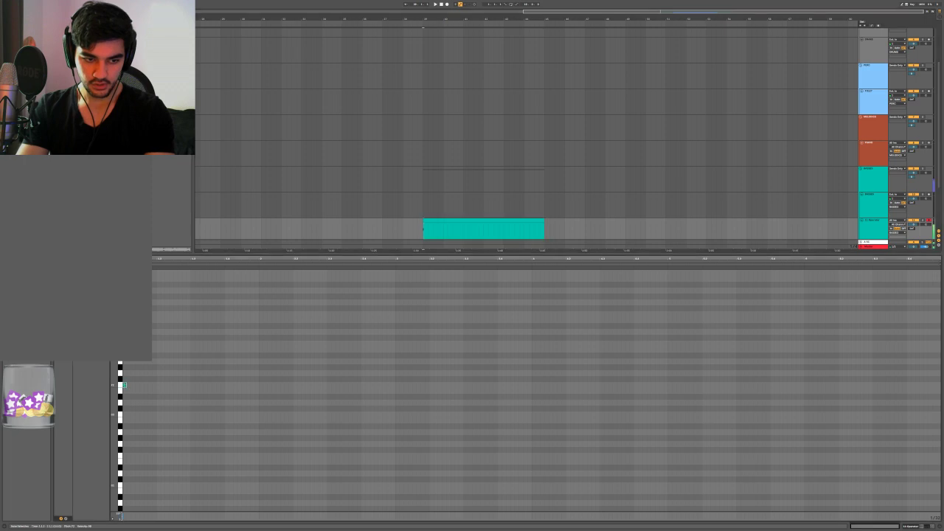
{"action": "left_click_drag", "start_coordinate": [127, 384], "coordinate": [941, 384]}
{"action": "key", "text": "shift+Down"}
{"action": "key", "text": "shift+Down"}
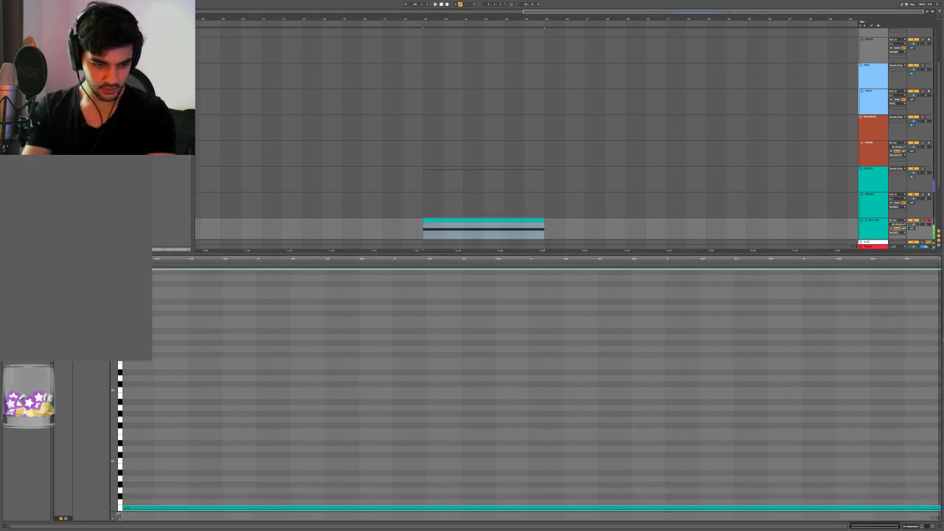
{"action": "key", "text": "shift+Tab"}
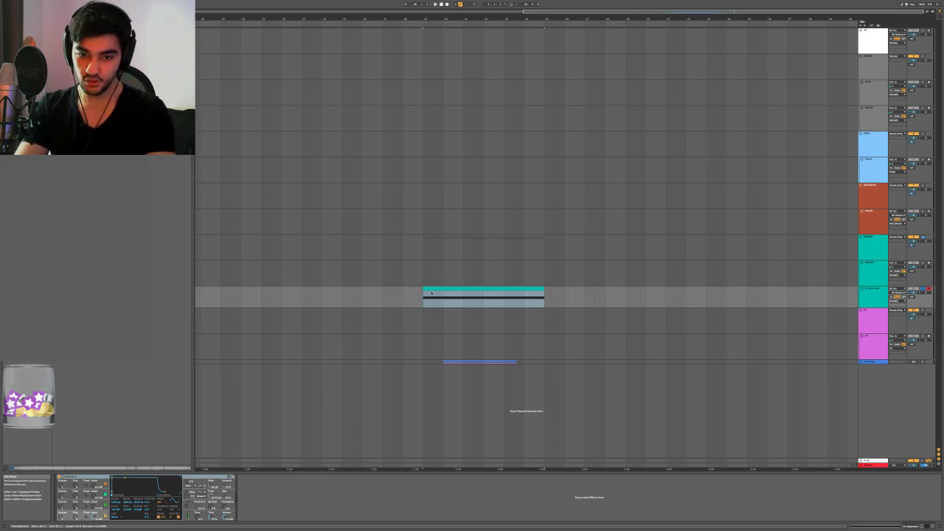
{"action": "scroll", "coordinate": [432, 293], "scroll_direction": "up", "scroll_amount": 3}
{"action": "left_click", "coordinate": [415, 294]}
{"action": "left_click", "coordinate": [415, 290]}
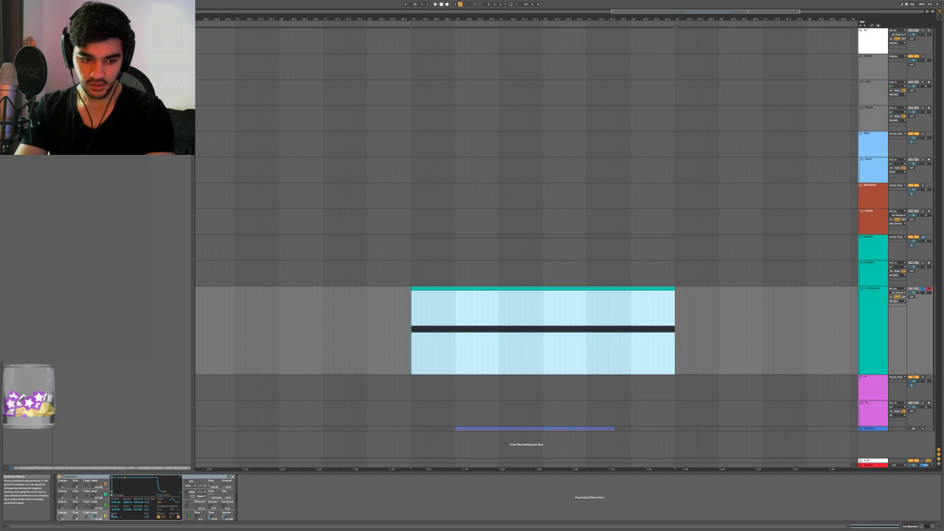
{"action": "left_click", "coordinate": [166, 506]}
{"action": "left_click", "coordinate": [163, 502]}
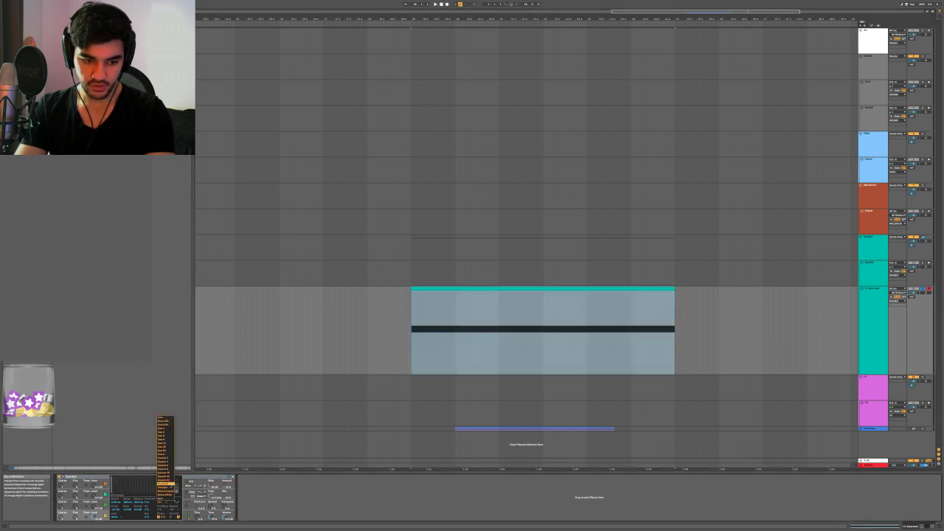
{"action": "left_click", "coordinate": [164, 455]}
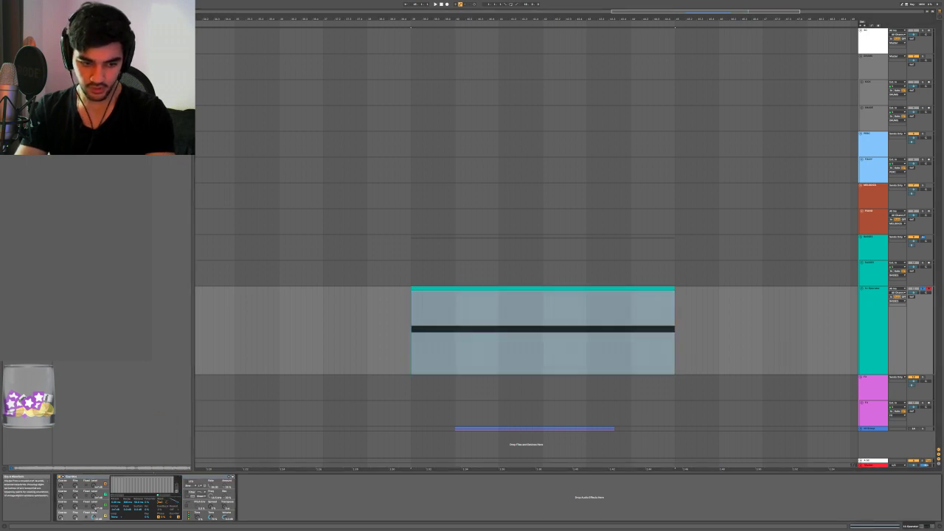
Choose a square waveform for oscillator A and a non-sine waveform for oscillator B, and play the clip
{"action": "left_click", "coordinate": [162, 503]}
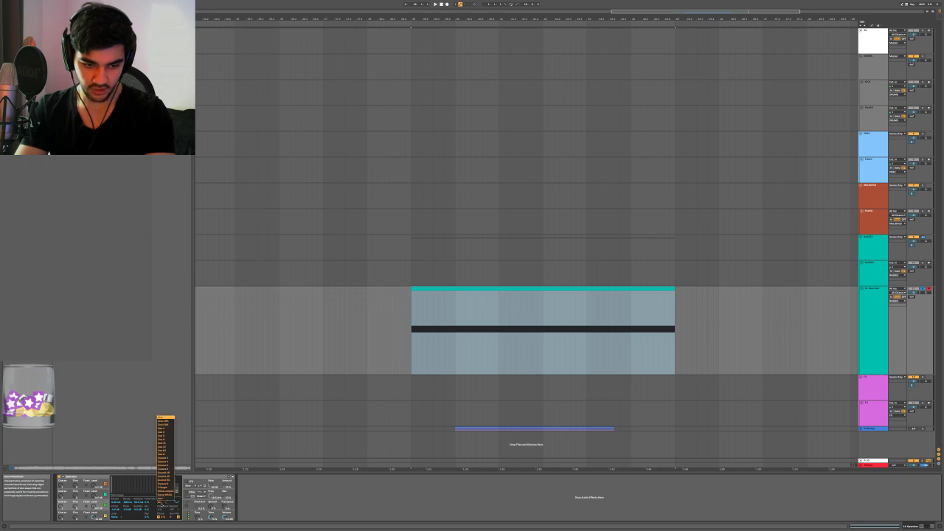
{"action": "left_click", "coordinate": [96, 515]}
{"action": "left_click", "coordinate": [163, 502]}
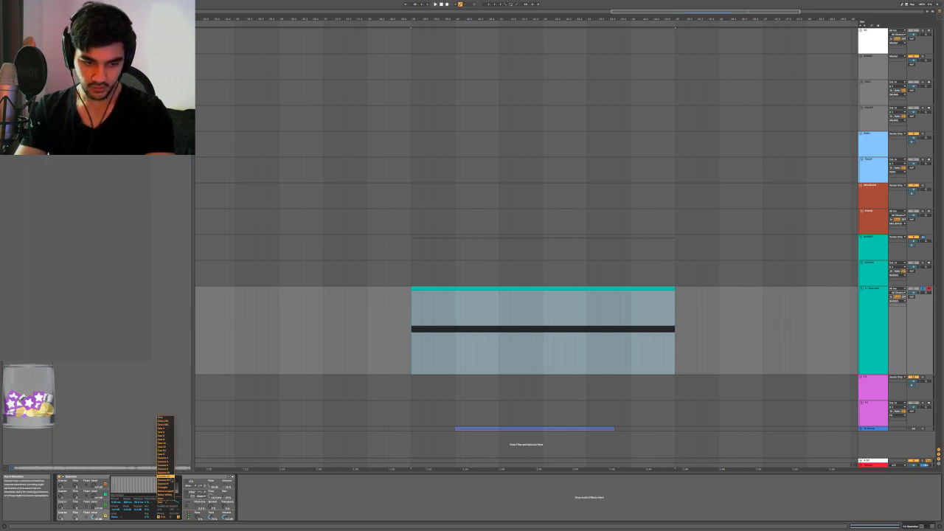
{"action": "left_click", "coordinate": [164, 484]}
{"action": "left_click", "coordinate": [102, 505]}
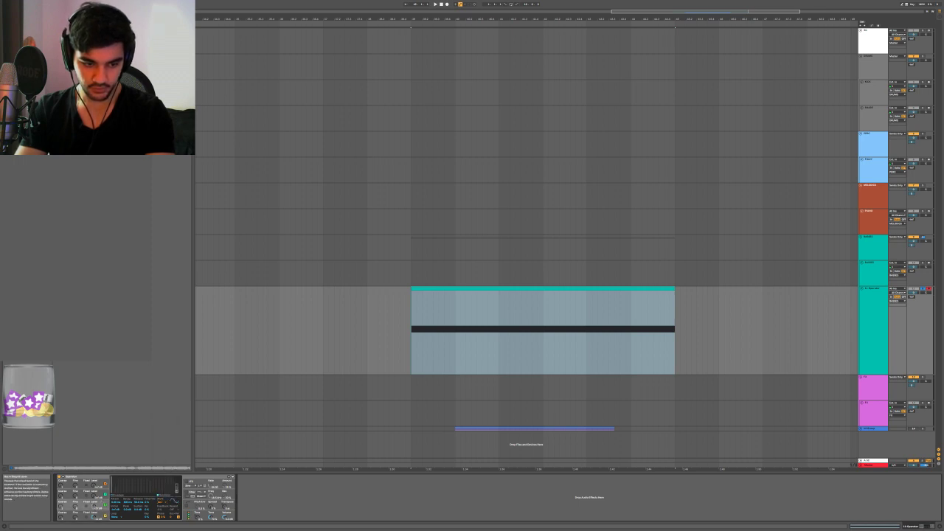
{"action": "left_click", "coordinate": [164, 502]}
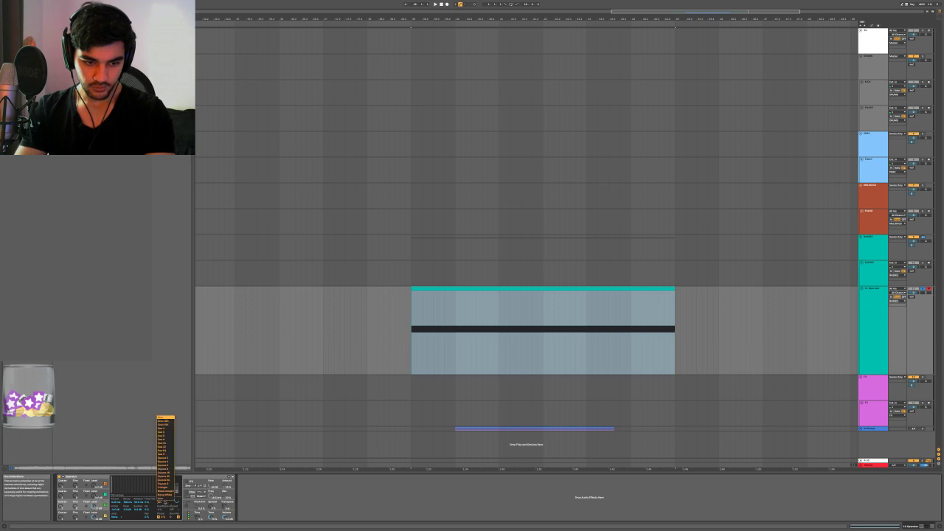
{"action": "left_click", "coordinate": [166, 463]}
{"action": "key", "text": "space"}
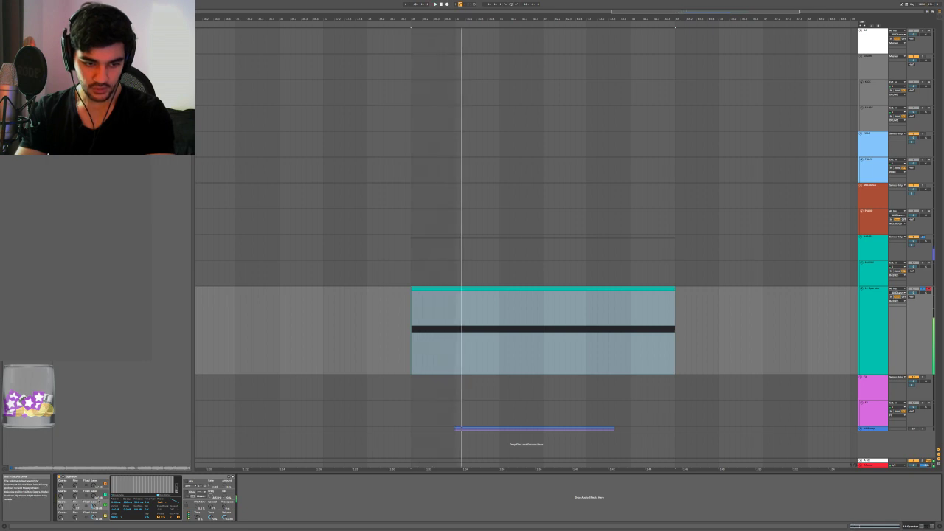
Set Operator's oscillator C to a noise waveform and play the clip repeatedly to hear the sound
{"action": "left_click", "coordinate": [94, 496]}
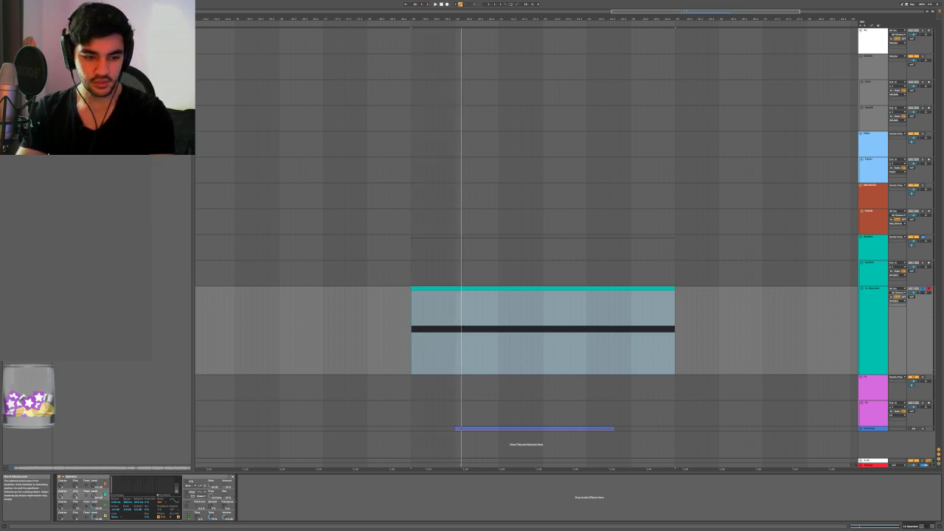
{"action": "key", "text": "space"}
{"action": "key", "text": "space"}
{"action": "left_click", "coordinate": [162, 502]}
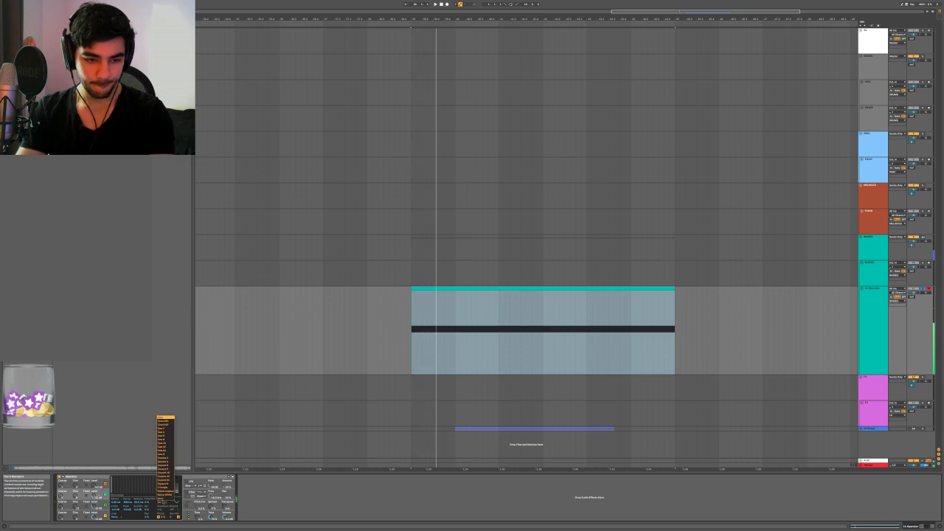
{"action": "left_click", "coordinate": [165, 498]}
{"action": "key", "text": "space"}
{"action": "key", "text": "space"}
{"action": "key", "text": "space"}
{"action": "key", "text": "space"}
{"action": "key", "text": "space"}
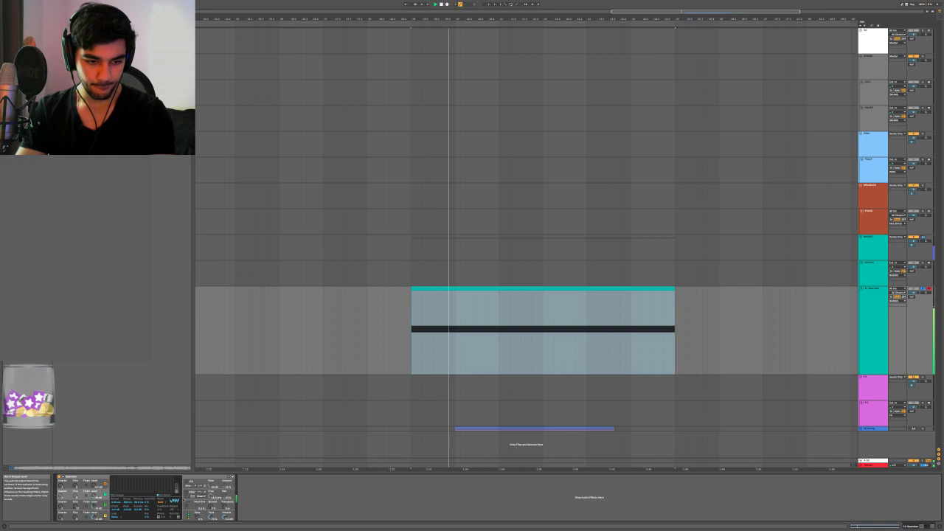
{"action": "key", "text": "space"}
Enable Operator's filter, adjust its type and frequency, and play the clip to hear the filtered bass
{"action": "left_click", "coordinate": [188, 492]}
{"action": "left_click", "coordinate": [201, 495]}
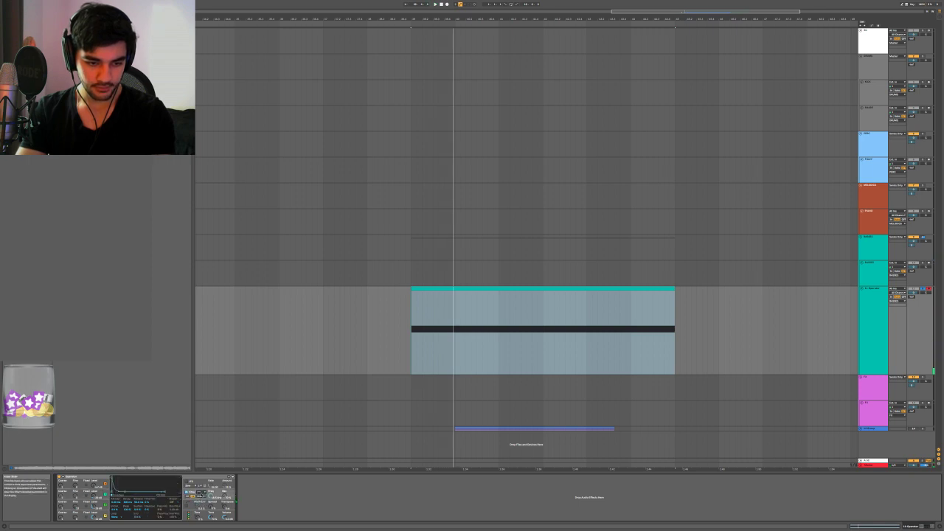
{"action": "key", "text": "space"}
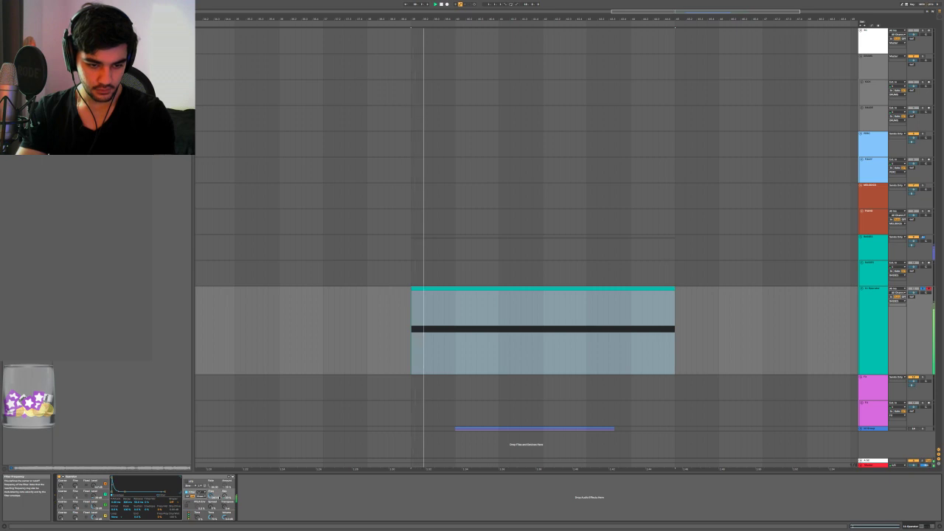
{"action": "key", "text": "space"}
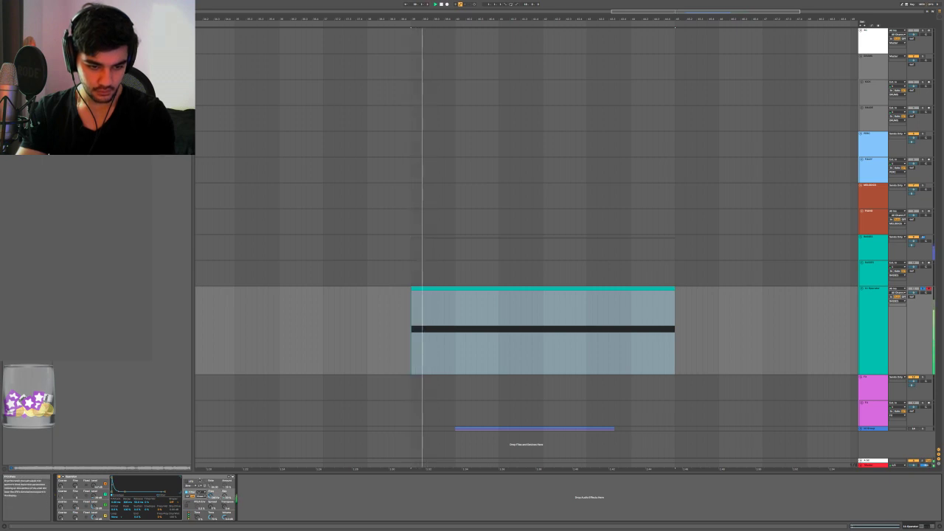
{"action": "key", "text": "space"}
Enable Operator's LFO, adjust its rate and amount, and play the clip to hear the modulation
{"action": "left_click", "coordinate": [187, 482]}
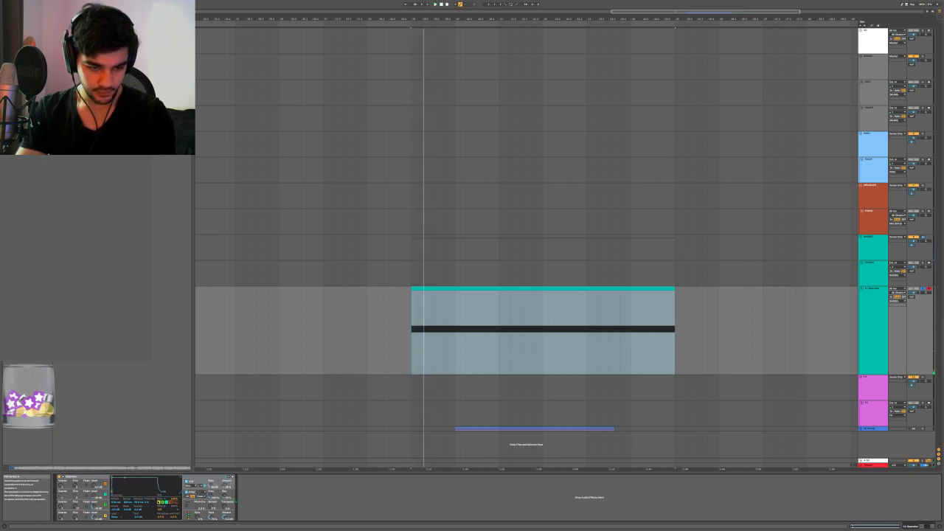
{"action": "key", "text": "space"}
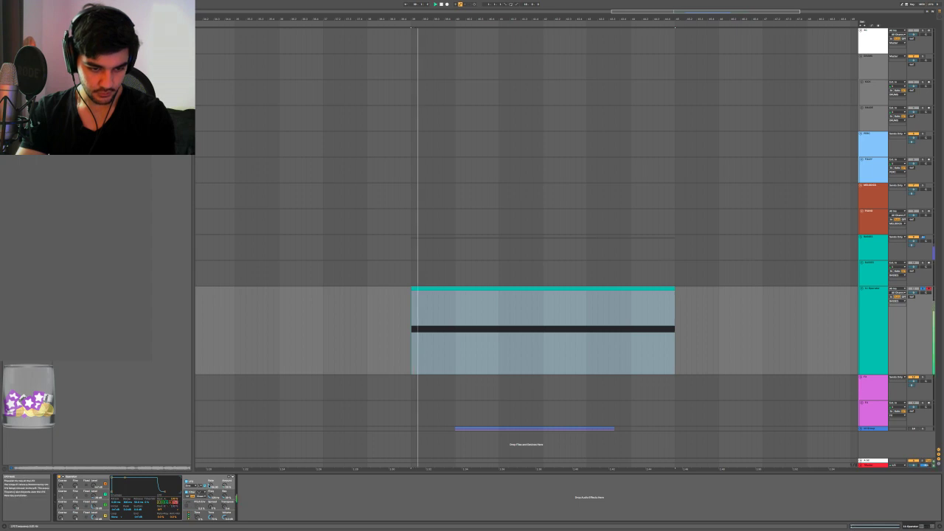
{"action": "key", "text": "space"}
{"action": "key", "text": "space"}
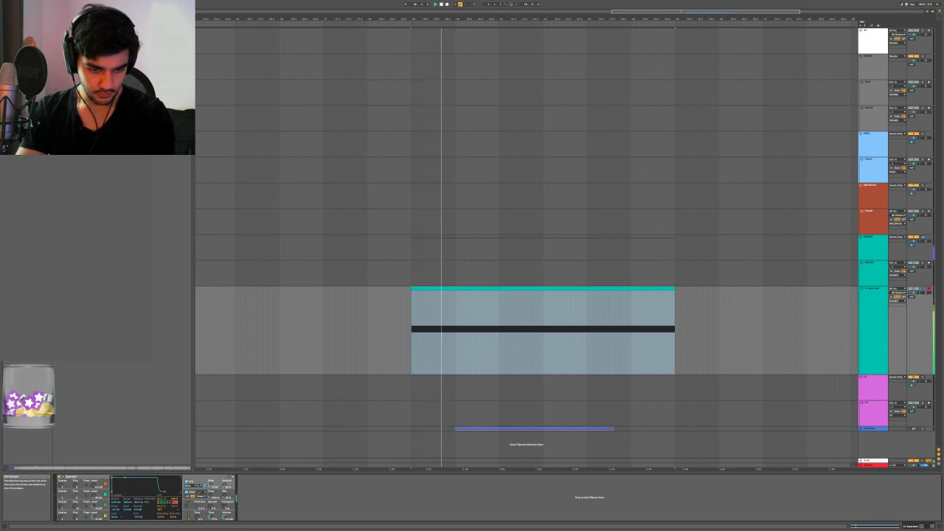
{"action": "key", "text": "space"}
Automate oscillator B's output level with a gently rising and falling curve across the whole clip
{"action": "left_click", "coordinate": [86, 503]}
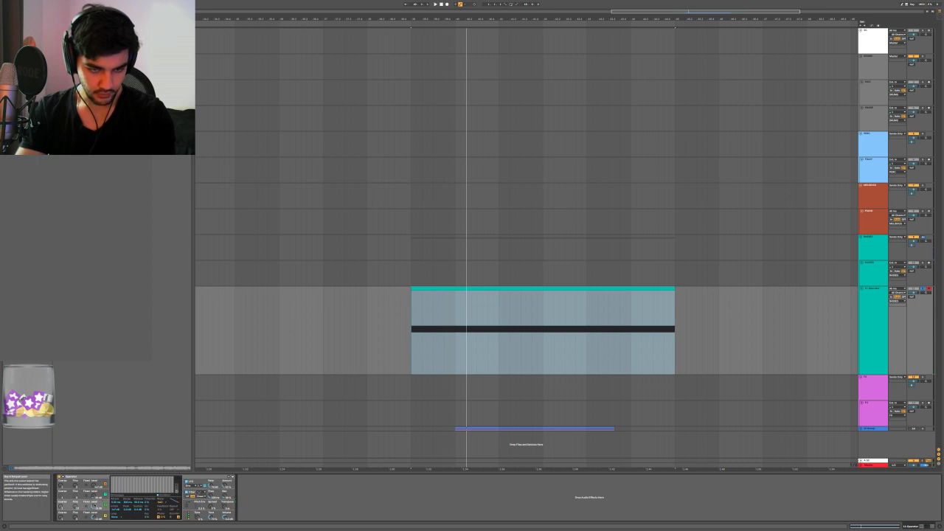
{"action": "key", "text": "a"}
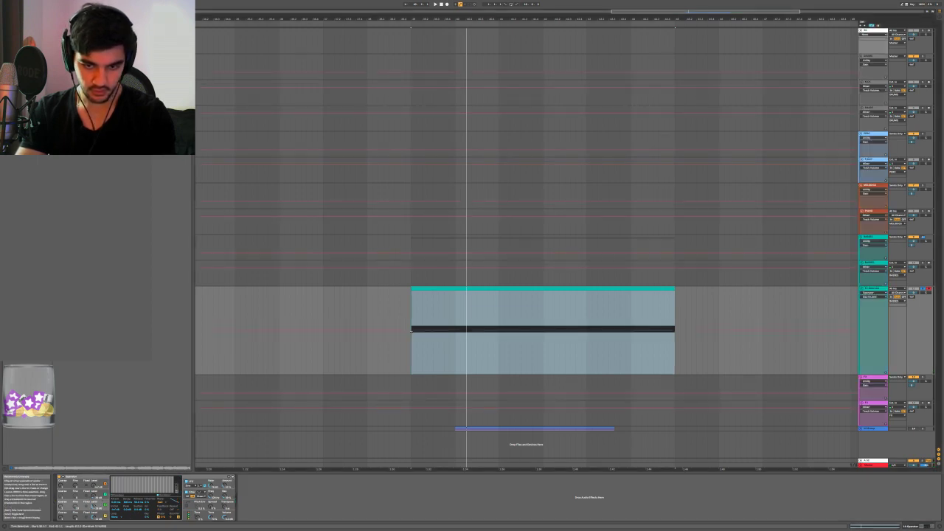
{"action": "left_click", "coordinate": [410, 333]}
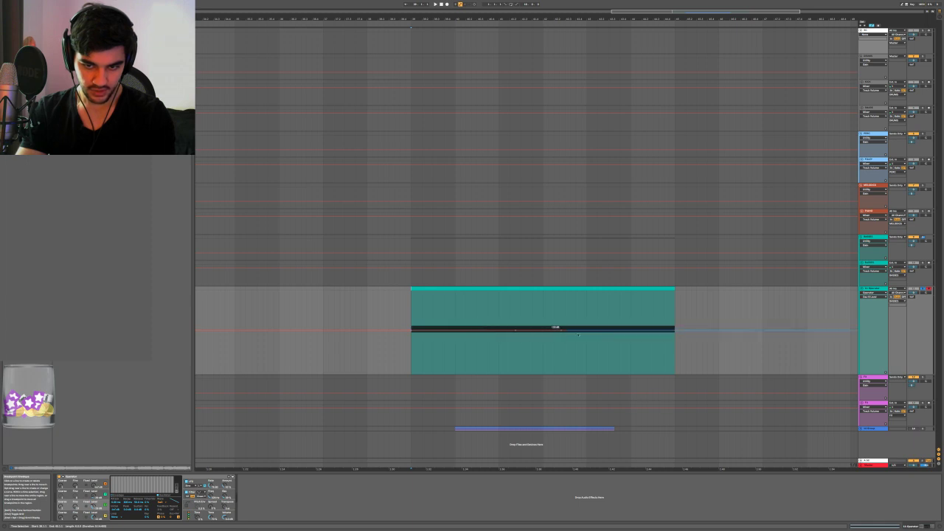
{"action": "left_click_drag", "start_coordinate": [458, 330], "coordinate": [471, 327]}
{"action": "mouse_move", "coordinate": [532, 332]}
{"action": "left_mouse_down"}
{"action": "mouse_move", "coordinate": [575, 326]}
{"action": "mouse_move", "coordinate": [625, 341]}
{"action": "left_mouse_up"}
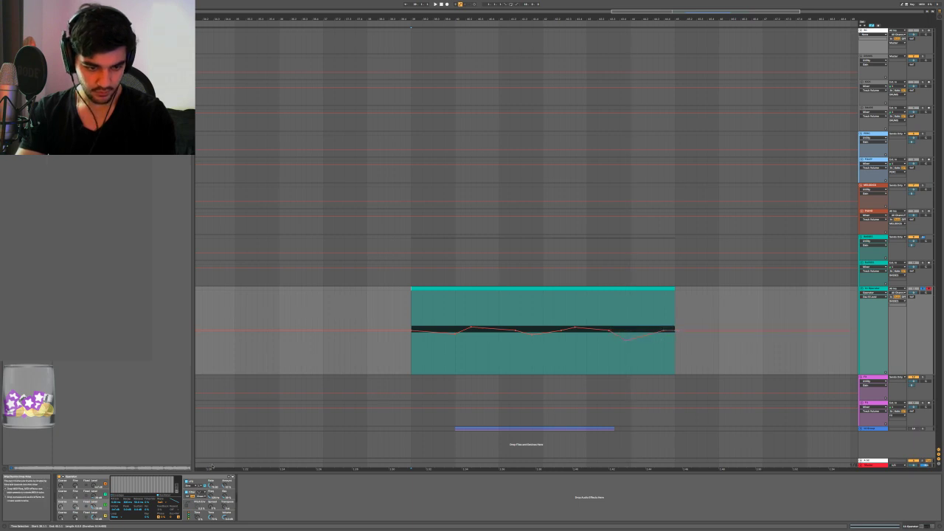
Play the automated clip and raise the noise oscillator's output level while listening
{"action": "key", "text": "space"}
{"action": "key", "text": "space"}
{"action": "key", "text": "space"}
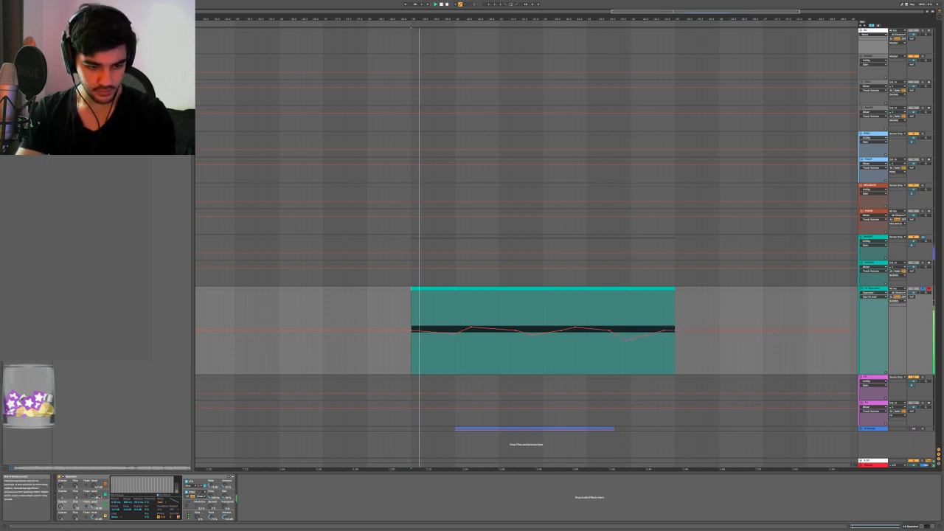
{"action": "left_click", "coordinate": [94, 496]}
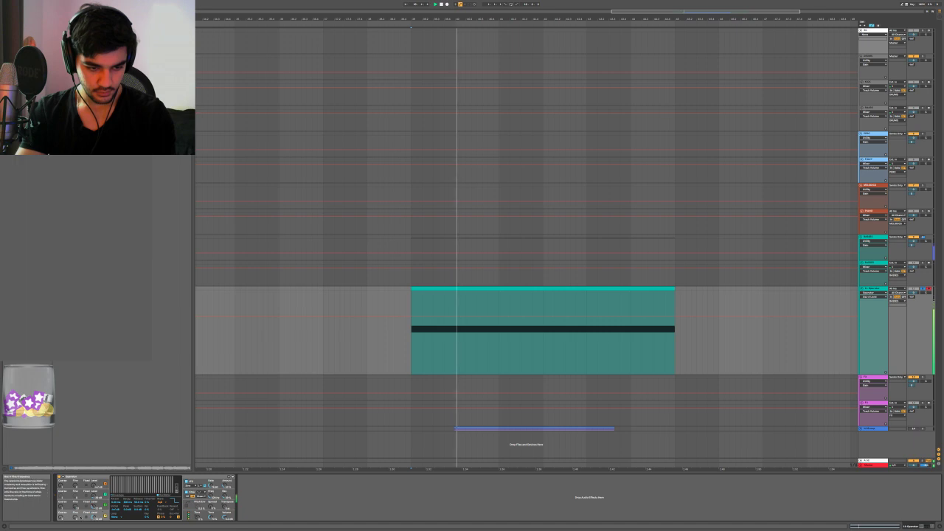
{"action": "left_click_drag", "start_coordinate": [93, 486], "coordinate": [94, 471]}
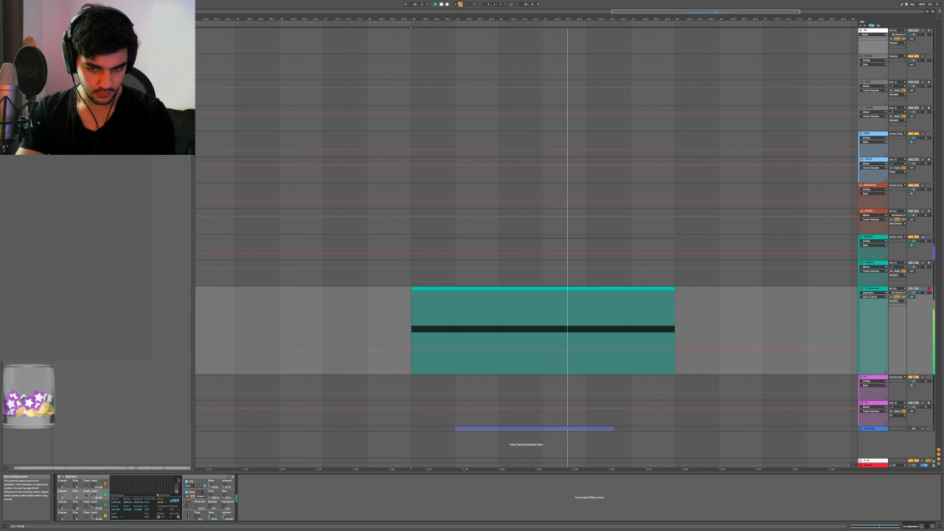
Freeze the Operator track and flatten it to audio
{"action": "right_click", "coordinate": [874, 317]}
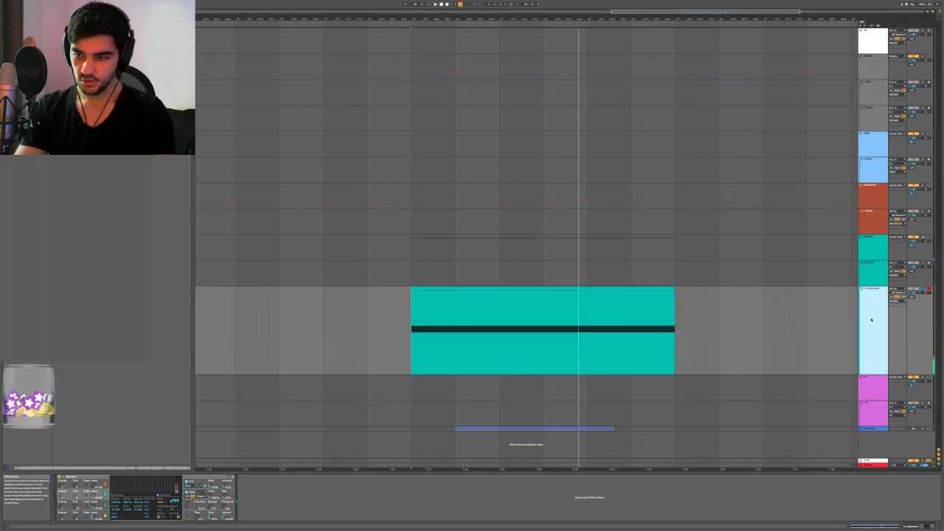
{"action": "left_click", "coordinate": [880, 347]}
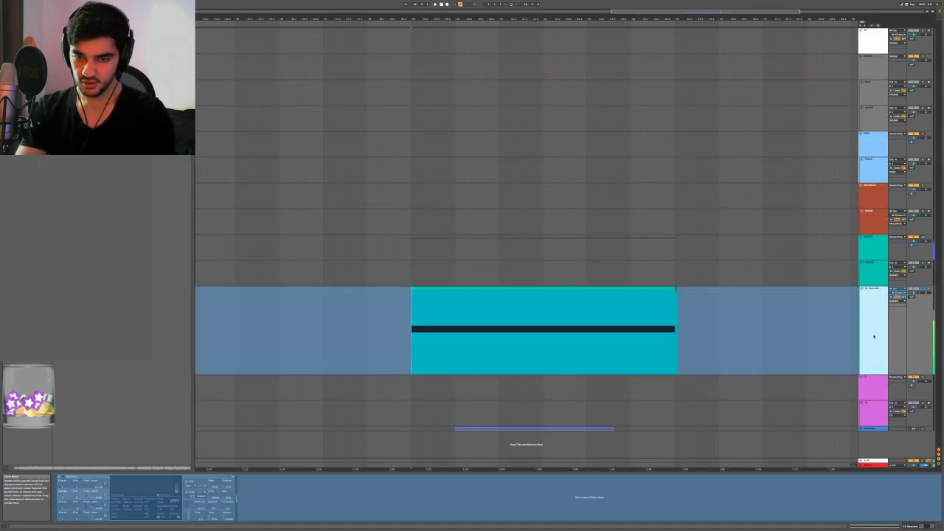
{"action": "right_click", "coordinate": [876, 336]}
{"action": "left_click", "coordinate": [885, 367]}
Show the flattened bass clip's waveform and delete the short leftover audio tail after the clip
{"action": "left_click_drag", "start_coordinate": [460, 287], "coordinate": [374, 287]}
{"action": "double_click", "coordinate": [374, 291]}
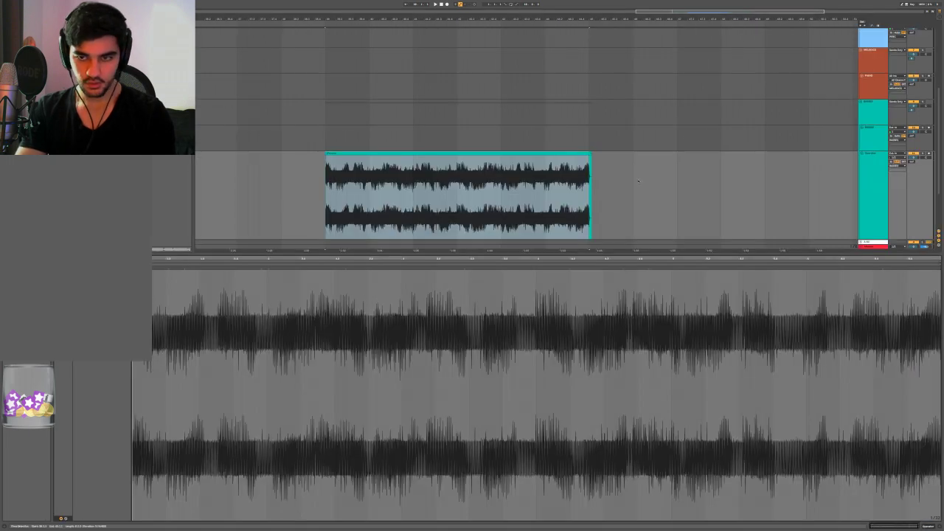
{"action": "left_click", "coordinate": [591, 154]}
{"action": "key", "text": "Delete"}
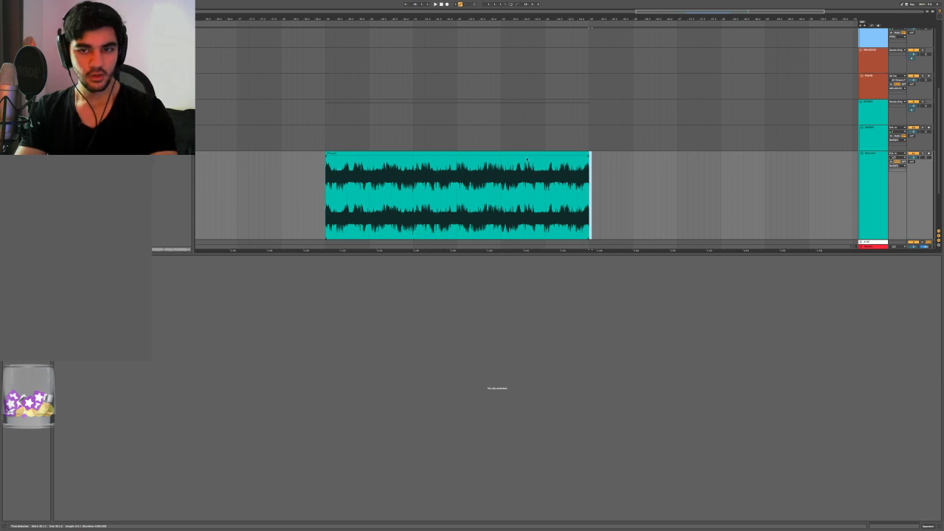
{"action": "left_click", "coordinate": [534, 194]}
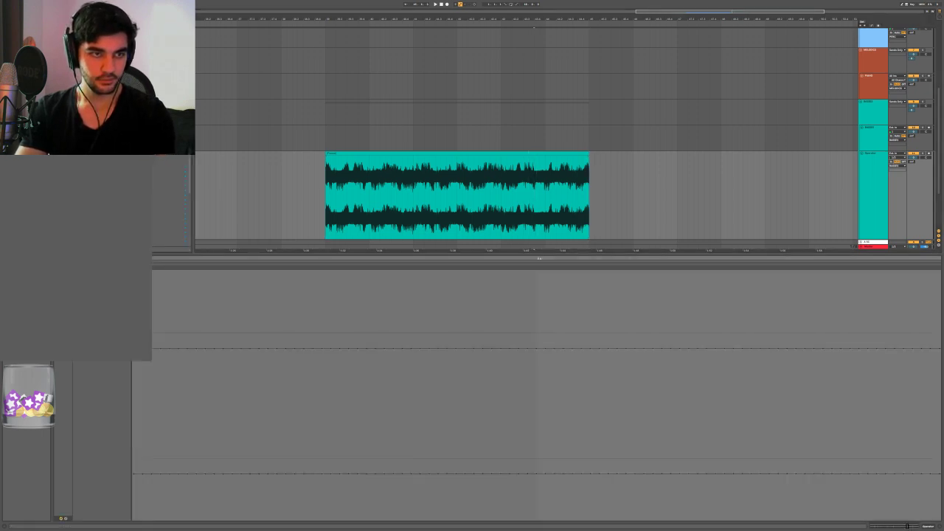
Automate the frequency of EQ Eight's boosted band in a zigzag across the bass clip and play it back
{"action": "key", "text": "shift+Tab"}
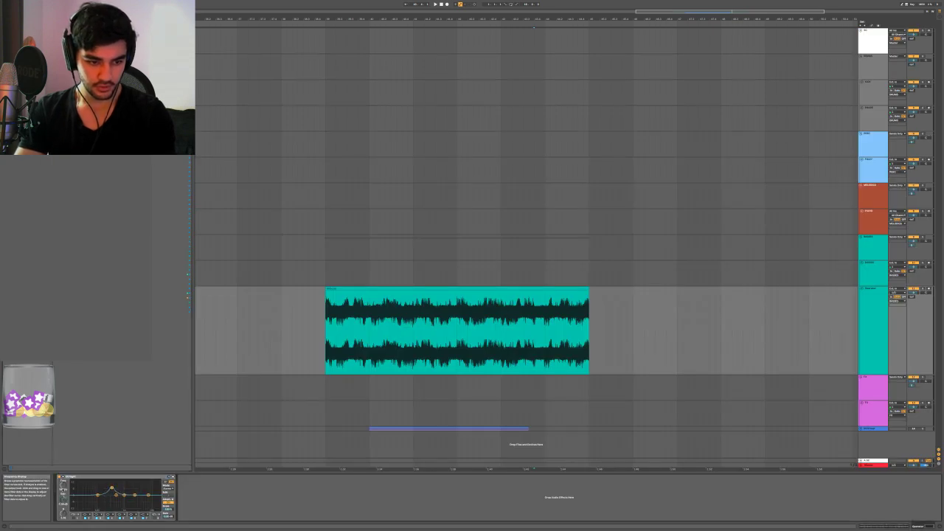
{"action": "key", "text": "a"}
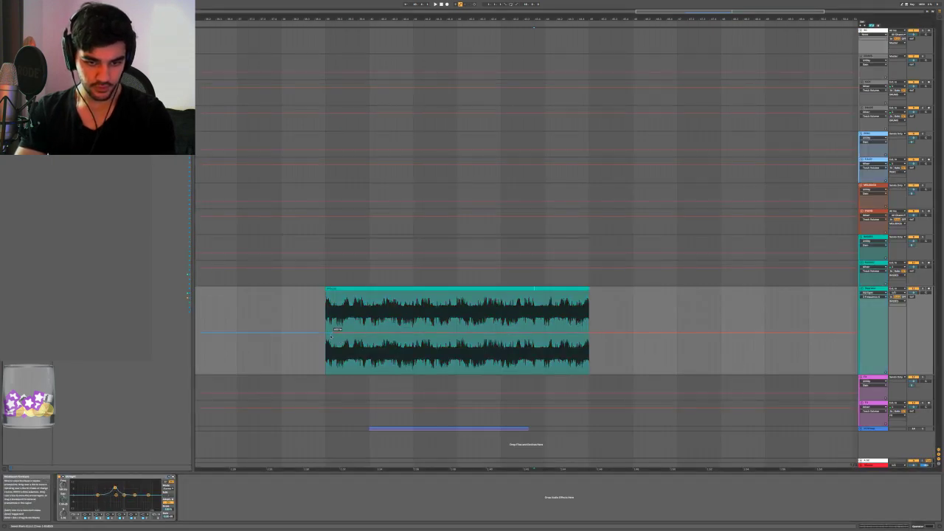
{"action": "mouse_move", "coordinate": [340, 334]}
{"action": "left_mouse_down"}
{"action": "mouse_move", "coordinate": [367, 317]}
{"action": "mouse_move", "coordinate": [371, 327]}
{"action": "mouse_move", "coordinate": [420, 329]}
{"action": "mouse_move", "coordinate": [406, 338]}
{"action": "mouse_move", "coordinate": [400, 326]}
{"action": "mouse_move", "coordinate": [413, 316]}
{"action": "mouse_move", "coordinate": [428, 342]}
{"action": "mouse_move", "coordinate": [441, 329]}
{"action": "mouse_move", "coordinate": [456, 345]}
{"action": "mouse_move", "coordinate": [458, 314]}
{"action": "mouse_move", "coordinate": [473, 338]}
{"action": "mouse_move", "coordinate": [482, 344]}
{"action": "mouse_move", "coordinate": [489, 324]}
{"action": "mouse_move", "coordinate": [501, 342]}
{"action": "mouse_move", "coordinate": [508, 315]}
{"action": "mouse_move", "coordinate": [534, 341]}
{"action": "mouse_move", "coordinate": [546, 312]}
{"action": "mouse_move", "coordinate": [560, 348]}
{"action": "mouse_move", "coordinate": [571, 352]}
{"action": "mouse_move", "coordinate": [593, 331]}
{"action": "left_mouse_up"}
{"action": "key", "text": "space"}
{"action": "key", "text": "space"}
{"action": "key", "text": "space"}
{"action": "left_click", "coordinate": [331, 350]}
{"action": "key", "text": "space"}
{"action": "key", "text": "space"}
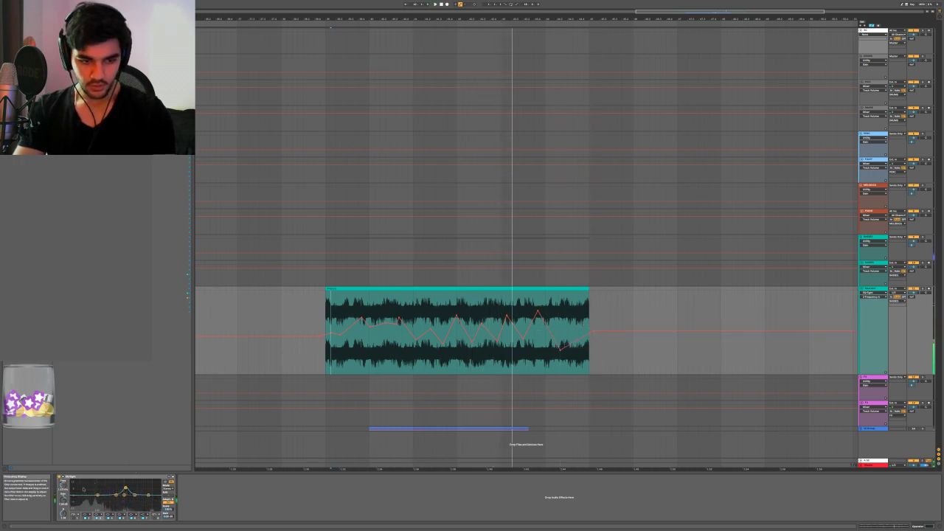
Turn another EQ Eight band into a deep cut, automate its frequency in a zigzag across the clip, and play the result
{"action": "left_click_drag", "start_coordinate": [116, 496], "coordinate": [111, 507]}
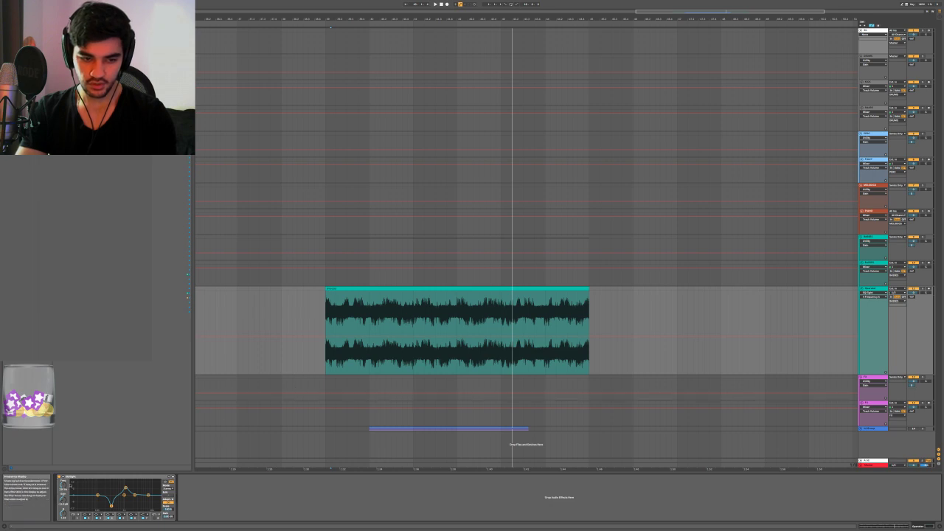
{"action": "left_click", "coordinate": [326, 336]}
{"action": "mouse_move", "coordinate": [347, 337]}
{"action": "left_mouse_down"}
{"action": "mouse_move", "coordinate": [374, 326]}
{"action": "mouse_move", "coordinate": [394, 362]}
{"action": "mouse_move", "coordinate": [411, 331]}
{"action": "mouse_move", "coordinate": [429, 343]}
{"action": "mouse_move", "coordinate": [457, 325]}
{"action": "mouse_move", "coordinate": [467, 348]}
{"action": "mouse_move", "coordinate": [477, 346]}
{"action": "mouse_move", "coordinate": [474, 330]}
{"action": "mouse_move", "coordinate": [489, 342]}
{"action": "mouse_move", "coordinate": [501, 327]}
{"action": "mouse_move", "coordinate": [525, 340]}
{"action": "left_mouse_up"}
{"action": "mouse_move", "coordinate": [537, 318]}
{"action": "left_mouse_down"}
{"action": "mouse_move", "coordinate": [544, 328]}
{"action": "mouse_move", "coordinate": [553, 304]}
{"action": "mouse_move", "coordinate": [581, 319]}
{"action": "mouse_move", "coordinate": [577, 328]}
{"action": "mouse_move", "coordinate": [589, 317]}
{"action": "left_mouse_up"}
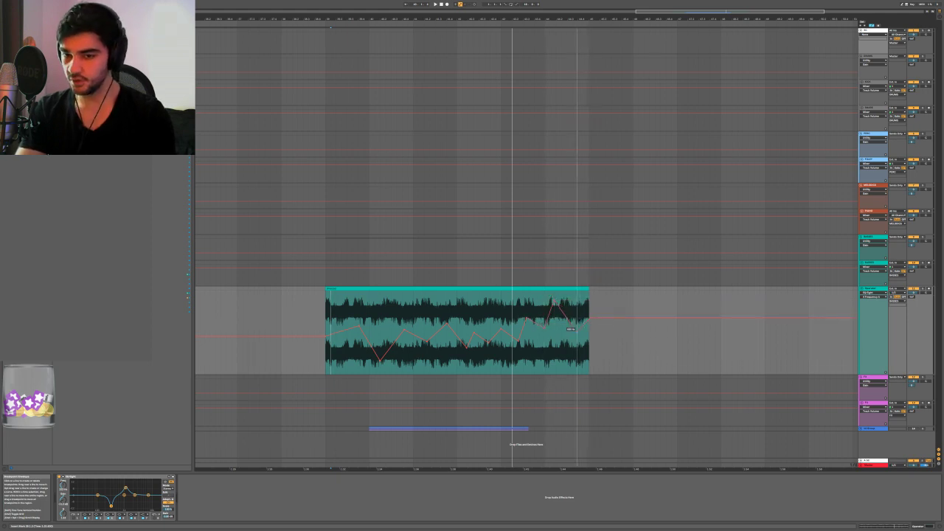
{"action": "left_click", "coordinate": [315, 323]}
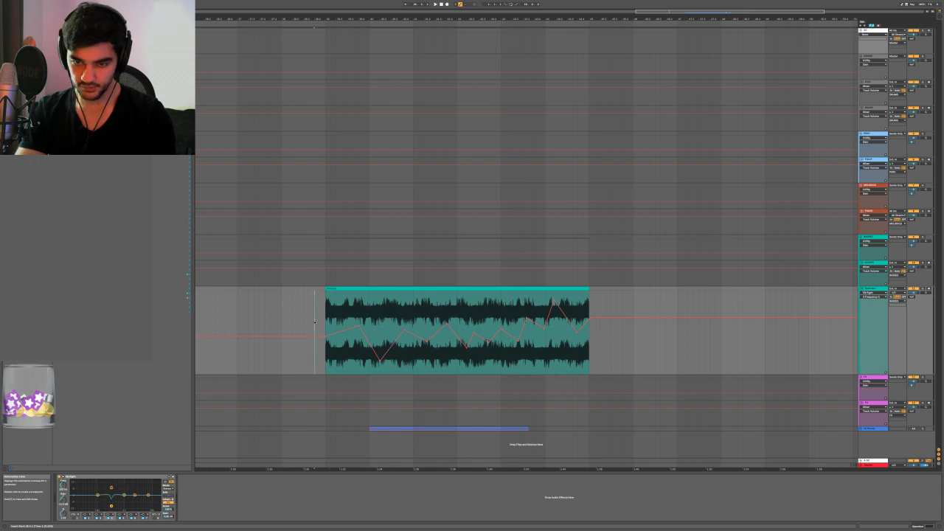
{"action": "scroll", "coordinate": [301, 338], "scroll_direction": "right", "scroll_amount": 3}
{"action": "scroll", "coordinate": [301, 338], "scroll_direction": "left", "scroll_amount": 3}
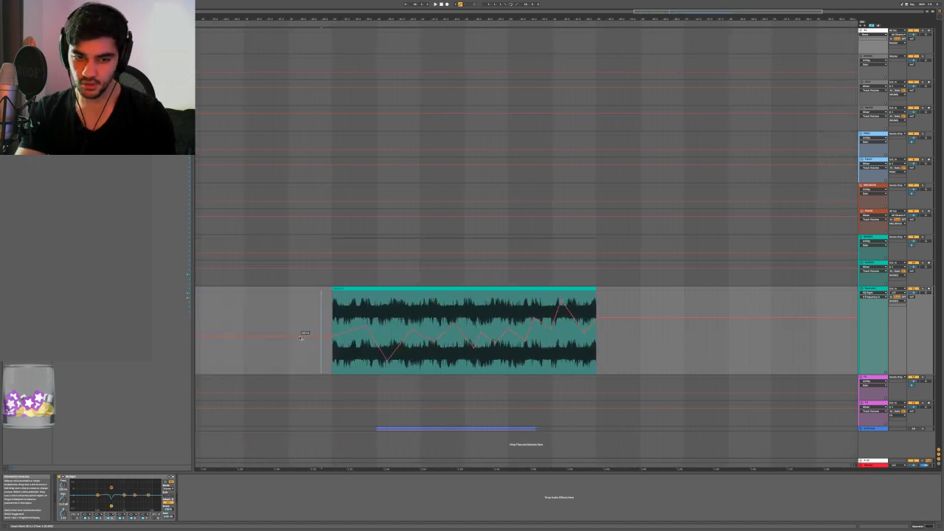
{"action": "key", "text": "space"}
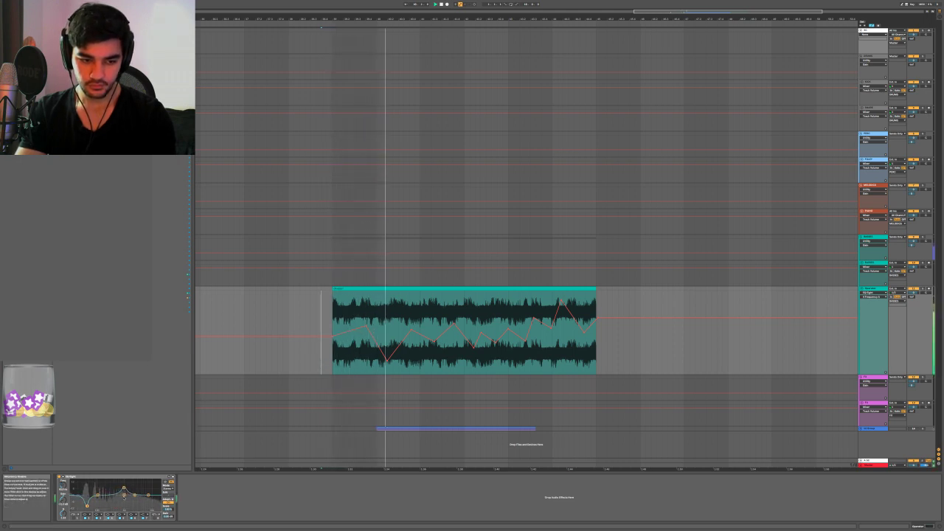
{"action": "key", "text": "space"}
Boost a further EQ Eight band and automate its frequency with steep zigzags and freehand curves across the clip
{"action": "left_click_drag", "start_coordinate": [124, 495], "coordinate": [155, 486]}
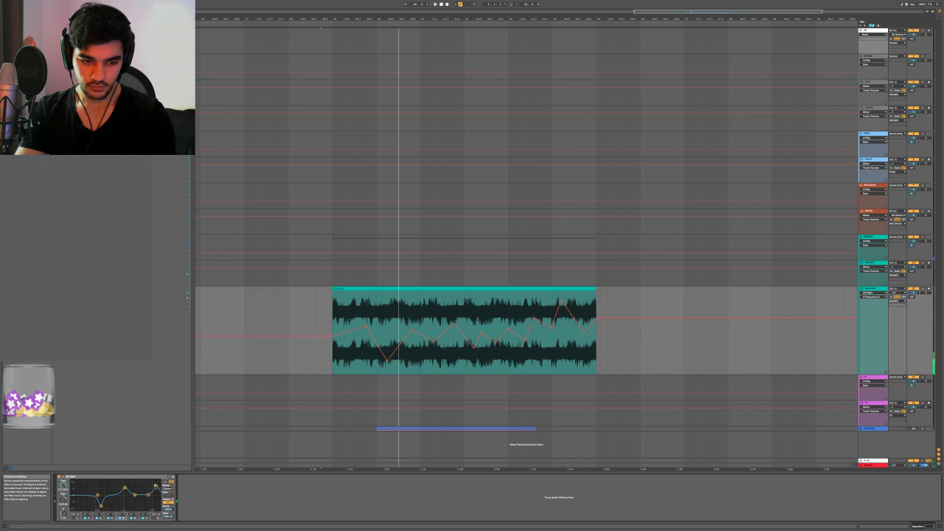
{"action": "left_click", "coordinate": [332, 295]}
{"action": "mouse_move", "coordinate": [345, 295]}
{"action": "left_mouse_down"}
{"action": "mouse_move", "coordinate": [349, 362]}
{"action": "mouse_move", "coordinate": [365, 362]}
{"action": "mouse_move", "coordinate": [394, 320]}
{"action": "mouse_move", "coordinate": [415, 350]}
{"action": "mouse_move", "coordinate": [357, 362]}
{"action": "left_mouse_up"}
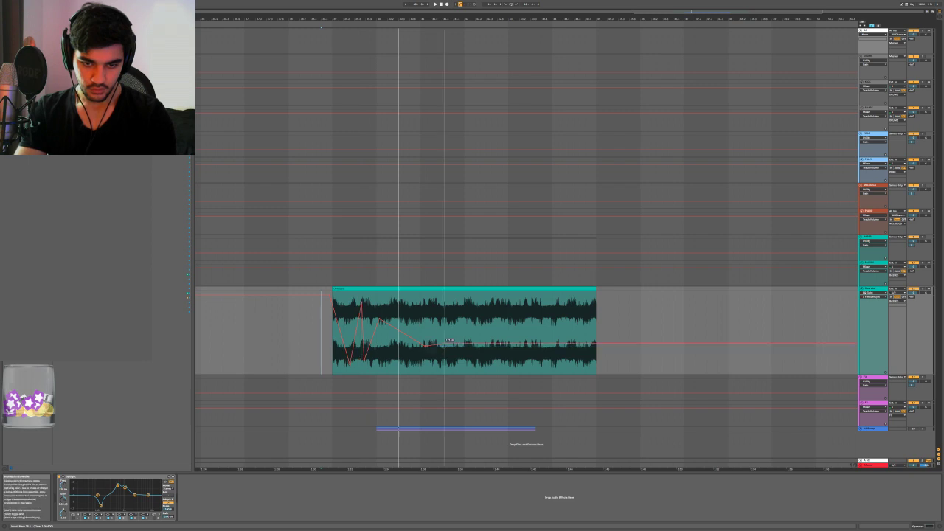
{"action": "left_click_drag", "start_coordinate": [444, 346], "coordinate": [449, 331]}
{"action": "mouse_move", "coordinate": [380, 325]}
{"action": "left_mouse_down"}
{"action": "mouse_move", "coordinate": [403, 353]}
{"action": "mouse_move", "coordinate": [419, 318]}
{"action": "left_mouse_up"}
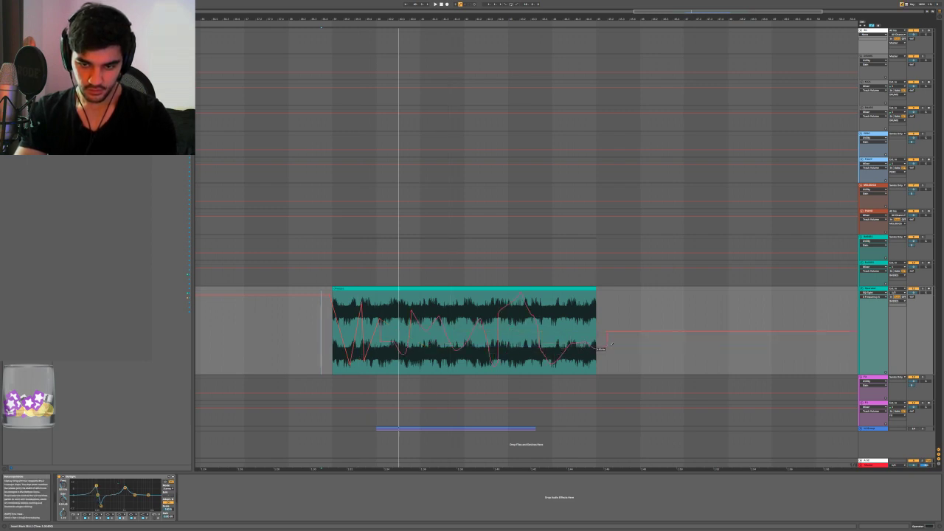
Draw freehand gain automation for the newly boosted EQ Eight band, play the clip, and hide the automation lanes
{"action": "left_click", "coordinate": [63, 499]}
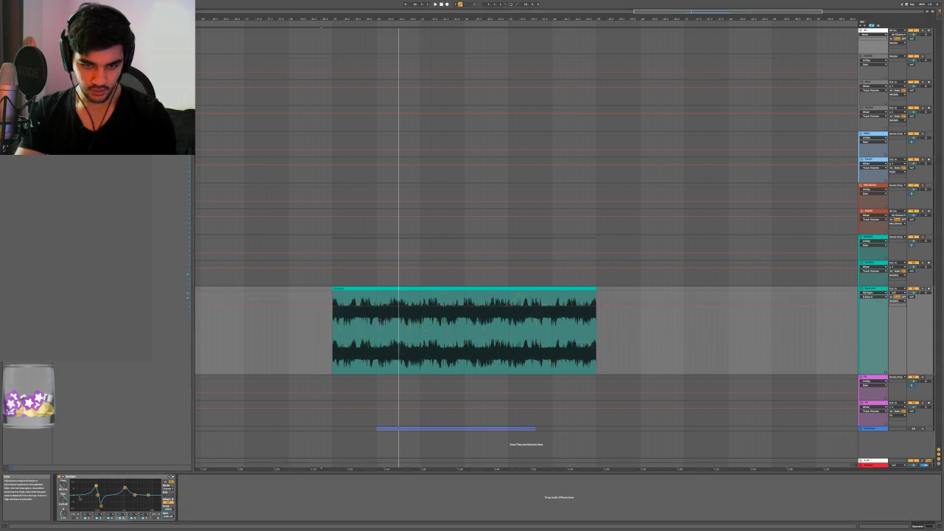
{"action": "left_click_drag", "start_coordinate": [334, 308], "coordinate": [380, 320]}
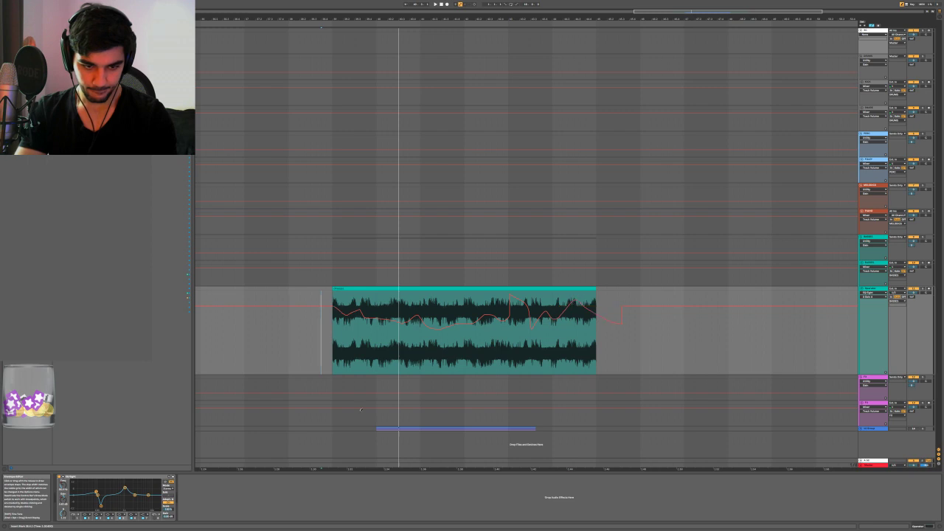
{"action": "key", "text": "space"}
{"action": "key", "text": "a"}
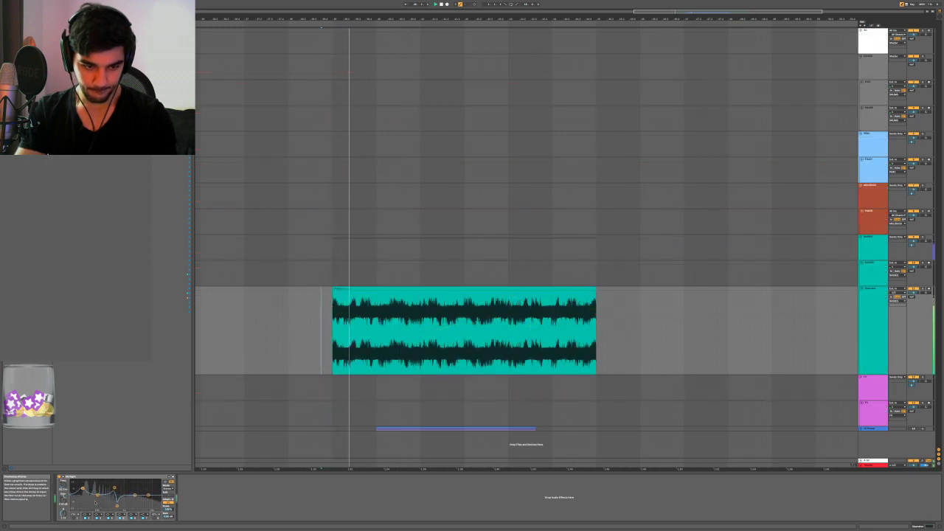
{"action": "key", "text": "a"}
{"action": "key", "text": "a"}
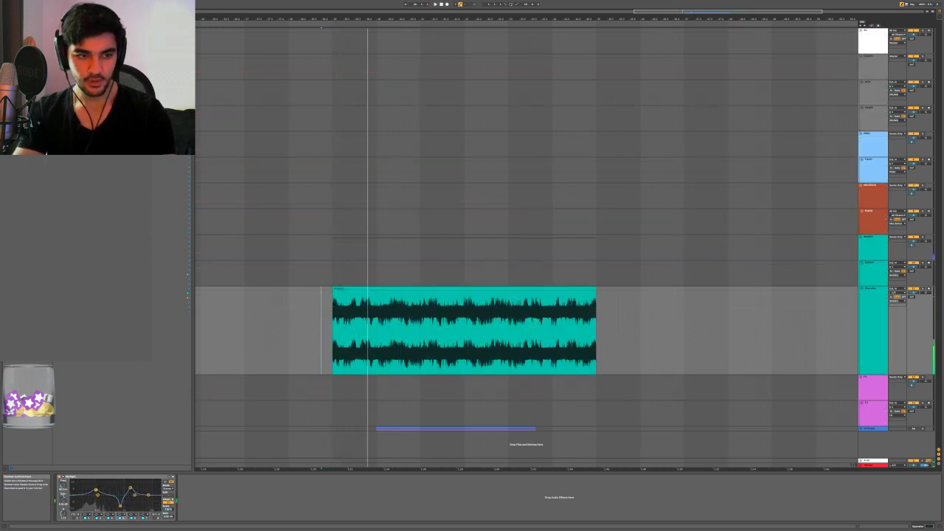
Load the iZotope Trash 2 distortion plug-in after EQ Eight on the bass track
{"action": "left_click", "coordinate": [172, 256]}
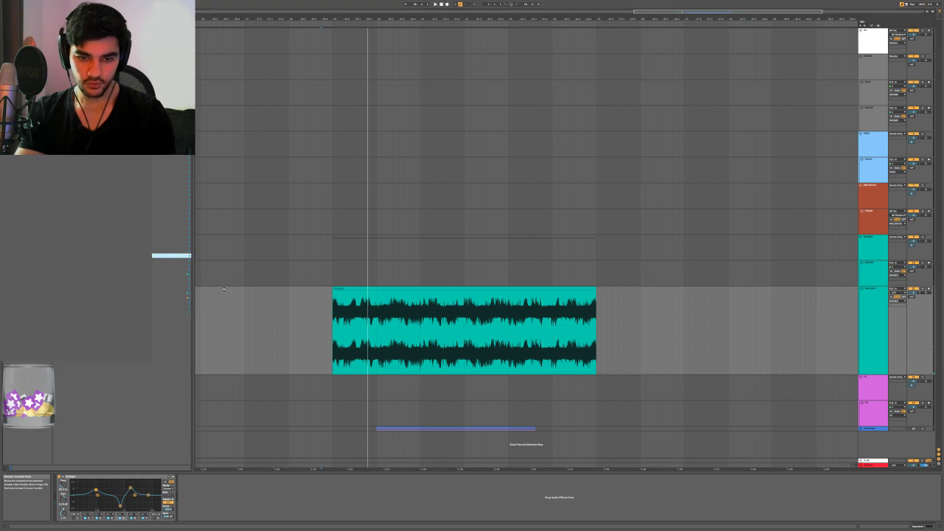
{"action": "key", "text": "Return"}
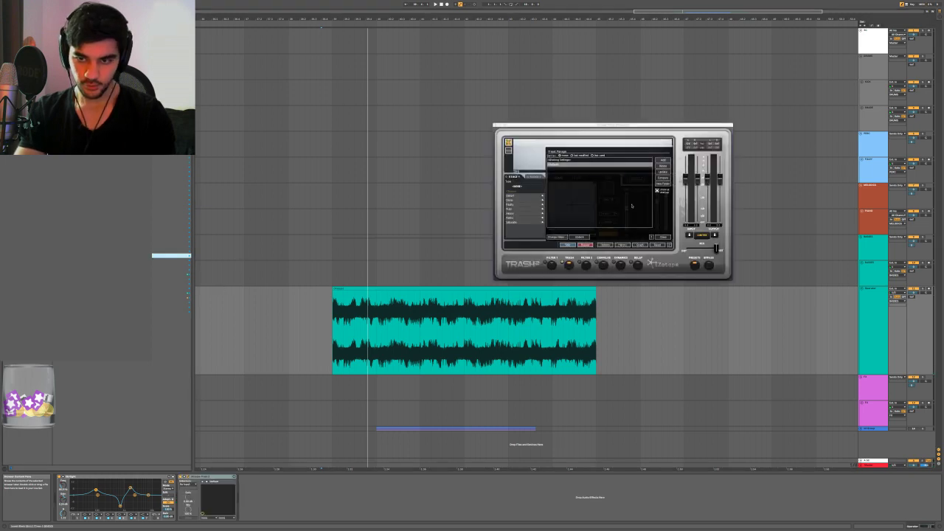
Reposition the Trash 2 window and choose a Saturate distortion algorithm for the low band after trying another type
{"action": "left_click_drag", "start_coordinate": [577, 131], "coordinate": [493, 201]}
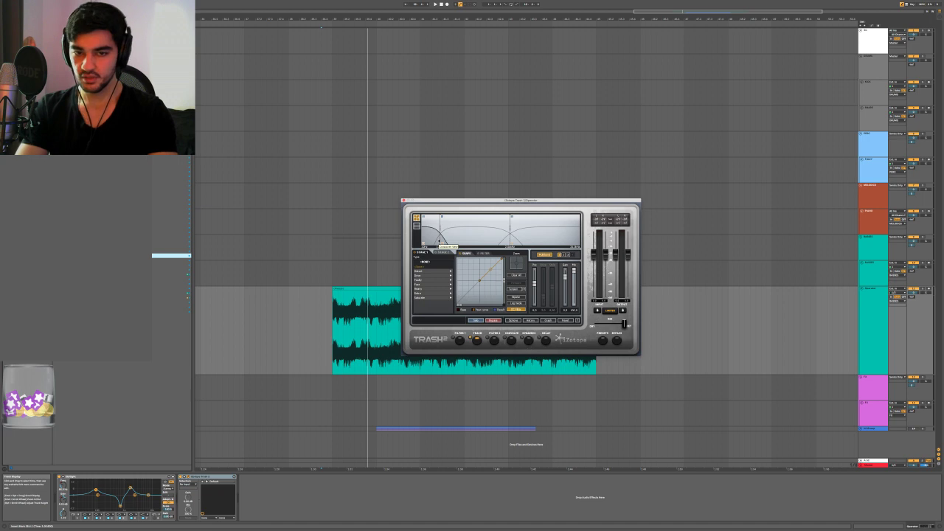
{"action": "left_click", "coordinate": [430, 279]}
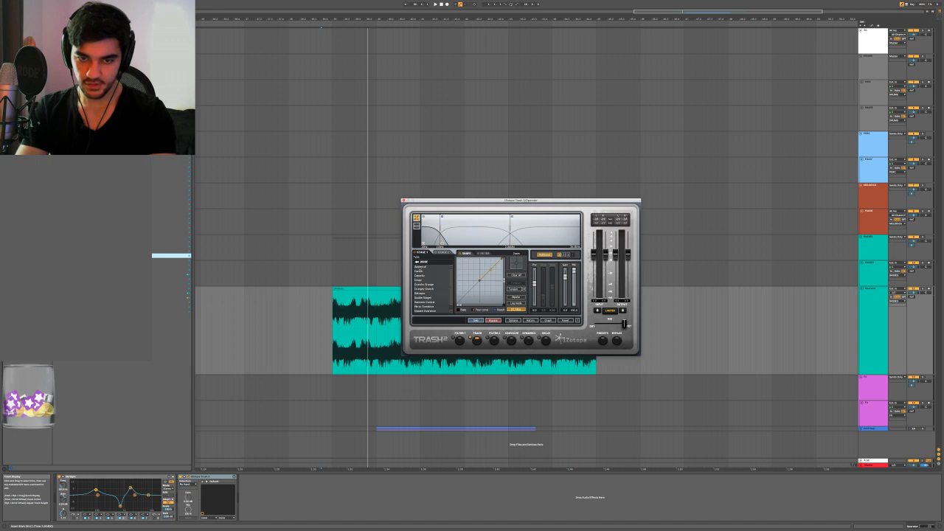
{"action": "left_click", "coordinate": [419, 275]}
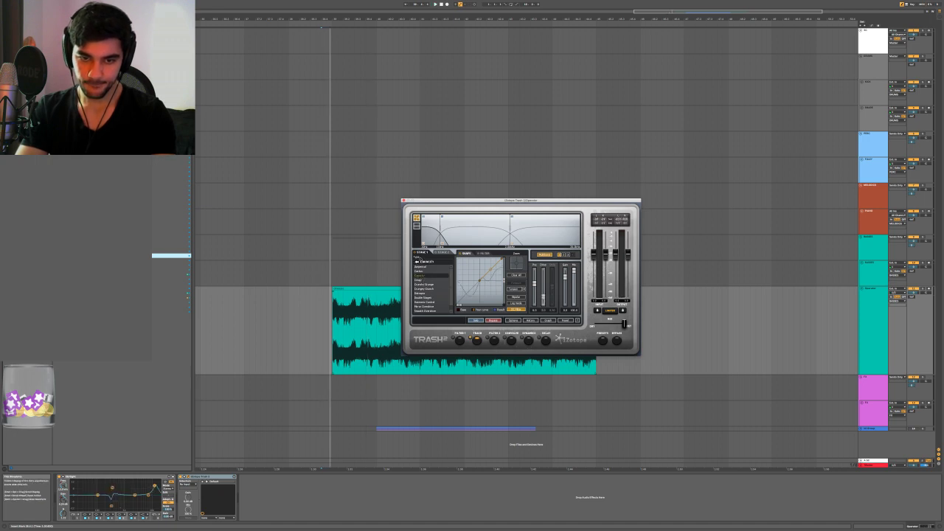
{"action": "left_click", "coordinate": [429, 262]}
{"action": "left_click", "coordinate": [428, 298]}
{"action": "left_click", "coordinate": [427, 275]}
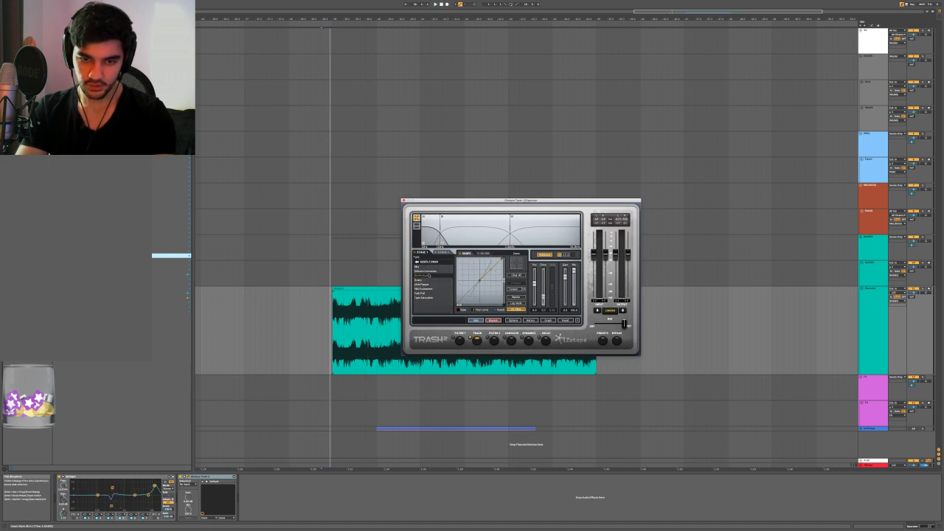
Choose a distortion algorithm for Trash 2's mid band and an overdrive algorithm for its high band
{"action": "left_click", "coordinate": [472, 236]}
{"action": "left_click", "coordinate": [420, 291]}
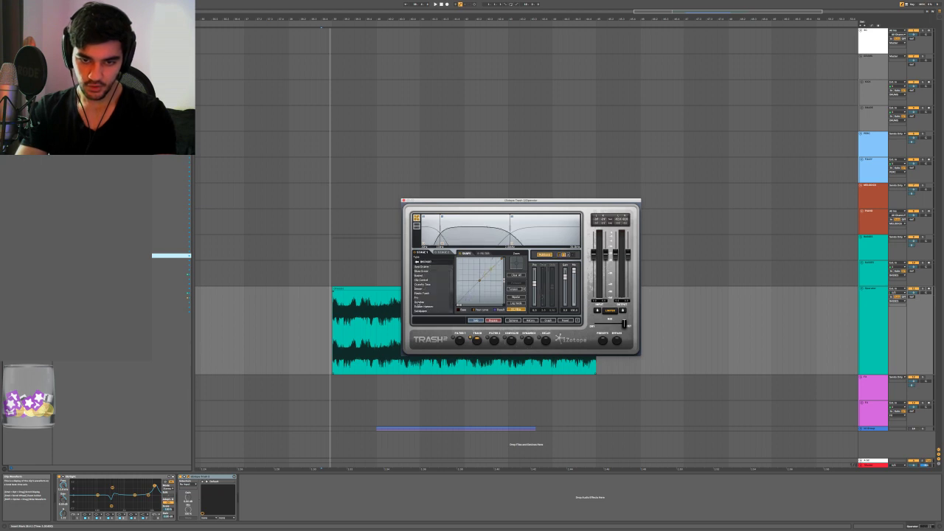
{"action": "left_click", "coordinate": [427, 292]}
{"action": "left_click", "coordinate": [527, 237]}
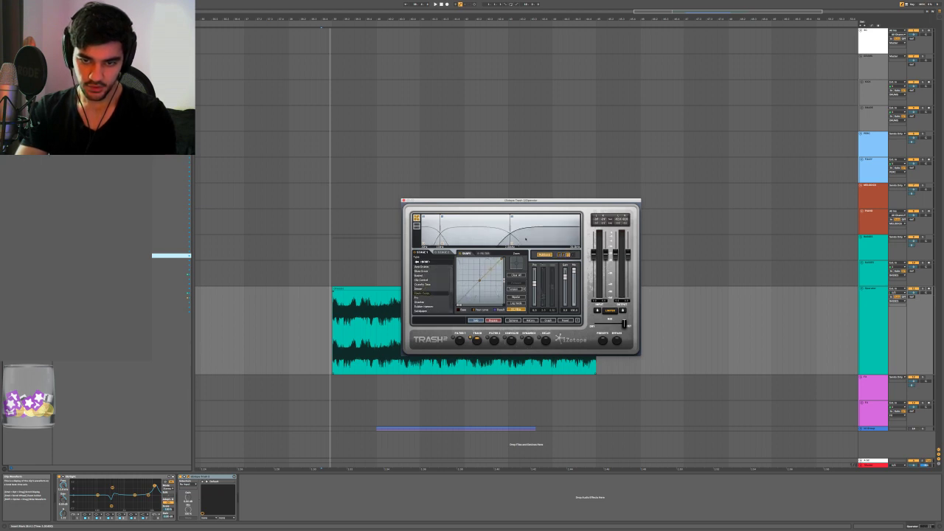
{"action": "left_click", "coordinate": [426, 278]}
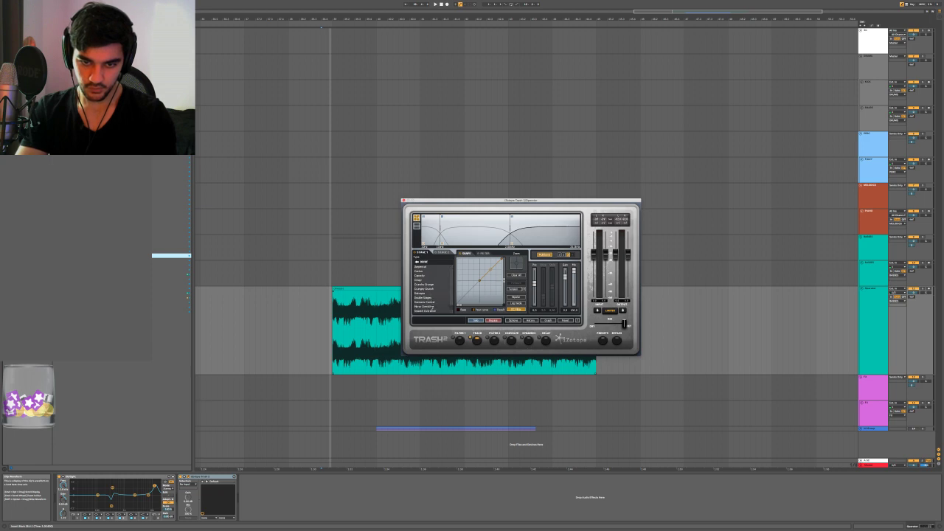
{"action": "left_click", "coordinate": [425, 306]}
Play the bass clip to listen to the multiband distortion, close the Trash 2 window, and stop playback
{"action": "left_click", "coordinate": [342, 287]}
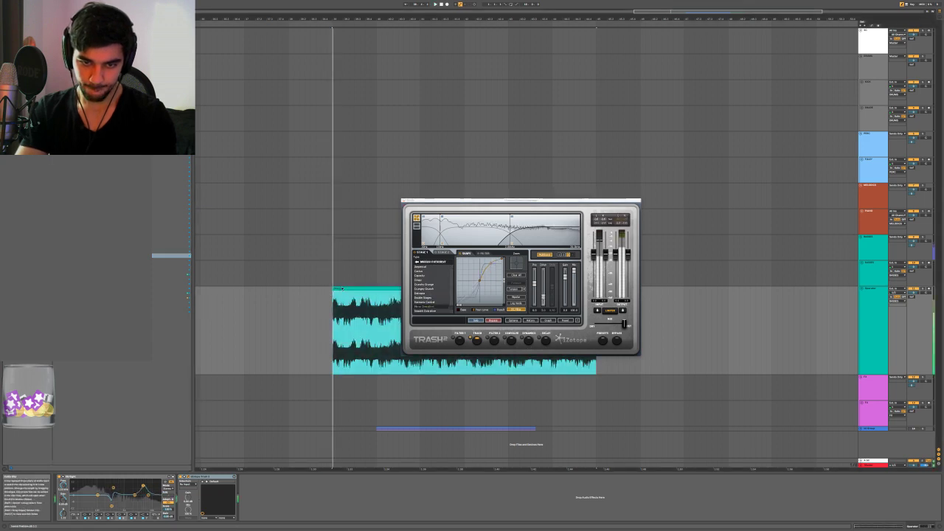
{"action": "key", "text": "space"}
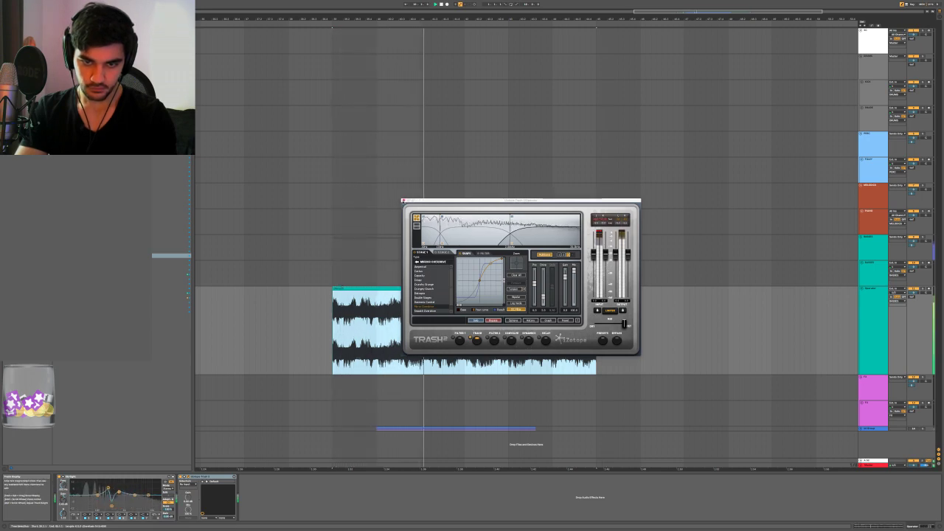
{"action": "left_click", "coordinate": [404, 200]}
{"action": "key", "text": "space"}
Add an Auto Filter after Trash 2, move its cutoff to the middle of the spectrum, and set it to notch
{"action": "left_click", "coordinate": [268, 390]}
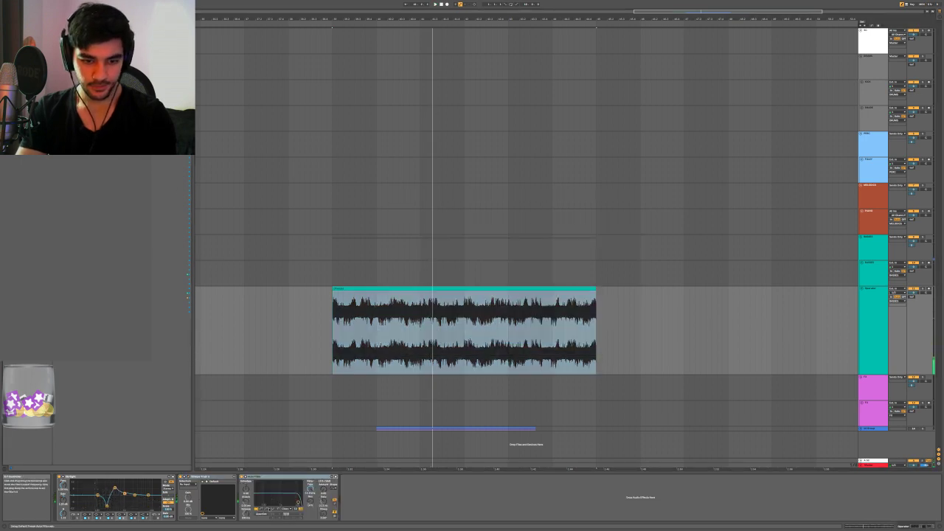
{"action": "left_click_drag", "start_coordinate": [298, 502], "coordinate": [270, 505]}
{"action": "left_click", "coordinate": [272, 509]}
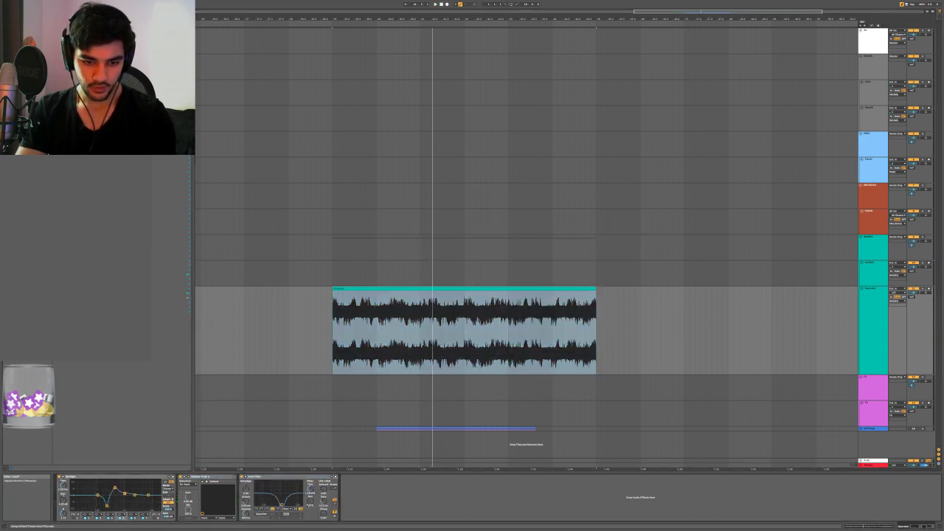
Automate the Auto Filter's resonance with a varying curve across the clip during playback, and hide the automation lanes
{"action": "key", "text": "a"}
{"action": "key", "text": "space"}
{"action": "left_click", "coordinate": [330, 351]}
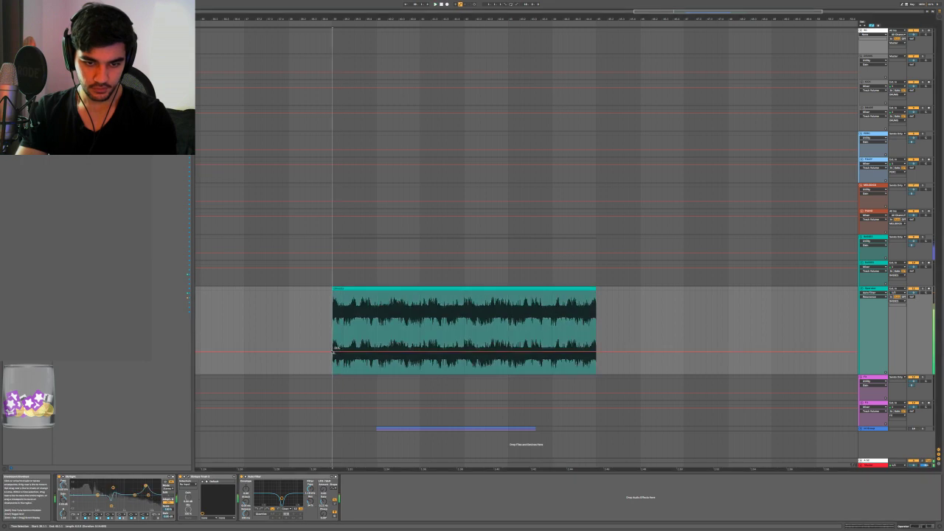
{"action": "mouse_move", "coordinate": [340, 351]}
{"action": "left_mouse_down"}
{"action": "mouse_move", "coordinate": [366, 352]}
{"action": "mouse_move", "coordinate": [363, 342]}
{"action": "mouse_move", "coordinate": [391, 341]}
{"action": "mouse_move", "coordinate": [362, 341]}
{"action": "mouse_move", "coordinate": [384, 346]}
{"action": "mouse_move", "coordinate": [357, 359]}
{"action": "left_mouse_up"}
{"action": "mouse_move", "coordinate": [411, 343]}
{"action": "left_mouse_down"}
{"action": "mouse_move", "coordinate": [410, 307]}
{"action": "mouse_move", "coordinate": [427, 360]}
{"action": "mouse_move", "coordinate": [440, 362]}
{"action": "mouse_move", "coordinate": [441, 320]}
{"action": "mouse_move", "coordinate": [462, 332]}
{"action": "mouse_move", "coordinate": [481, 317]}
{"action": "mouse_move", "coordinate": [506, 332]}
{"action": "mouse_move", "coordinate": [524, 313]}
{"action": "mouse_move", "coordinate": [569, 326]}
{"action": "left_mouse_up"}
{"action": "key", "text": "a"}
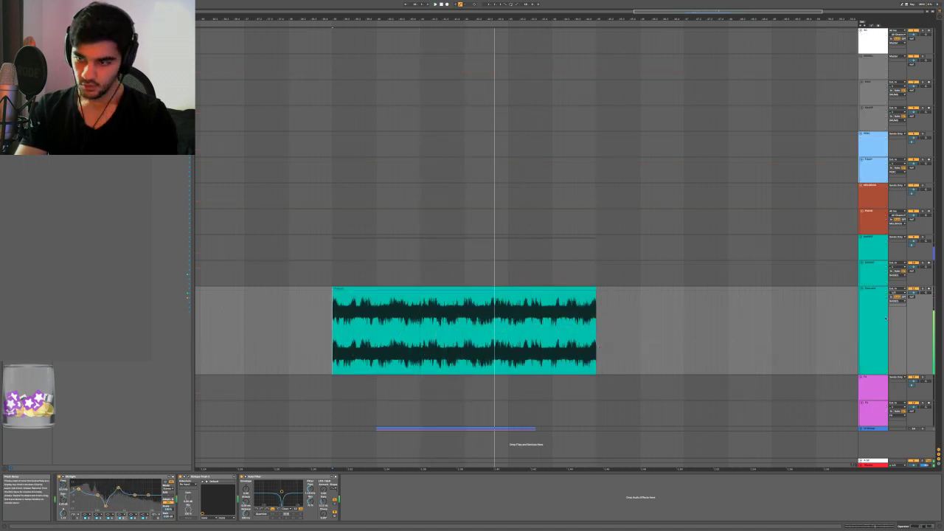
Freeze the bass track and flatten it to print the effects to audio
{"action": "right_click", "coordinate": [863, 321]}
{"action": "left_click", "coordinate": [874, 349]}
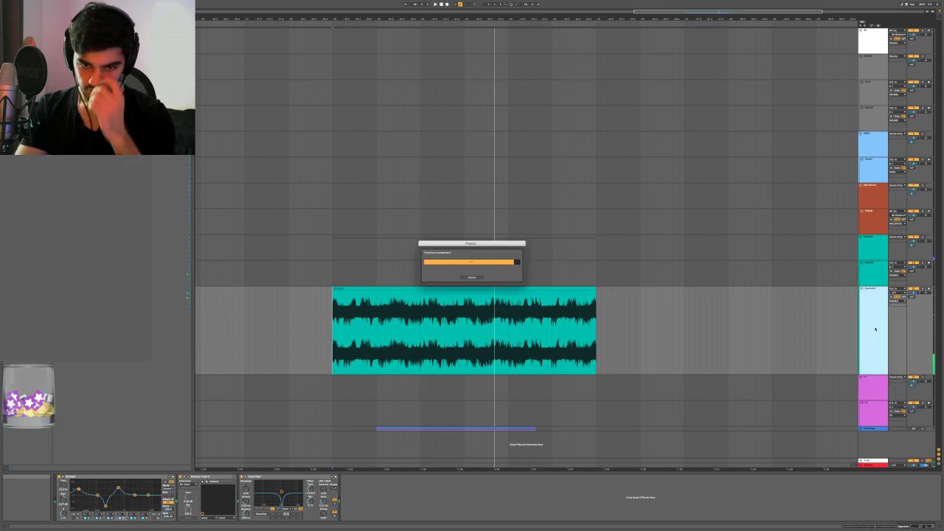
{"action": "right_click", "coordinate": [875, 330]}
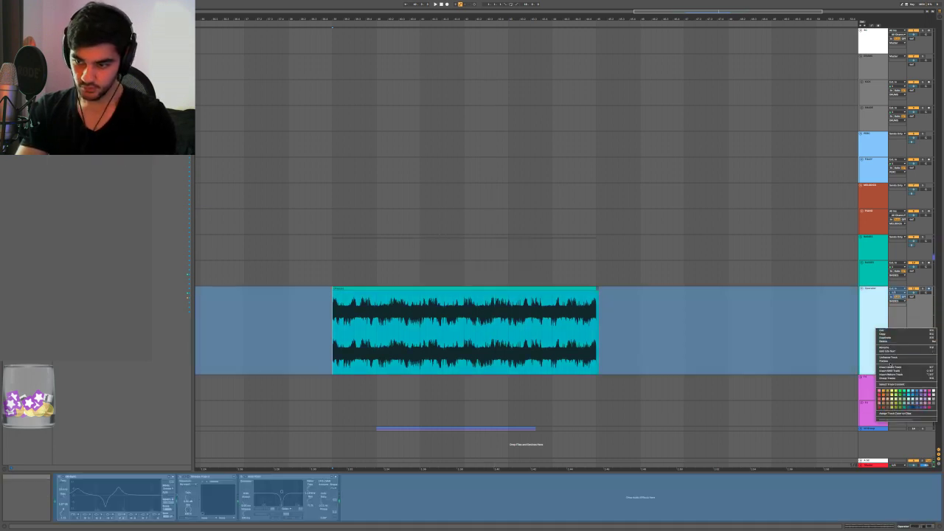
{"action": "left_click", "coordinate": [885, 361]}
Select the flattened bass clip, load a Glue Compressor with soft clipping enabled on its track, and play it
{"action": "left_click", "coordinate": [403, 281]}
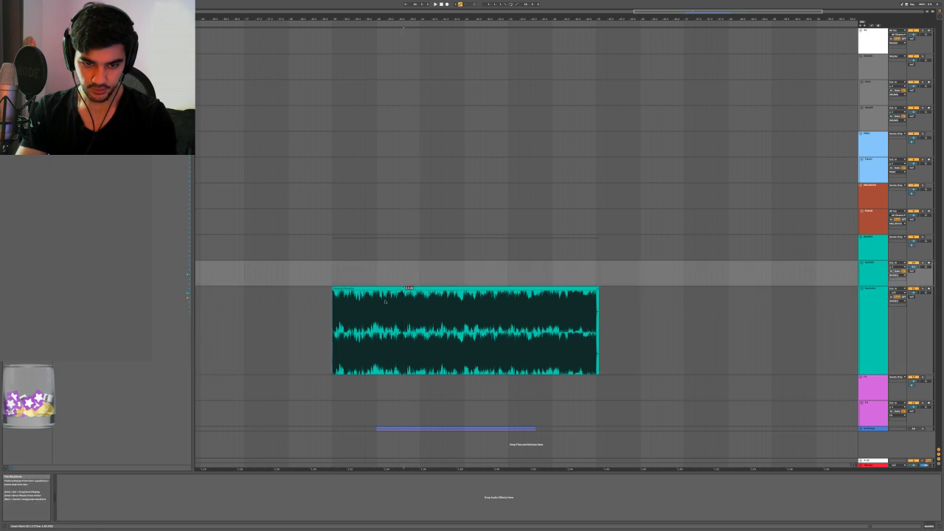
{"action": "key", "text": "shift+Tab"}
{"action": "key", "text": "shift+Tab"}
{"action": "left_click", "coordinate": [391, 288]}
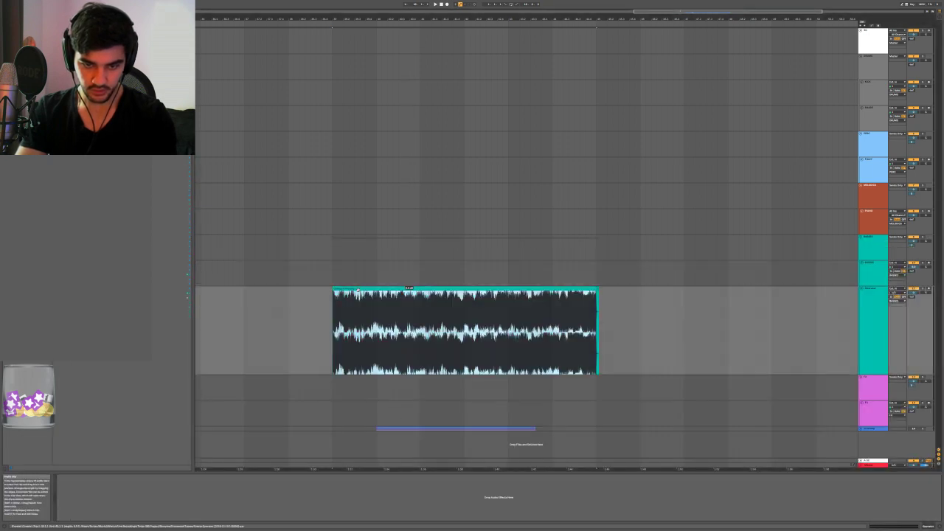
{"action": "key", "text": "shift+Tab"}
{"action": "key", "text": "shift+Tab"}
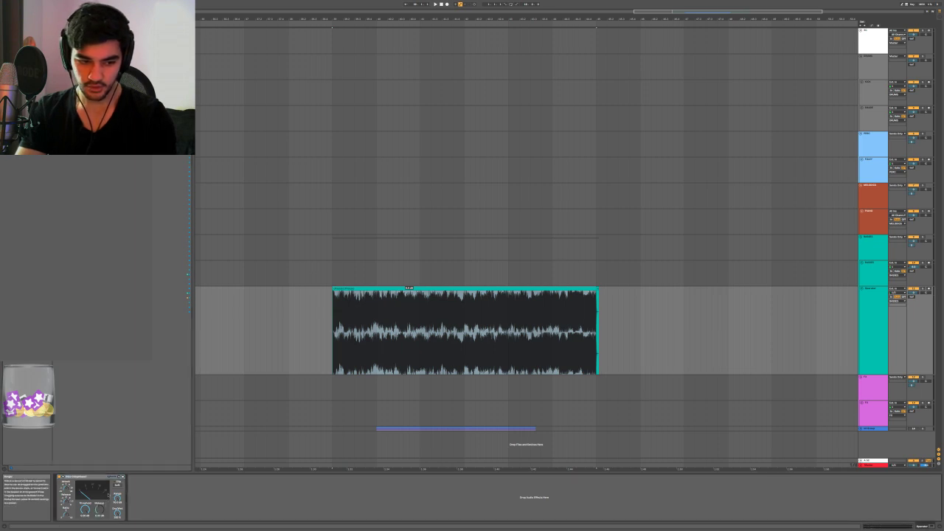
{"action": "key", "text": "space"}
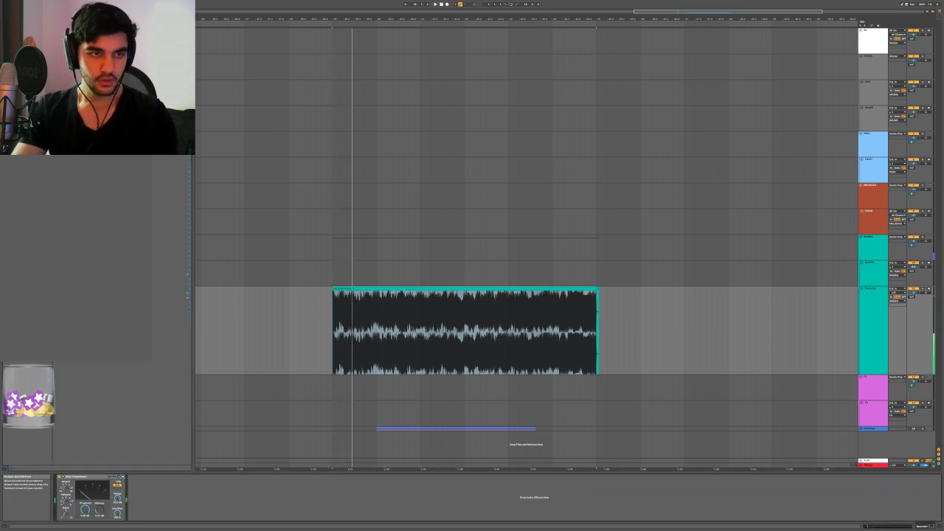
Add a band-pass Auto Filter after the Glue Compressor and group it into an Audio Effect Rack
{"action": "key", "text": "Return"}
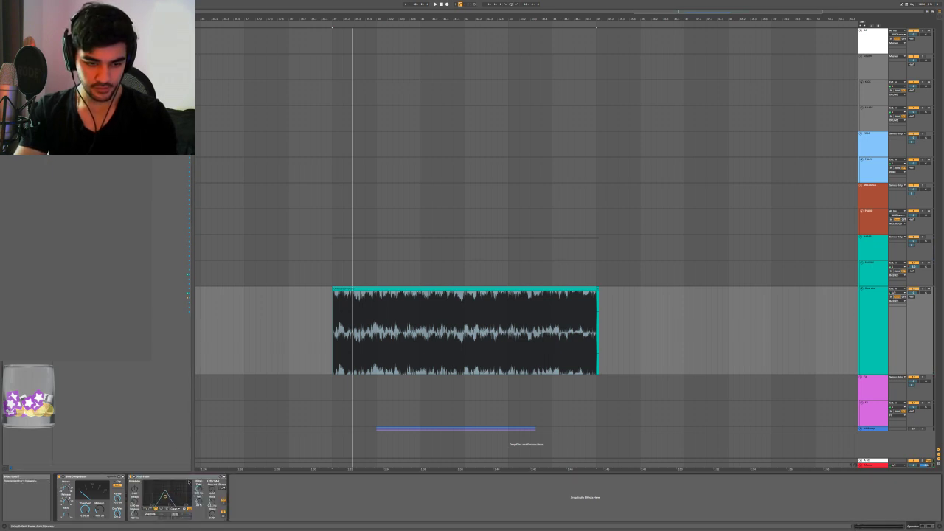
{"action": "left_click", "coordinate": [170, 477]}
{"action": "key", "text": "ctrl+g"}
Map the Auto Filter's frequency to a MIDI controller
{"action": "left_click", "coordinate": [207, 488]}
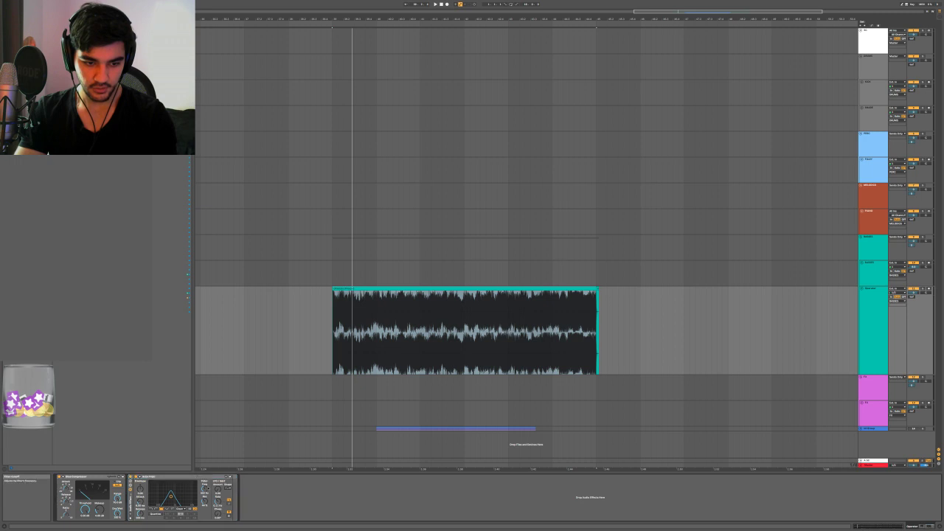
{"action": "key", "text": "ctrl+m"}
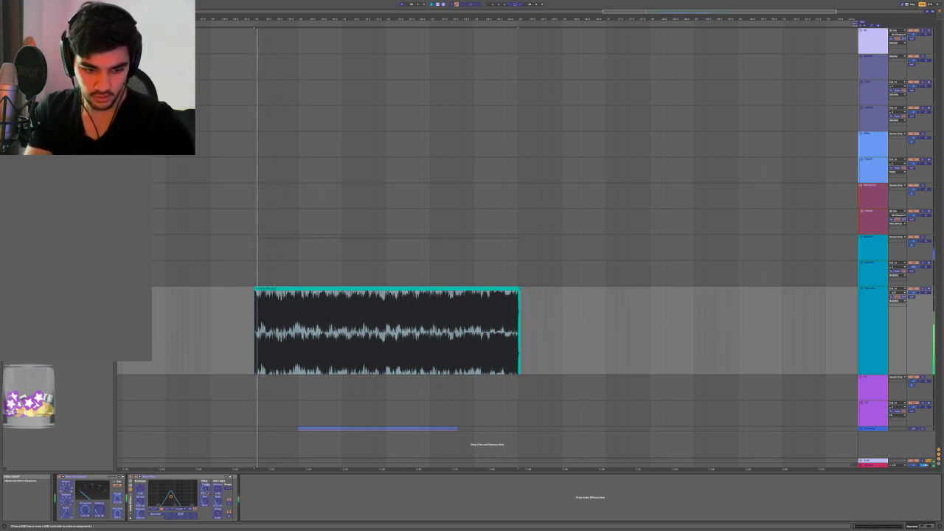
{"action": "key", "text": "ctrl+m"}
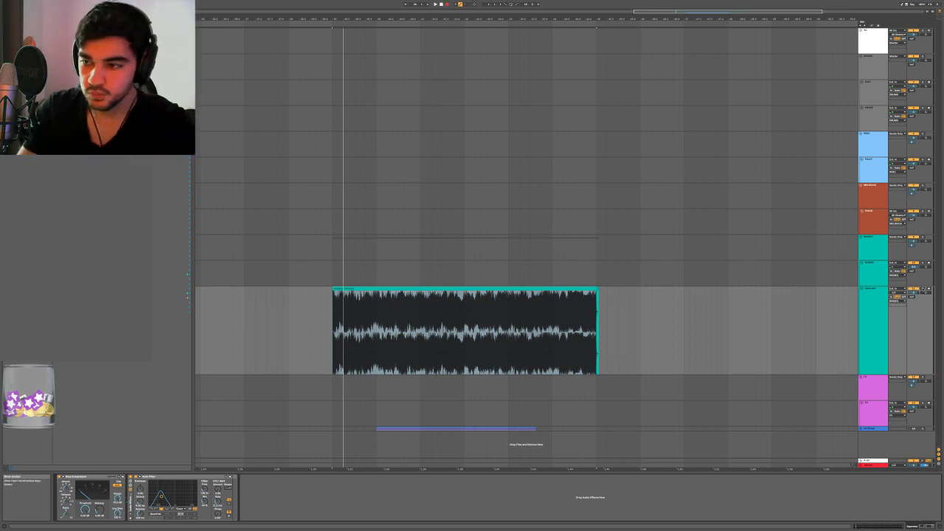
Enable automation recording and try a take with the bass track armed, undoing the recorded audio
{"action": "left_click", "coordinate": [928, 288]}
{"action": "left_click", "coordinate": [456, 5]}
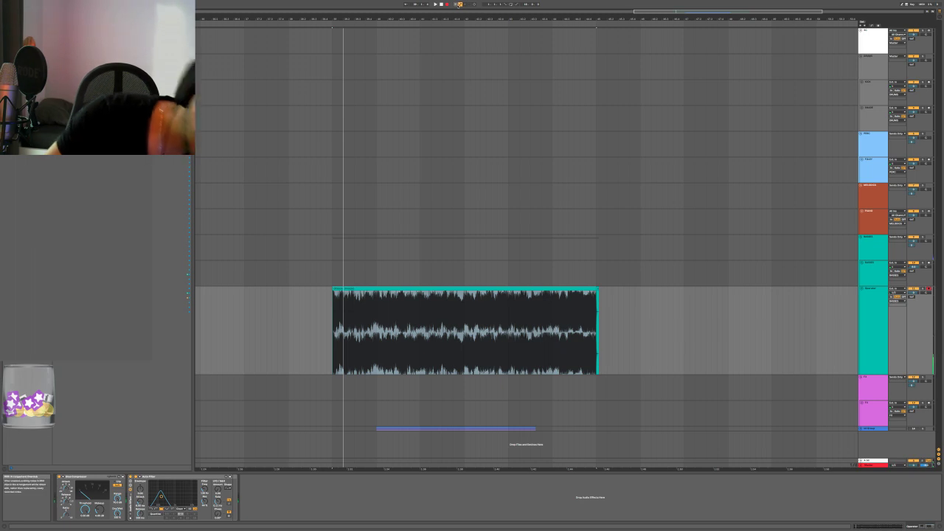
{"action": "key", "text": "space"}
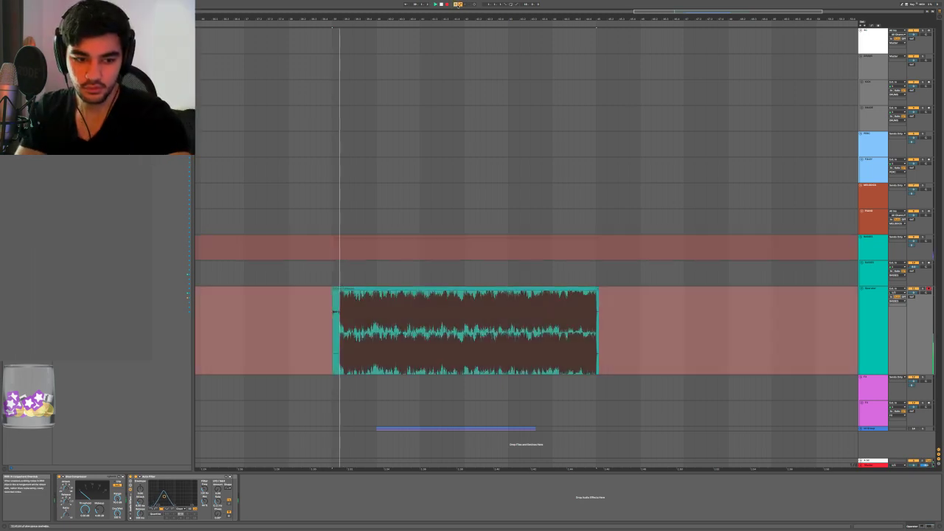
{"action": "key", "text": "space"}
{"action": "key", "text": "ctrl+z"}
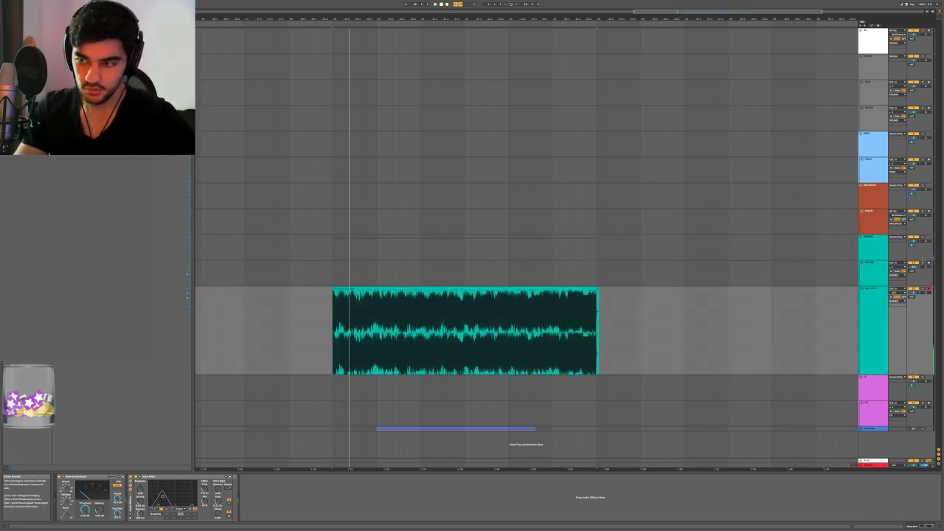
Disarm the bass track and record the filter frequency movement as automation across the whole clip
{"action": "left_click", "coordinate": [929, 288]}
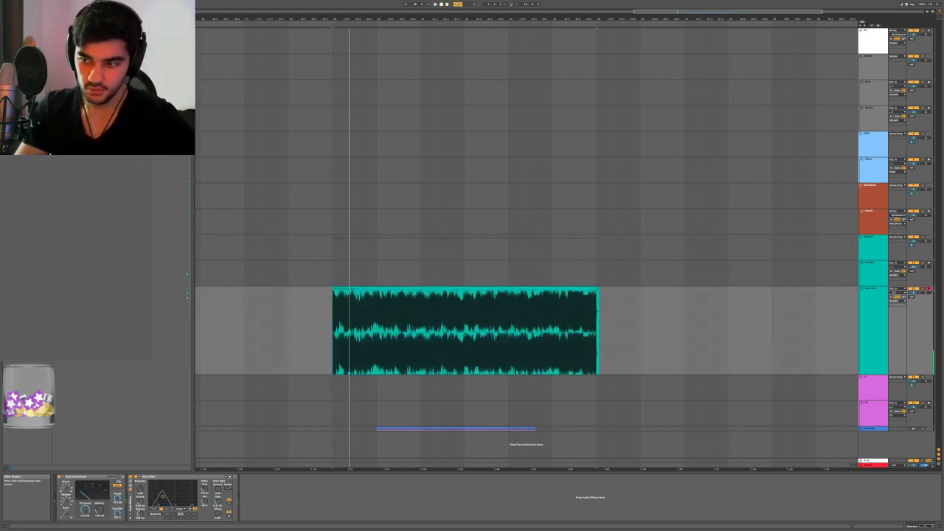
{"action": "left_click", "coordinate": [447, 4]}
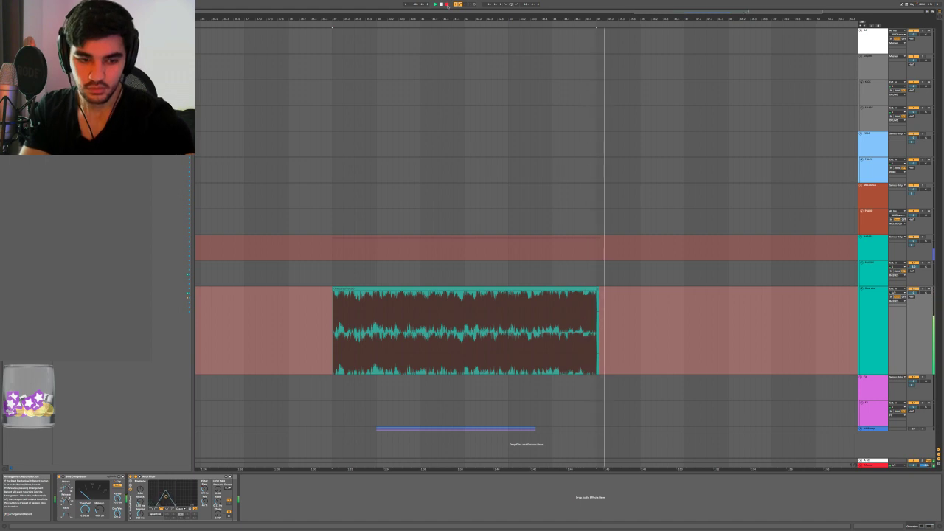
{"action": "key", "text": "space"}
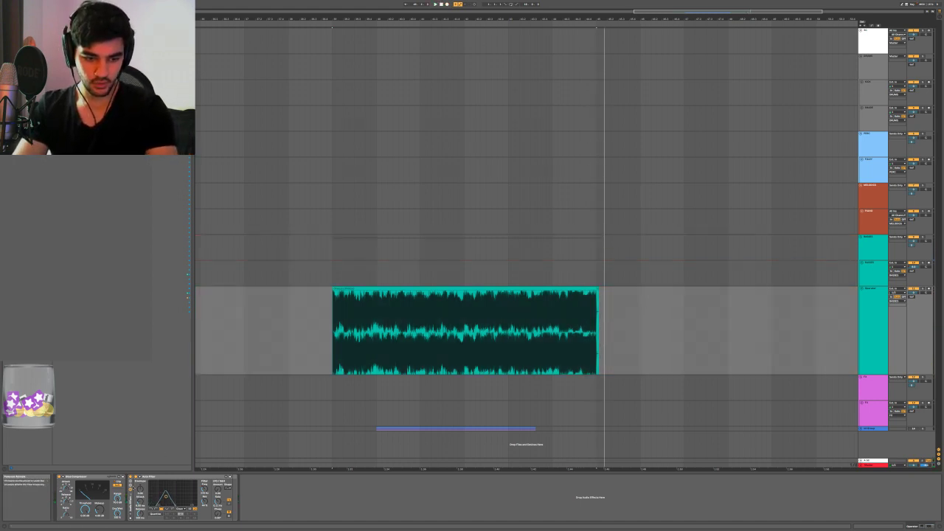
Show the Audio Effect Rack's chain list and duplicate the Auto Filter chain
{"action": "left_click", "coordinate": [131, 485]}
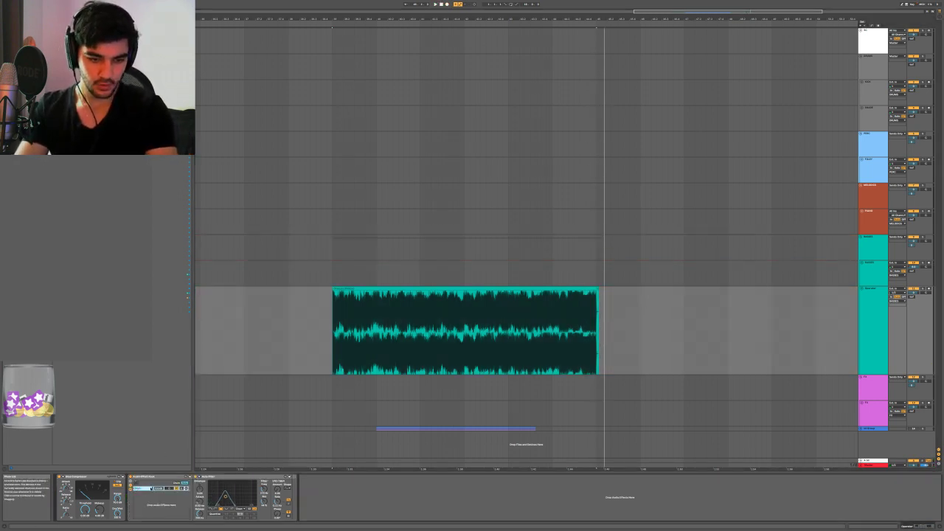
{"action": "key", "text": "ctrl+d"}
{"action": "left_click", "coordinate": [145, 489]}
{"action": "left_click", "coordinate": [142, 493]}
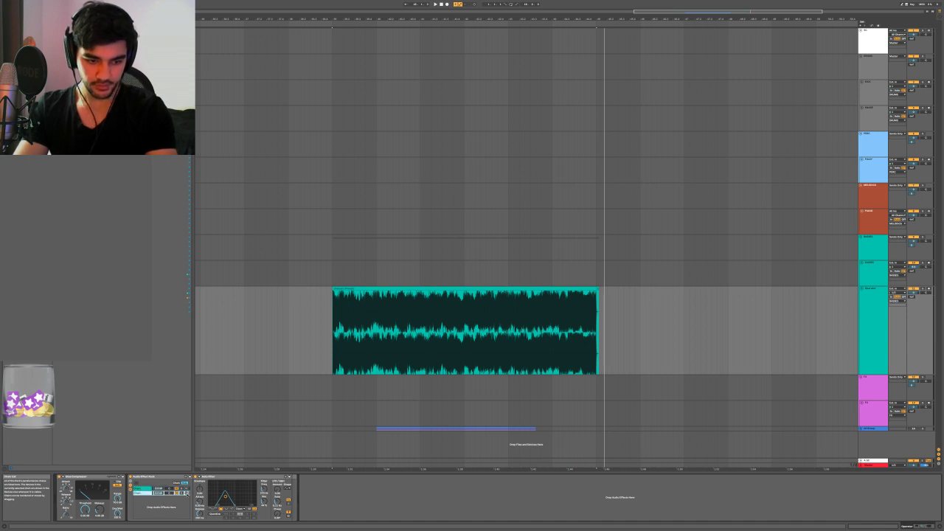
Copy the first chain's Auto Filter frequency automation across the clip and paste it onto the duplicated chain's filter frequency
{"action": "left_click", "coordinate": [144, 488]}
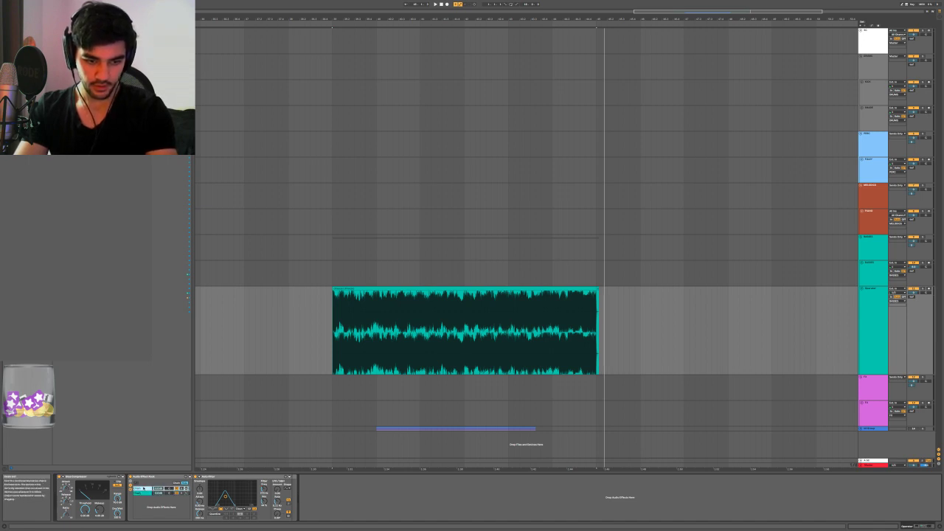
{"action": "right_click", "coordinate": [263, 489]}
{"action": "left_click", "coordinate": [275, 439]}
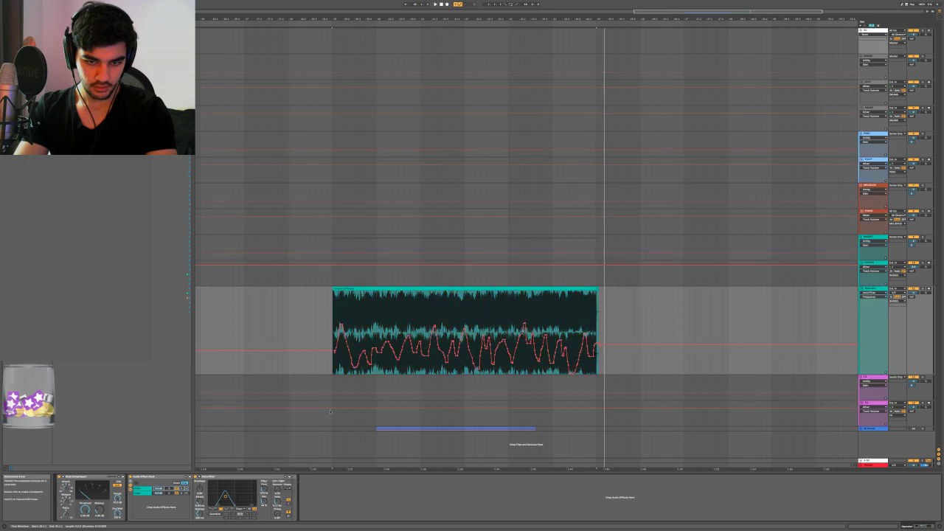
{"action": "left_click_drag", "start_coordinate": [334, 308], "coordinate": [598, 311]}
{"action": "left_click", "coordinate": [137, 494]}
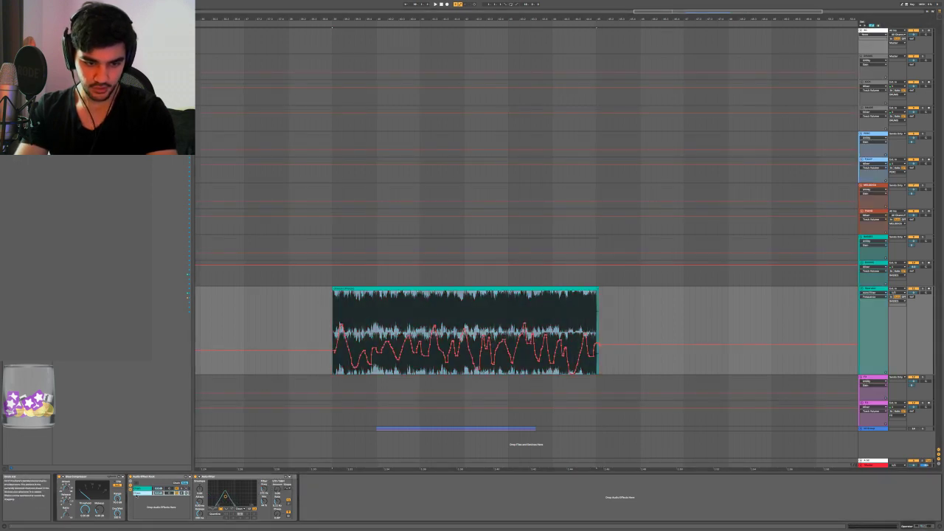
{"action": "left_click", "coordinate": [265, 490]}
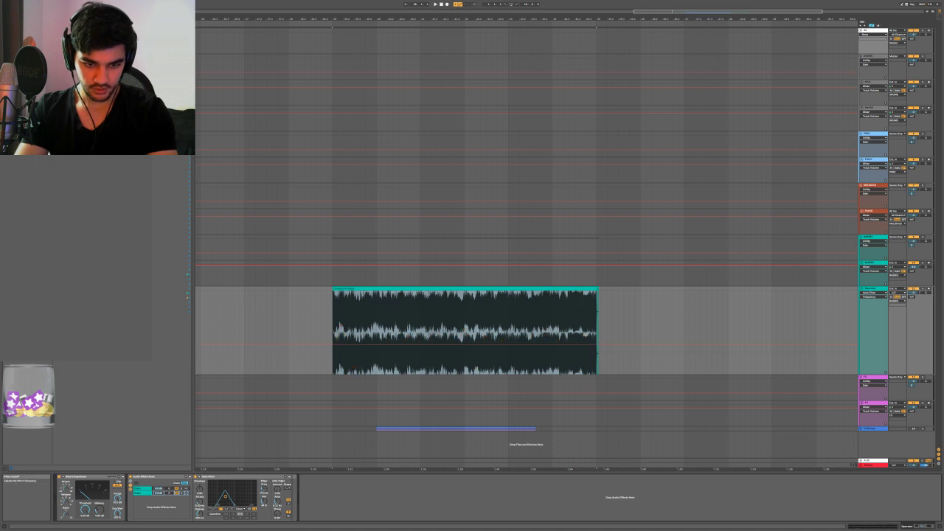
{"action": "left_click_drag", "start_coordinate": [334, 356], "coordinate": [595, 346]}
{"action": "key", "text": "ctrl+v"}
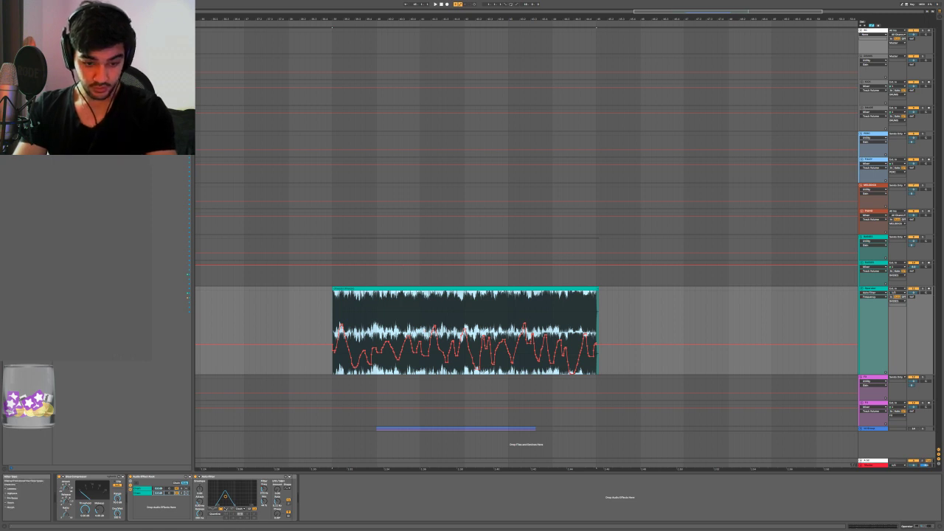
Change the duplicated chain's Auto Filter to a notch and lower the resonance of the first chain's band-pass filter
{"action": "left_click", "coordinate": [227, 509]}
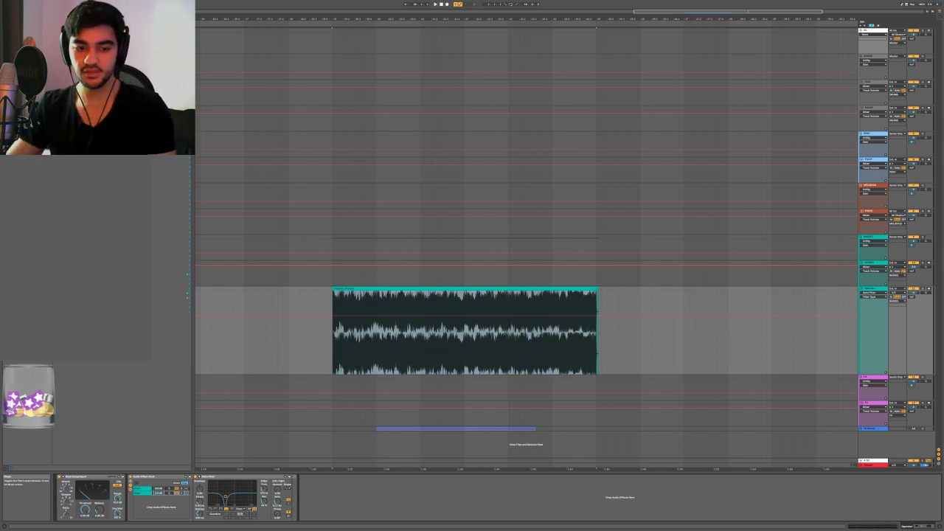
{"action": "left_click_drag", "start_coordinate": [263, 500], "coordinate": [263, 528]}
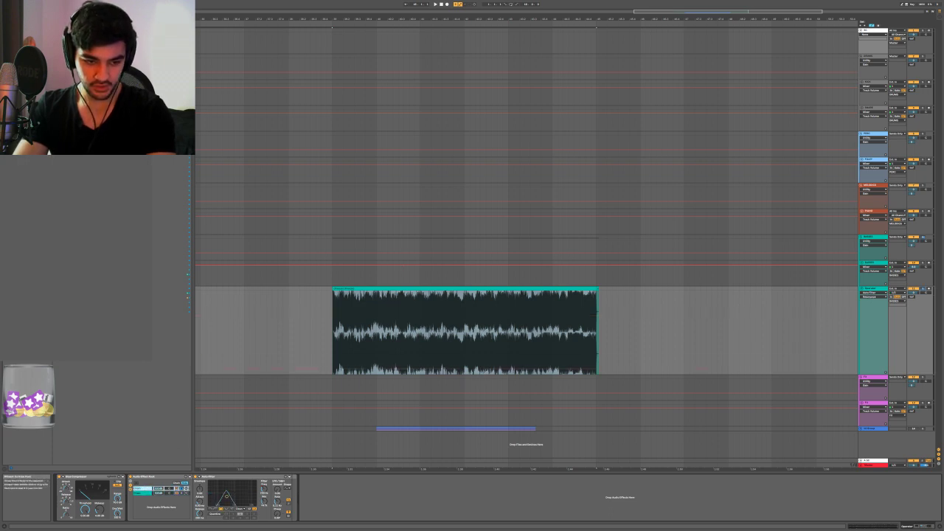
Add OTT and a Frequency Shifter after the Auto Filter in the rack's first chain
{"action": "left_click", "coordinate": [241, 258]}
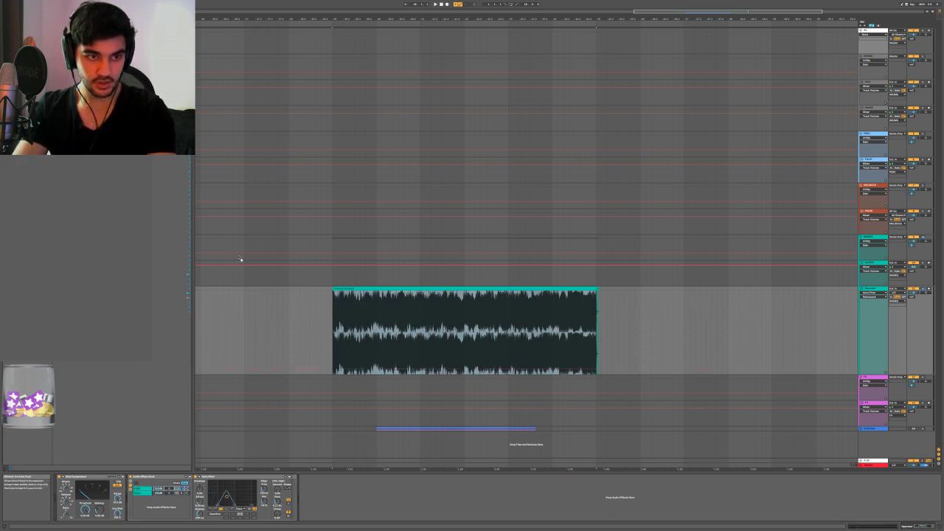
{"action": "left_click_drag", "start_coordinate": [292, 500], "coordinate": [292, 499]}
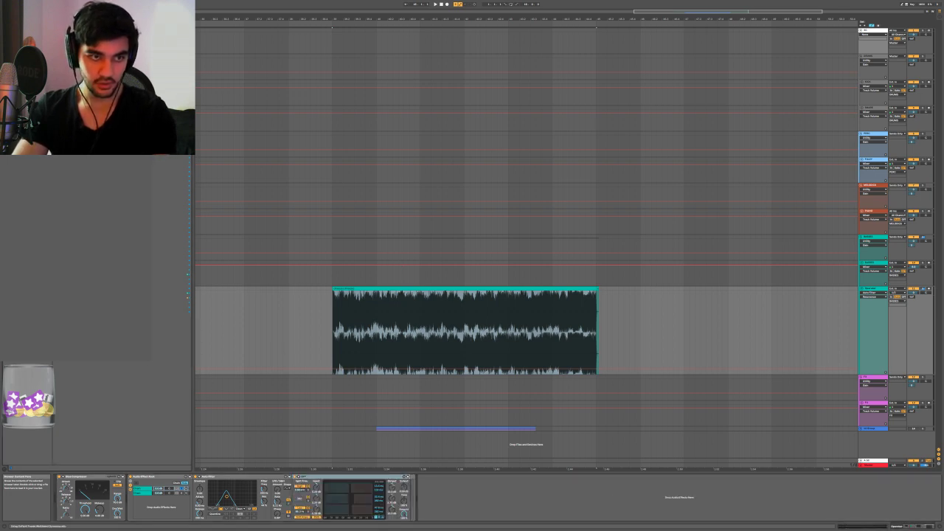
{"action": "left_click_drag", "start_coordinate": [391, 497], "coordinate": [390, 499]}
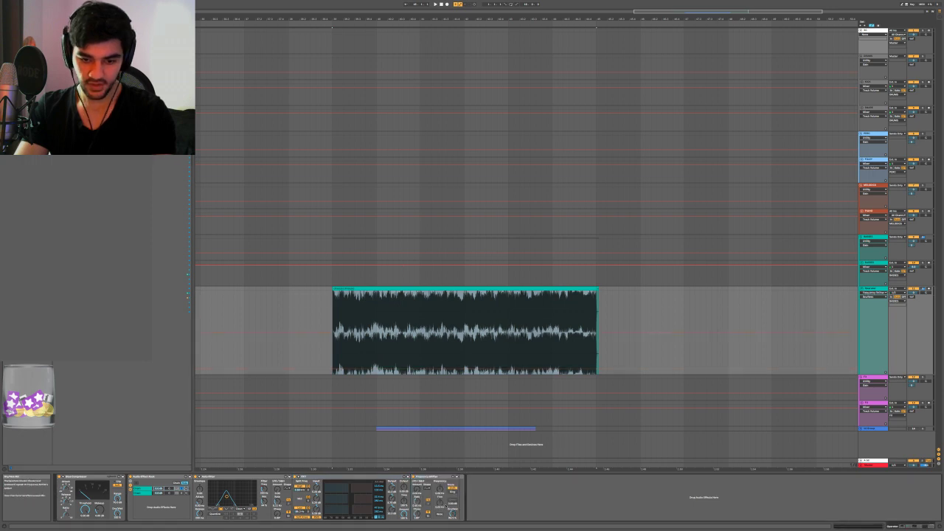
Select the first Auto Filter's frequency automation across the whole clip and raise the curve
{"action": "key", "text": "space"}
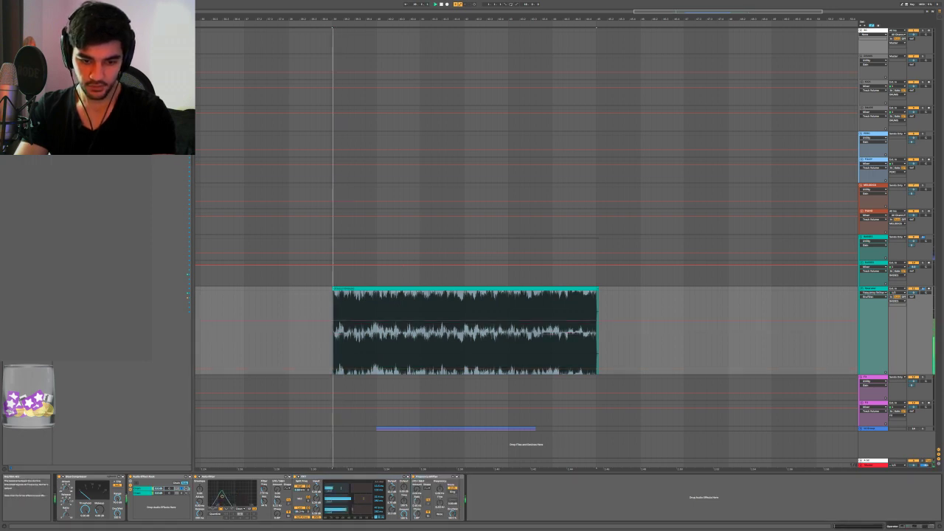
{"action": "left_click", "coordinate": [264, 490]}
{"action": "key", "text": "space"}
{"action": "key", "text": "a"}
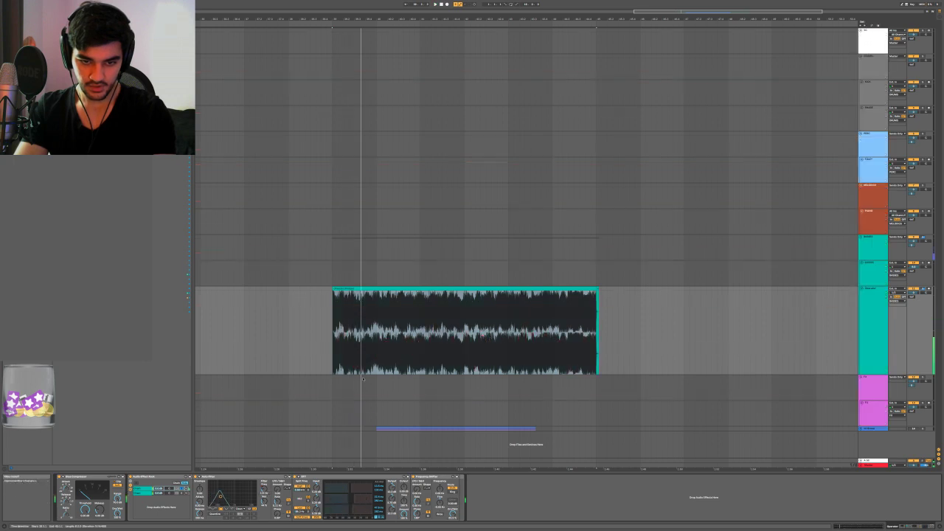
{"action": "key", "text": "a"}
{"action": "left_click_drag", "start_coordinate": [333, 332], "coordinate": [599, 344]}
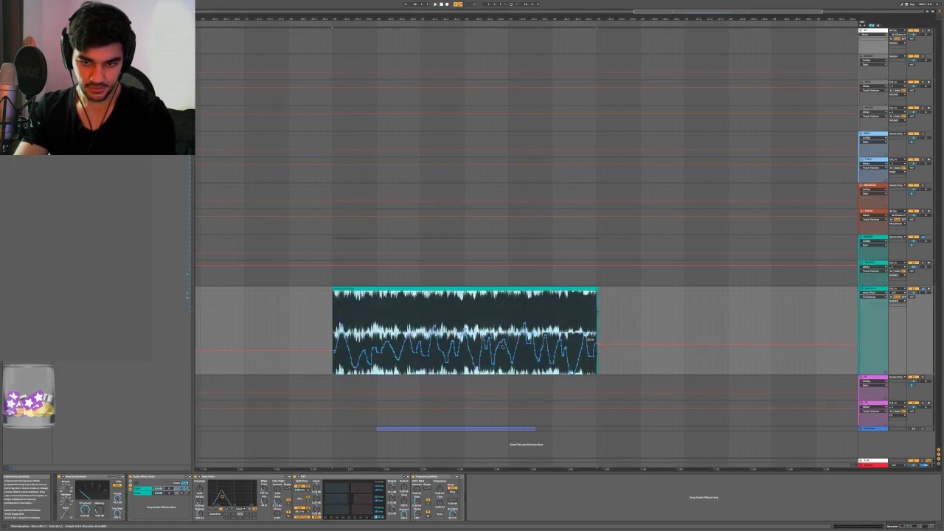
Play the clip and balance the volumes of the rack's two parallel chains
{"action": "key", "text": "space"}
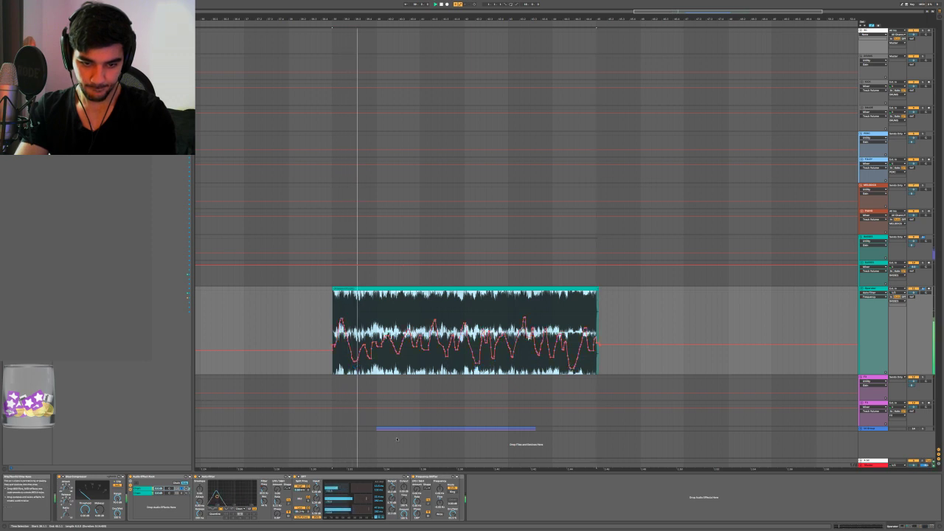
{"action": "key", "text": "space"}
{"action": "key", "text": "space"}
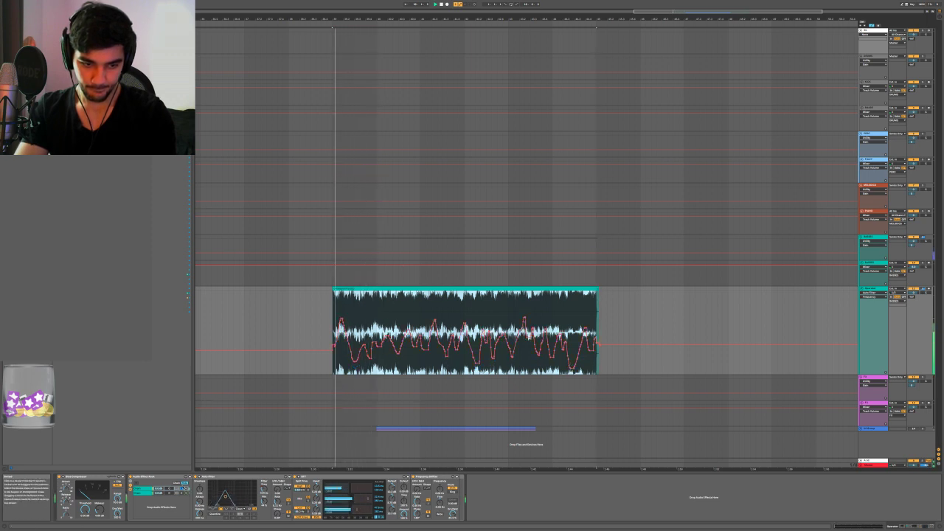
{"action": "left_click", "coordinate": [159, 493]}
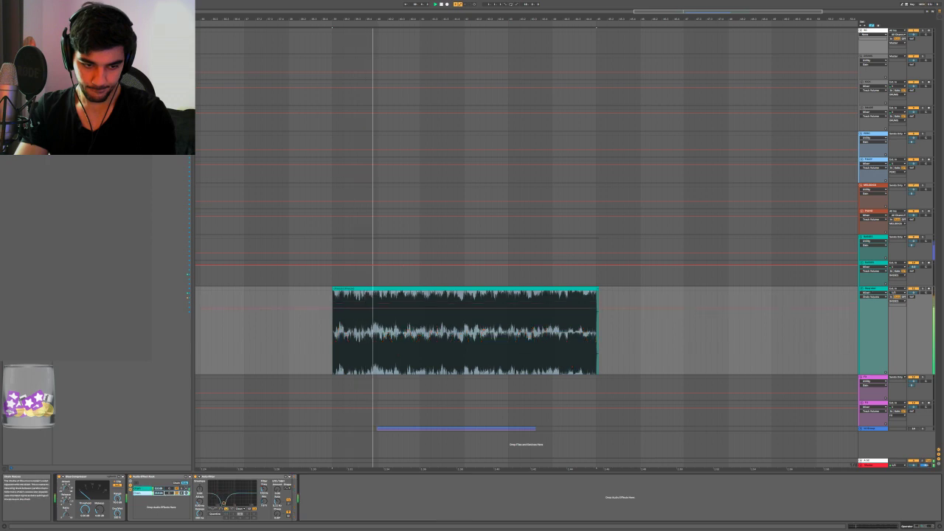
{"action": "left_click", "coordinate": [157, 488]}
Duplicate the Audio Effect Rack and strip the copy down to a single band-pass Auto Filter chain, removing the notch chain, OTT and Frequency Shifter
{"action": "left_click", "coordinate": [152, 477]}
{"action": "key", "text": "space"}
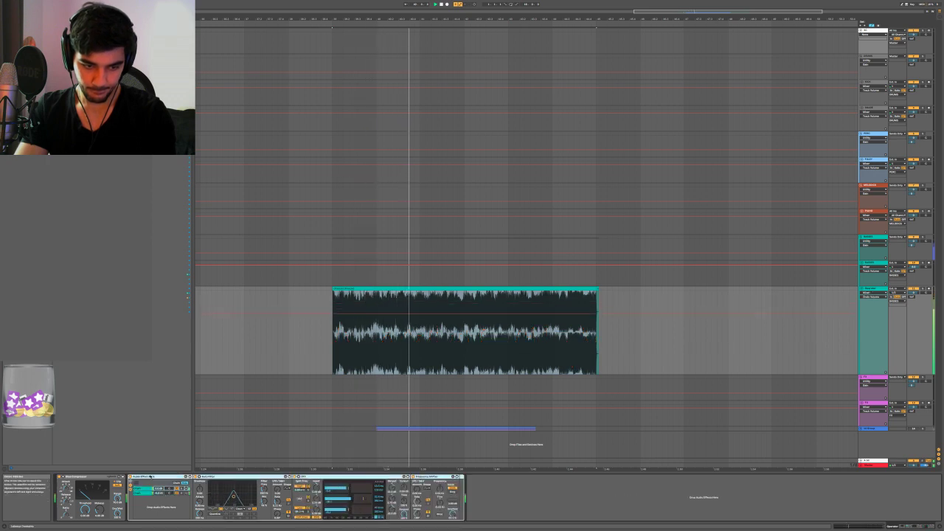
{"action": "key", "text": "ctrl+d"}
{"action": "left_click", "coordinate": [478, 493]}
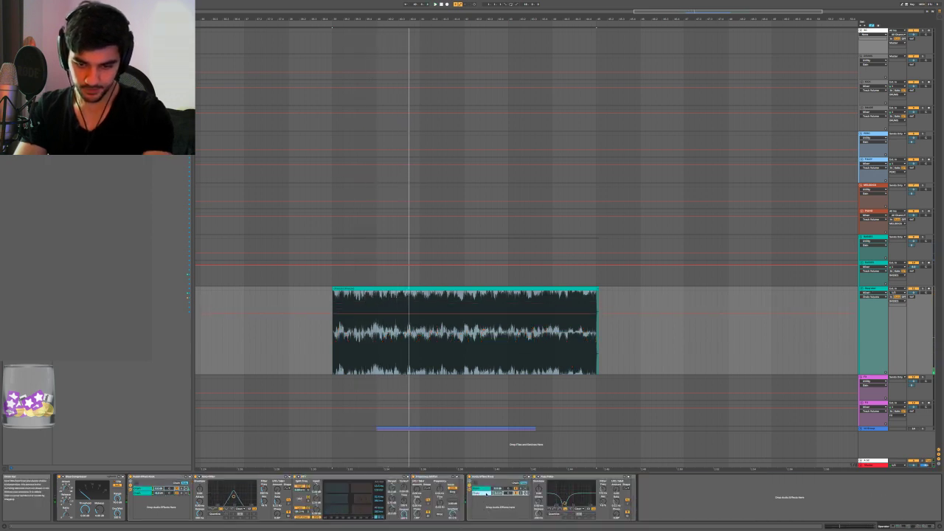
{"action": "key", "text": "Delete"}
{"action": "left_click", "coordinate": [655, 477]}
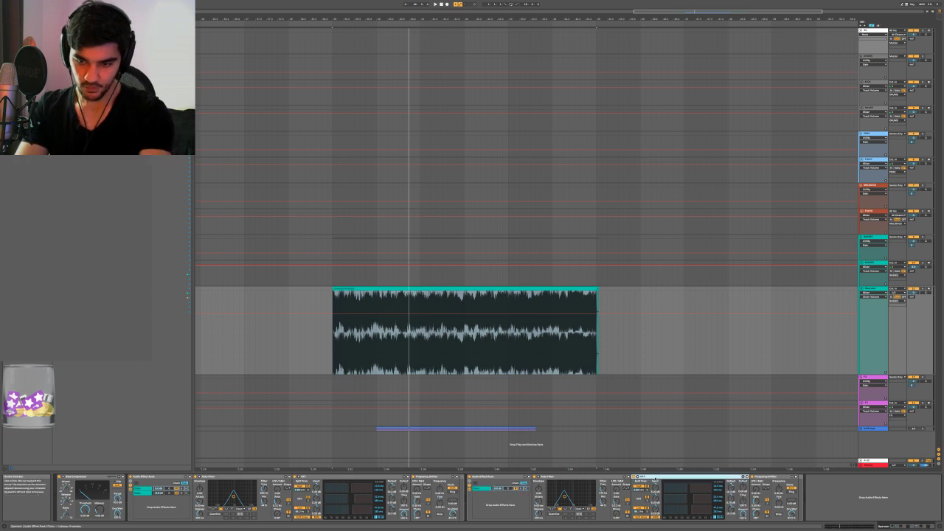
{"action": "key", "text": "Delete"}
{"action": "key", "text": "Delete"}
Draw zigzag frequency automation for the second rack's Auto Filter across the whole clip while auditioning it
{"action": "left_click", "coordinate": [602, 490]}
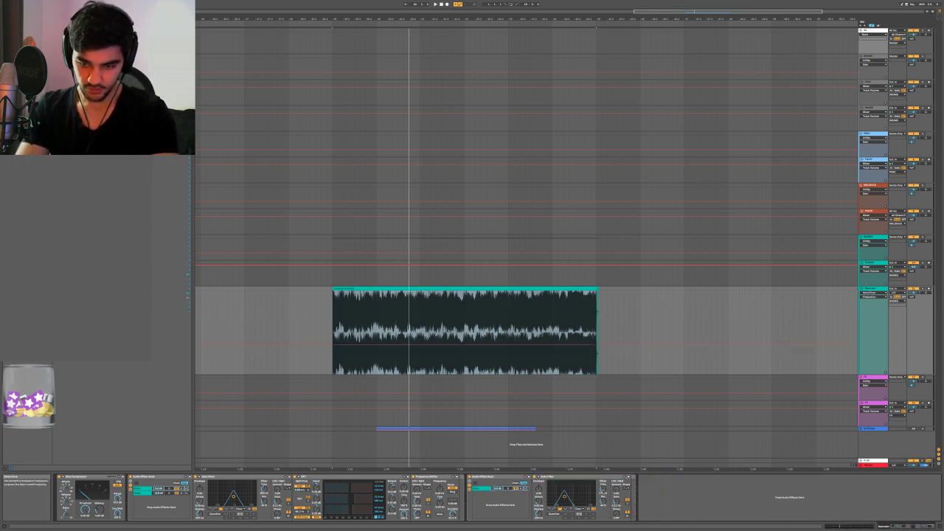
{"action": "left_click", "coordinate": [333, 345]}
{"action": "mouse_move", "coordinate": [343, 344]}
{"action": "left_mouse_down"}
{"action": "mouse_move", "coordinate": [356, 354]}
{"action": "mouse_move", "coordinate": [346, 354]}
{"action": "mouse_move", "coordinate": [359, 322]}
{"action": "mouse_move", "coordinate": [346, 332]}
{"action": "mouse_move", "coordinate": [359, 345]}
{"action": "mouse_move", "coordinate": [371, 345]}
{"action": "mouse_move", "coordinate": [374, 329]}
{"action": "mouse_move", "coordinate": [398, 341]}
{"action": "left_mouse_up"}
{"action": "key", "text": "space"}
{"action": "key", "text": "space"}
{"action": "key", "text": "space"}
{"action": "key", "text": "space"}
{"action": "key", "text": "space"}
{"action": "mouse_move", "coordinate": [409, 341]}
{"action": "left_mouse_down"}
{"action": "mouse_move", "coordinate": [409, 322]}
{"action": "mouse_move", "coordinate": [422, 355]}
{"action": "left_mouse_up"}
{"action": "left_click_drag", "start_coordinate": [431, 355], "coordinate": [431, 335]}
{"action": "mouse_move", "coordinate": [441, 335]}
{"action": "left_mouse_down"}
{"action": "mouse_move", "coordinate": [468, 343]}
{"action": "mouse_move", "coordinate": [479, 332]}
{"action": "mouse_move", "coordinate": [489, 348]}
{"action": "mouse_move", "coordinate": [510, 325]}
{"action": "mouse_move", "coordinate": [502, 367]}
{"action": "left_mouse_up"}
{"action": "mouse_move", "coordinate": [513, 367]}
{"action": "left_mouse_down"}
{"action": "mouse_move", "coordinate": [513, 340]}
{"action": "mouse_move", "coordinate": [528, 349]}
{"action": "mouse_move", "coordinate": [533, 342]}
{"action": "mouse_move", "coordinate": [528, 355]}
{"action": "mouse_move", "coordinate": [556, 350]}
{"action": "mouse_move", "coordinate": [551, 327]}
{"action": "mouse_move", "coordinate": [562, 323]}
{"action": "mouse_move", "coordinate": [570, 343]}
{"action": "mouse_move", "coordinate": [601, 346]}
{"action": "left_mouse_up"}
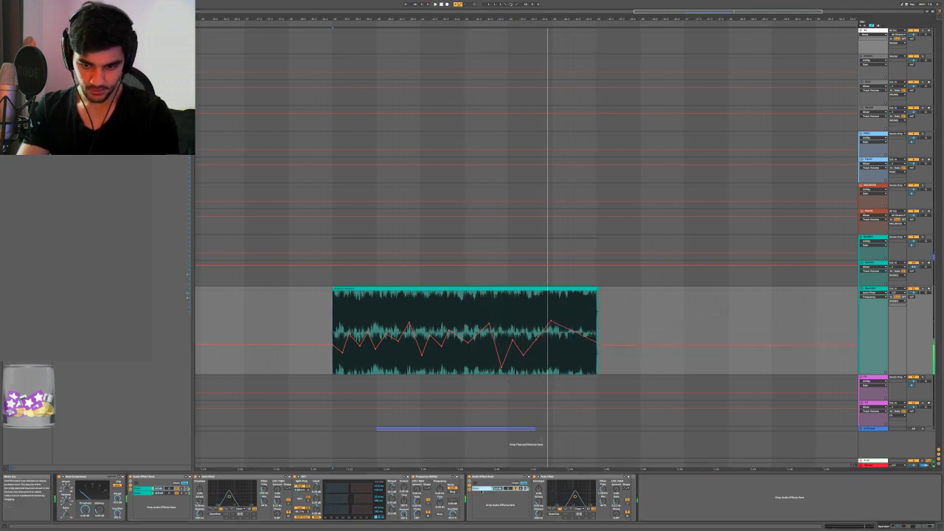
Duplicate the second rack's chain and paste the recorded frequency movement onto the new chain's Auto Filter
{"action": "key", "text": "ctrl+d"}
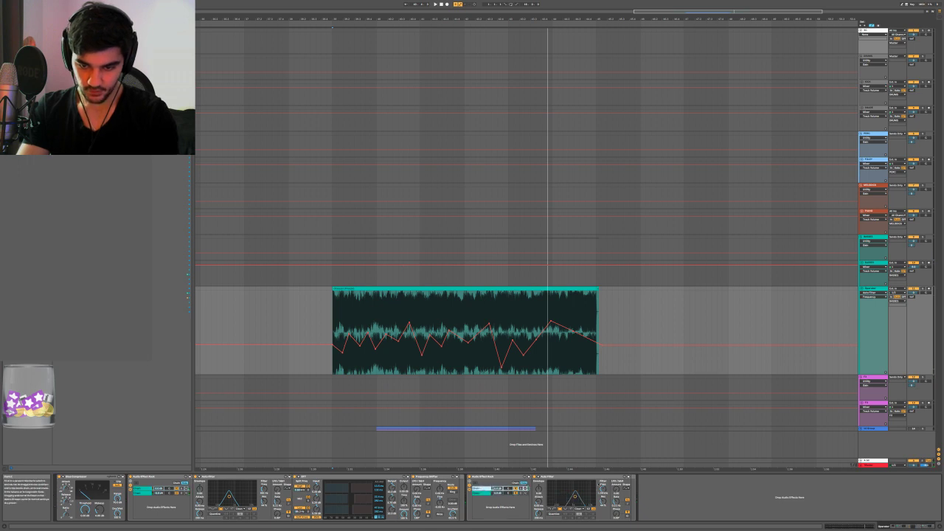
{"action": "right_click", "coordinate": [603, 490]}
{"action": "left_click", "coordinate": [620, 422]}
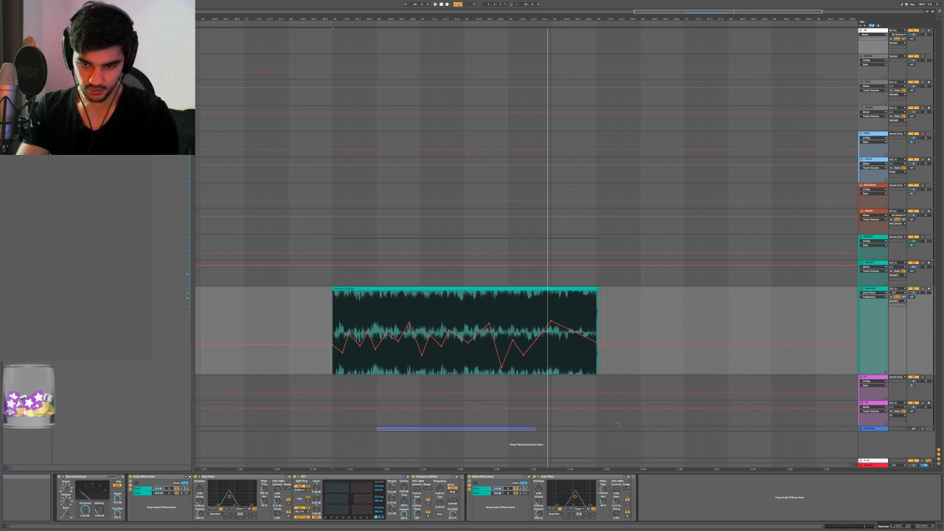
{"action": "left_click", "coordinate": [483, 493]}
{"action": "left_click", "coordinate": [599, 489]}
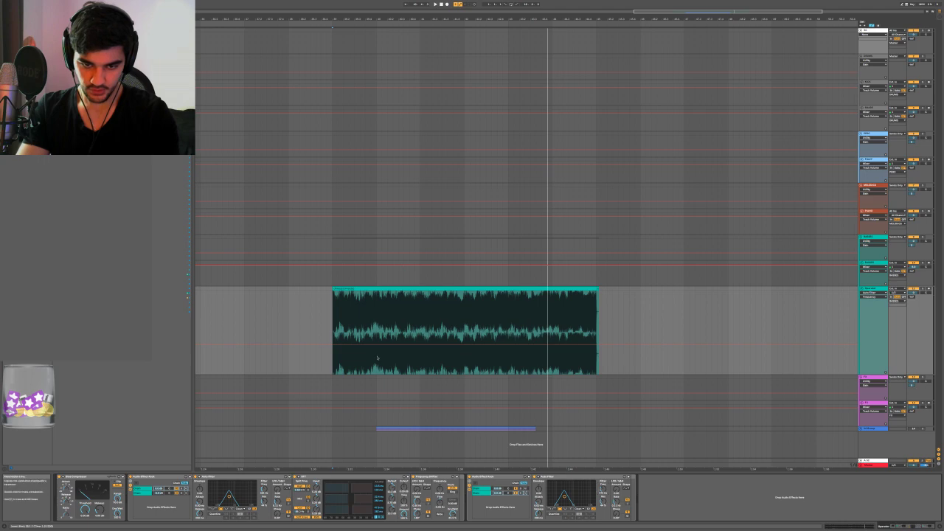
{"action": "left_click_drag", "start_coordinate": [335, 359], "coordinate": [599, 365]}
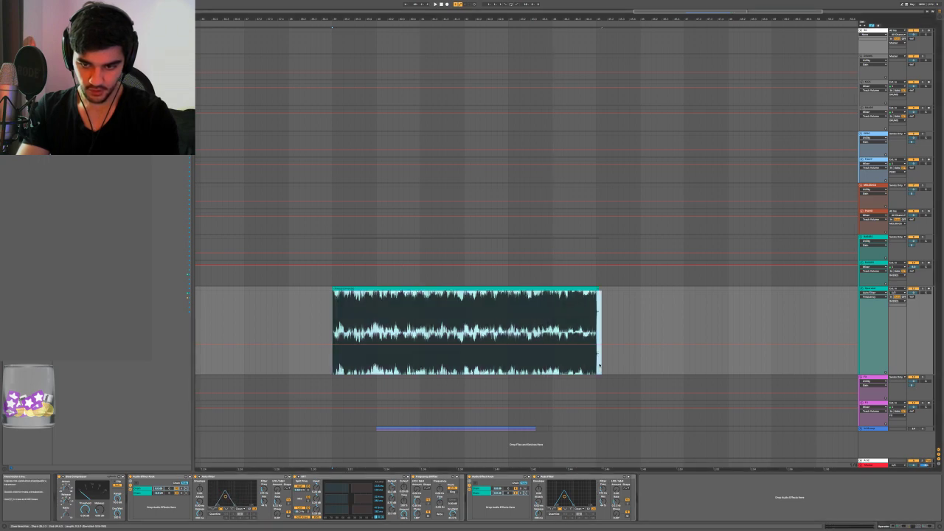
{"action": "key", "text": "ctrl+v"}
Reshape the opening part of the pasted frequency curve into tall peaks and steep dips by moving its breakpoints
{"action": "scroll", "coordinate": [338, 350], "scroll_direction": "up", "scroll_amount": 3}
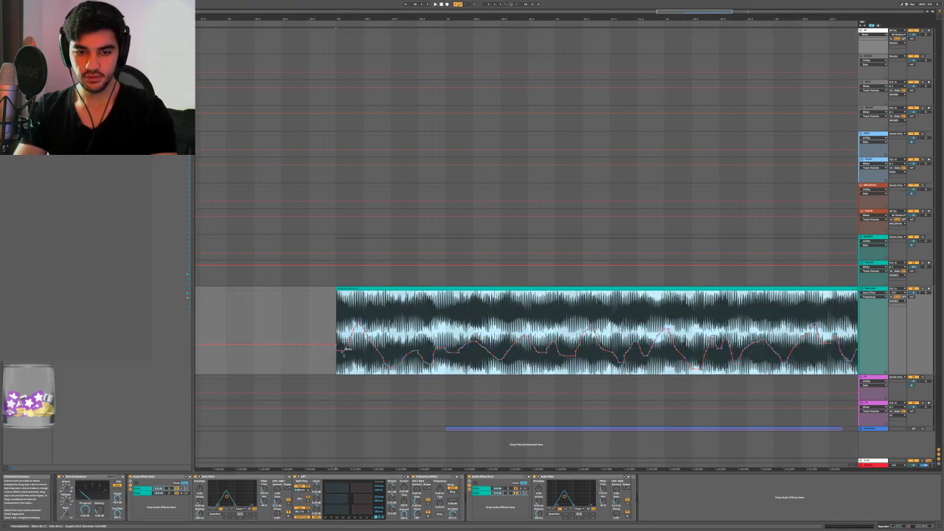
{"action": "scroll", "coordinate": [347, 349], "scroll_direction": "down", "scroll_amount": 5}
{"action": "scroll", "coordinate": [354, 344], "scroll_direction": "up", "scroll_amount": 4}
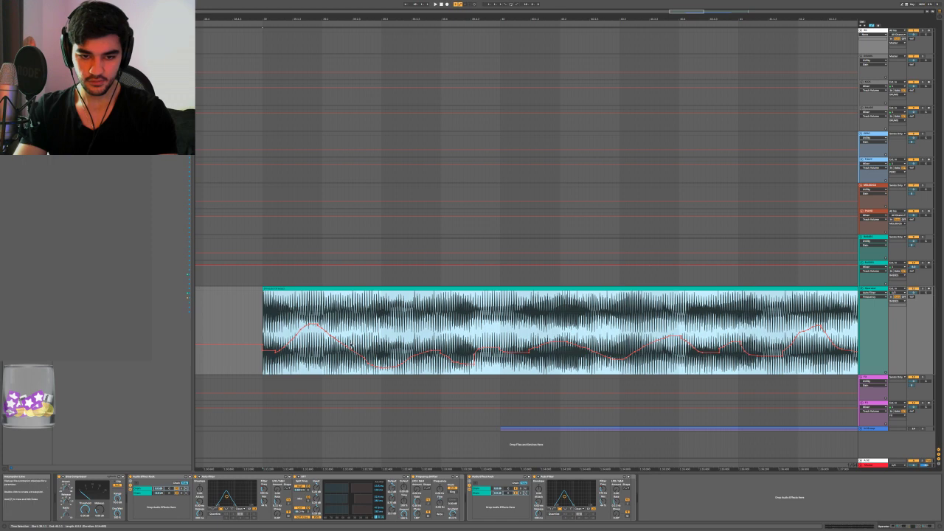
{"action": "right_click", "coordinate": [348, 352]}
{"action": "left_click", "coordinate": [363, 391]}
{"action": "scroll", "coordinate": [322, 370], "scroll_direction": "down", "scroll_amount": 4}
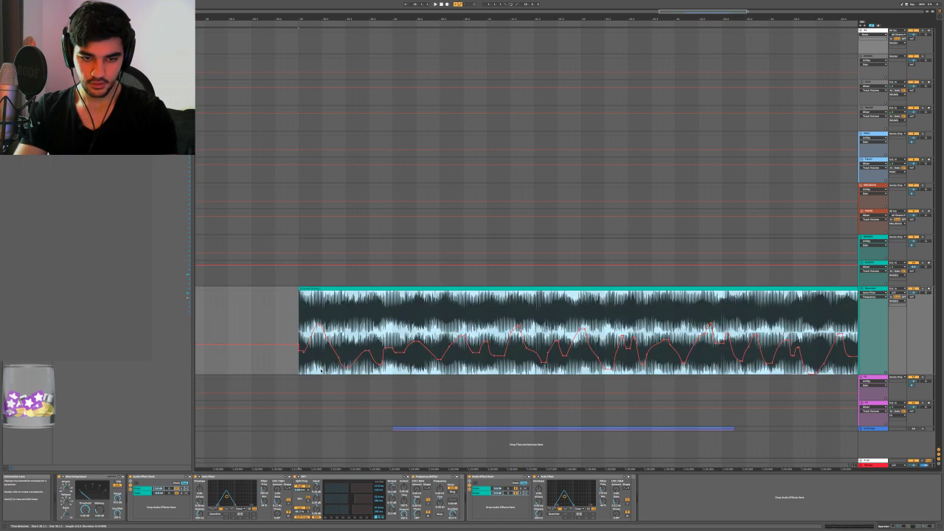
{"action": "left_click", "coordinate": [321, 370]}
{"action": "scroll", "coordinate": [309, 362], "scroll_direction": "up", "scroll_amount": 3}
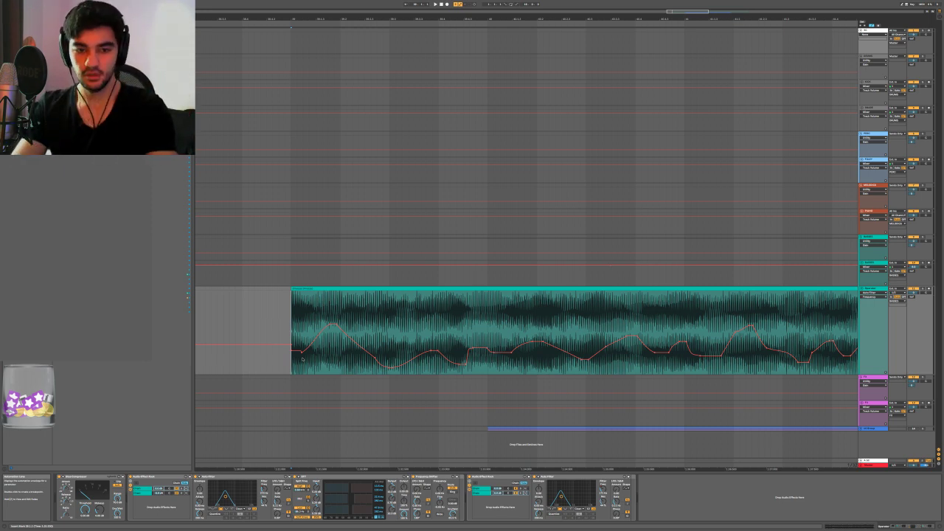
{"action": "mouse_move", "coordinate": [301, 353]}
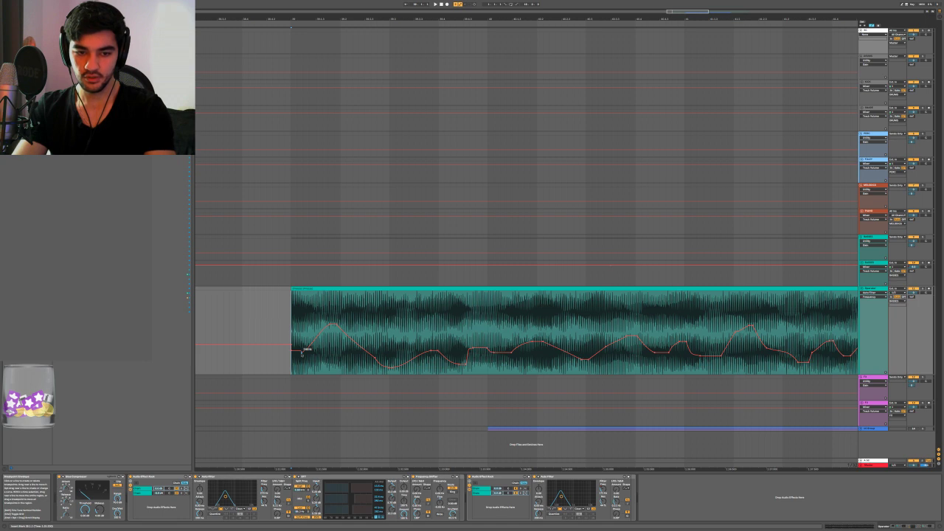
{"action": "left_click_drag", "start_coordinate": [301, 353], "coordinate": [329, 358]}
{"action": "left_click_drag", "start_coordinate": [338, 323], "coordinate": [344, 313]}
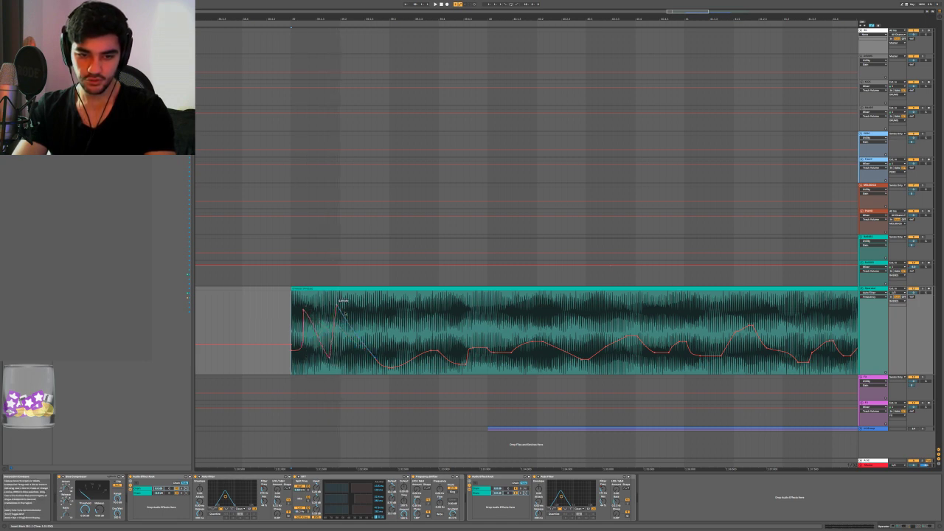
{"action": "left_click_drag", "start_coordinate": [376, 358], "coordinate": [389, 323]}
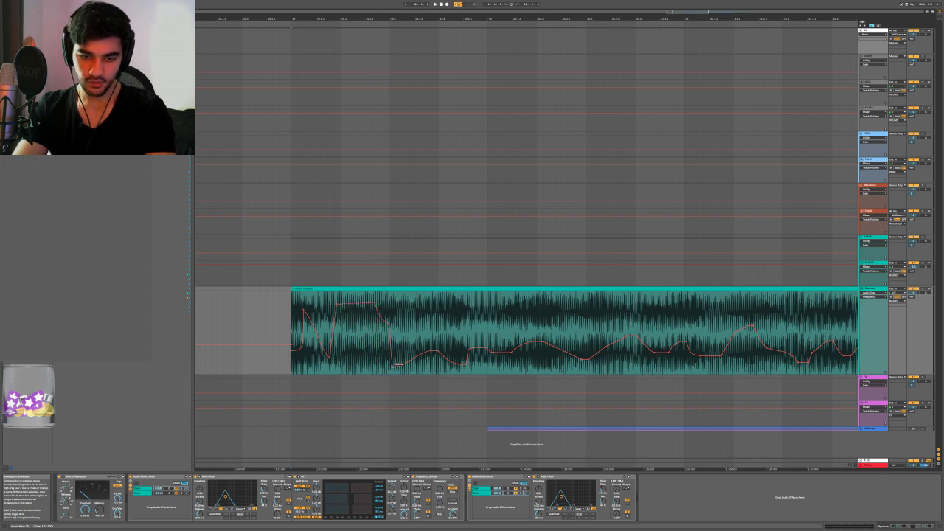
{"action": "left_click_drag", "start_coordinate": [393, 366], "coordinate": [416, 292]}
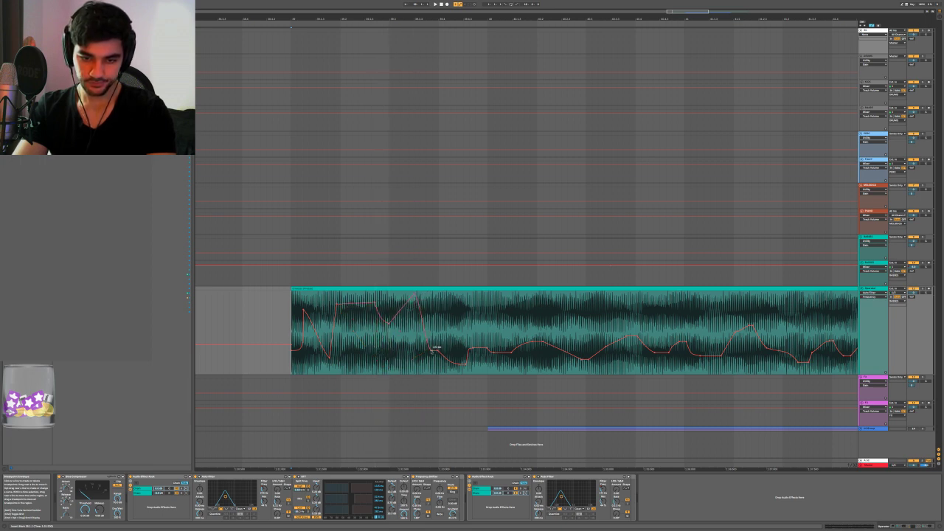
{"action": "mouse_move", "coordinate": [432, 350]}
{"action": "left_mouse_down"}
{"action": "mouse_move", "coordinate": [433, 365]}
{"action": "mouse_move", "coordinate": [446, 299]}
{"action": "mouse_move", "coordinate": [465, 363]}
{"action": "mouse_move", "coordinate": [467, 311]}
{"action": "left_mouse_up"}
{"action": "mouse_move", "coordinate": [474, 349]}
{"action": "left_mouse_down"}
{"action": "mouse_move", "coordinate": [473, 360]}
{"action": "mouse_move", "coordinate": [487, 324]}
{"action": "left_mouse_up"}
{"action": "left_click", "coordinate": [512, 354]}
{"action": "left_click_drag", "start_coordinate": [511, 354], "coordinate": [512, 308]}
Select the rest of the frequency automation up to the clip's end and reshape it, flattening the middle and raising the end
{"action": "scroll", "coordinate": [365, 346], "scroll_direction": "down", "scroll_amount": 2}
{"action": "scroll", "coordinate": [422, 363], "scroll_direction": "right", "scroll_amount": 2}
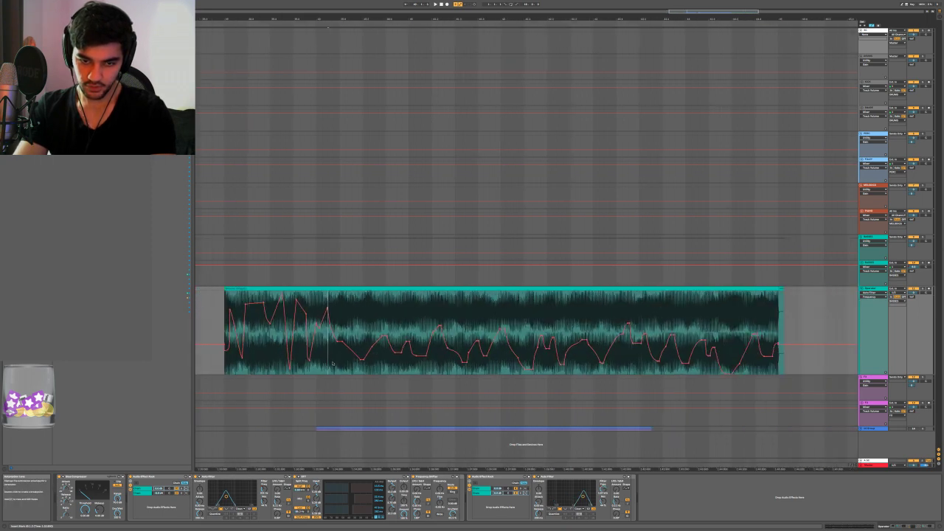
{"action": "left_click_drag", "start_coordinate": [333, 363], "coordinate": [780, 316]}
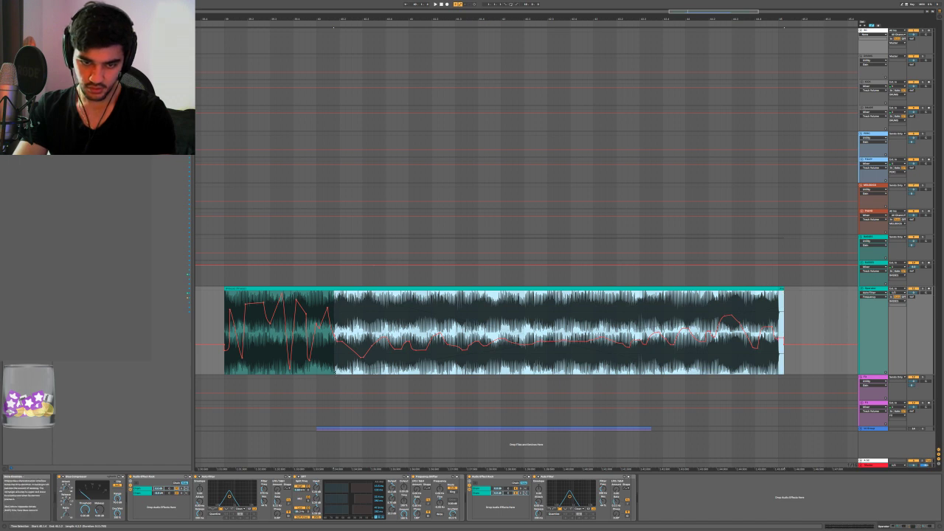
Exaggerate the peaks and dips of the selected frequency automation up to the clip's end and play the clip from its start
{"action": "left_click_drag", "start_coordinate": [334, 367], "coordinate": [338, 347]}
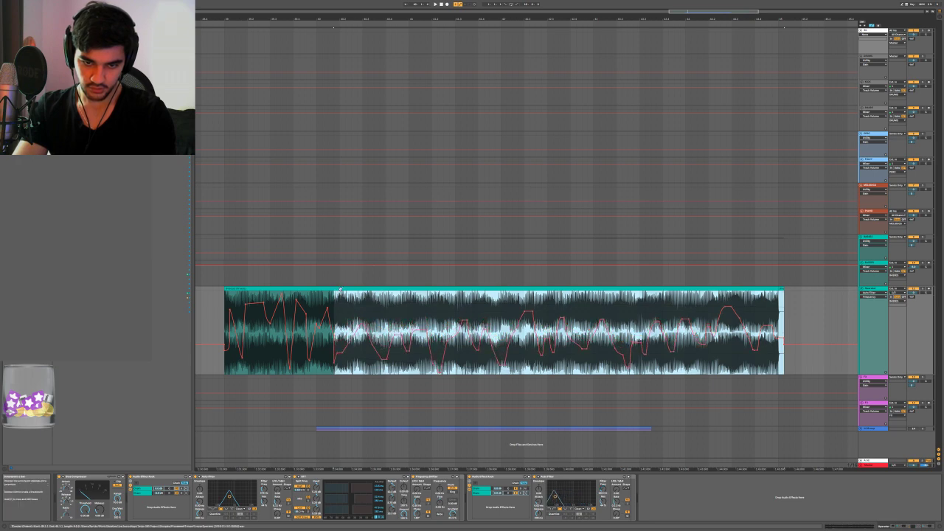
{"action": "key", "text": "a"}
{"action": "scroll", "coordinate": [288, 310], "scroll_direction": "left", "scroll_amount": 2}
{"action": "left_click", "coordinate": [276, 309]}
{"action": "key", "text": "space"}
{"action": "key", "text": "minus"}
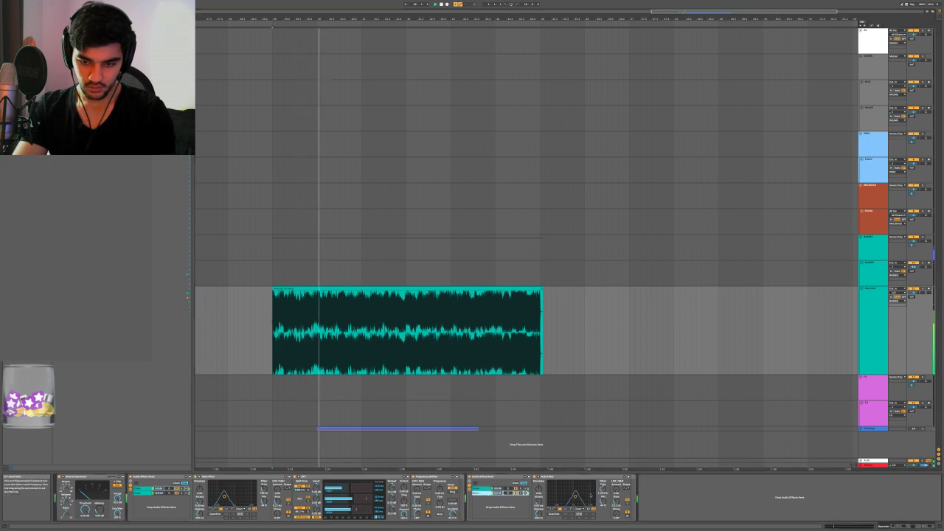
{"action": "key", "text": "a"}
{"action": "key", "text": "plus"}
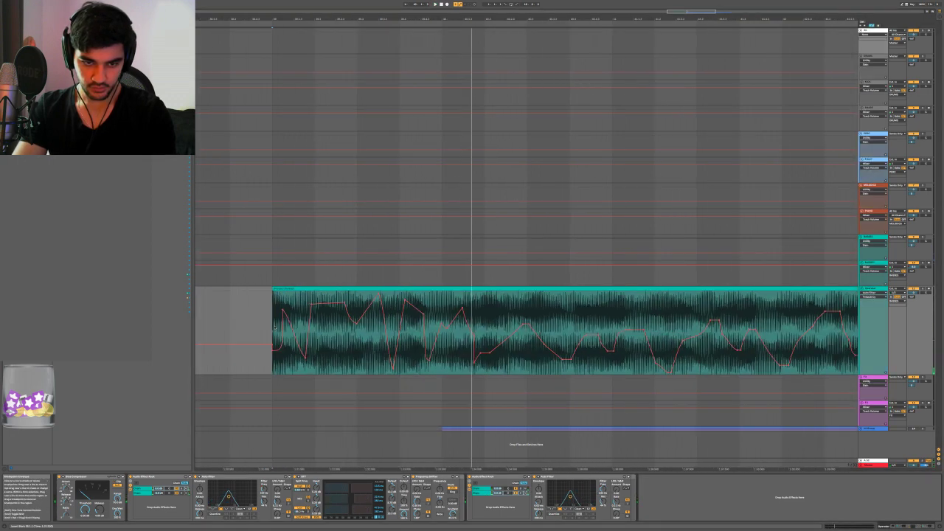
Play the first part of the clip and compare the frequency automation of the second rack's two filter chains
{"action": "key", "text": "f"}
{"action": "key", "text": "a"}
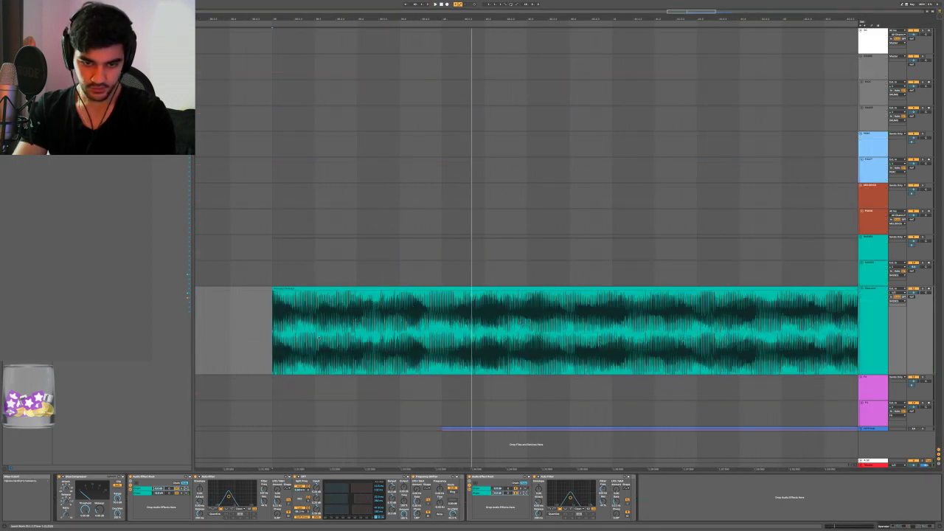
{"action": "key", "text": "a"}
{"action": "left_click", "coordinate": [275, 313]}
{"action": "left_click_drag", "start_coordinate": [274, 313], "coordinate": [803, 337]}
{"action": "key", "text": "minus"}
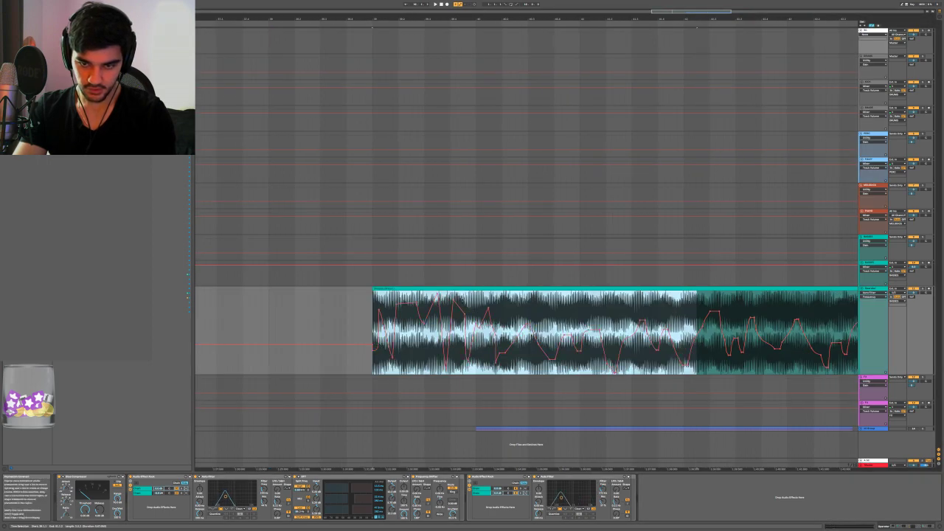
{"action": "key", "text": "space"}
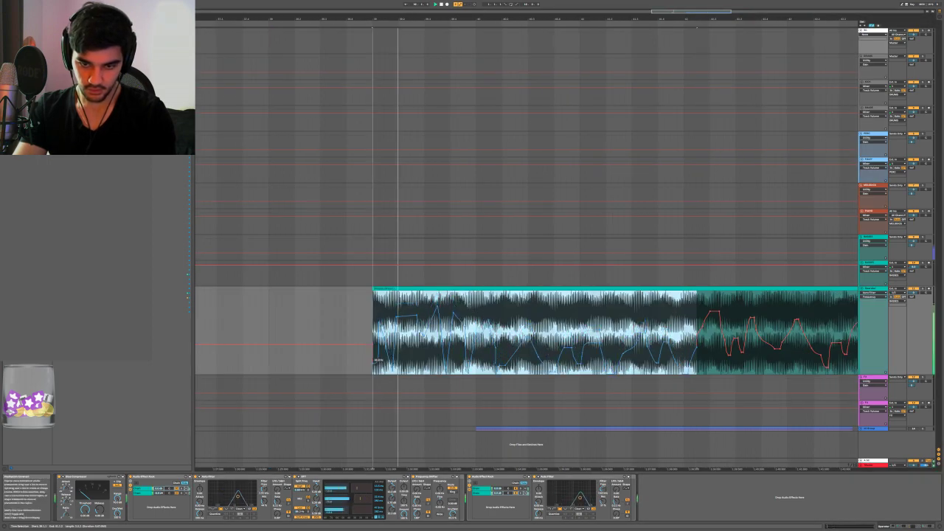
{"action": "left_click", "coordinate": [477, 489]}
{"action": "left_click", "coordinate": [565, 497]}
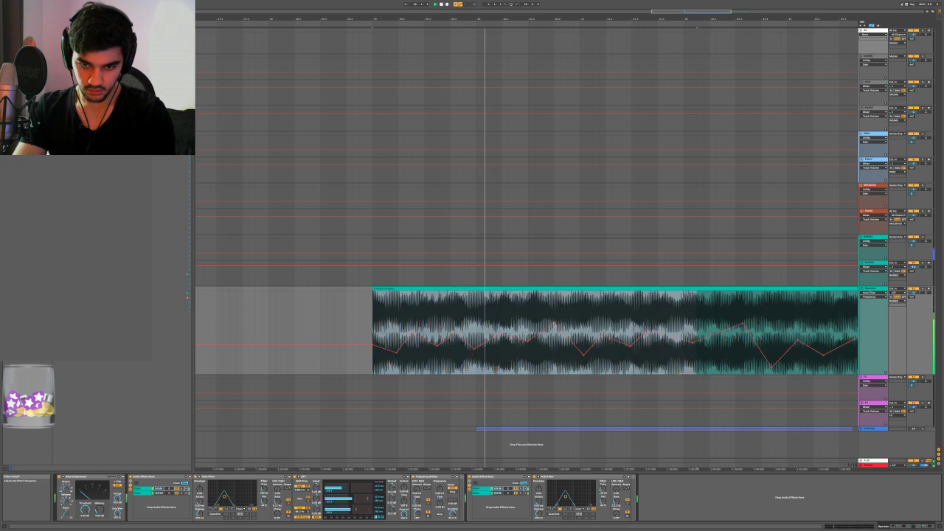
{"action": "scroll", "coordinate": [411, 338], "scroll_direction": "down", "scroll_amount": 4}
{"action": "key", "text": "space"}
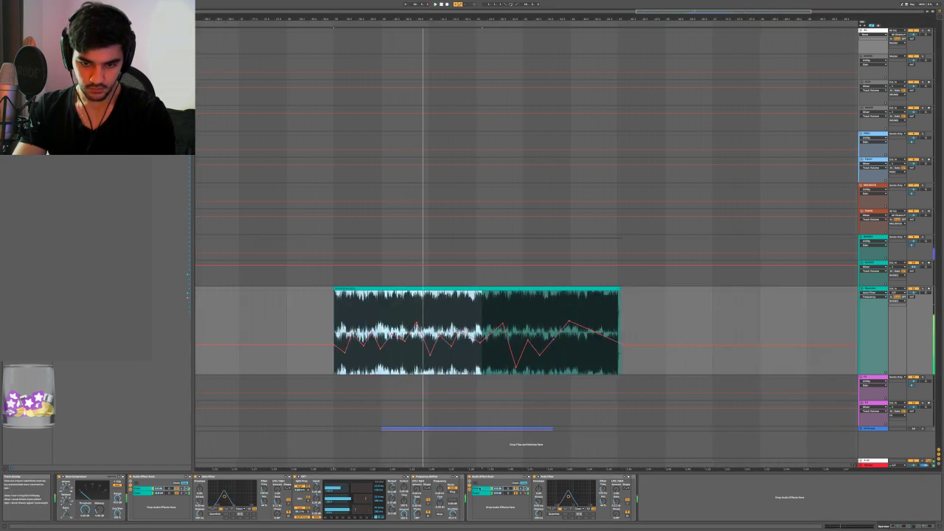
Add a saved effects chain with two Multiband Dynamics and a Saturator after the second rack and audition it
{"action": "left_click", "coordinate": [481, 493]}
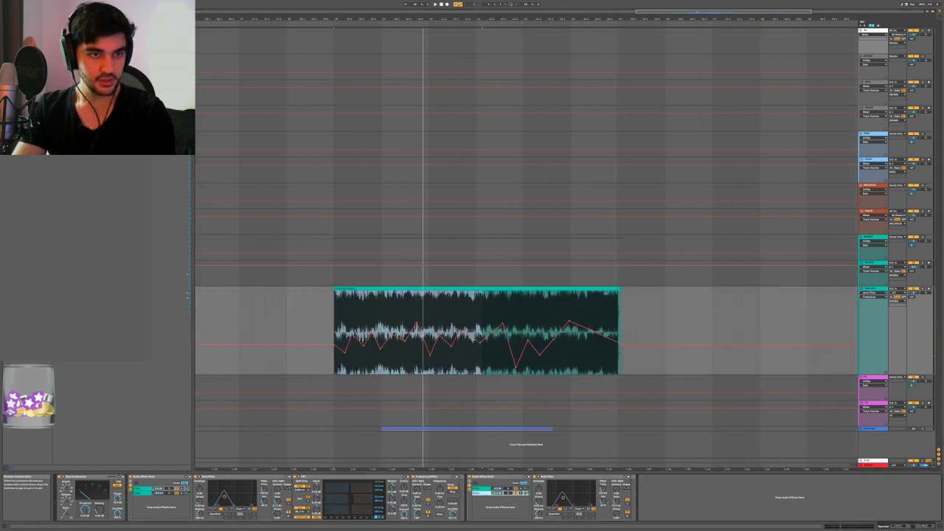
{"action": "key", "text": "ctrl+f"}
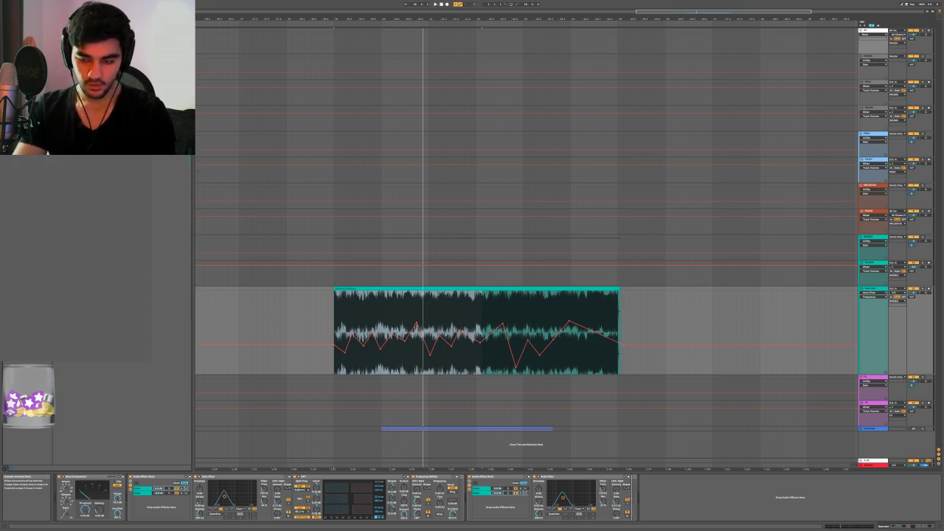
{"action": "scroll", "coordinate": [586, 495], "scroll_direction": "right", "scroll_amount": 5}
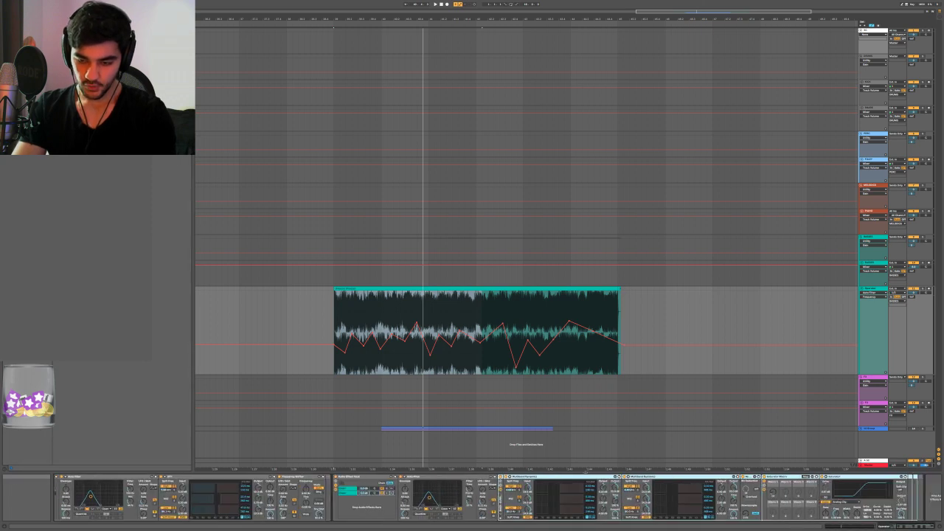
{"action": "key", "text": "space"}
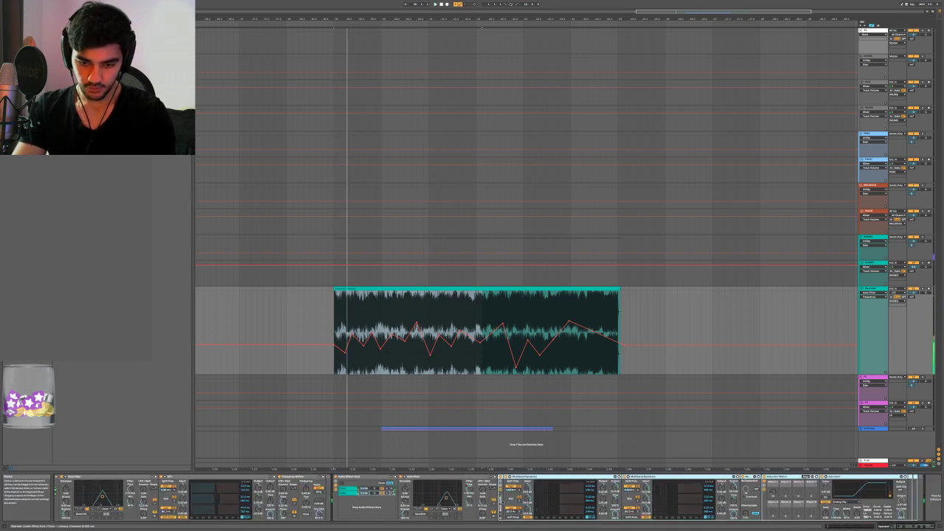
{"action": "left_click", "coordinate": [346, 493]}
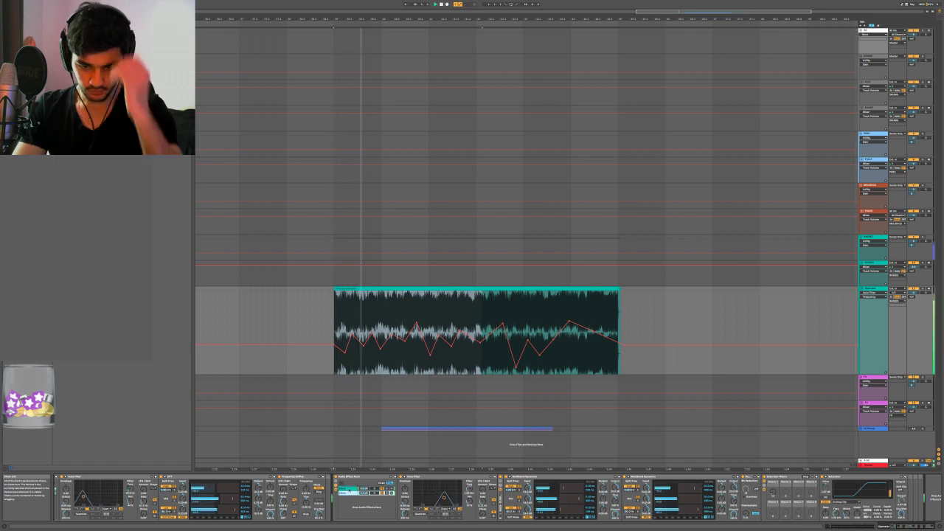
{"action": "scroll", "coordinate": [362, 500], "scroll_direction": "right", "scroll_amount": 1}
{"action": "key", "text": "space"}
{"action": "left_click", "coordinate": [743, 477]}
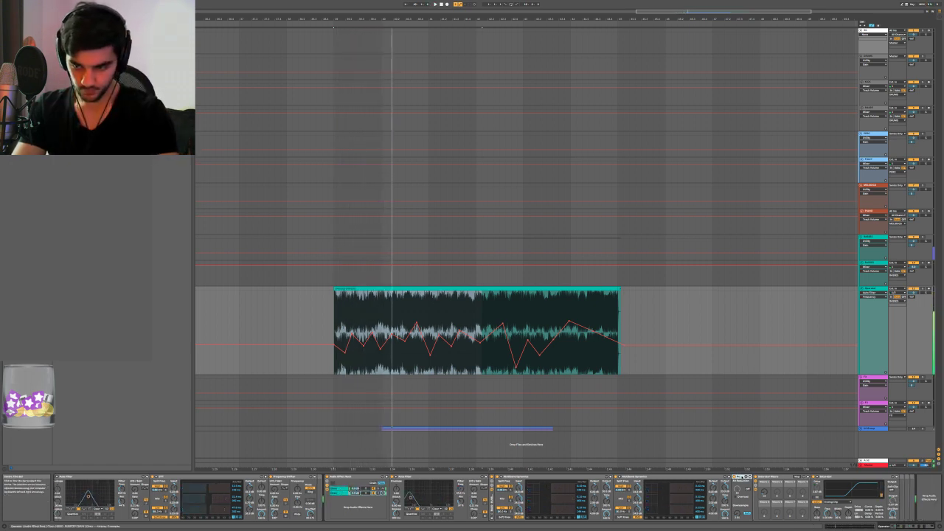
{"action": "left_click", "coordinate": [768, 477]}
{"action": "left_click", "coordinate": [656, 477], "text": "shift"}
{"action": "key", "text": "Delete"}
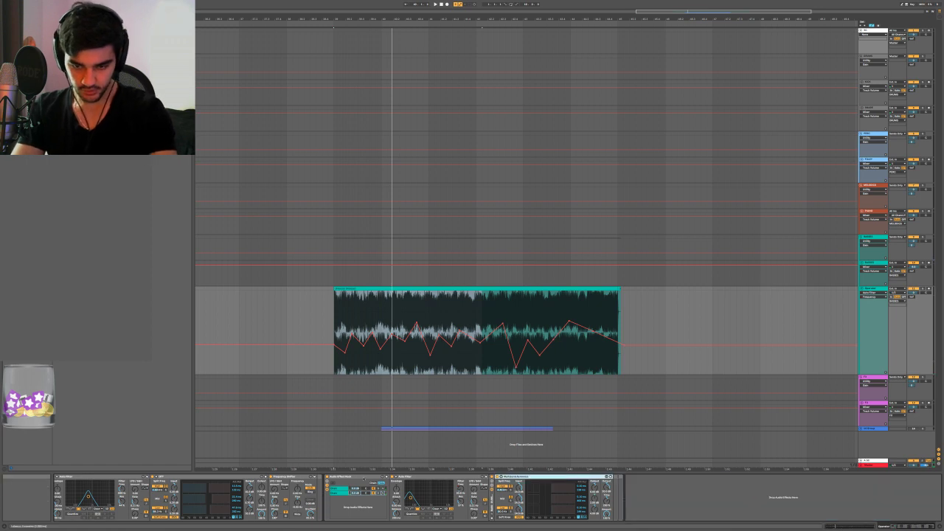
{"action": "left_click", "coordinate": [337, 494]}
{"action": "key", "text": "ctrl+z"}
Delete every device after the first Multiband Dynamics and audition the shortened chain
{"action": "left_click", "coordinate": [788, 477]}
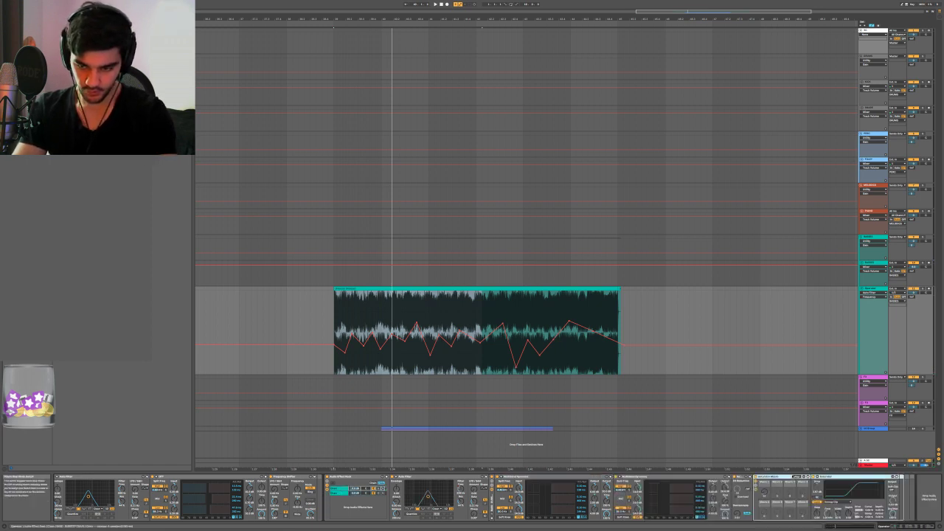
{"action": "left_click", "coordinate": [653, 478], "text": "shift"}
{"action": "key", "text": "Delete"}
{"action": "key", "text": "space"}
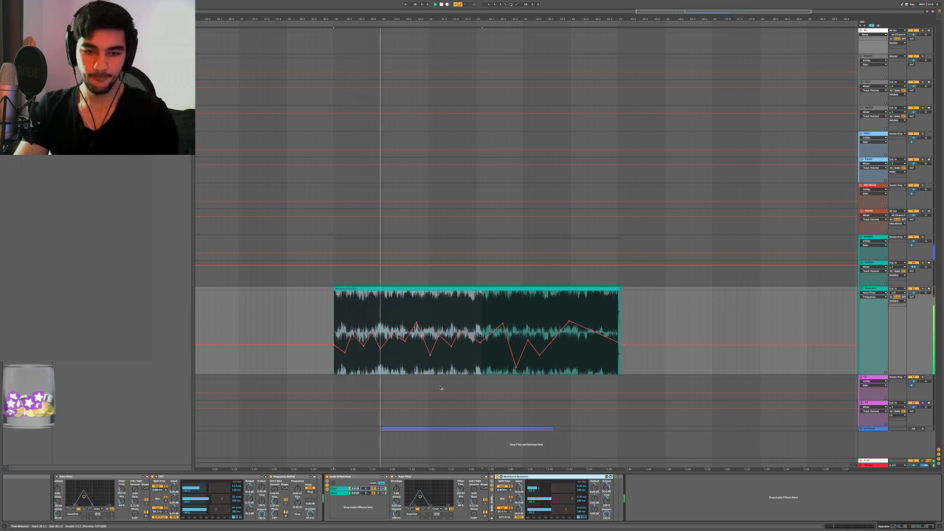
{"action": "scroll", "coordinate": [438, 392], "scroll_direction": "down", "scroll_amount": 1}
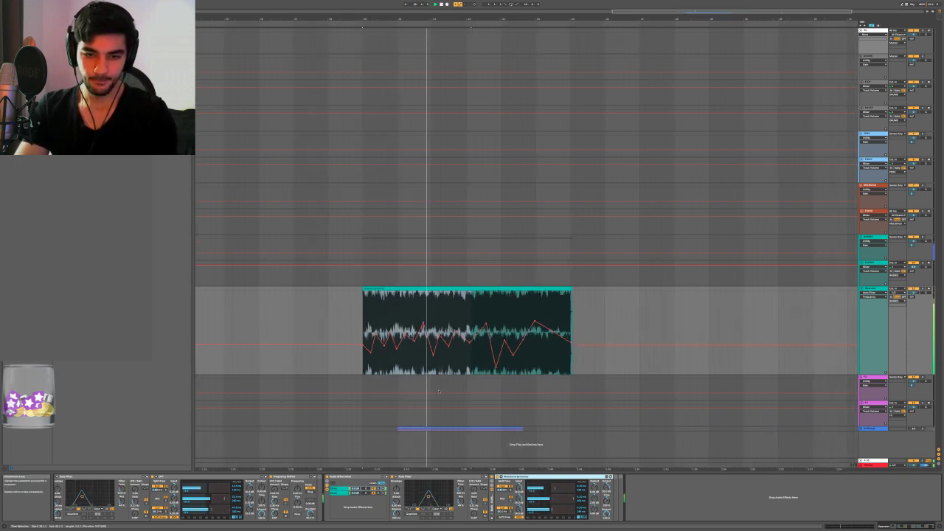
{"action": "key", "text": "space"}
Freeze the bass track and flatten it to audio
{"action": "key", "text": "a"}
{"action": "right_click", "coordinate": [877, 320]}
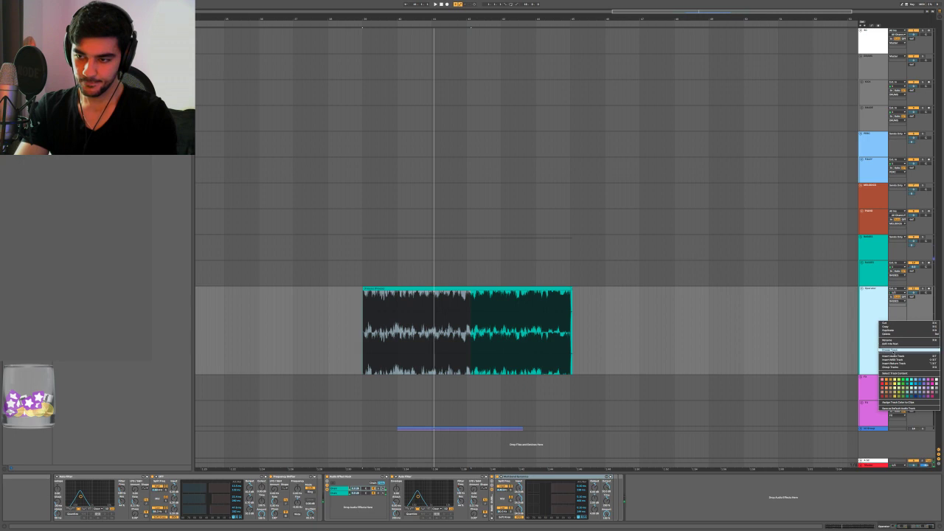
{"action": "left_click", "coordinate": [893, 351]}
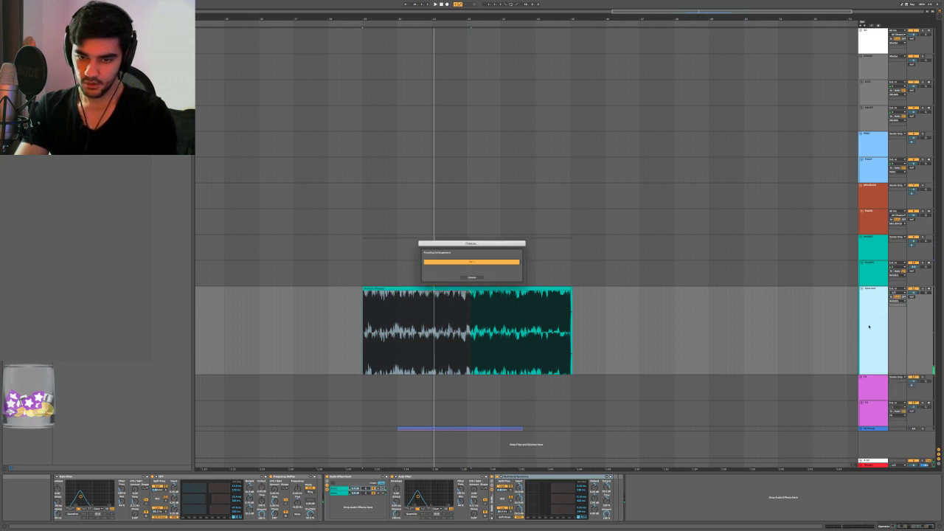
{"action": "right_click", "coordinate": [870, 326]}
{"action": "left_click", "coordinate": [892, 358]}
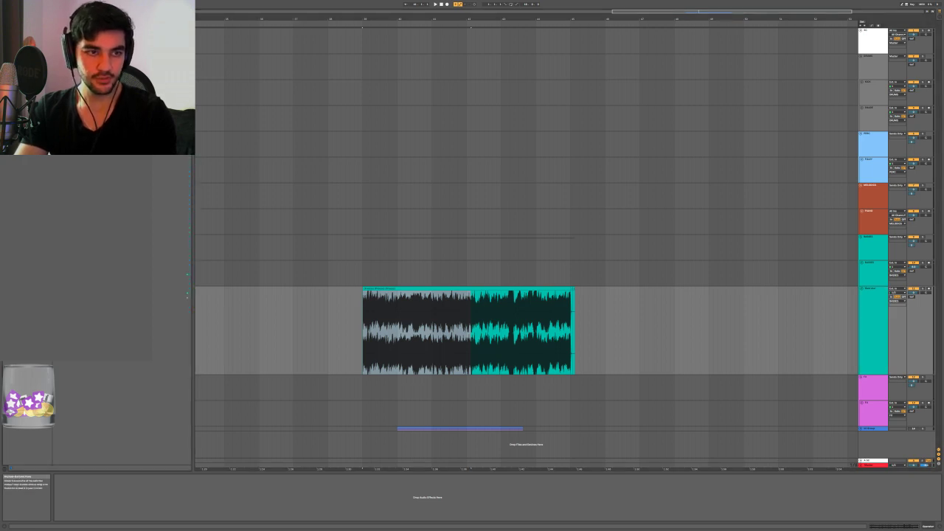
Add a Phaser to the flattened bass track and adjust its sweep while auditioning it
{"action": "key", "text": "Return"}
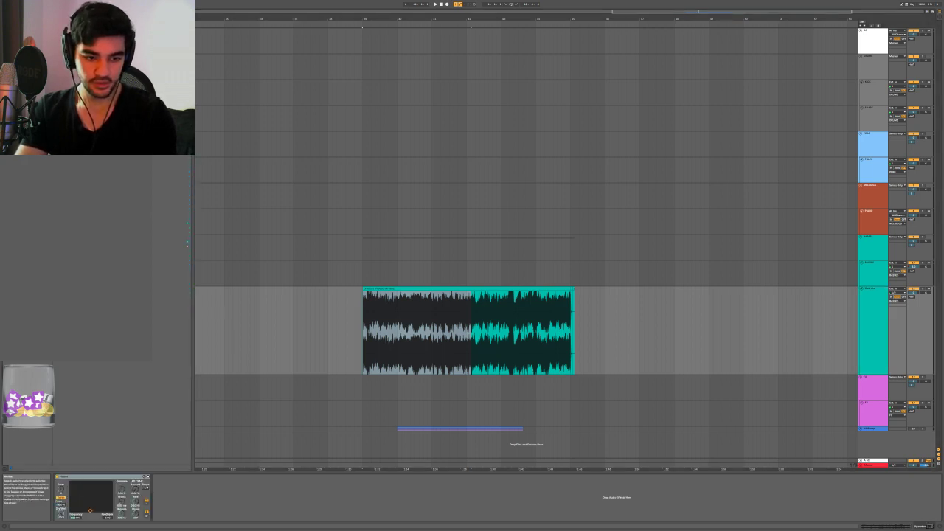
{"action": "key", "text": "space"}
{"action": "key", "text": "space"}
{"action": "key", "text": "space"}
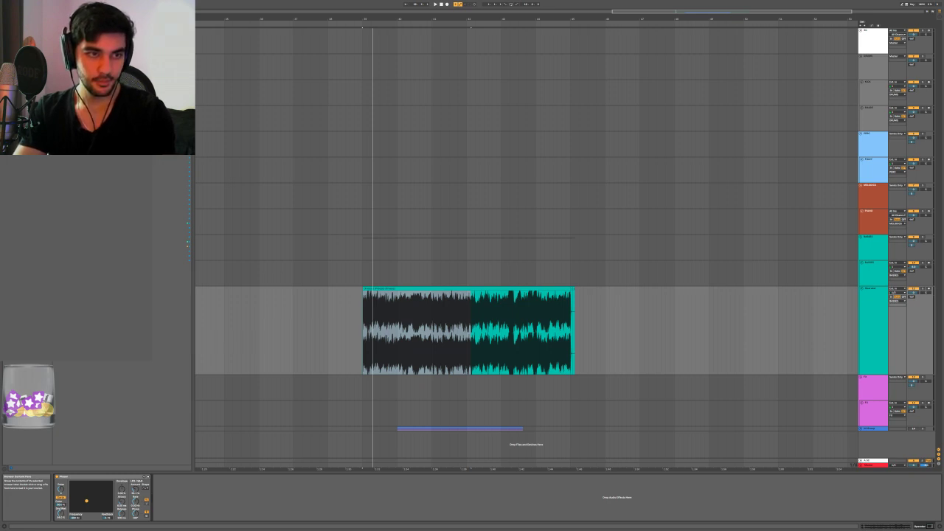
Add a Chorus after the Phaser and audition the clip repeatedly
{"action": "left_click_drag", "start_coordinate": [166, 214], "coordinate": [192, 498]}
{"action": "key", "text": "space"}
{"action": "left_click", "coordinate": [191, 497]}
{"action": "key", "text": "space"}
{"action": "key", "text": "space"}
{"action": "key", "text": "space"}
{"action": "key", "text": "space"}
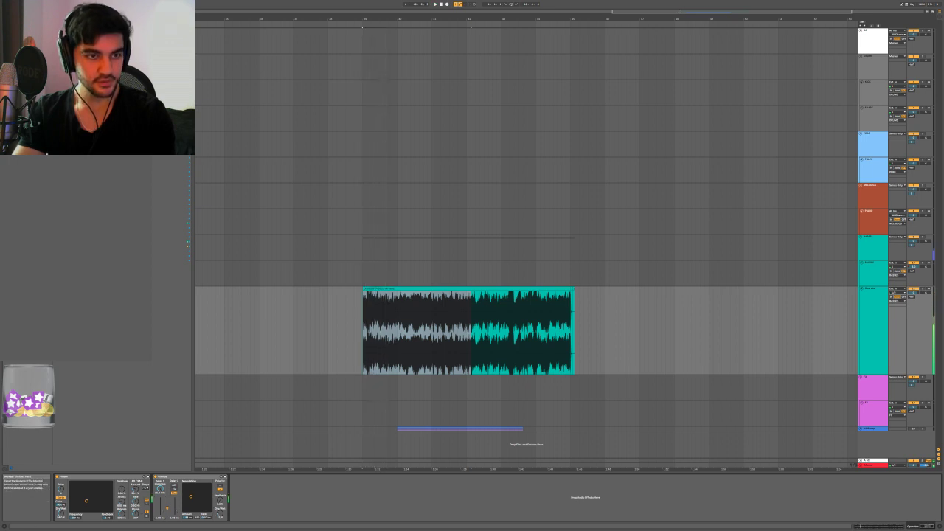
Add a low-pass Auto Filter after the Chorus and draw zigzag frequency automation over the opening part of the clip
{"action": "key", "text": "Return"}
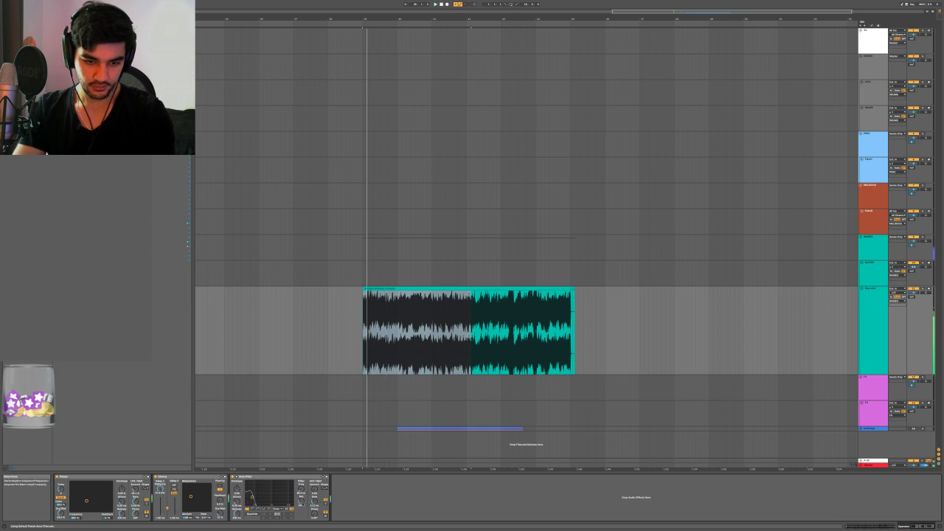
{"action": "key", "text": "a"}
{"action": "left_click", "coordinate": [368, 356]}
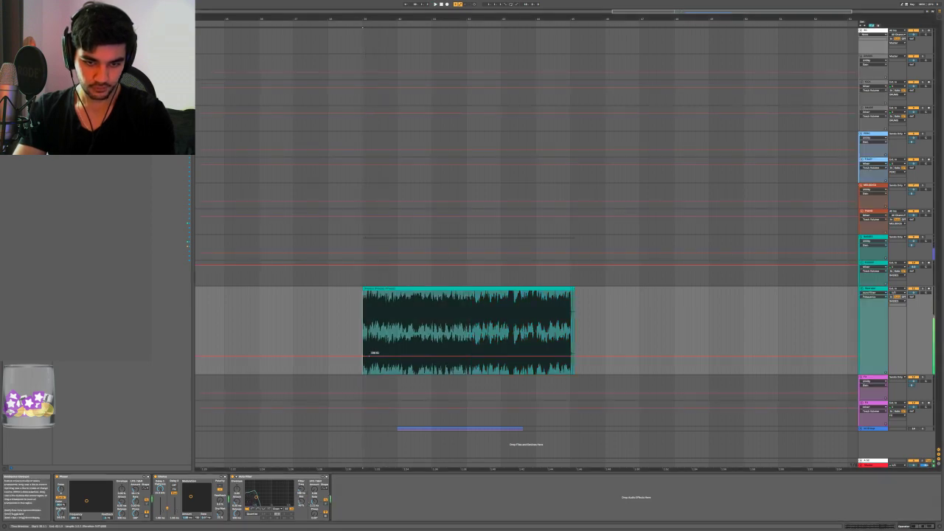
{"action": "mouse_move", "coordinate": [372, 356]}
{"action": "left_mouse_down"}
{"action": "mouse_move", "coordinate": [381, 342]}
{"action": "mouse_move", "coordinate": [387, 351]}
{"action": "mouse_move", "coordinate": [401, 344]}
{"action": "mouse_move", "coordinate": [402, 358]}
{"action": "mouse_move", "coordinate": [410, 320]}
{"action": "mouse_move", "coordinate": [417, 339]}
{"action": "left_mouse_up"}
{"action": "key", "text": "space"}
{"action": "key", "text": "space"}
{"action": "key", "text": "space"}
{"action": "mouse_move", "coordinate": [425, 339]}
{"action": "left_mouse_down"}
{"action": "mouse_move", "coordinate": [453, 338]}
{"action": "mouse_move", "coordinate": [447, 324]}
{"action": "mouse_move", "coordinate": [429, 347]}
{"action": "left_mouse_up"}
{"action": "left_click", "coordinate": [436, 339]}
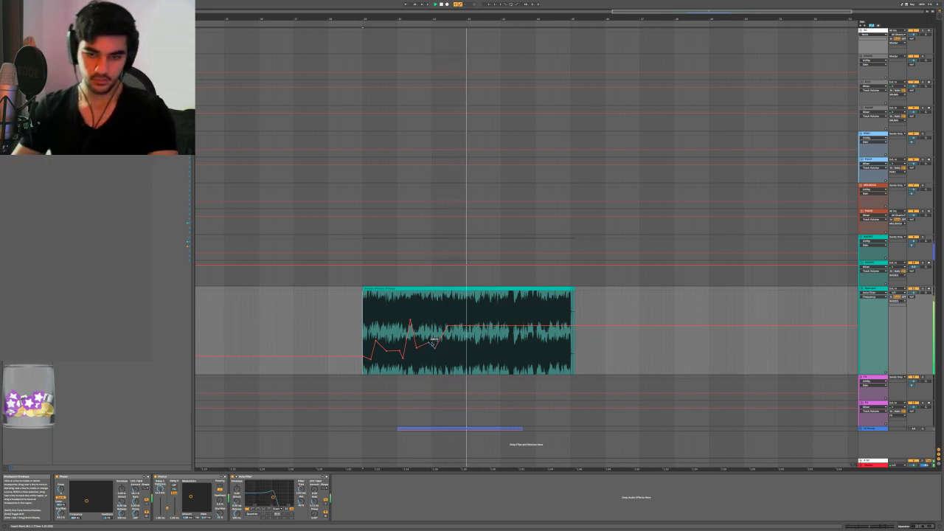
Continue the low-pass filter's zigzag frequency automation to the end of the clip
{"action": "key", "text": "space"}
{"action": "key", "text": "space"}
{"action": "mouse_move", "coordinate": [458, 326]}
{"action": "left_mouse_down"}
{"action": "mouse_move", "coordinate": [468, 348]}
{"action": "mouse_move", "coordinate": [470, 331]}
{"action": "mouse_move", "coordinate": [485, 336]}
{"action": "mouse_move", "coordinate": [486, 307]}
{"action": "mouse_move", "coordinate": [492, 331]}
{"action": "mouse_move", "coordinate": [510, 326]}
{"action": "mouse_move", "coordinate": [523, 336]}
{"action": "mouse_move", "coordinate": [518, 359]}
{"action": "mouse_move", "coordinate": [542, 341]}
{"action": "left_mouse_up"}
{"action": "mouse_move", "coordinate": [548, 341]}
{"action": "left_mouse_down"}
{"action": "mouse_move", "coordinate": [549, 323]}
{"action": "mouse_move", "coordinate": [572, 337]}
{"action": "left_mouse_up"}
{"action": "key", "text": "space"}
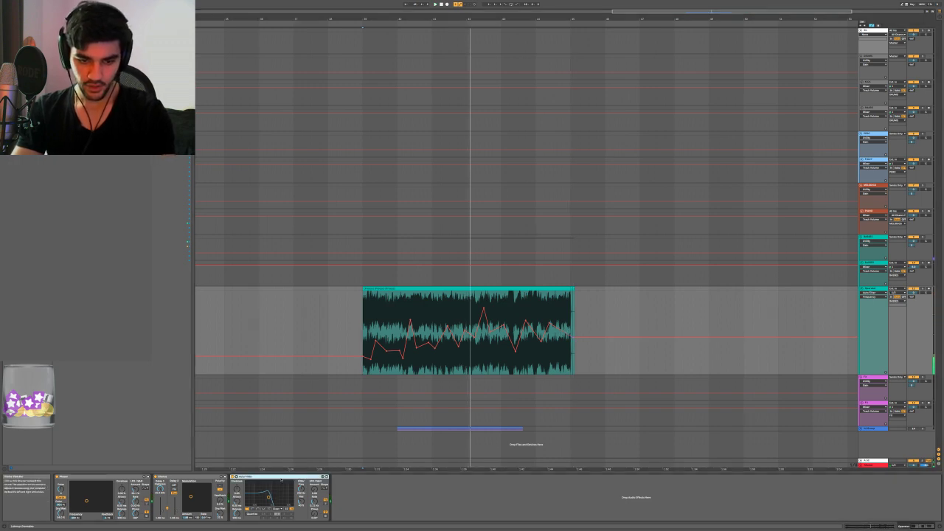
Group the Auto Filter into an Audio Effect Rack and duplicate its chain with the new filter set to high-pass
{"action": "left_click", "coordinate": [277, 480]}
{"action": "key", "text": "ctrl+g"}
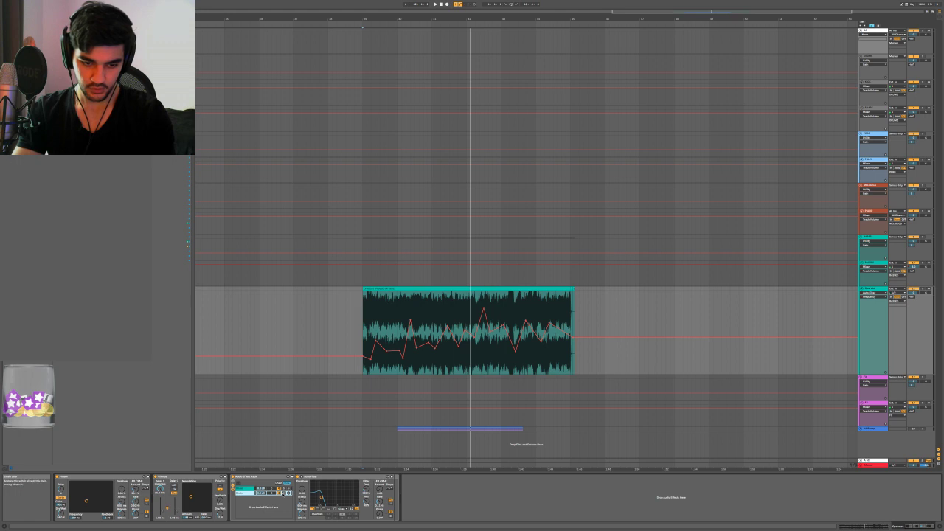
{"action": "left_click", "coordinate": [318, 509]}
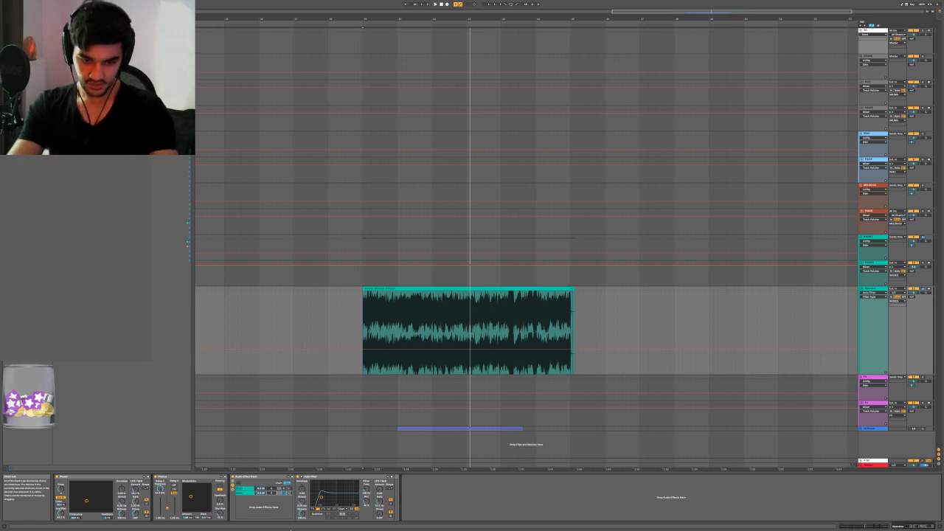
{"action": "left_click", "coordinate": [367, 488]}
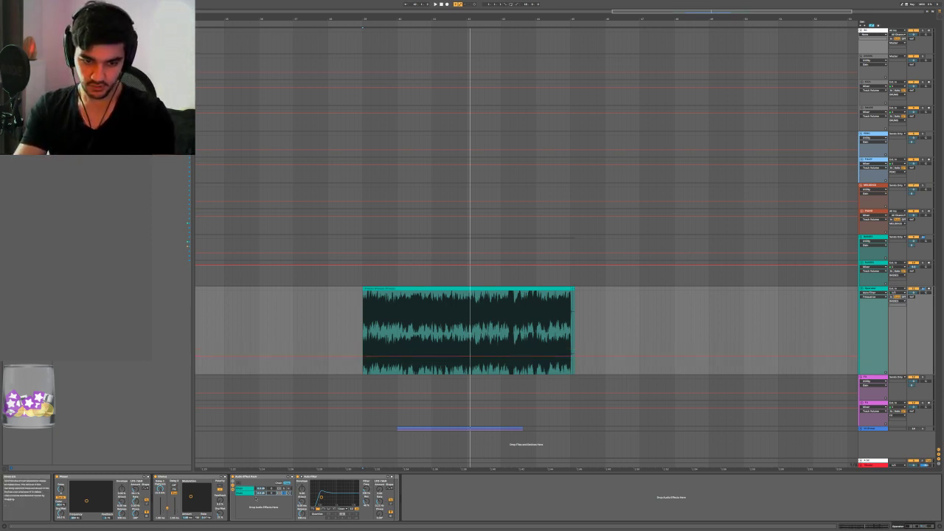
{"action": "key", "text": "ctrl+z"}
{"action": "scroll", "coordinate": [526, 358], "scroll_direction": "up", "scroll_amount": 2}
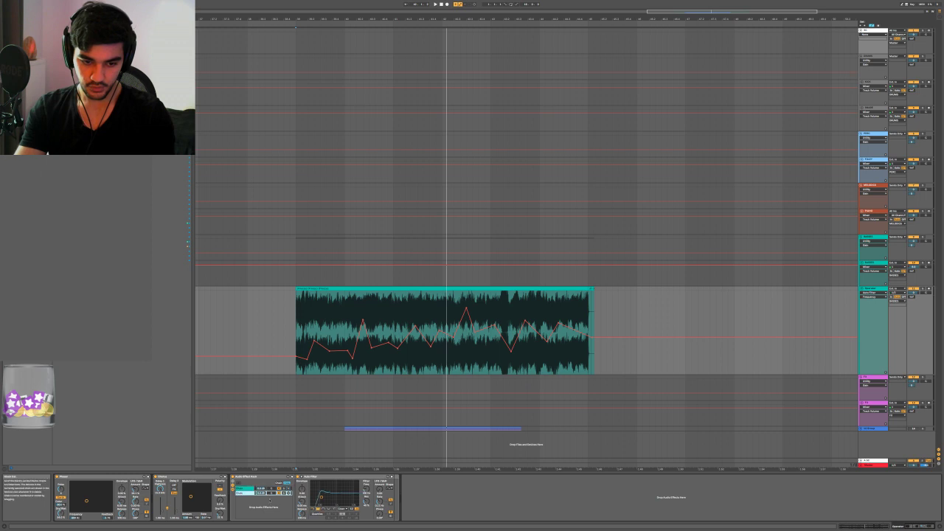
Draw zigzag frequency automation for the high-pass Auto Filter across the whole clip, auditioning the result
{"action": "left_click", "coordinate": [366, 492]}
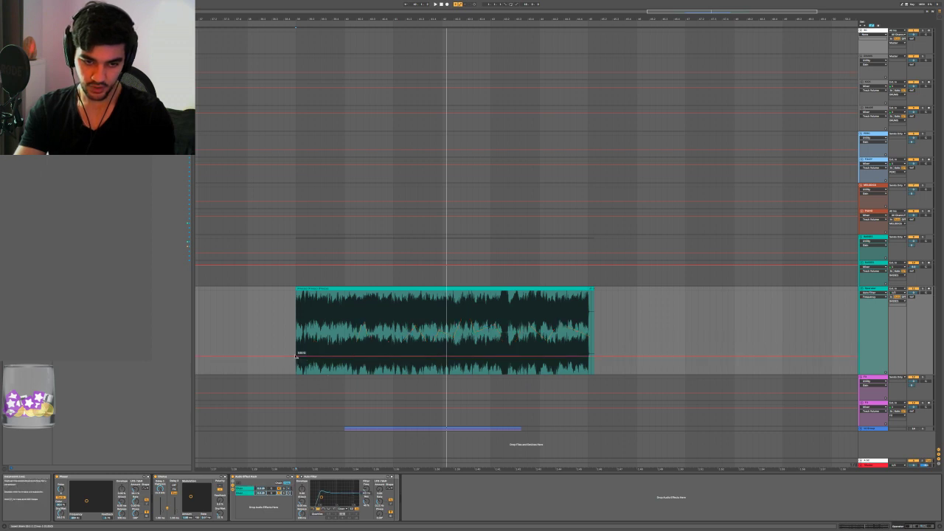
{"action": "left_click", "coordinate": [296, 334]}
{"action": "mouse_move", "coordinate": [293, 360]}
{"action": "left_mouse_down"}
{"action": "mouse_move", "coordinate": [298, 315]}
{"action": "mouse_move", "coordinate": [306, 328]}
{"action": "mouse_move", "coordinate": [346, 310]}
{"action": "mouse_move", "coordinate": [368, 313]}
{"action": "mouse_move", "coordinate": [356, 326]}
{"action": "mouse_move", "coordinate": [355, 363]}
{"action": "left_mouse_up"}
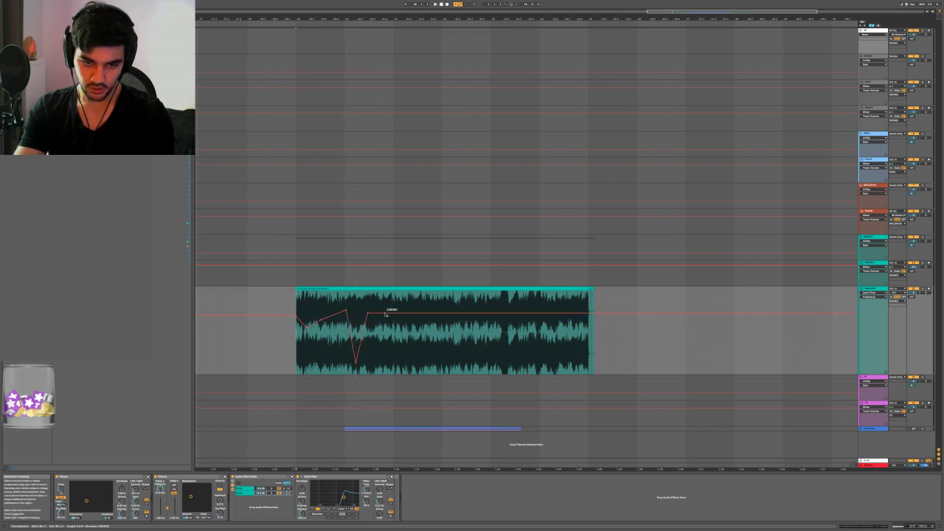
{"action": "mouse_move", "coordinate": [386, 314]}
{"action": "left_mouse_down"}
{"action": "mouse_move", "coordinate": [401, 332]}
{"action": "mouse_move", "coordinate": [408, 313]}
{"action": "mouse_move", "coordinate": [419, 313]}
{"action": "mouse_move", "coordinate": [428, 337]}
{"action": "mouse_move", "coordinate": [430, 319]}
{"action": "mouse_move", "coordinate": [443, 326]}
{"action": "mouse_move", "coordinate": [431, 337]}
{"action": "mouse_move", "coordinate": [455, 343]}
{"action": "mouse_move", "coordinate": [451, 309]}
{"action": "mouse_move", "coordinate": [459, 310]}
{"action": "mouse_move", "coordinate": [473, 357]}
{"action": "left_mouse_up"}
{"action": "key", "text": "space"}
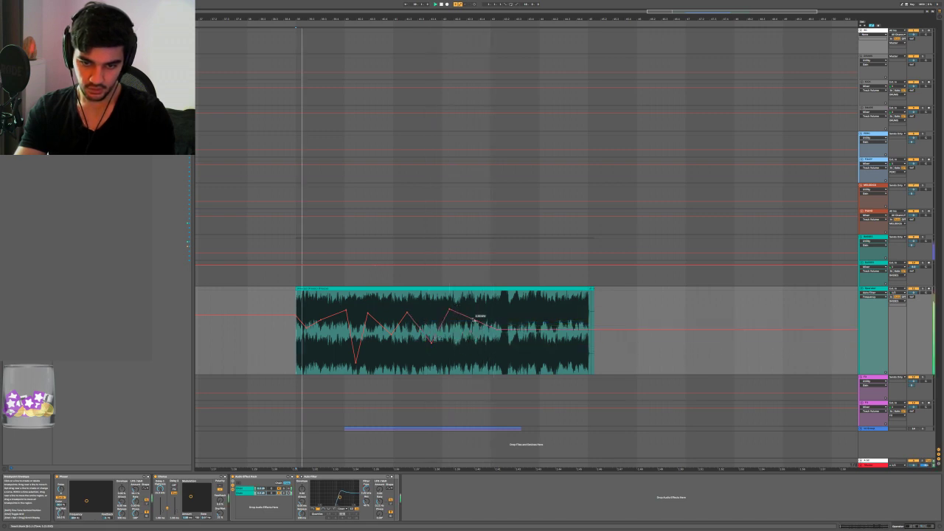
{"action": "mouse_move", "coordinate": [512, 329]}
{"action": "left_mouse_down"}
{"action": "mouse_move", "coordinate": [522, 352]}
{"action": "mouse_move", "coordinate": [531, 318]}
{"action": "left_mouse_up"}
{"action": "left_click_drag", "start_coordinate": [594, 318], "coordinate": [594, 344]}
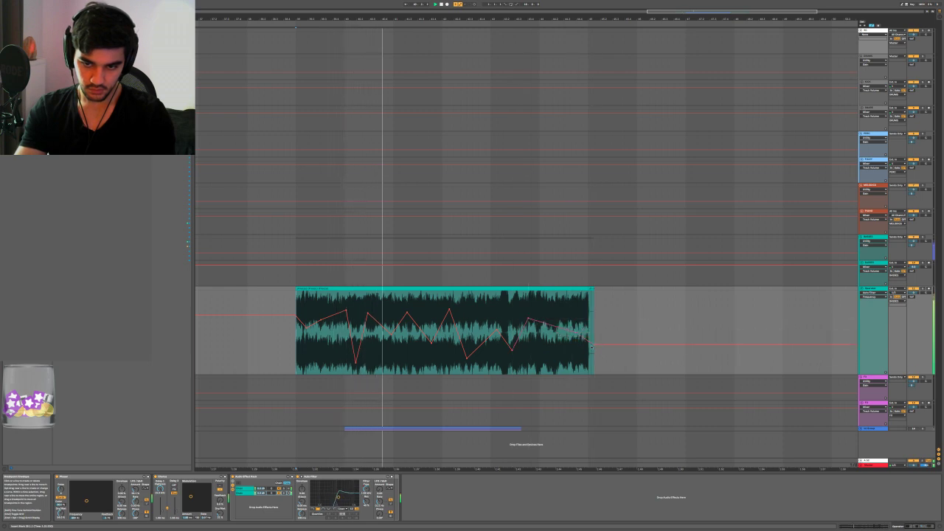
{"action": "key", "text": "space"}
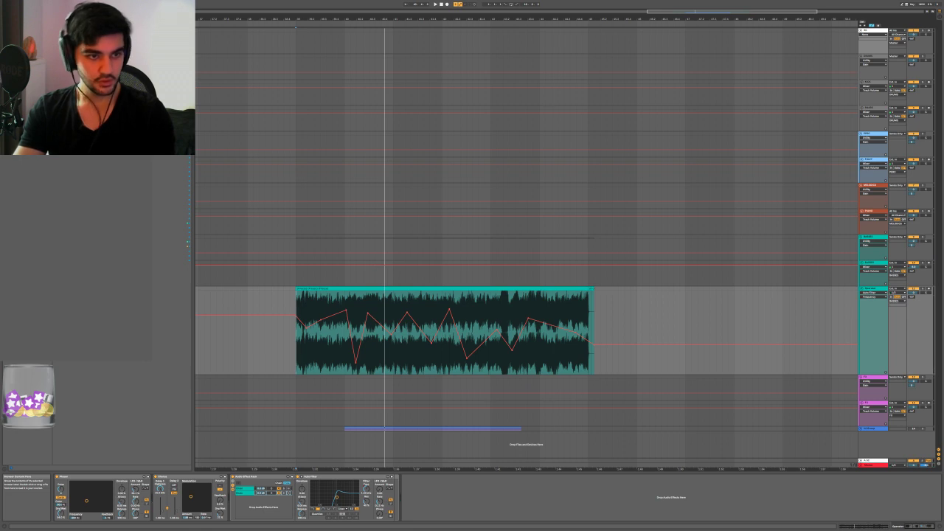
Add FabFilter Saturn and CamelCrusher after the Audio Effect Rack and close both plug-in windows
{"action": "double_click", "coordinate": [170, 199]}
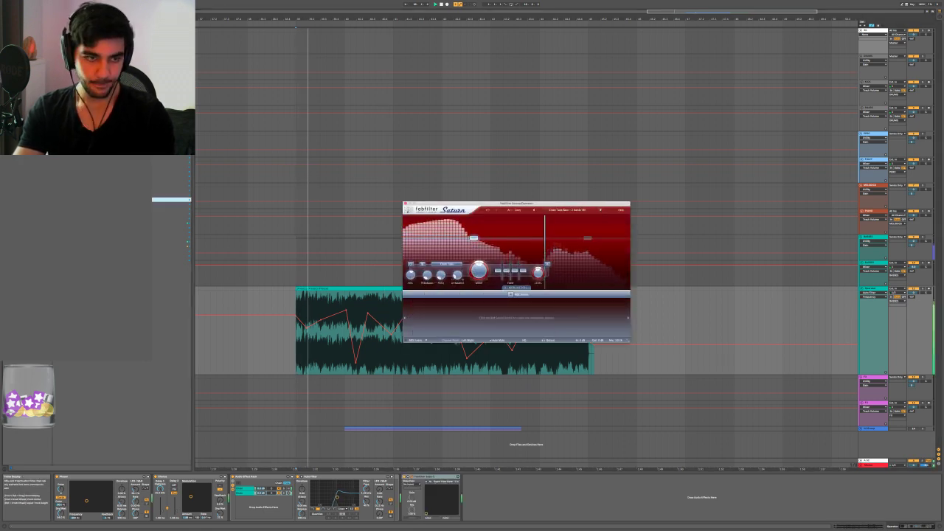
{"action": "key", "text": "space"}
{"action": "double_click", "coordinate": [171, 163]}
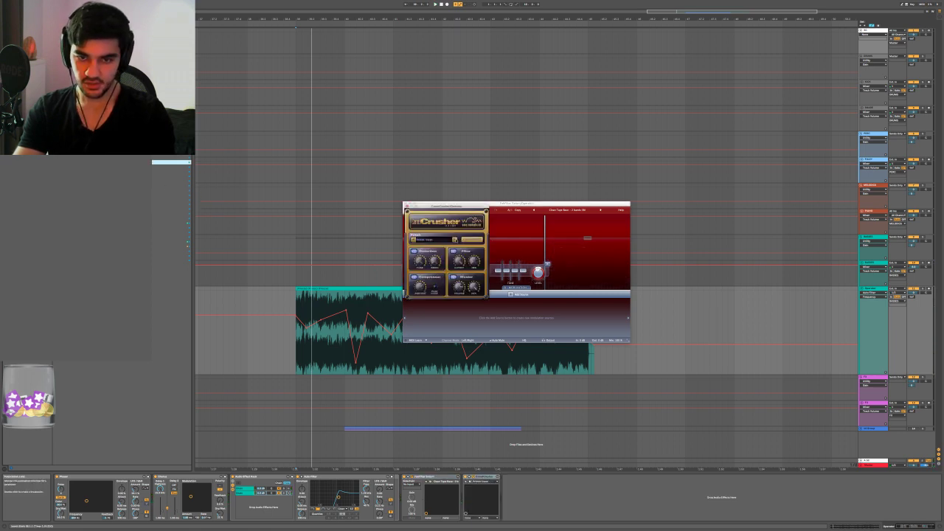
{"action": "left_click", "coordinate": [406, 206]}
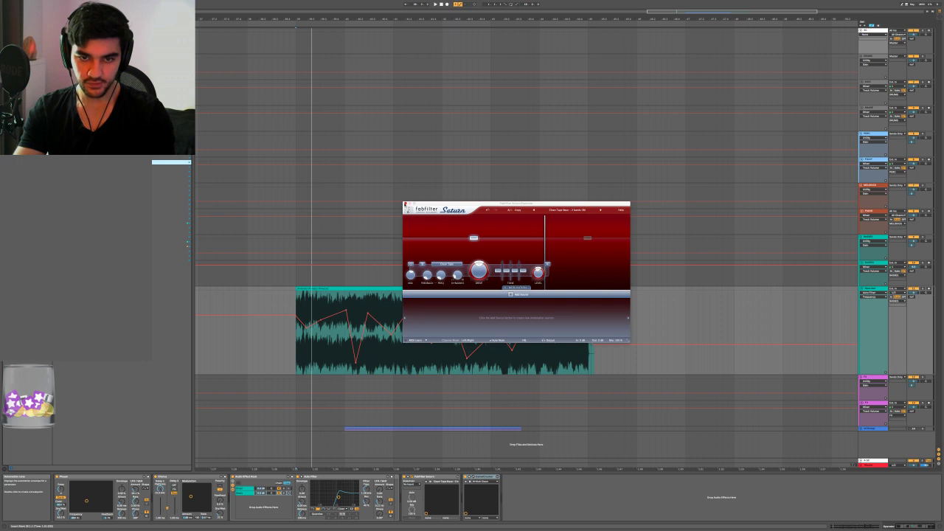
{"action": "left_click", "coordinate": [406, 206]}
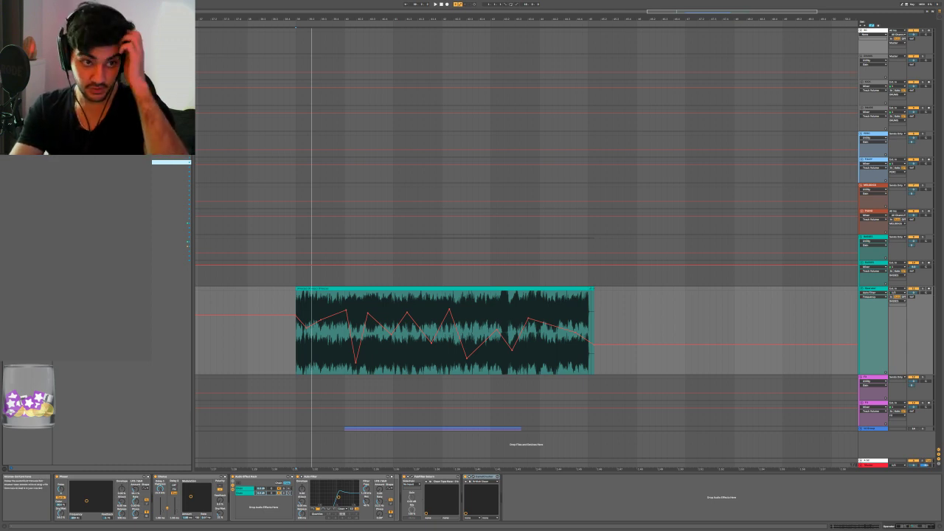
Add a Glue Compressor at the end of the effect chain and adjust its makeup gain
{"action": "double_click", "coordinate": [169, 162]}
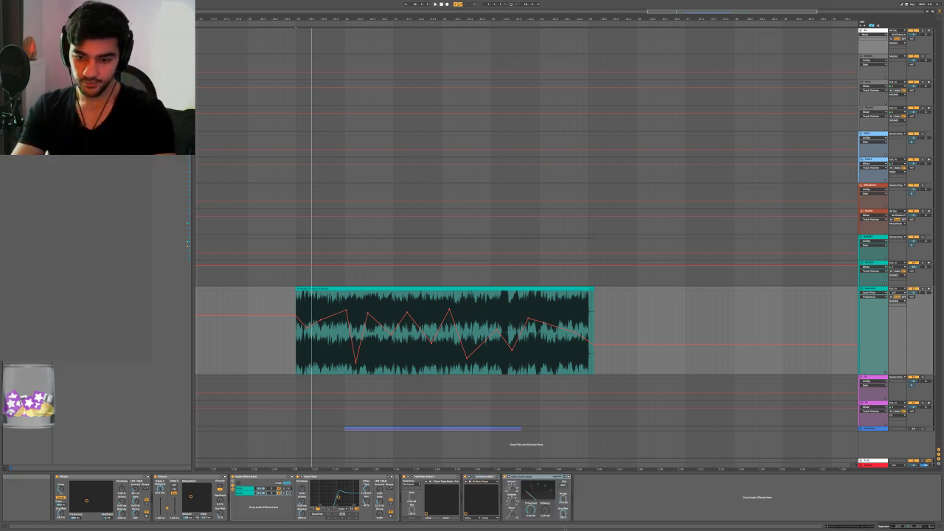
{"action": "left_click", "coordinate": [545, 509]}
{"action": "left_click_drag", "start_coordinate": [545, 510], "coordinate": [545, 483]}
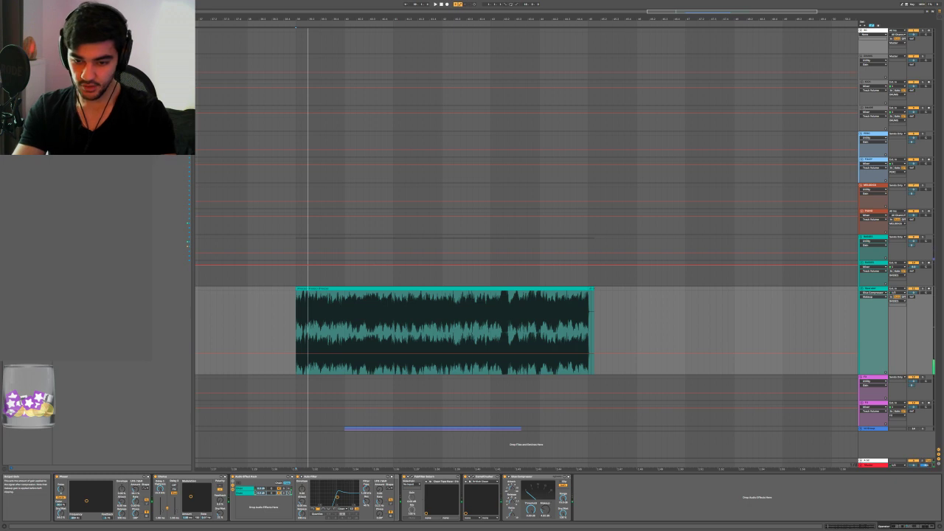
{"action": "left_click_drag", "start_coordinate": [545, 510], "coordinate": [545, 514]}
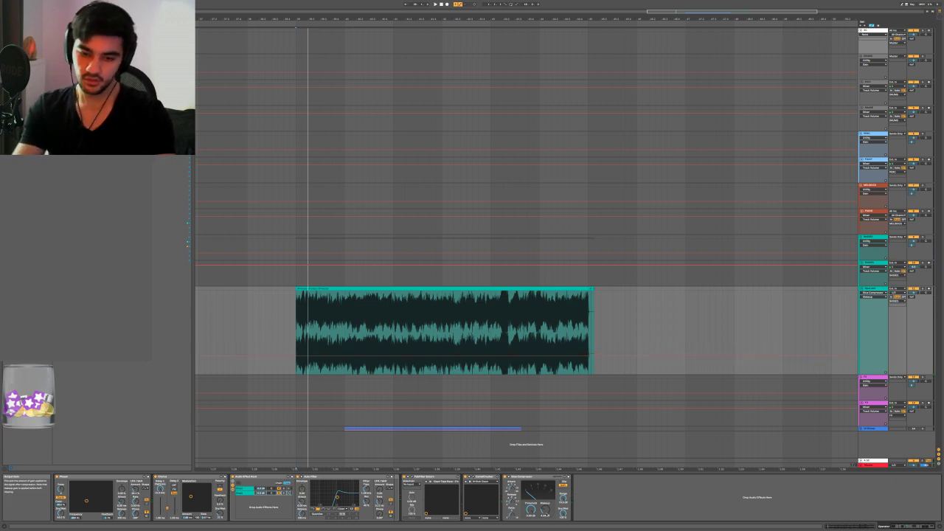
Hide the automation, then freeze and flatten the Operator track to resample the processed bass
{"action": "key", "text": "a"}
{"action": "key", "text": "minus"}
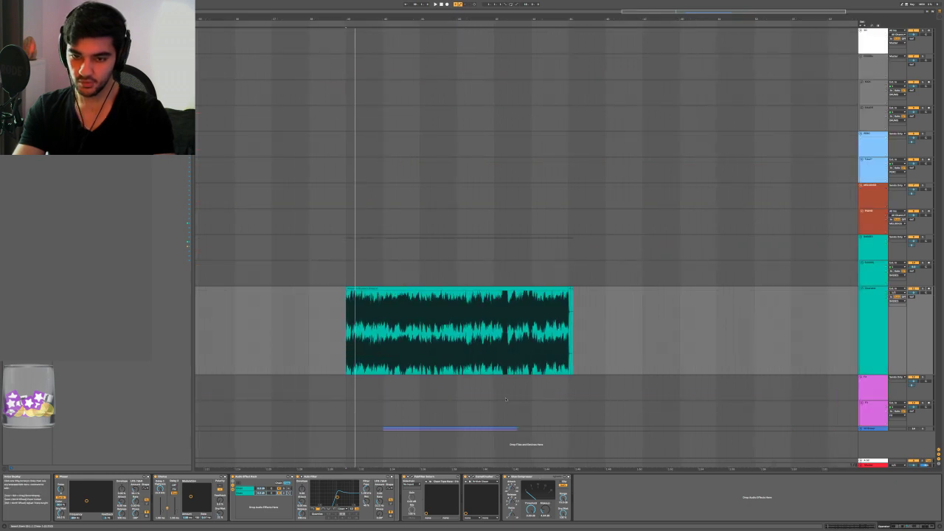
{"action": "scroll", "coordinate": [479, 335], "scroll_direction": "up", "scroll_amount": 1}
{"action": "scroll", "coordinate": [480, 334], "scroll_direction": "up", "scroll_amount": 3}
{"action": "scroll", "coordinate": [479, 334], "scroll_direction": "down", "scroll_amount": 1}
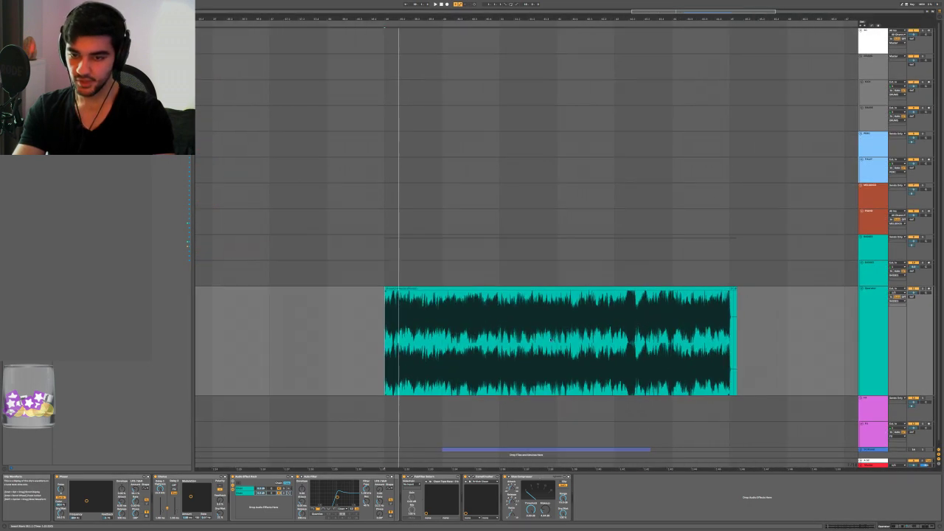
{"action": "right_click", "coordinate": [867, 302]}
{"action": "left_click", "coordinate": [893, 332]}
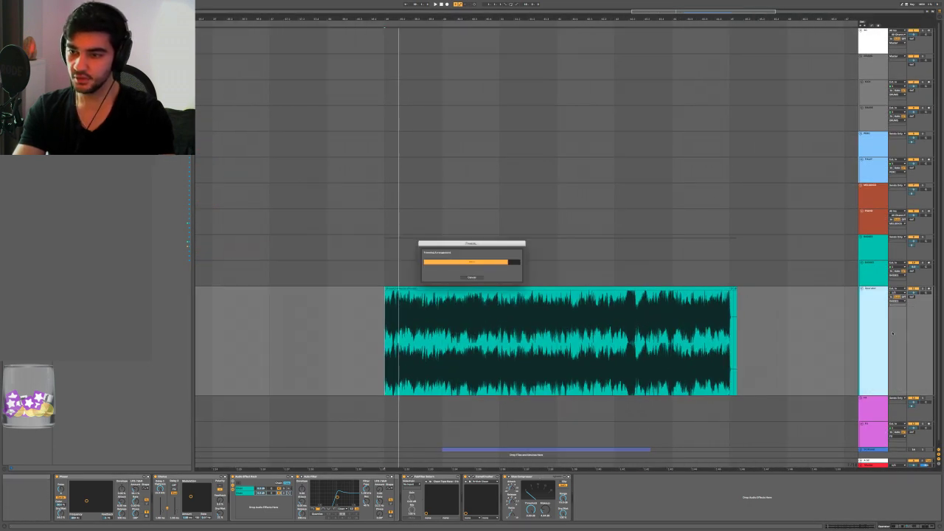
{"action": "right_click", "coordinate": [868, 322]}
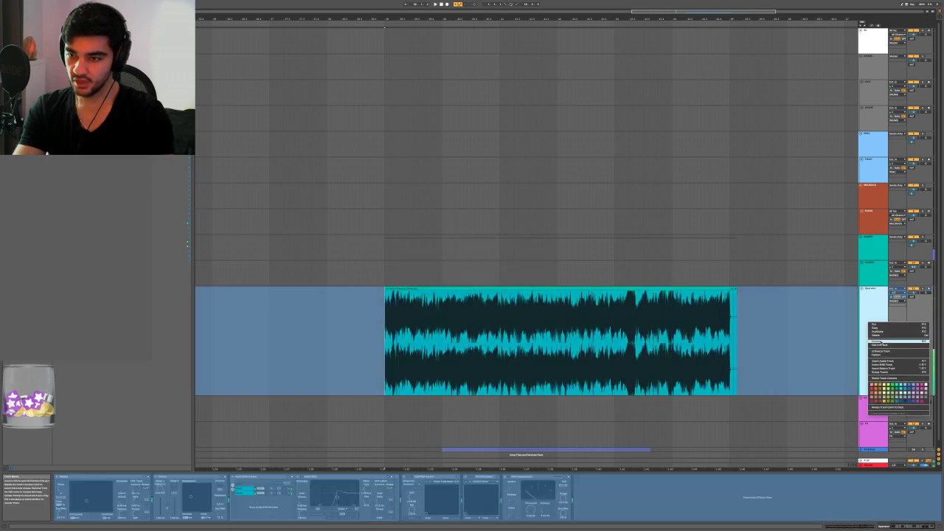
{"action": "left_click", "coordinate": [878, 356]}
Examine the flattened clip's waveform from its start at different magnifications and play it back
{"action": "scroll", "coordinate": [487, 332], "scroll_direction": "up", "scroll_amount": 5}
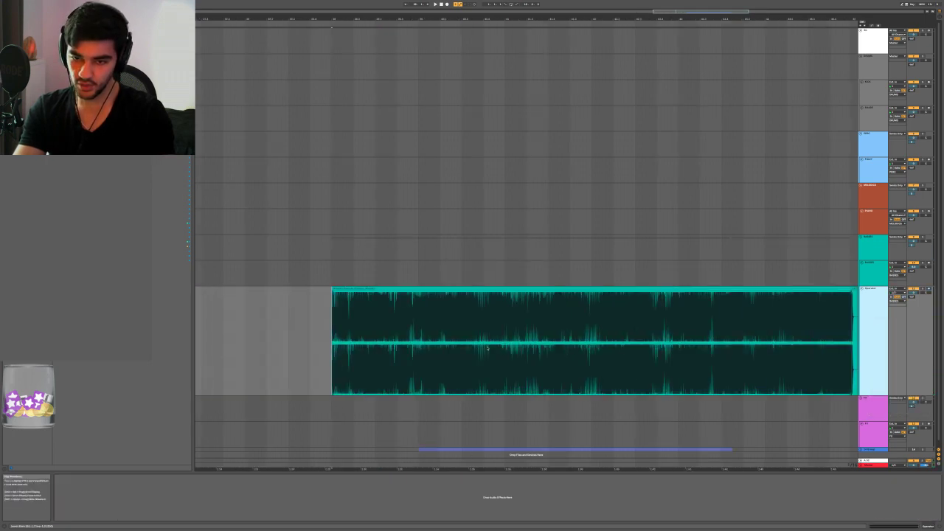
{"action": "scroll", "coordinate": [395, 330], "scroll_direction": "down", "scroll_amount": 4}
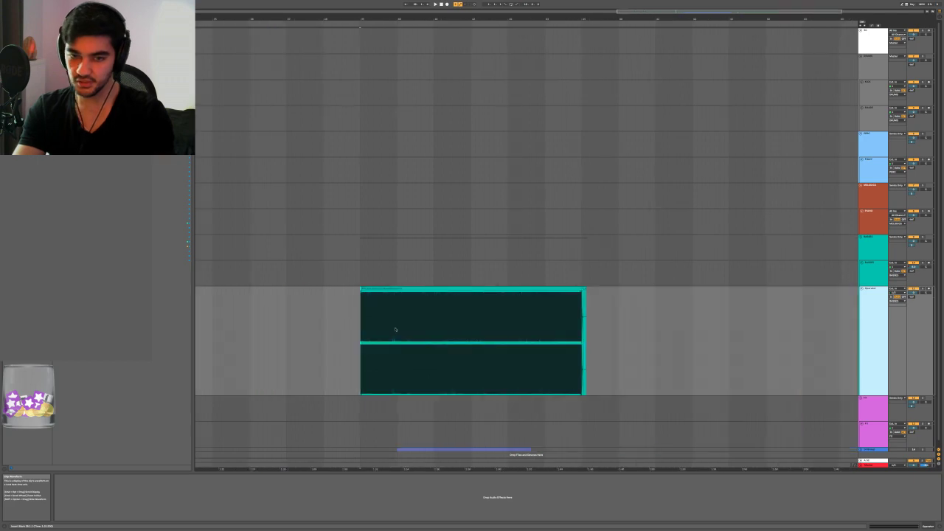
{"action": "scroll", "coordinate": [395, 330], "scroll_direction": "up", "scroll_amount": 3}
{"action": "double_click", "coordinate": [393, 289]}
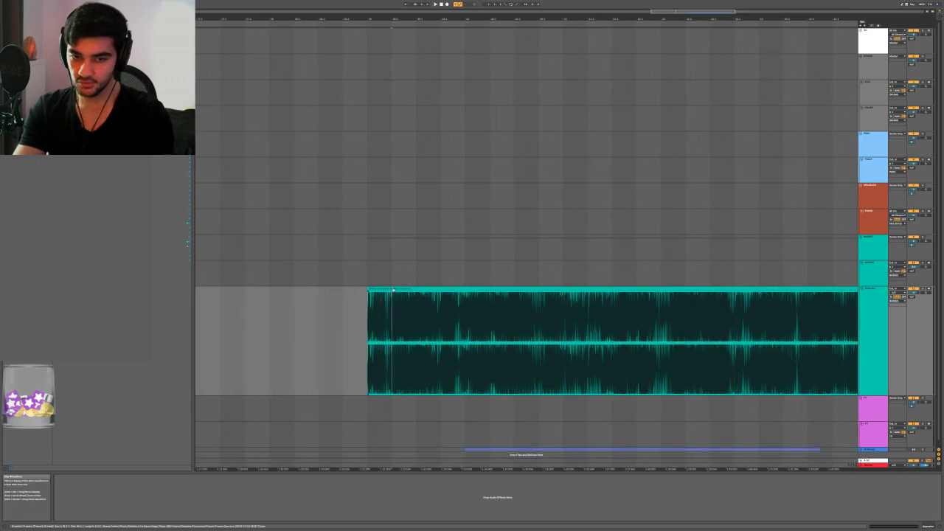
{"action": "key", "text": "shift+Tab"}
{"action": "scroll", "coordinate": [394, 291], "scroll_direction": "up", "scroll_amount": 4}
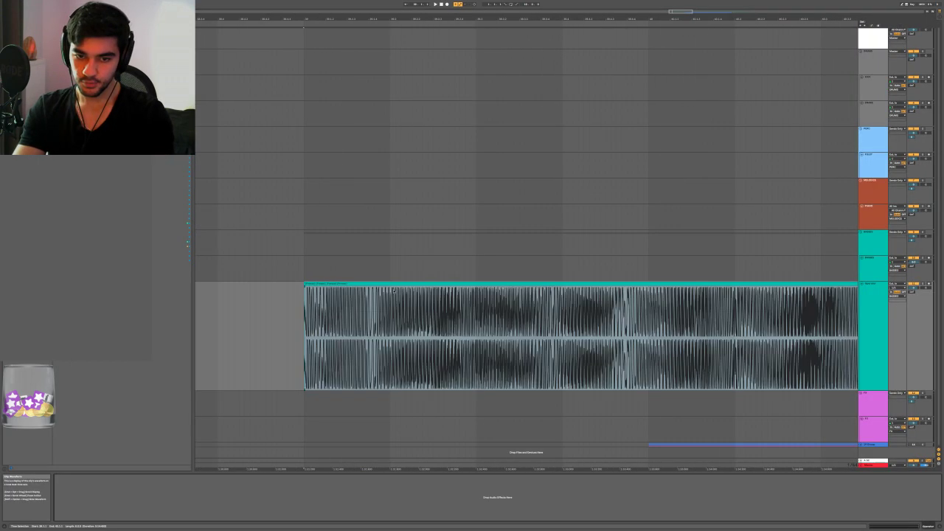
{"action": "scroll", "coordinate": [394, 291], "scroll_direction": "down", "scroll_amount": 3}
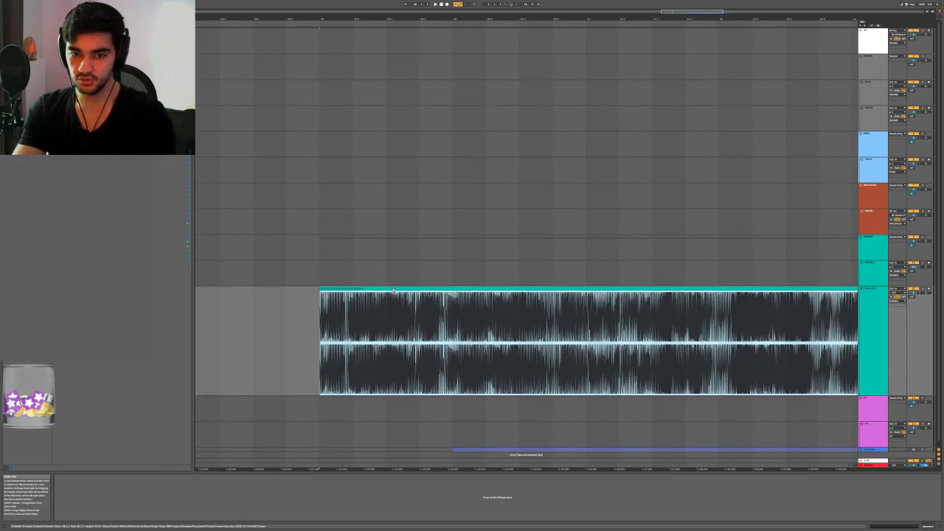
{"action": "scroll", "coordinate": [394, 292], "scroll_direction": "down", "scroll_amount": 2}
{"action": "scroll", "coordinate": [394, 292], "scroll_direction": "up", "scroll_amount": 5}
{"action": "scroll", "coordinate": [394, 292], "scroll_direction": "left", "scroll_amount": 3}
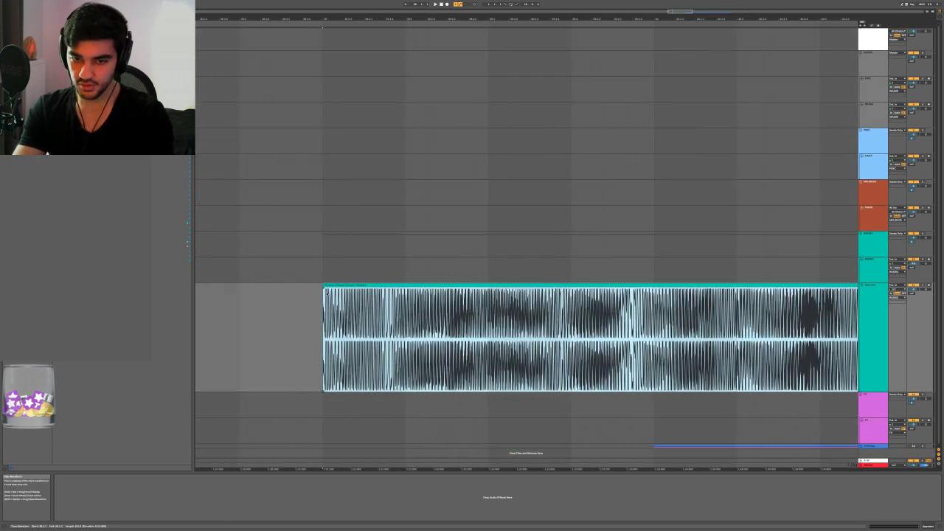
{"action": "scroll", "coordinate": [406, 302], "scroll_direction": "up", "scroll_amount": 3}
{"action": "left_click", "coordinate": [429, 307]}
{"action": "scroll", "coordinate": [376, 306], "scroll_direction": "right", "scroll_amount": 3}
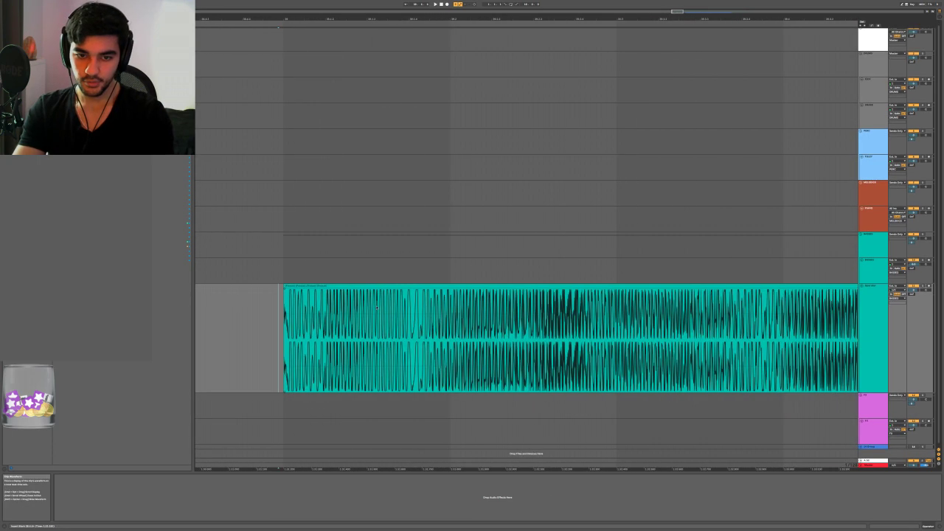
{"action": "left_click", "coordinate": [338, 286]}
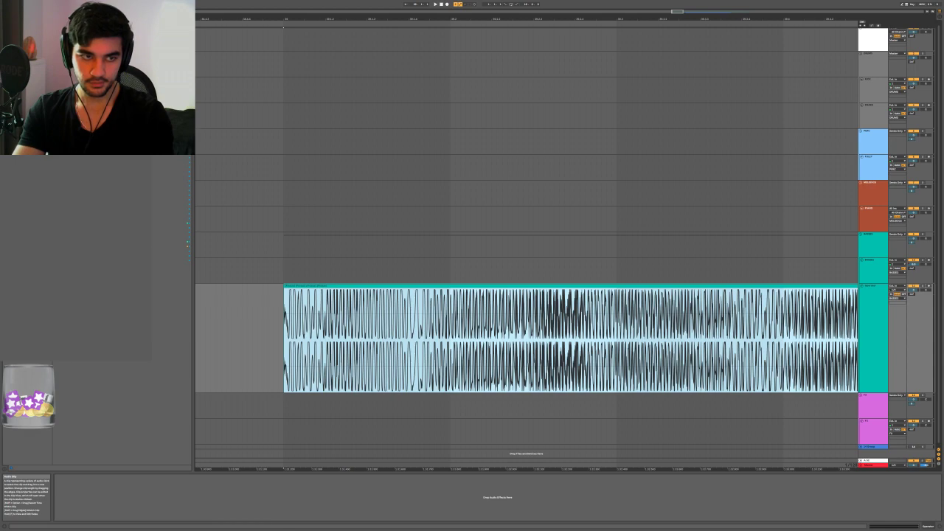
{"action": "key", "text": "alt+Tab"}
{"action": "scroll", "coordinate": [276, 273], "scroll_direction": "down", "scroll_amount": 5}
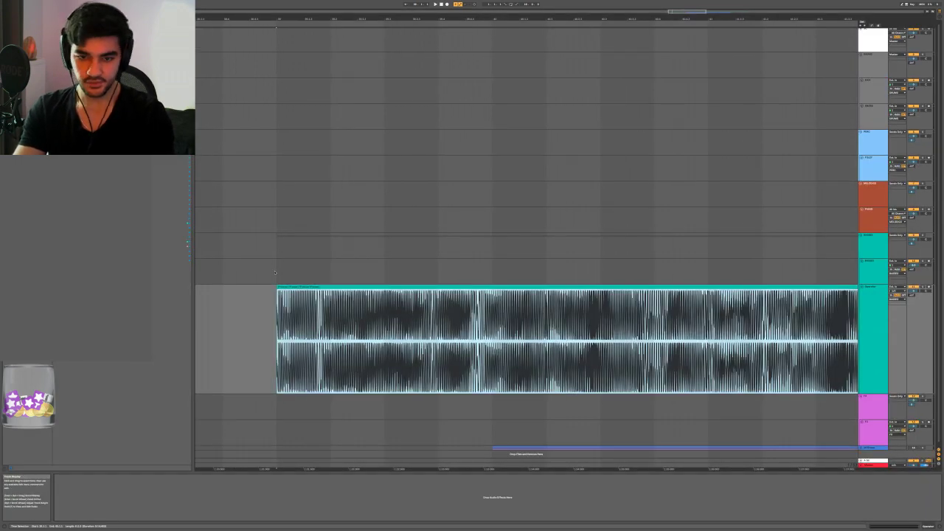
{"action": "key", "text": "space"}
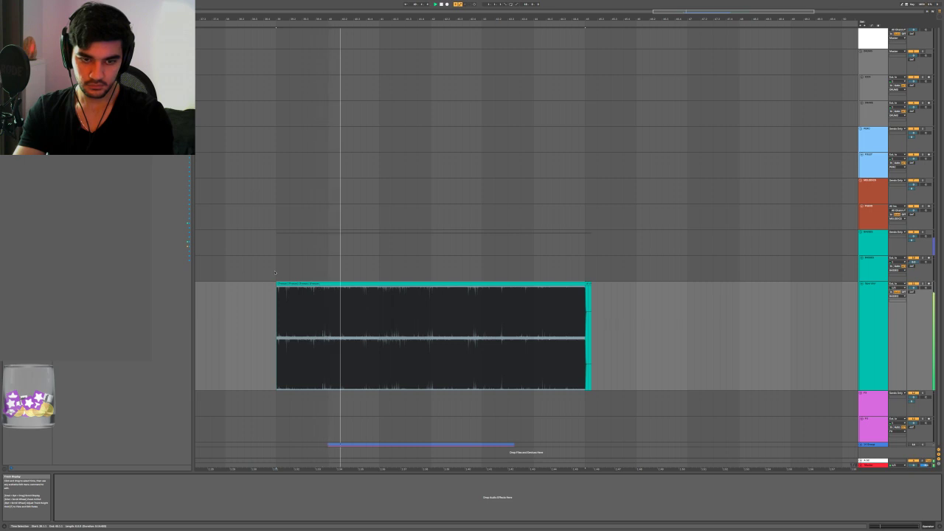
Stop playback and undo the flattening and freezing of the Operator track
{"action": "left_click", "coordinate": [349, 304]}
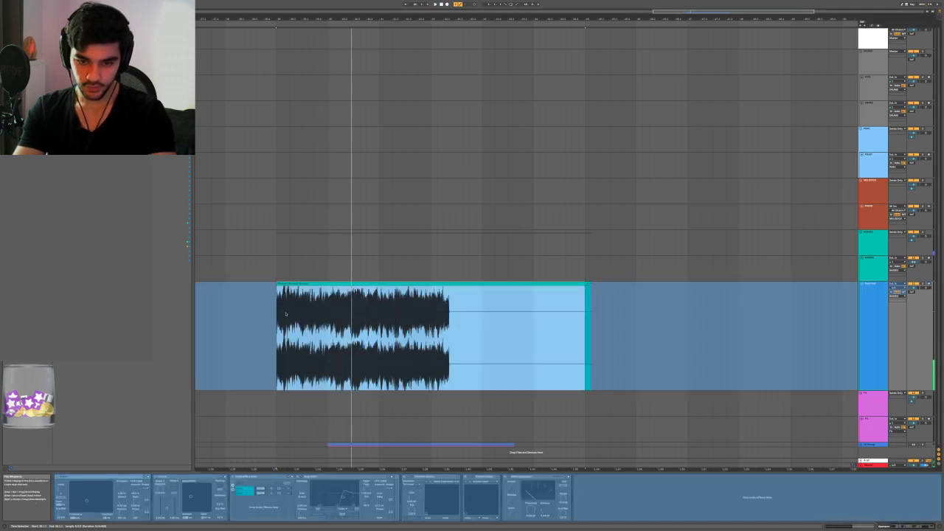
{"action": "left_click", "coordinate": [282, 336]}
{"action": "scroll", "coordinate": [392, 336], "scroll_direction": "up", "scroll_amount": 3}
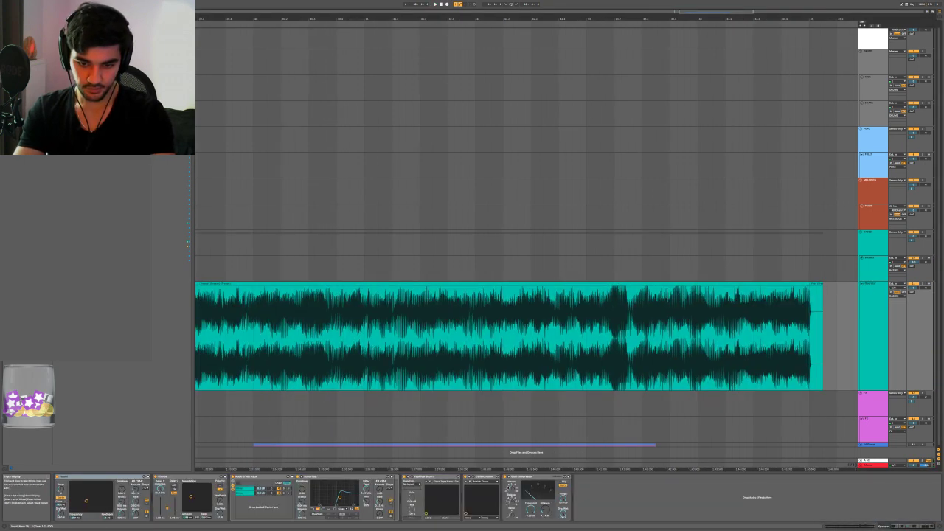
{"action": "scroll", "coordinate": [494, 455], "scroll_direction": "left", "scroll_amount": 3}
Audition the opening part of the clip repeatedly through the full effect chain
{"action": "key", "text": "space"}
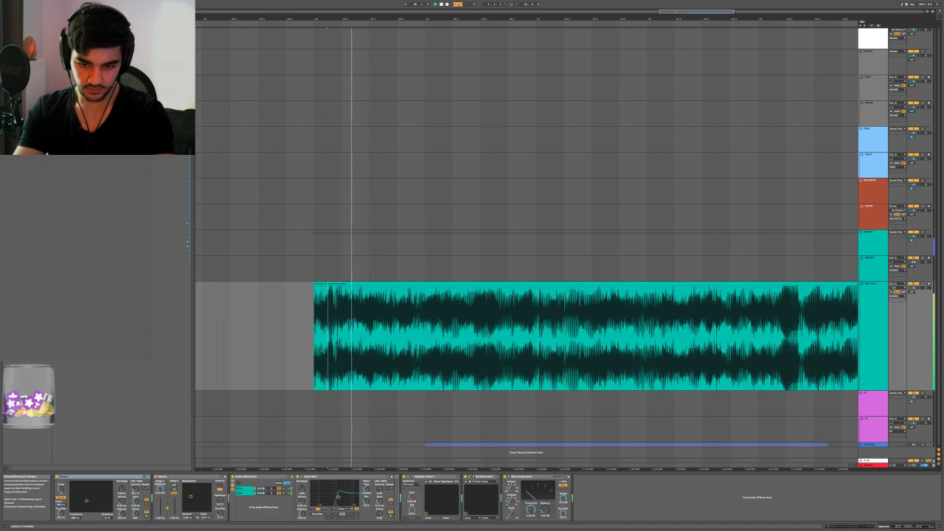
{"action": "key", "text": "space"}
{"action": "key", "text": "space"}
{"action": "key", "text": "space"}
{"action": "key", "text": "space"}
{"action": "key", "text": "space"}
{"action": "key", "text": "space"}
{"action": "key", "text": "space"}
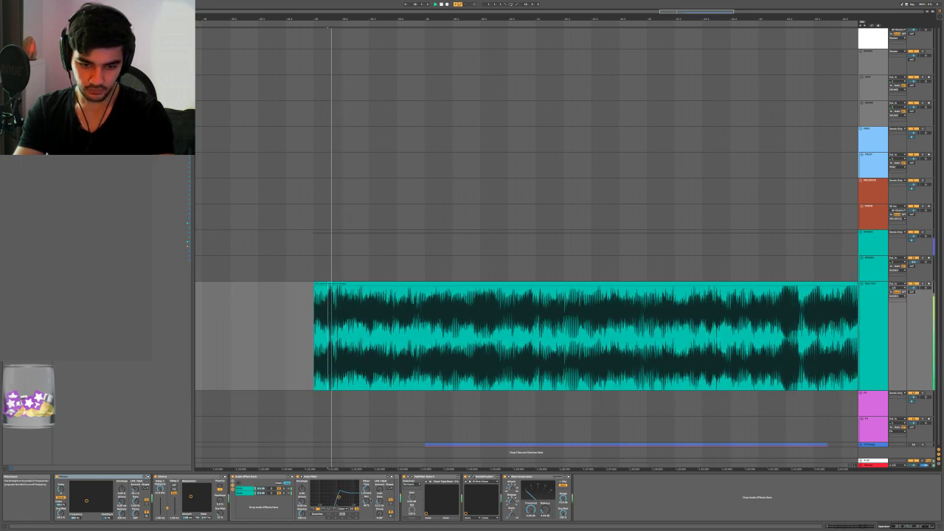
Move Saturn and CamelCrusher together into the rack's low-pass chain and audition the clip
{"action": "left_click", "coordinate": [435, 476]}
{"action": "left_click", "coordinate": [480, 476], "text": "shift"}
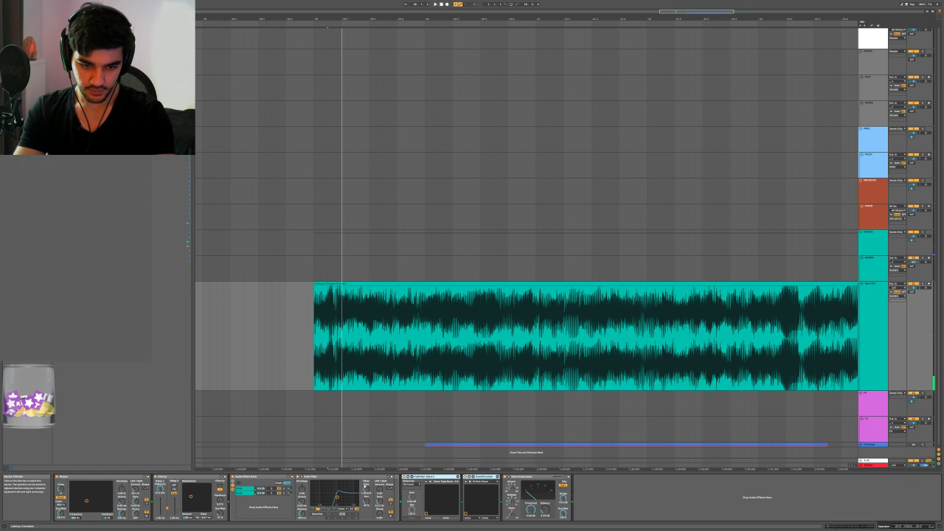
{"action": "left_click_drag", "start_coordinate": [364, 486], "coordinate": [244, 489]}
{"action": "key", "text": "space"}
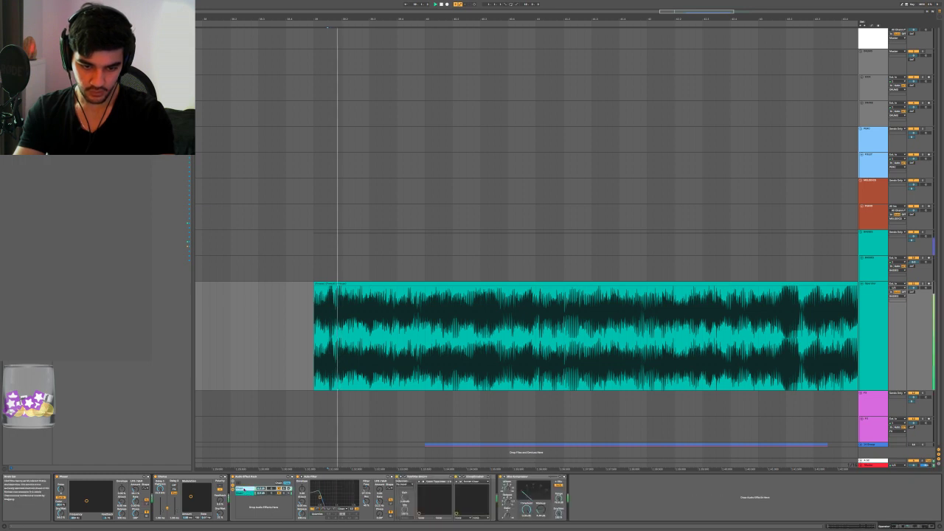
{"action": "key", "text": "space"}
Solo the rack's high-pass chain and audition the clip with it
{"action": "left_click", "coordinate": [242, 493]}
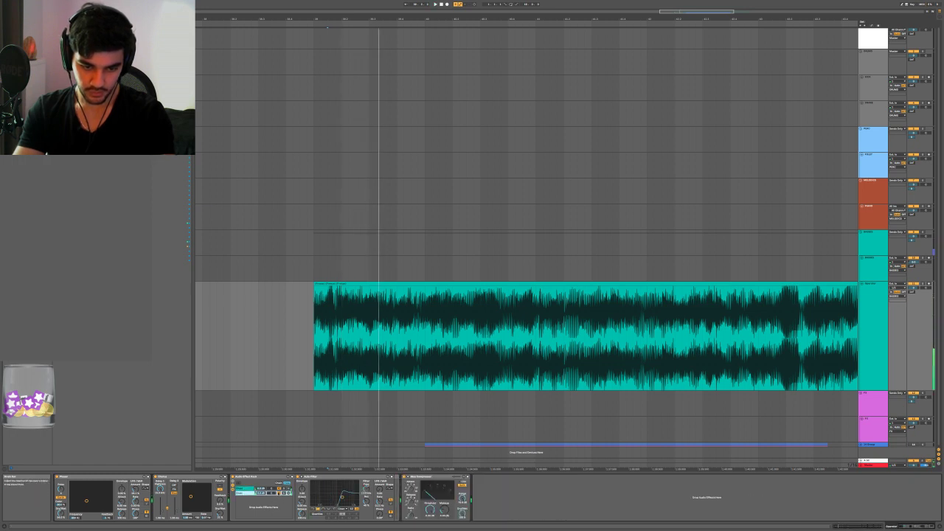
{"action": "key", "text": "space"}
{"action": "key", "text": "space"}
{"action": "left_click", "coordinate": [284, 493]}
{"action": "key", "text": "space"}
{"action": "key", "text": "space"}
{"action": "key", "text": "space"}
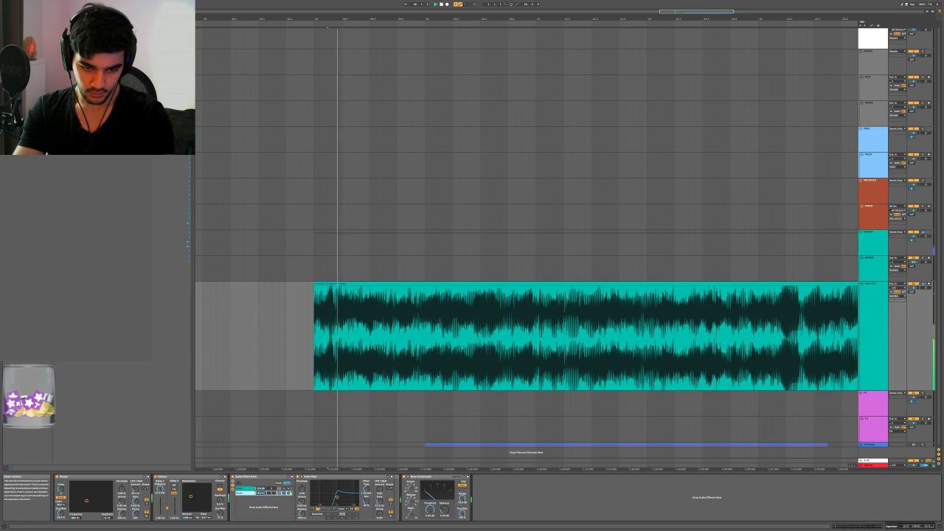
Turn off the high-pass chain's solo and audition both filter chains together
{"action": "key", "text": "space"}
{"action": "left_click", "coordinate": [284, 493]}
{"action": "key", "text": "space"}
{"action": "key", "text": "space"}
{"action": "key", "text": "space"}
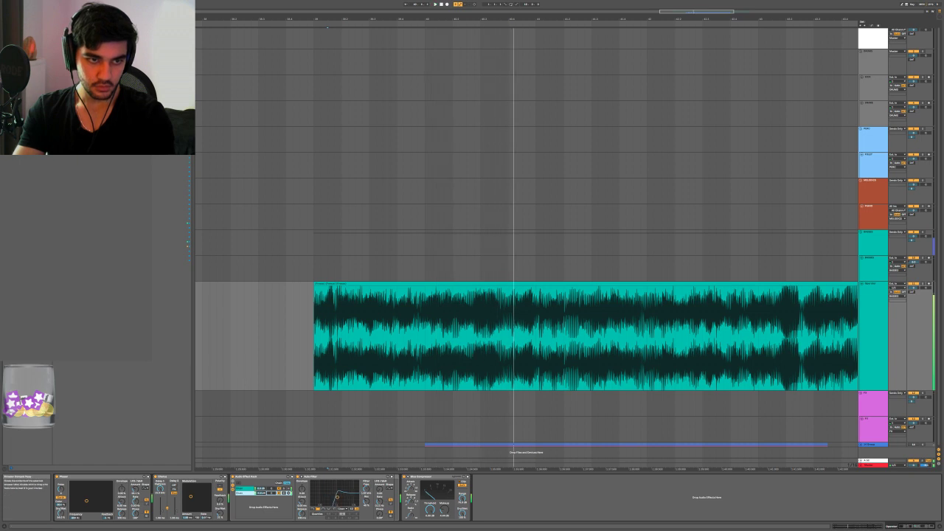
Insert the rooster-logo plug-in with the Dry/Wet control at the chain's end instead of CamelPhat, and audition the clip through it
{"action": "double_click", "coordinate": [163, 167]}
{"action": "double_click", "coordinate": [164, 171]}
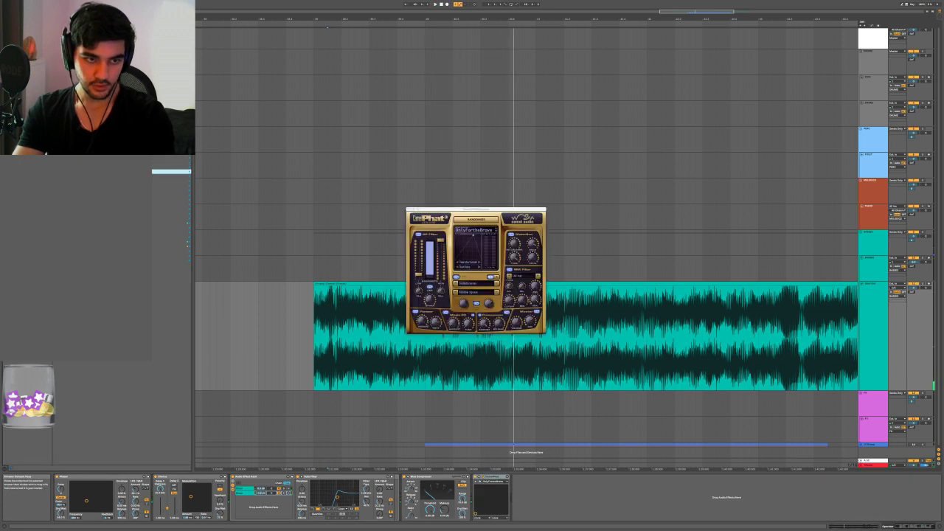
{"action": "left_click", "coordinate": [489, 477]}
{"action": "key", "text": "Delete"}
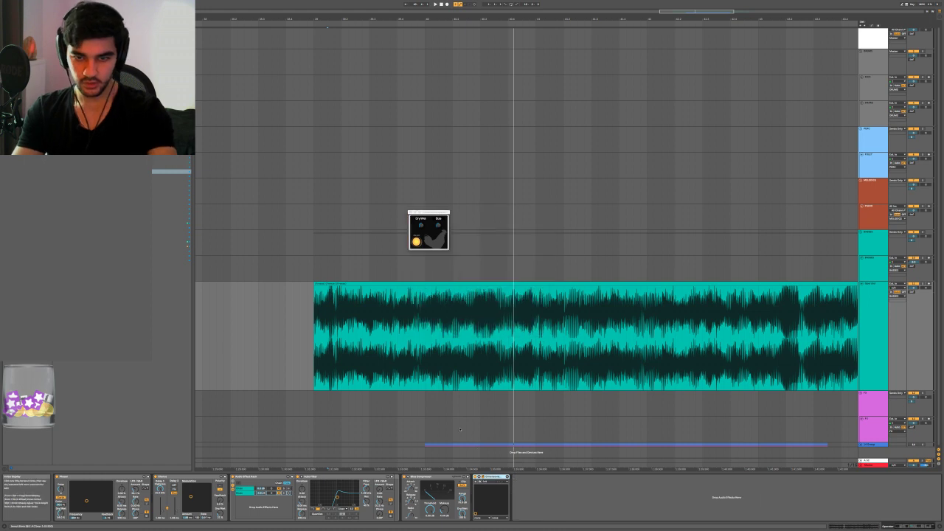
{"action": "key", "text": "space"}
{"action": "key", "text": "space"}
{"action": "key", "text": "space"}
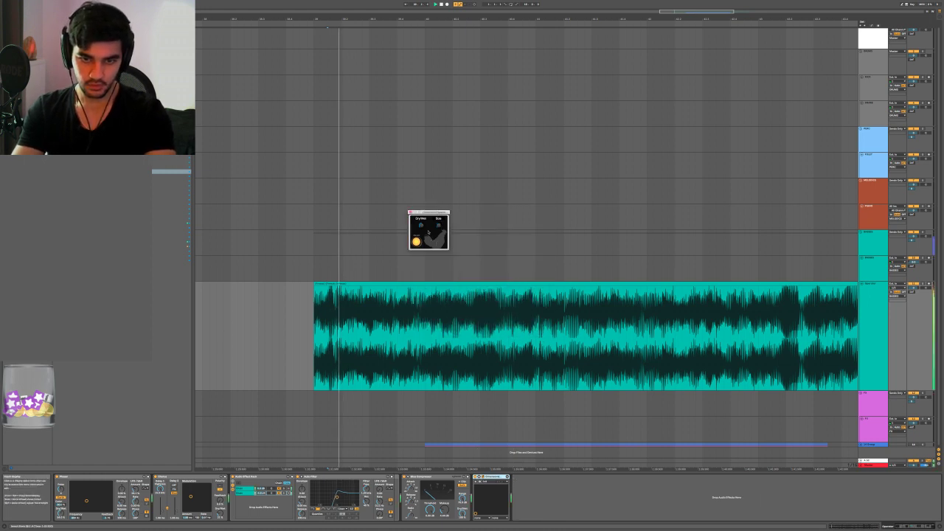
{"action": "key", "text": "space"}
{"action": "key", "text": "space"}
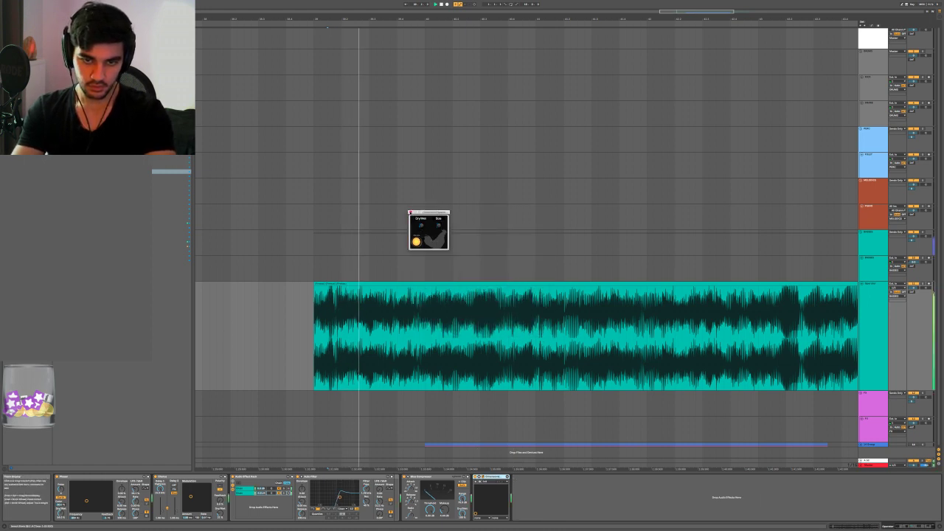
{"action": "left_click", "coordinate": [411, 212]}
Freeze and flatten the bass track to print its effect chain to audio
{"action": "right_click", "coordinate": [882, 323]}
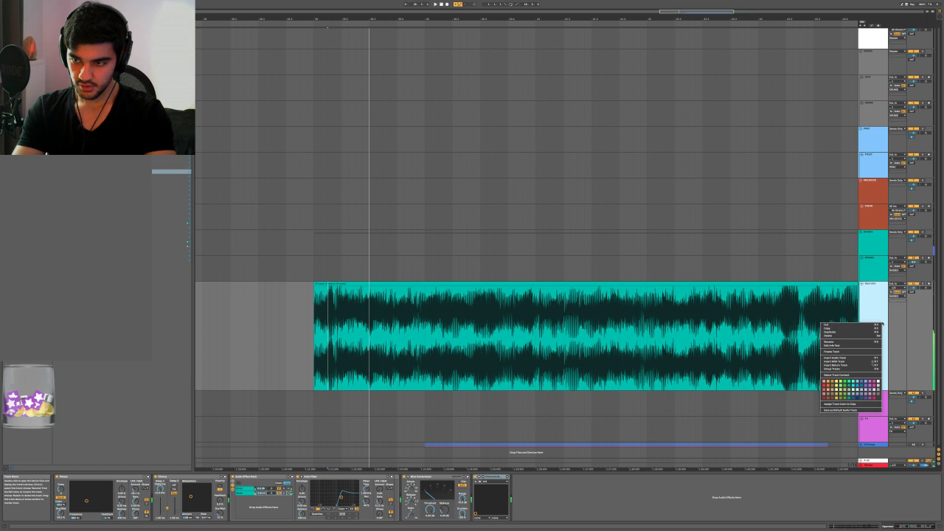
{"action": "left_click", "coordinate": [844, 351]}
{"action": "right_click", "coordinate": [871, 331]}
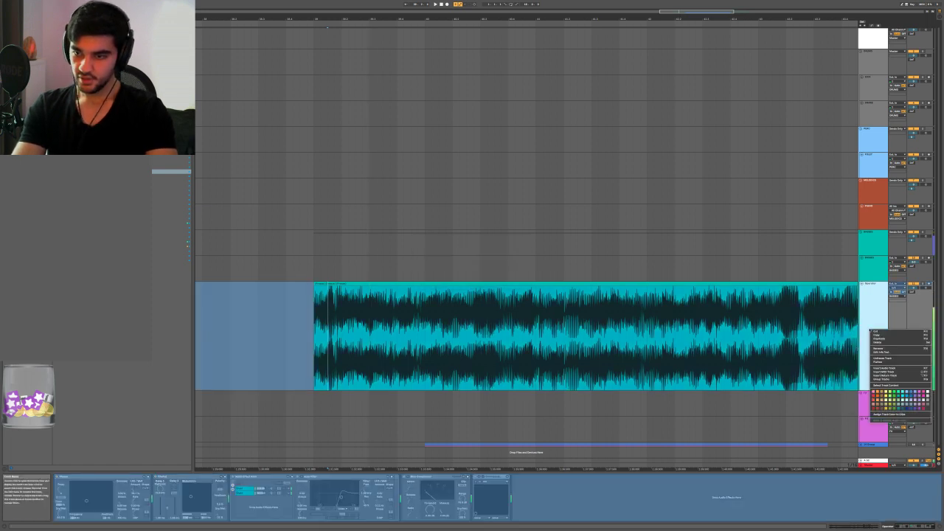
{"action": "left_click", "coordinate": [887, 362]}
Remove the short tail after bar 45 from the flattened audio and audition the remaining six-bar clip
{"action": "scroll", "coordinate": [304, 325], "scroll_direction": "down", "scroll_amount": 5}
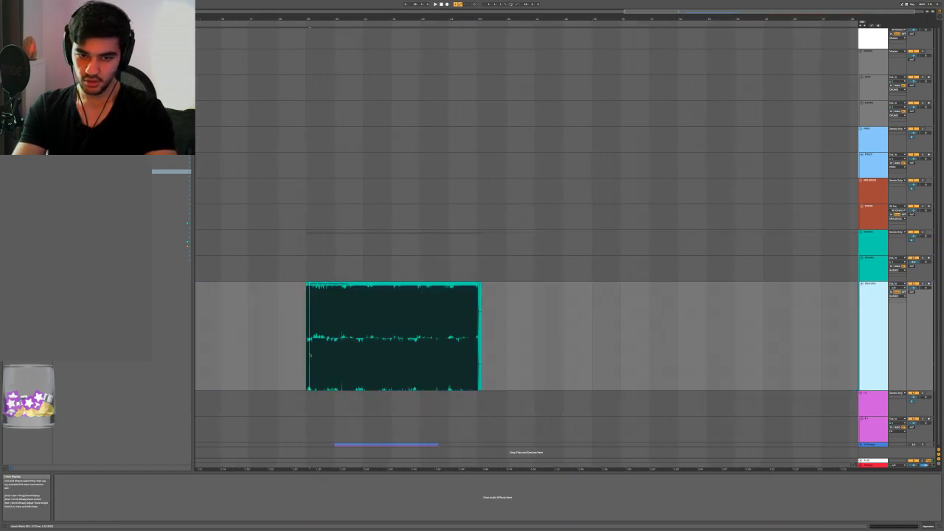
{"action": "left_click", "coordinate": [332, 285]}
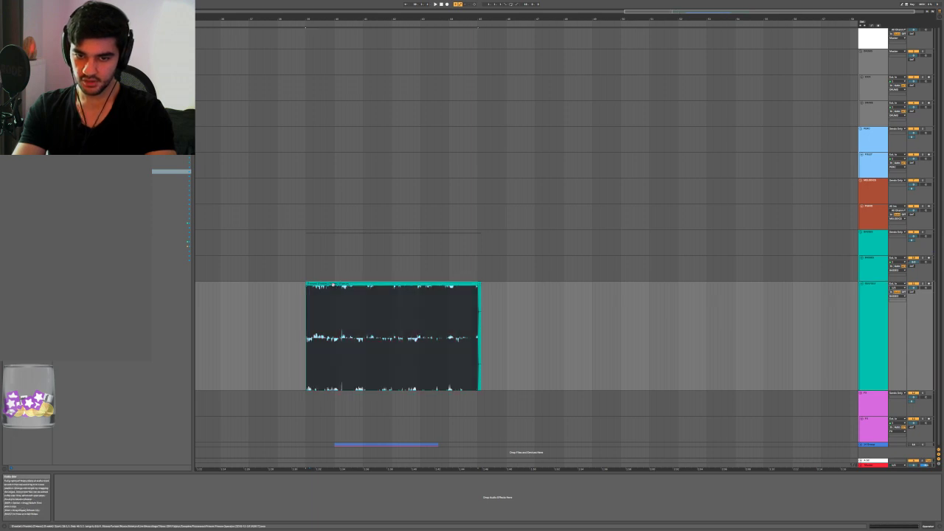
{"action": "left_click", "coordinate": [484, 286]}
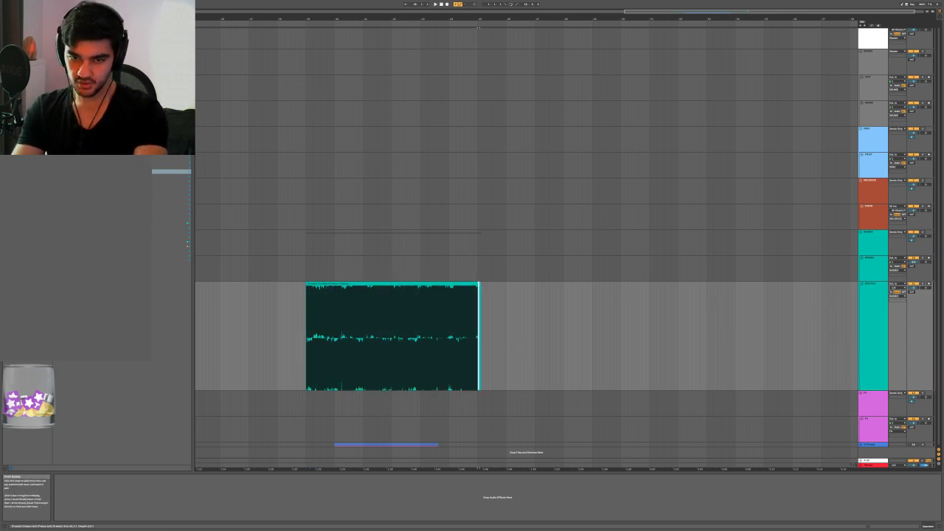
{"action": "left_click", "coordinate": [469, 283]}
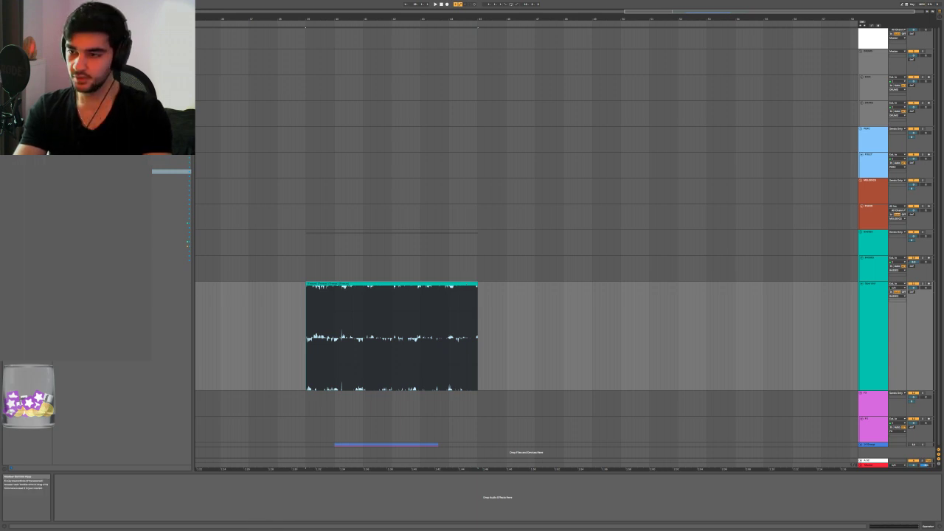
{"action": "scroll", "coordinate": [257, 301], "scroll_direction": "up", "scroll_amount": 3}
{"action": "scroll", "coordinate": [257, 301], "scroll_direction": "right", "scroll_amount": 5}
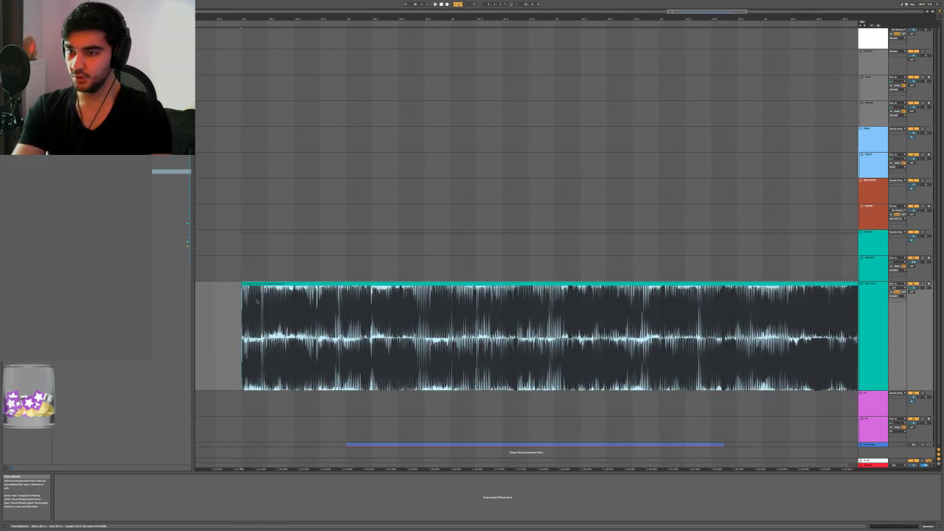
{"action": "scroll", "coordinate": [256, 301], "scroll_direction": "down", "scroll_amount": 3}
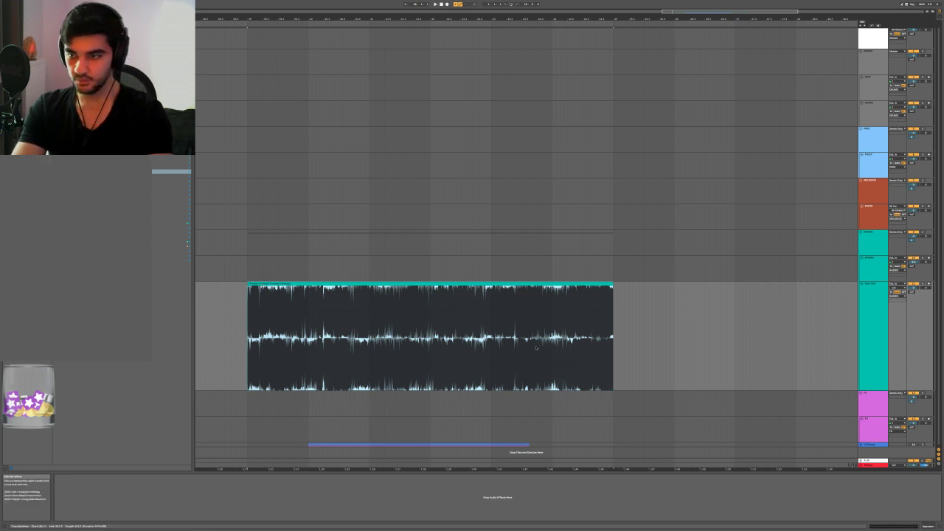
{"action": "key", "text": "space"}
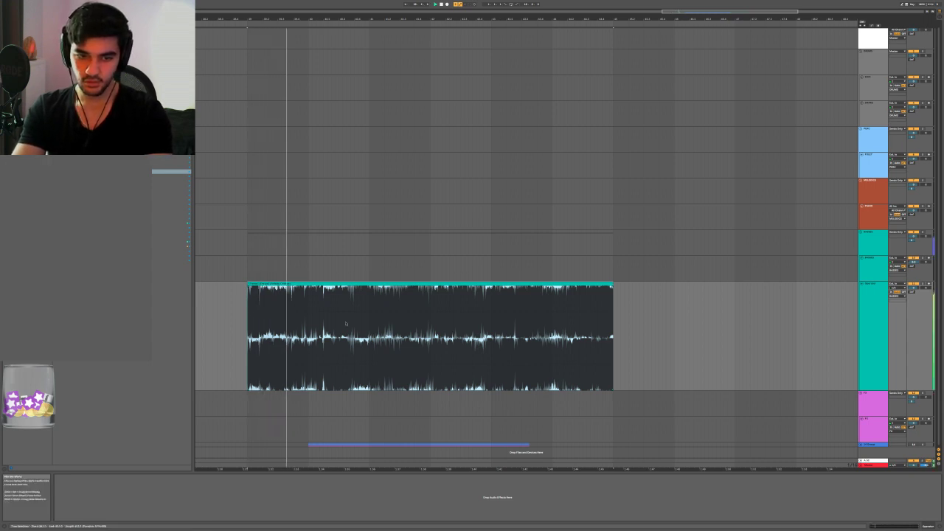
Move the resampled clip earlier on its track to start at bar 17 and rename it
{"action": "scroll", "coordinate": [672, 301], "scroll_direction": "down", "scroll_amount": 5}
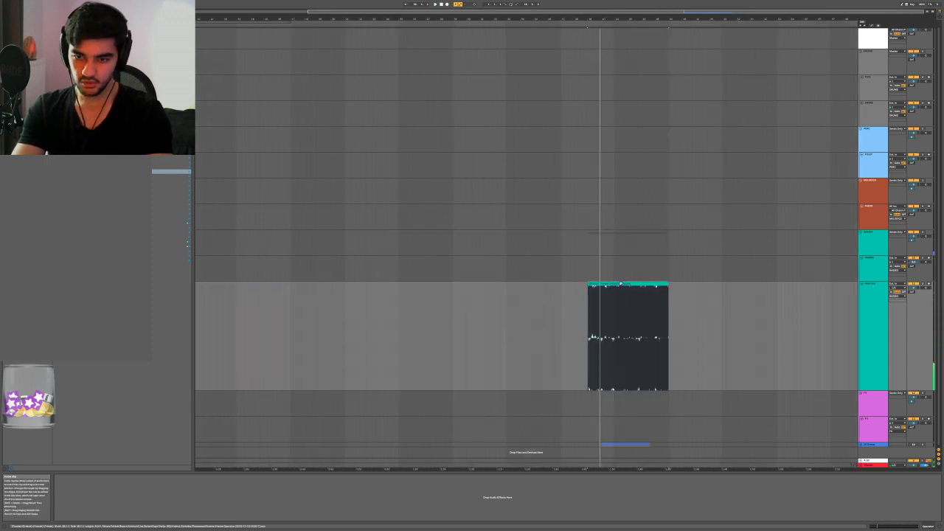
{"action": "mouse_move", "coordinate": [620, 298]}
{"action": "left_mouse_down"}
{"action": "mouse_move", "coordinate": [303, 302]}
{"action": "mouse_move", "coordinate": [320, 302]}
{"action": "mouse_move", "coordinate": [318, 286]}
{"action": "left_mouse_up"}
{"action": "left_click", "coordinate": [315, 291]}
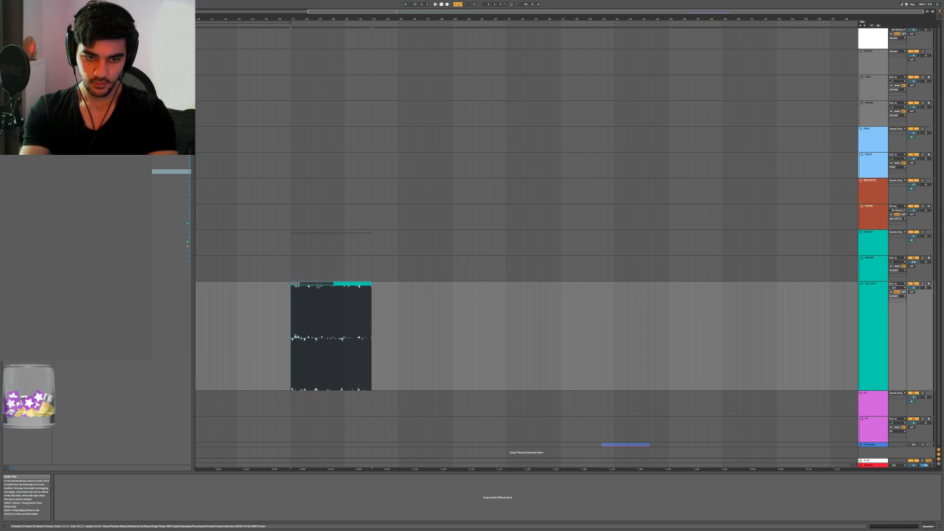
{"action": "key", "text": "Return"}
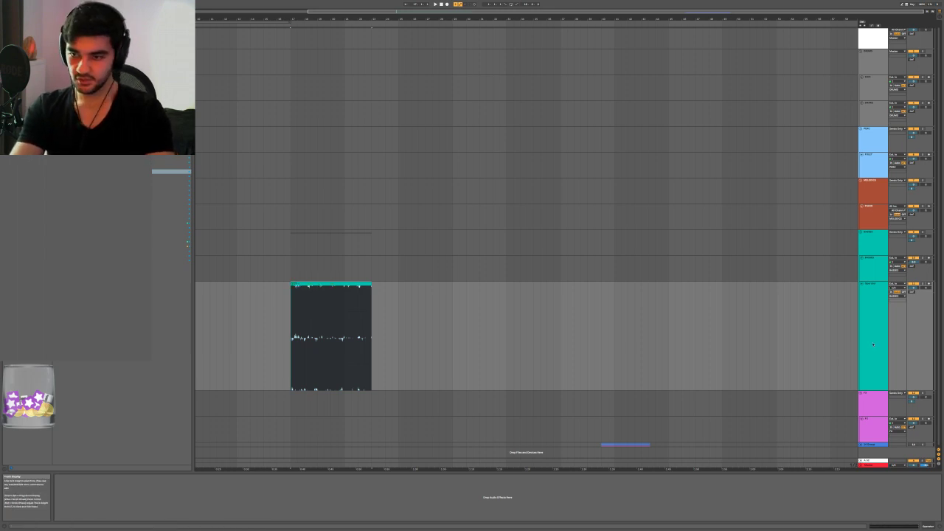
Create a MIDI track below the resampled audio and load the clip into a Sampler on it
{"action": "left_click", "coordinate": [872, 284]}
{"action": "key", "text": "ctrl+t"}
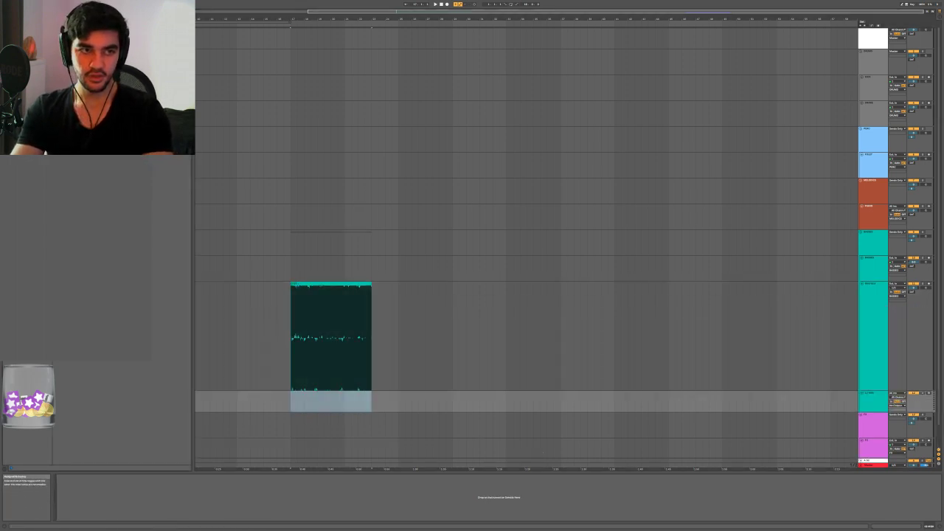
{"action": "left_click_drag", "start_coordinate": [96, 78], "coordinate": [404, 402]}
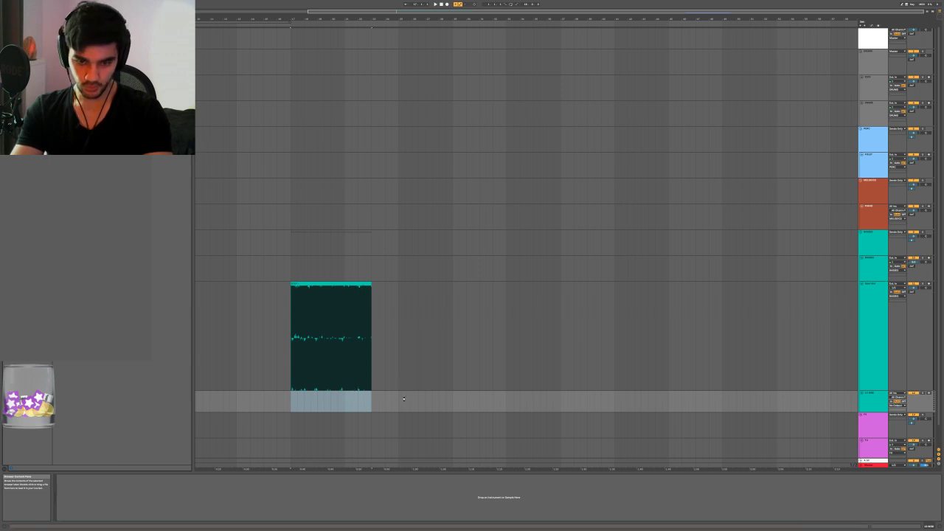
{"action": "left_click_drag", "start_coordinate": [170, 464], "coordinate": [157, 490]}
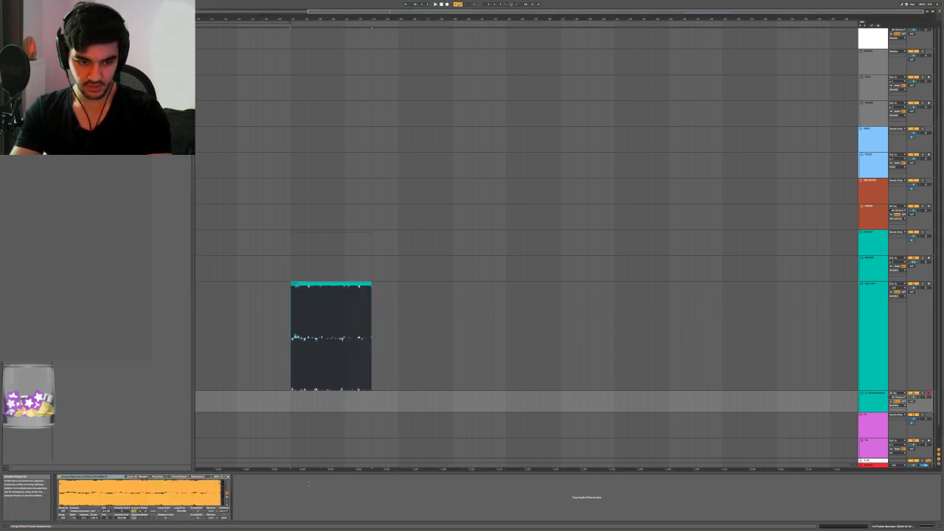
Create a four-bar MIDI clip at bar 25 with one full-length note, and lower that note by a semitone
{"action": "left_click_drag", "start_coordinate": [398, 402], "coordinate": [453, 402]}
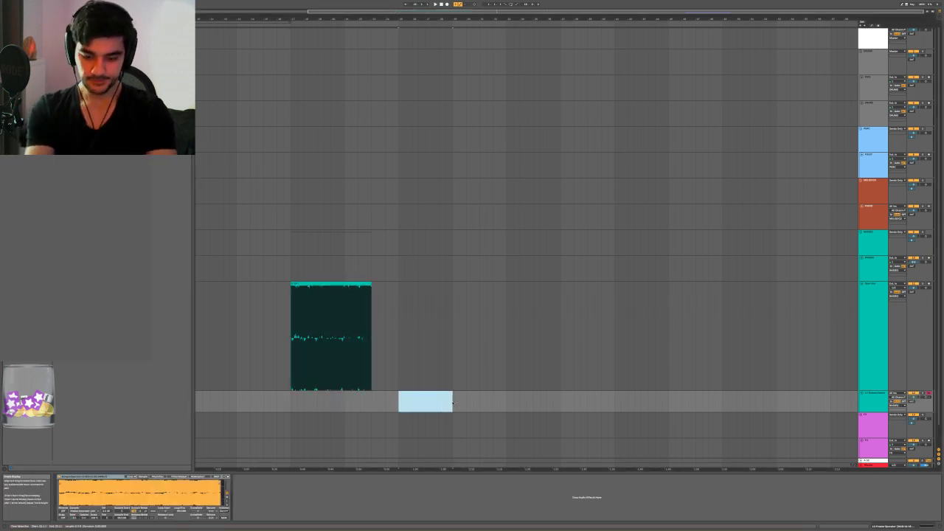
{"action": "key", "text": "ctrl+shift+m"}
{"action": "double_click", "coordinate": [126, 385]}
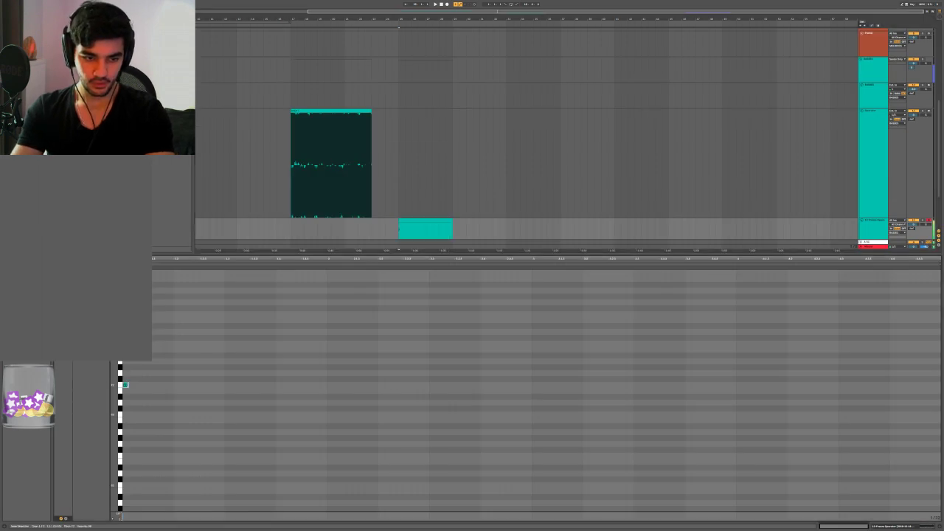
{"action": "left_click_drag", "start_coordinate": [153, 385], "coordinate": [940, 386]}
{"action": "key", "text": "Down"}
{"action": "key", "text": "shift+Tab"}
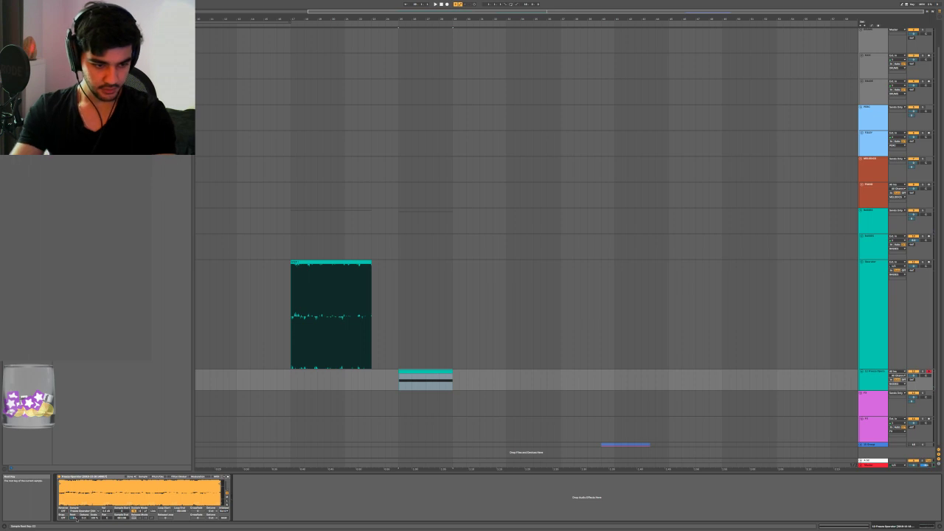
Audition the sustained note through Sampler and shorten its MIDI clip to half a bar
{"action": "key", "text": "space"}
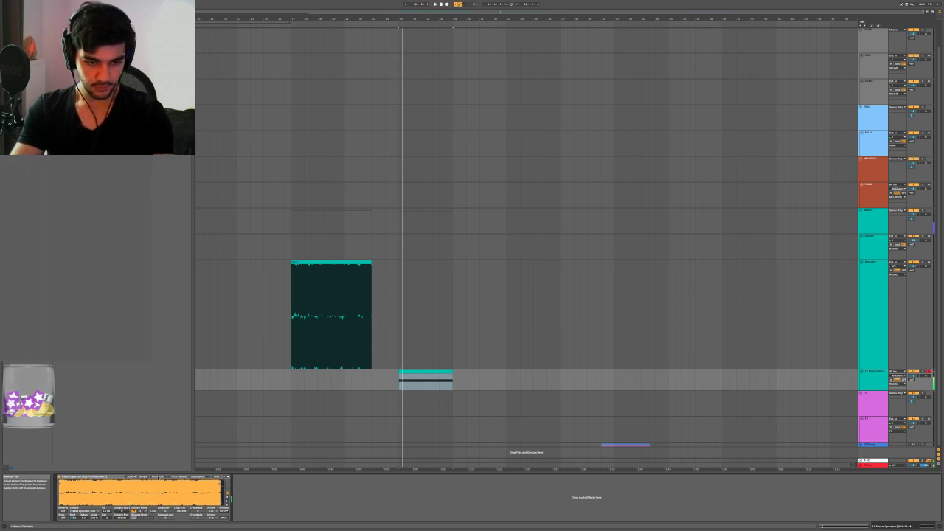
{"action": "left_click", "coordinate": [158, 476]}
{"action": "scroll", "coordinate": [409, 376], "scroll_direction": "up", "scroll_amount": 5, "text": "ctrl"}
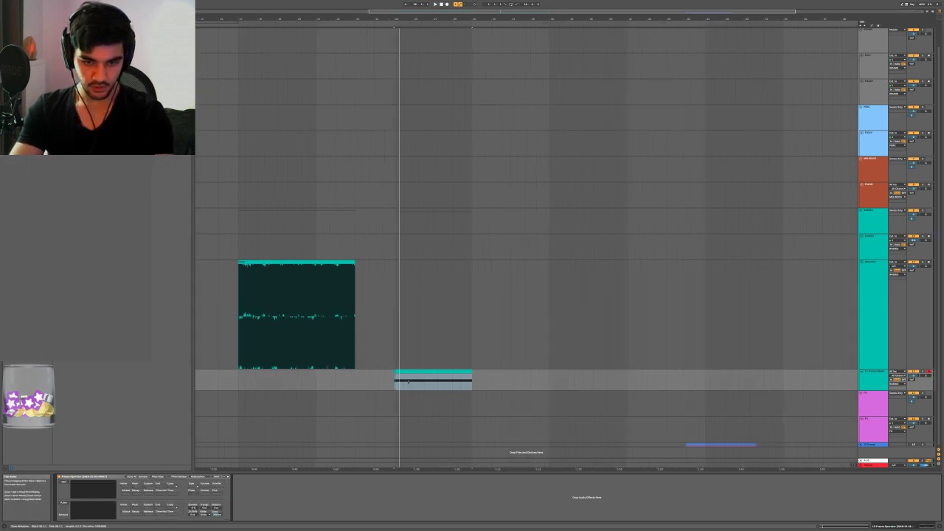
{"action": "left_click", "coordinate": [376, 377]}
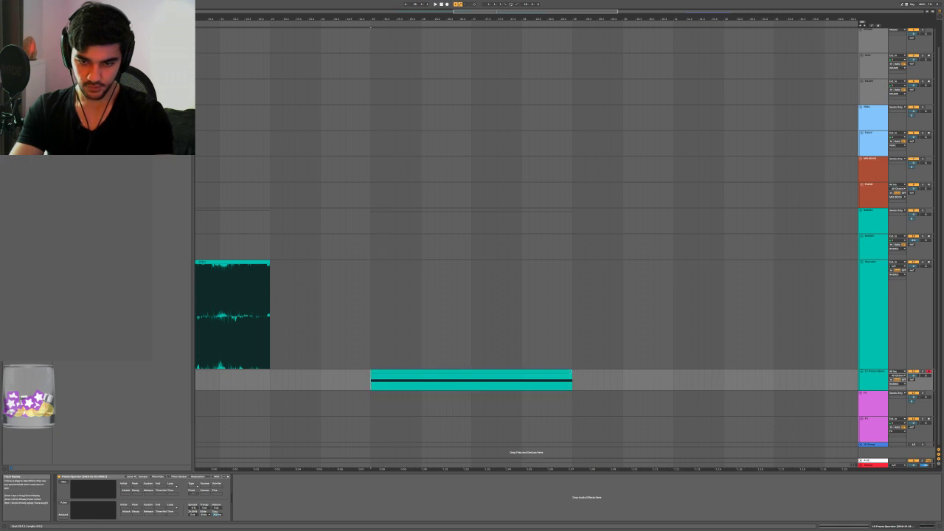
{"action": "left_click_drag", "start_coordinate": [573, 377], "coordinate": [396, 377]}
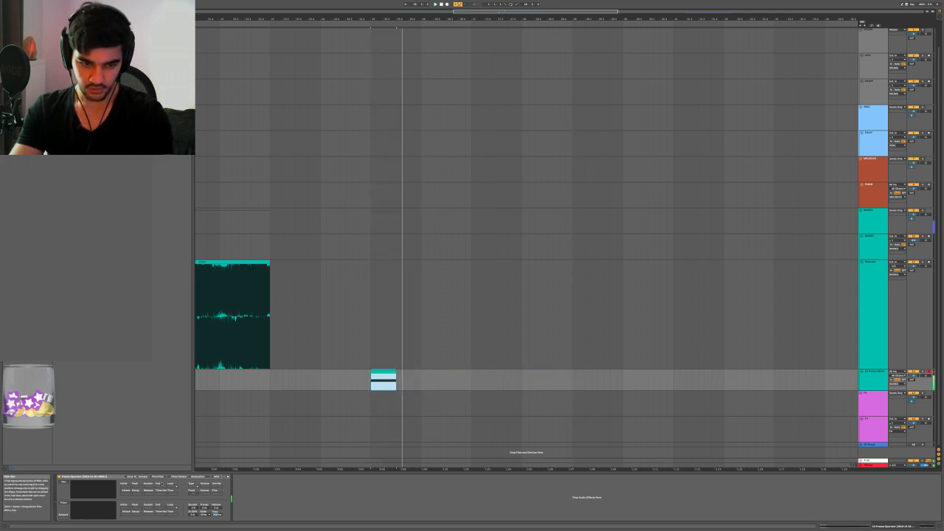
Turn on Sampler's modulation oscillator and filter during playback, and automate the filter frequency over the half-bar clip
{"action": "left_click", "coordinate": [154, 479]}
{"action": "key", "text": "space"}
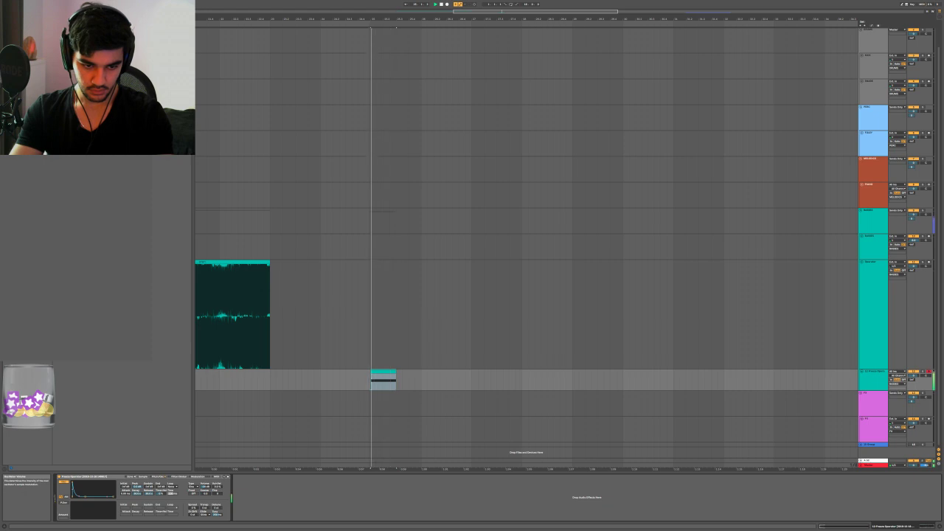
{"action": "left_click", "coordinate": [178, 477]}
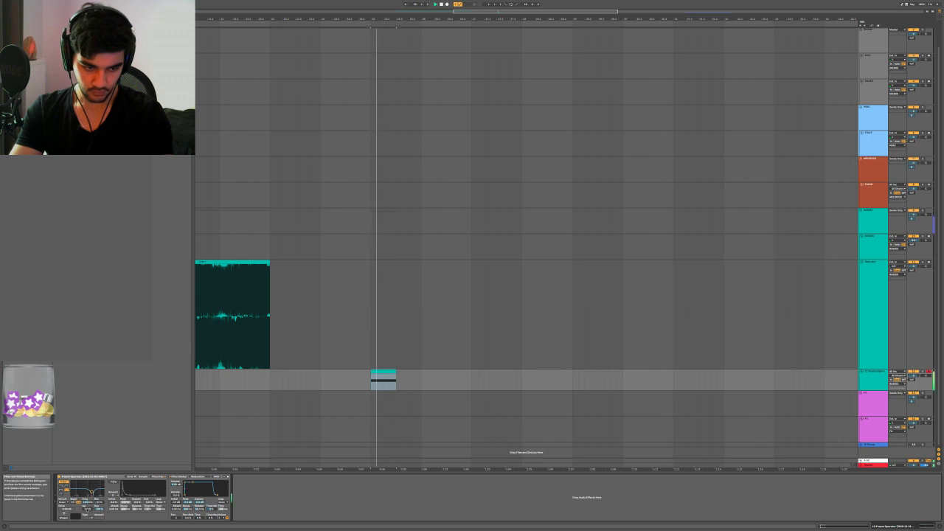
{"action": "key", "text": "a"}
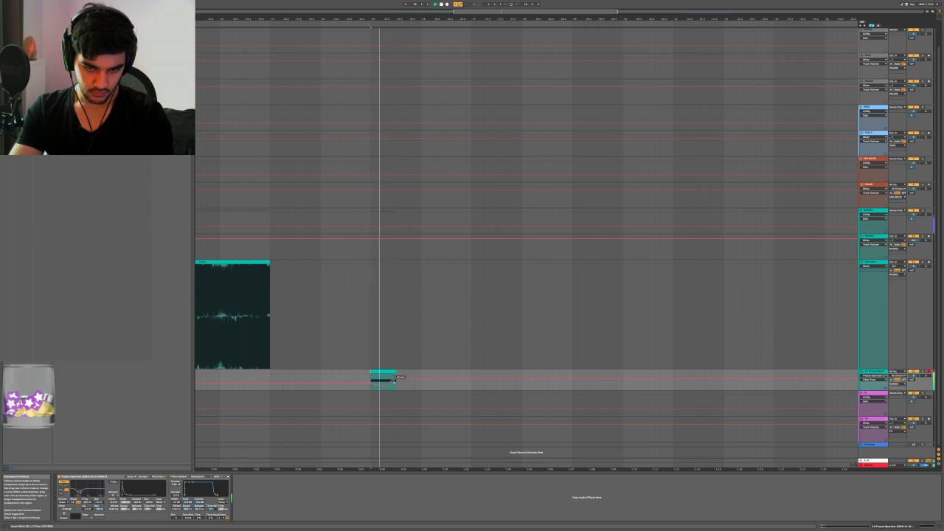
{"action": "key", "text": "a"}
Route Velocity to Sample Offset in Sampler's MIDI modulation settings
{"action": "left_click", "coordinate": [217, 477]}
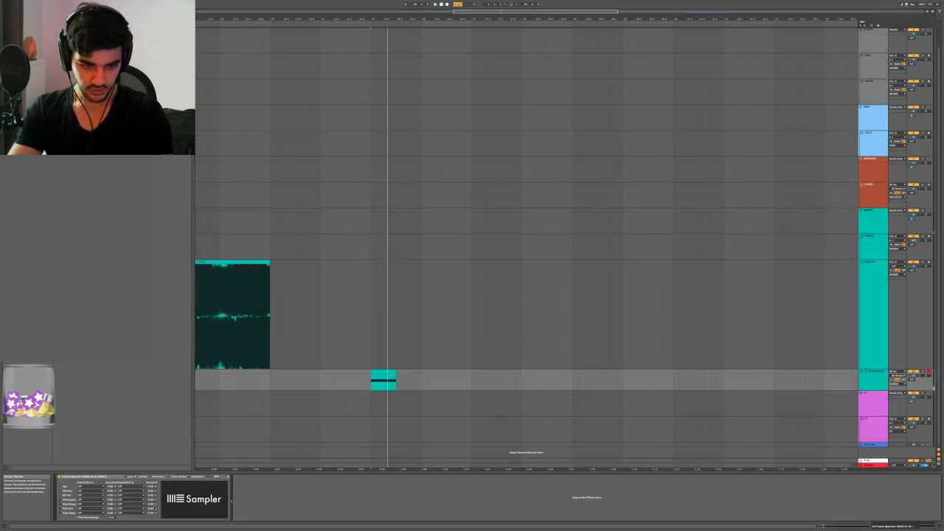
{"action": "left_click", "coordinate": [83, 491]}
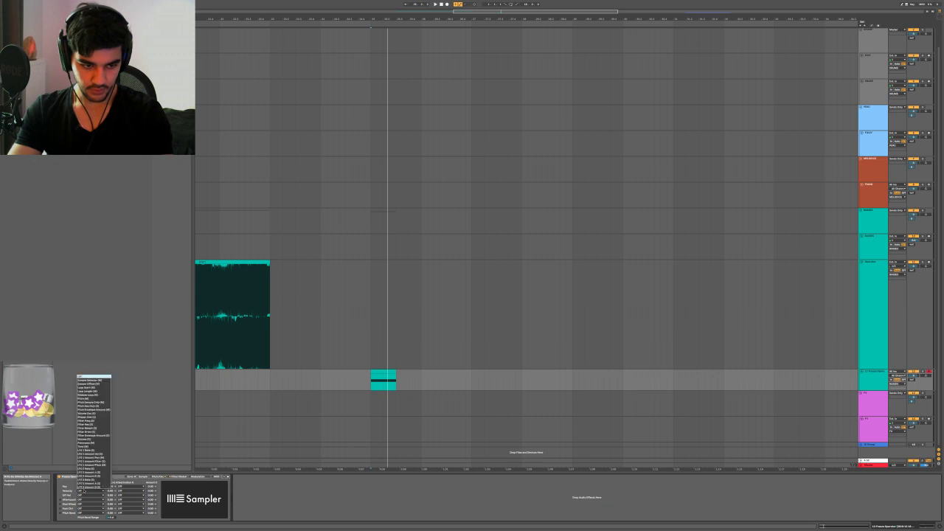
{"action": "left_click", "coordinate": [93, 380]}
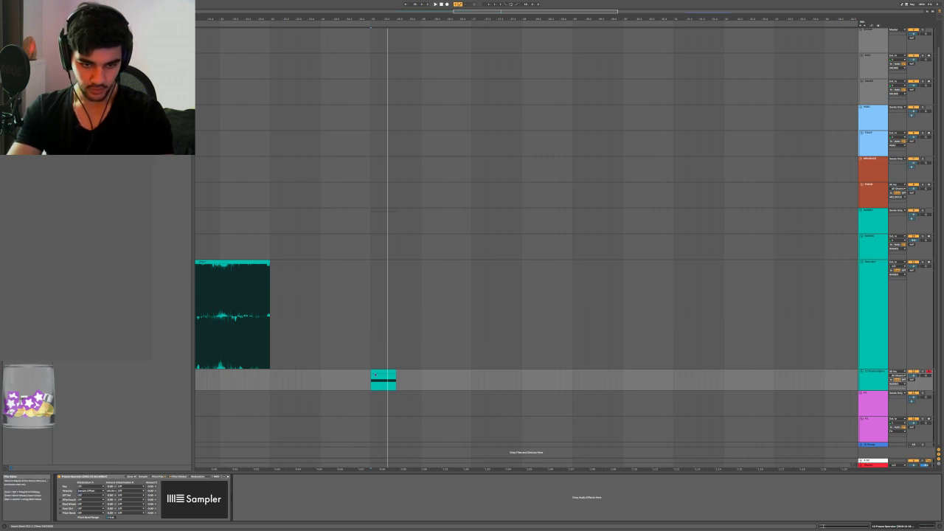
Compare the half-bar clip's note and its velocity with the waveform in Sampler's sample view
{"action": "double_click", "coordinate": [377, 371]}
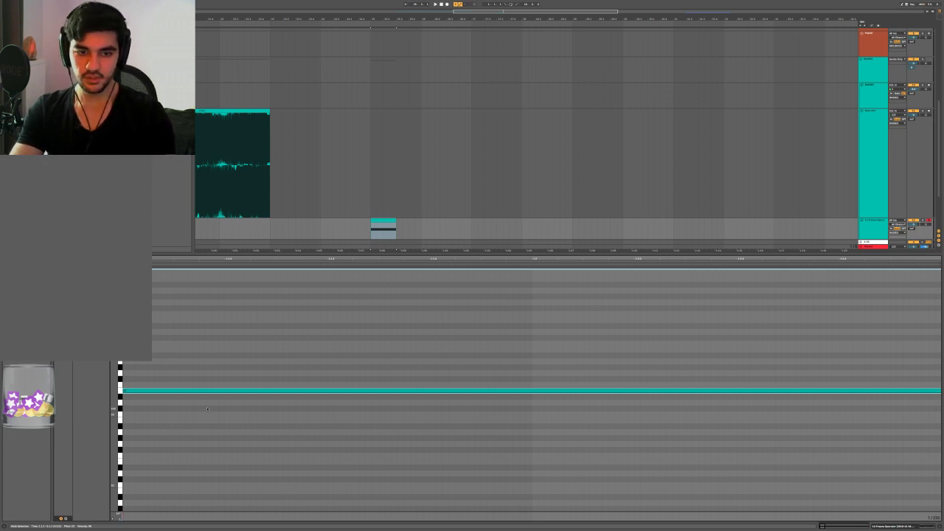
{"action": "key", "text": "shift+Tab"}
{"action": "left_click", "coordinate": [143, 476]}
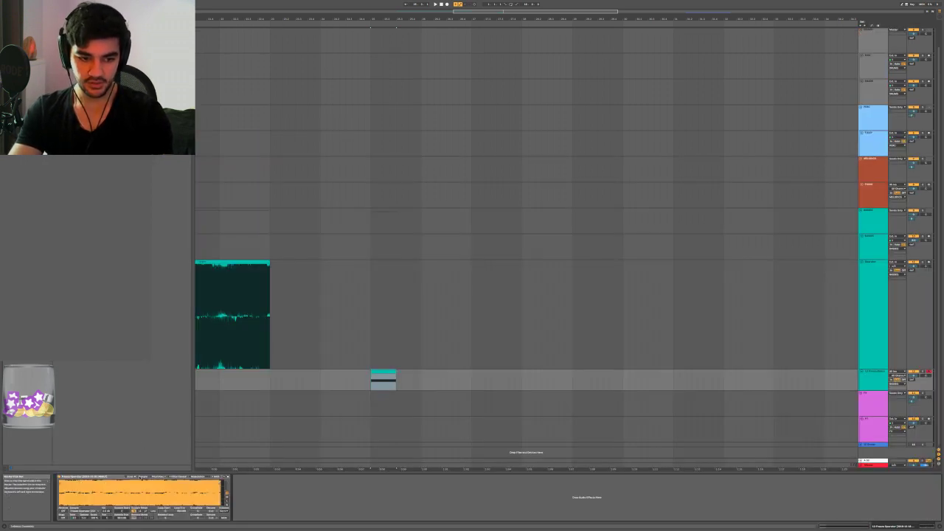
{"action": "double_click", "coordinate": [391, 387]}
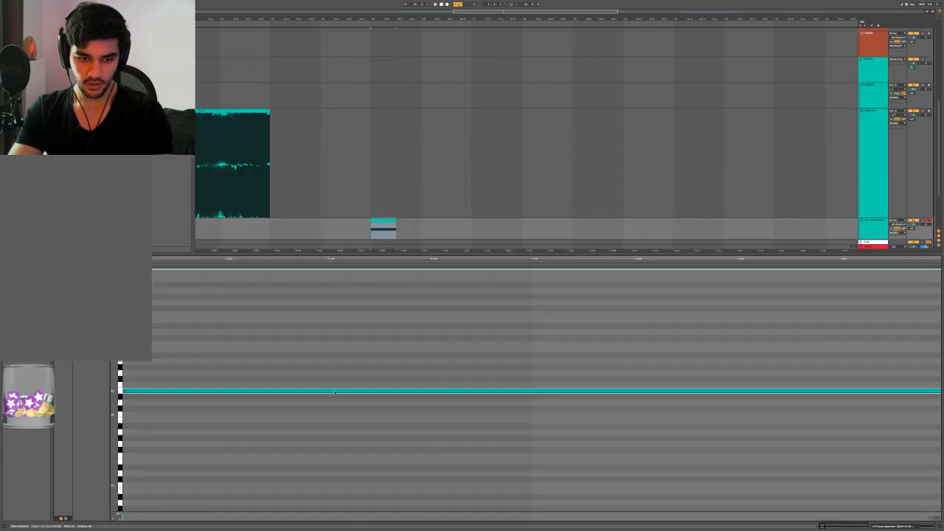
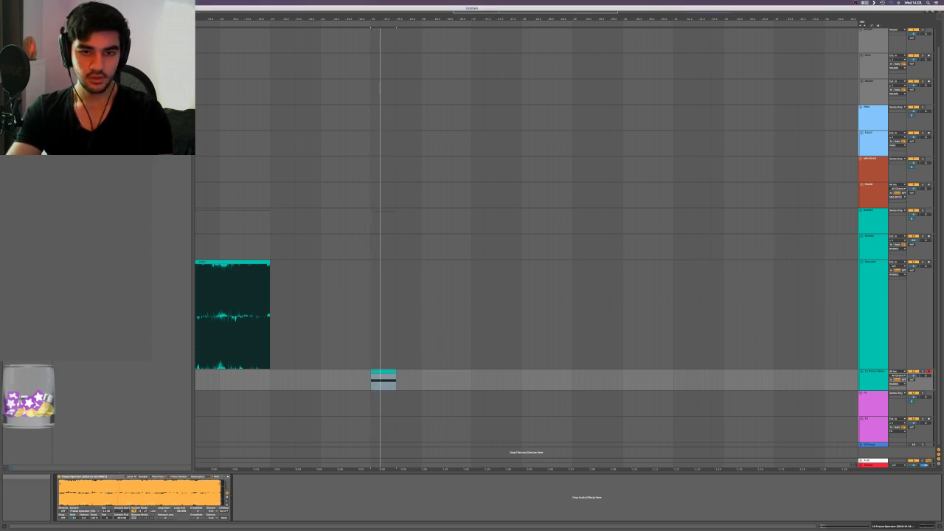
Enlarge the interface with the display zoom setting in the Look/Feel preferences
{"action": "key", "text": "super+comma"}
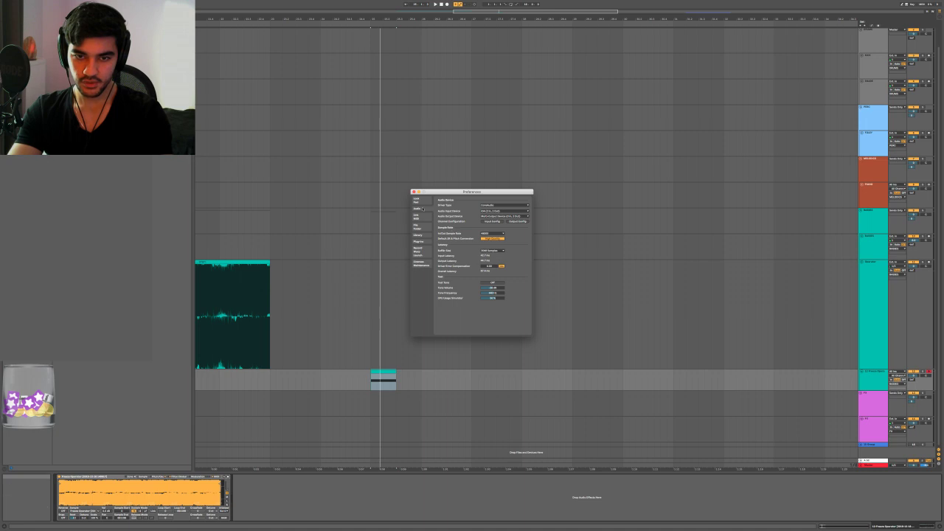
{"action": "left_click", "coordinate": [420, 202]}
{"action": "left_click_drag", "start_coordinate": [492, 233], "coordinate": [492, 212]}
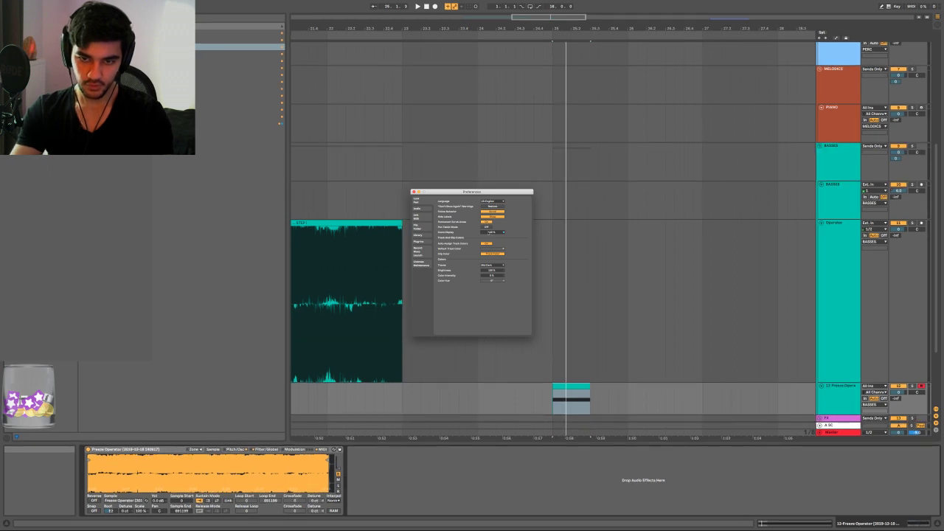
{"action": "key", "text": "Up"}
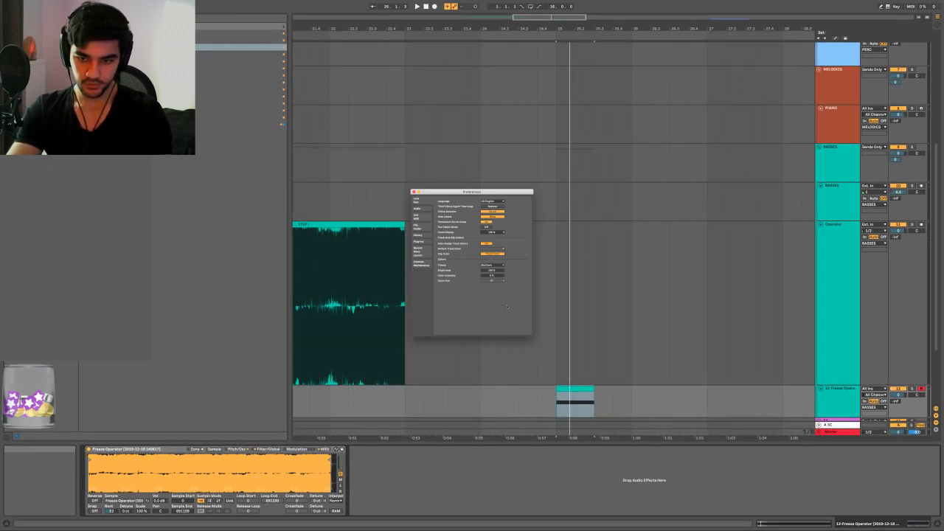
{"action": "scroll", "coordinate": [553, 317], "scroll_direction": "down", "scroll_amount": 3}
{"action": "left_click", "coordinate": [414, 192]}
Lower the velocity of the clip's note during playback to audition different sample offsets in Sampler
{"action": "scroll", "coordinate": [415, 320], "scroll_direction": "right", "scroll_amount": 4}
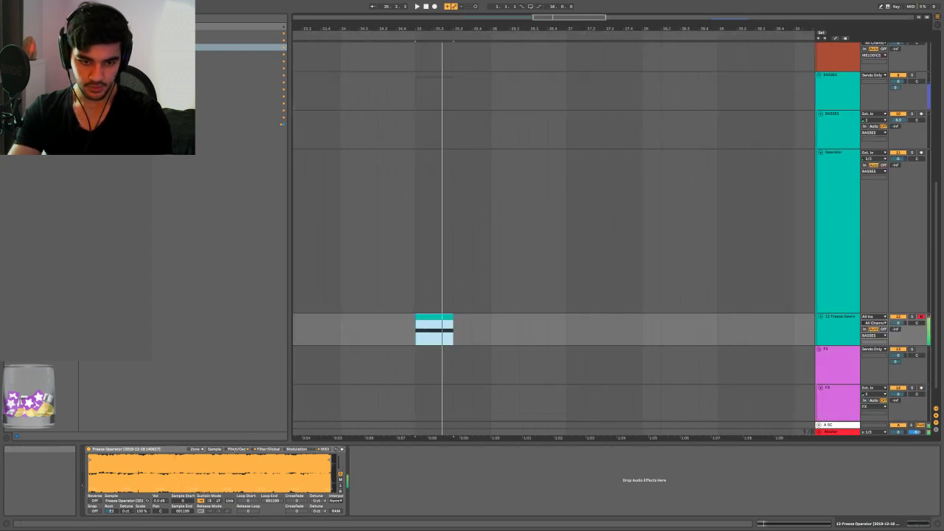
{"action": "left_click", "coordinate": [237, 449]}
{"action": "left_click", "coordinate": [267, 449]}
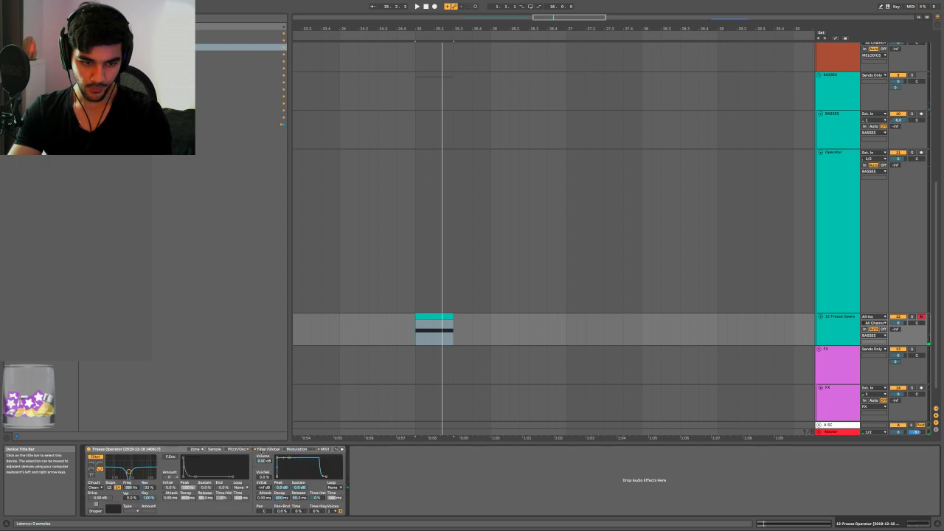
{"action": "left_click", "coordinate": [215, 449]}
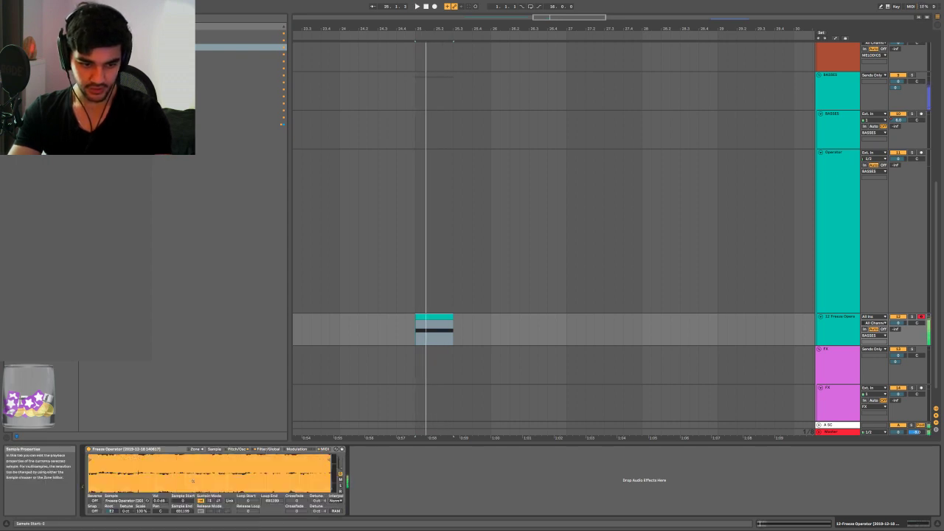
{"action": "double_click", "coordinate": [445, 318]}
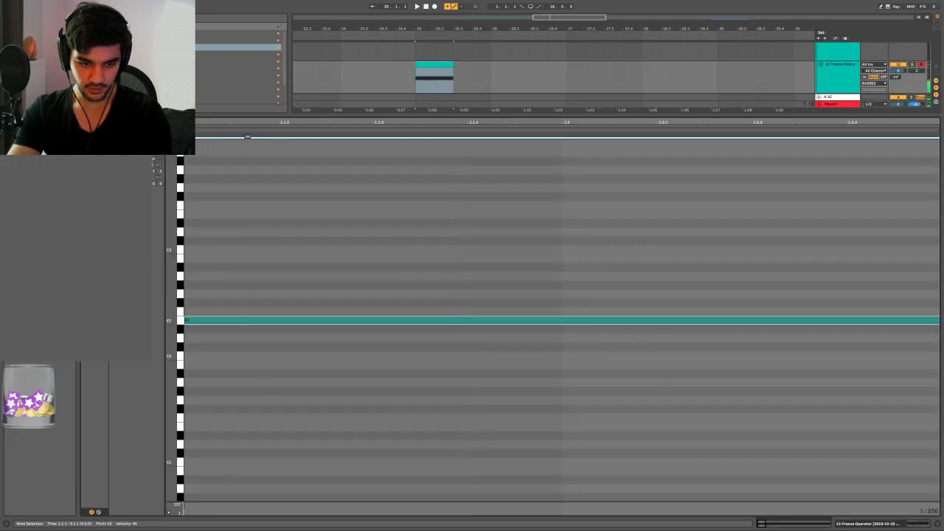
{"action": "key", "text": "space"}
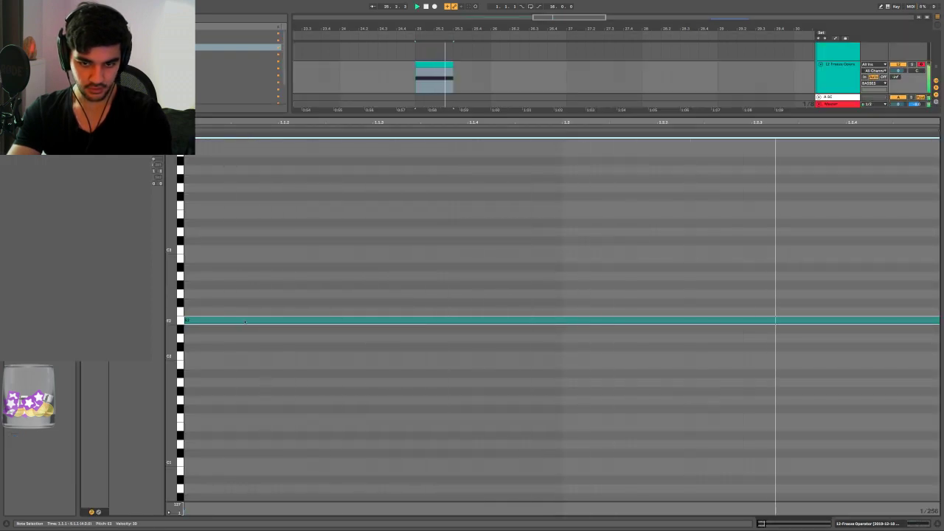
{"action": "key", "text": "shift+Tab"}
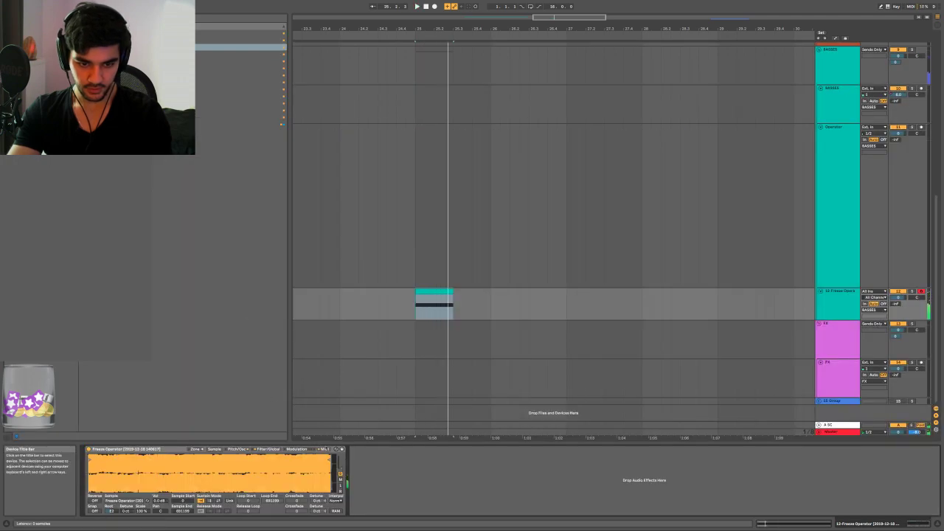
Set Sampler's pitch bend range to 12 semitones in its MIDI settings
{"action": "left_click", "coordinate": [326, 449]}
{"action": "key", "text": "Tab"}
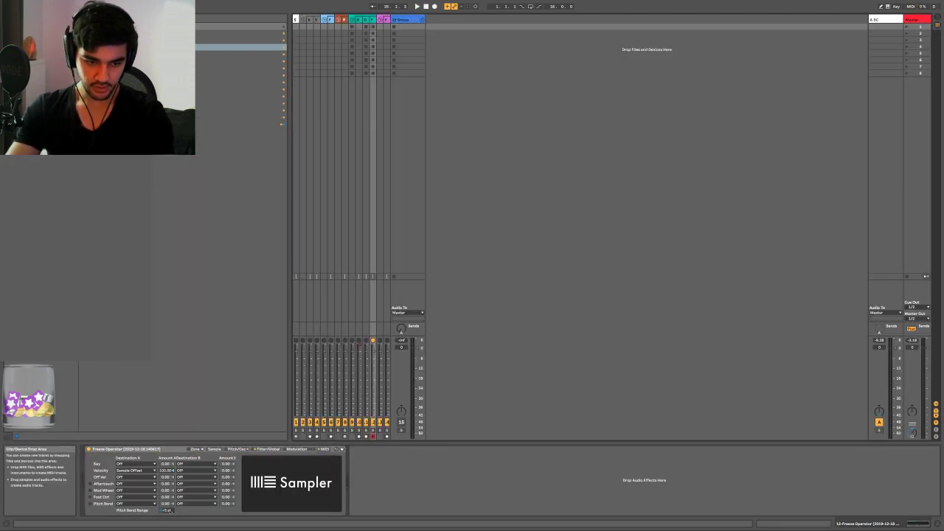
{"action": "key", "text": "Tab"}
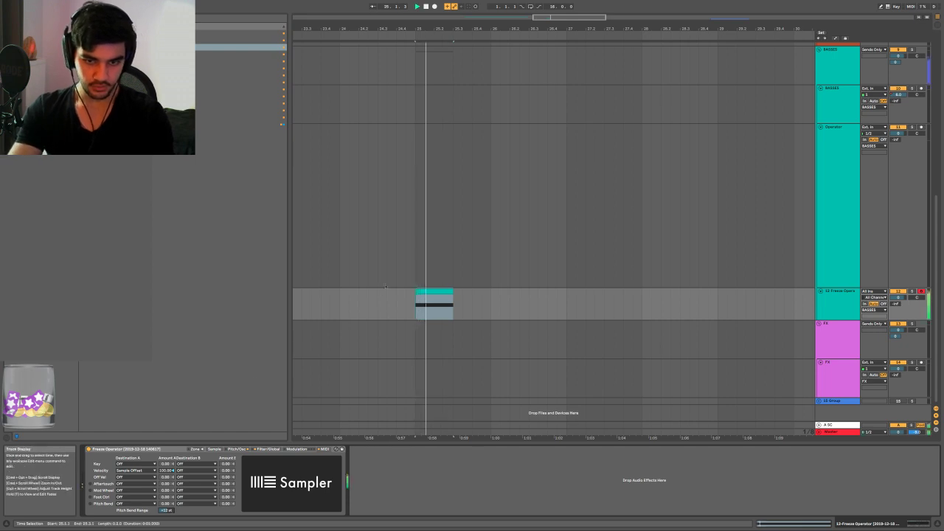
Draw a pitch bend envelope in the clip that curves up to 8191 just before beat 1.2 and falls back to zero
{"action": "key", "text": "shift+Tab"}
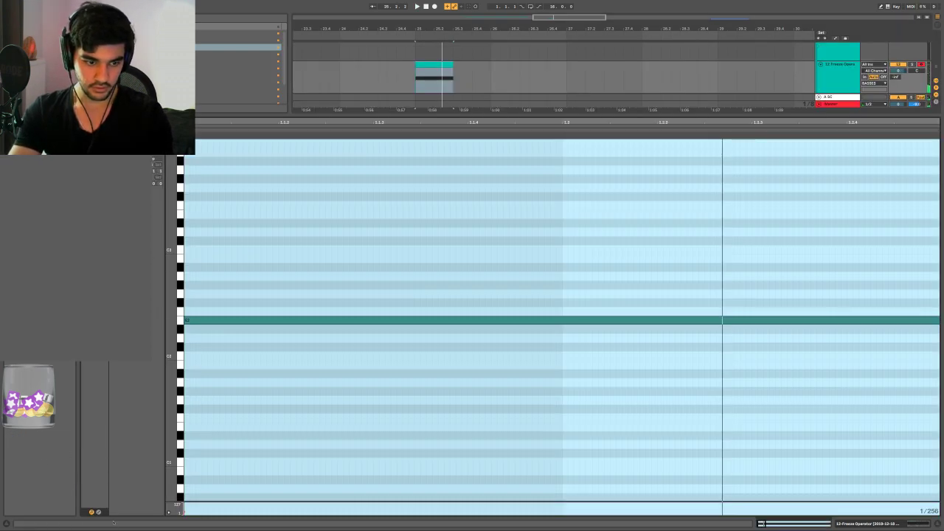
{"action": "left_click", "coordinate": [98, 512]}
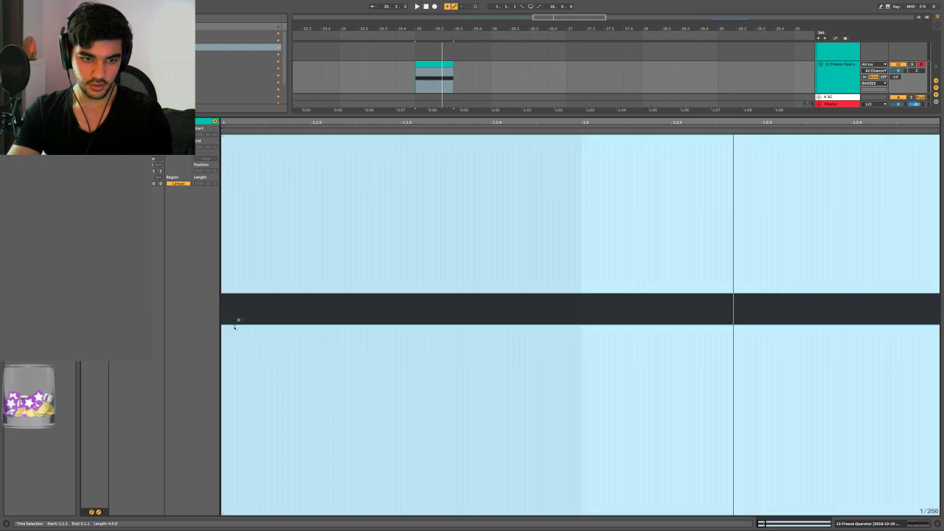
{"action": "left_click", "coordinate": [242, 321]}
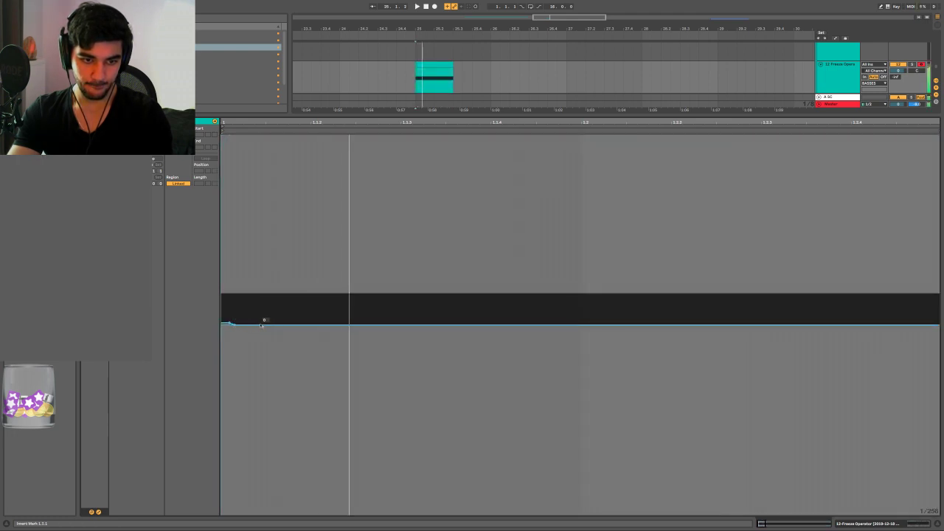
{"action": "left_click_drag", "start_coordinate": [263, 322], "coordinate": [472, 137]}
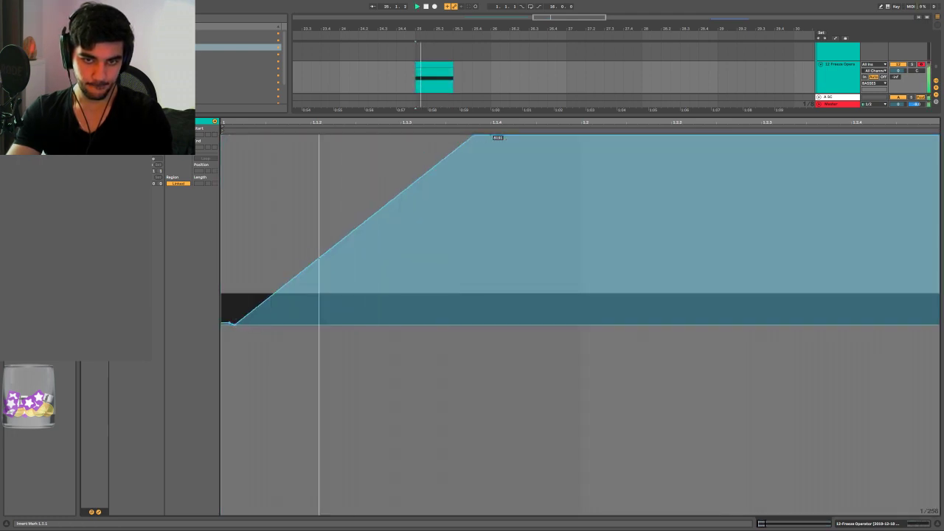
{"action": "left_click_drag", "start_coordinate": [598, 137], "coordinate": [602, 324]}
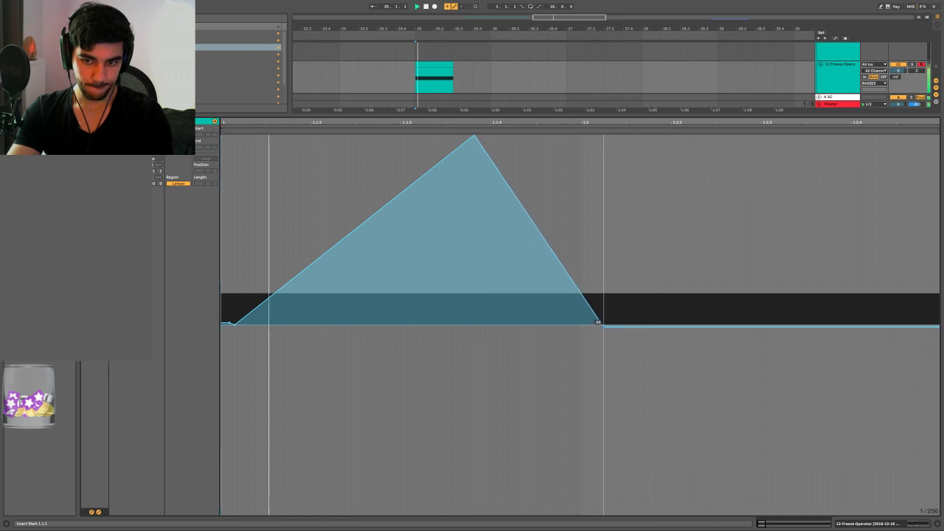
{"action": "left_click_drag", "start_coordinate": [439, 166], "coordinate": [450, 288]}
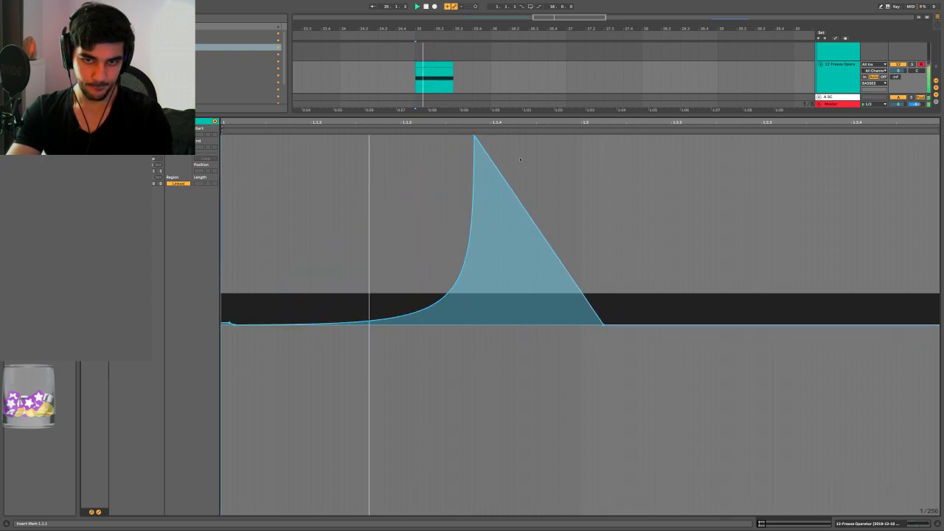
{"action": "left_click_drag", "start_coordinate": [476, 138], "coordinate": [543, 138]}
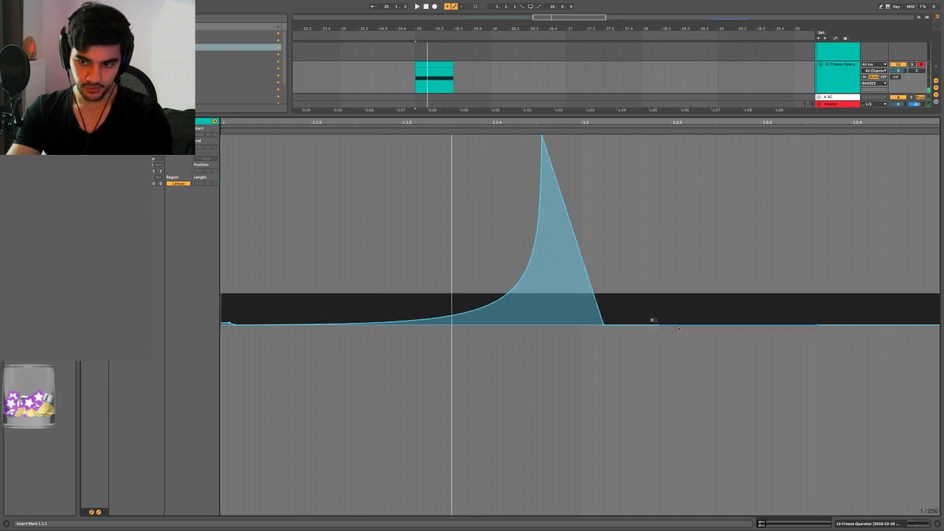
Add a full downward pitch bend in the second beat with a curved return to zero at the clip's end, and audition it
{"action": "left_click_drag", "start_coordinate": [679, 325], "coordinate": [682, 514]}
{"action": "left_click_drag", "start_coordinate": [729, 443], "coordinate": [703, 394]}
{"action": "key", "text": "space"}
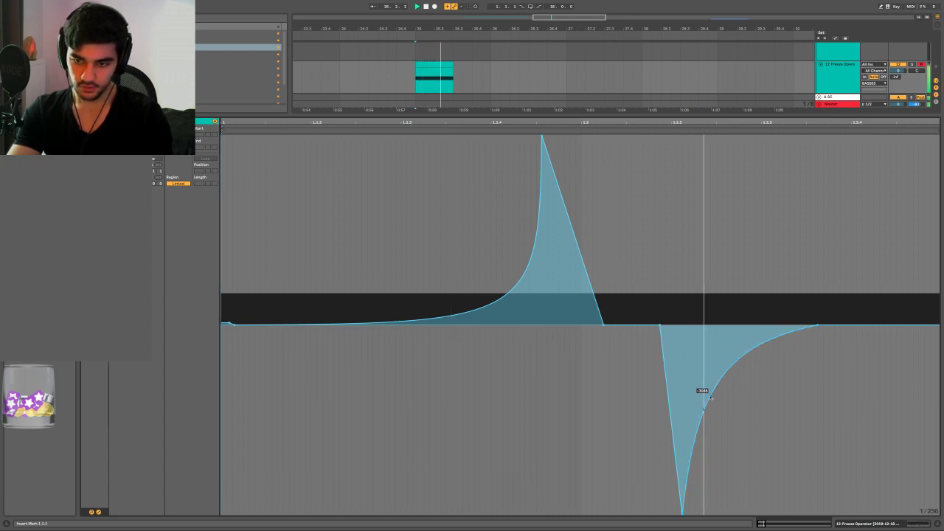
{"action": "left_click_drag", "start_coordinate": [815, 324], "coordinate": [938, 325]}
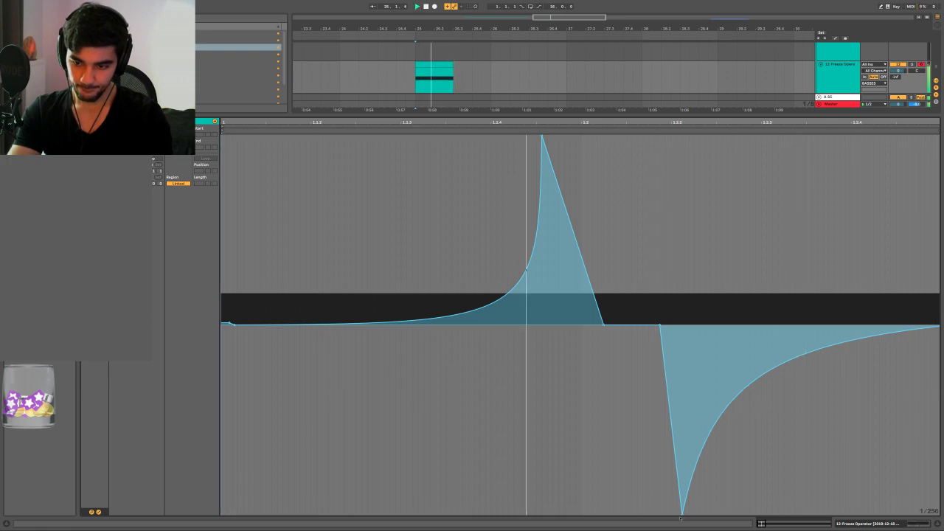
{"action": "left_click_drag", "start_coordinate": [682, 513], "coordinate": [738, 510]}
{"action": "key", "text": "space"}
{"action": "key", "text": "space"}
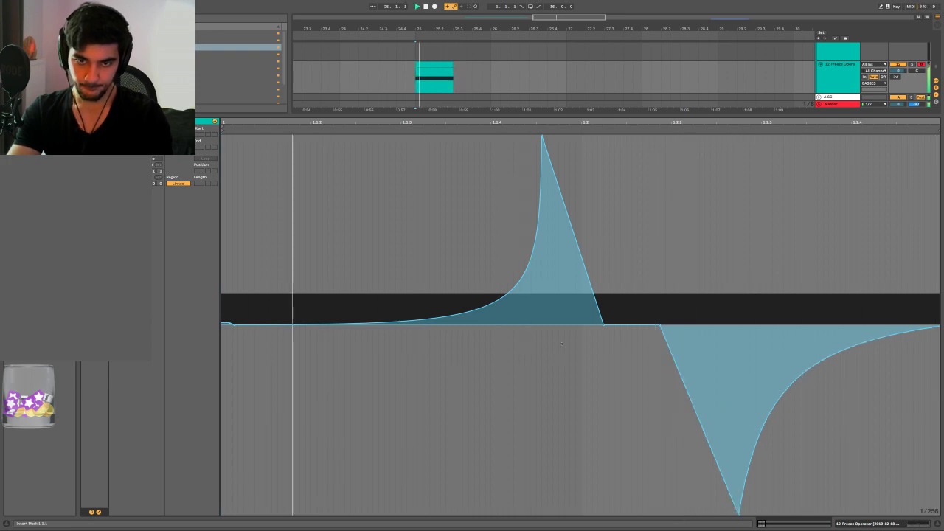
{"action": "key", "text": "a"}
{"action": "key", "text": "a"}
{"action": "key", "text": "space"}
{"action": "key", "text": "shift+Tab"}
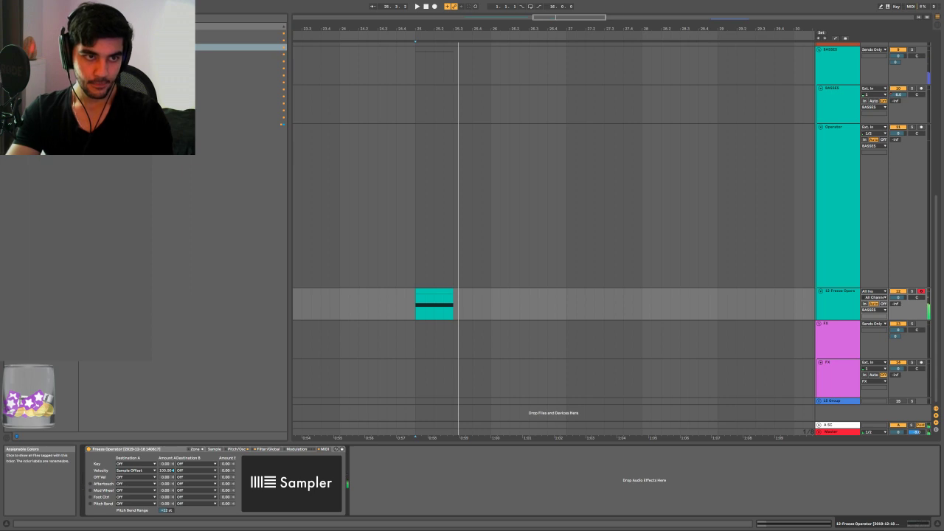
Show the available plug-ins in the browser
{"action": "left_click", "coordinate": [29, 54]}
{"action": "left_click", "coordinate": [30, 60]}
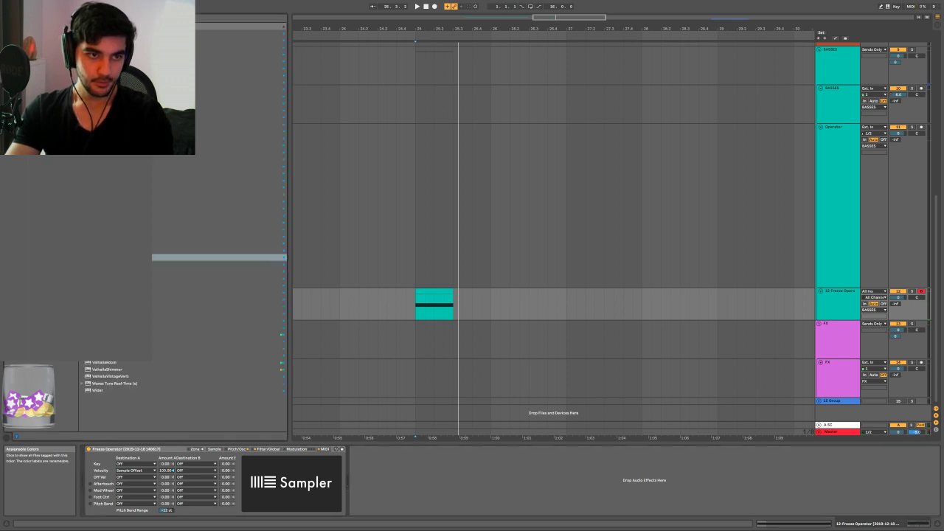
Add the OTT multiband preset after the Sampler on the Freeze Operator track and lower its Amount while auditioning the clip
{"action": "double_click", "coordinate": [148, 145]}
{"action": "key", "text": "space"}
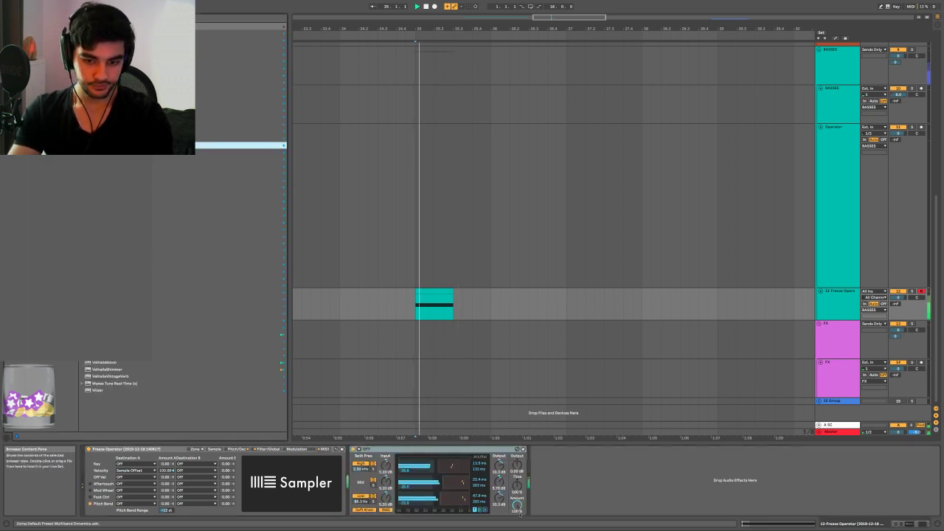
{"action": "left_click_drag", "start_coordinate": [517, 506], "coordinate": [517, 527]}
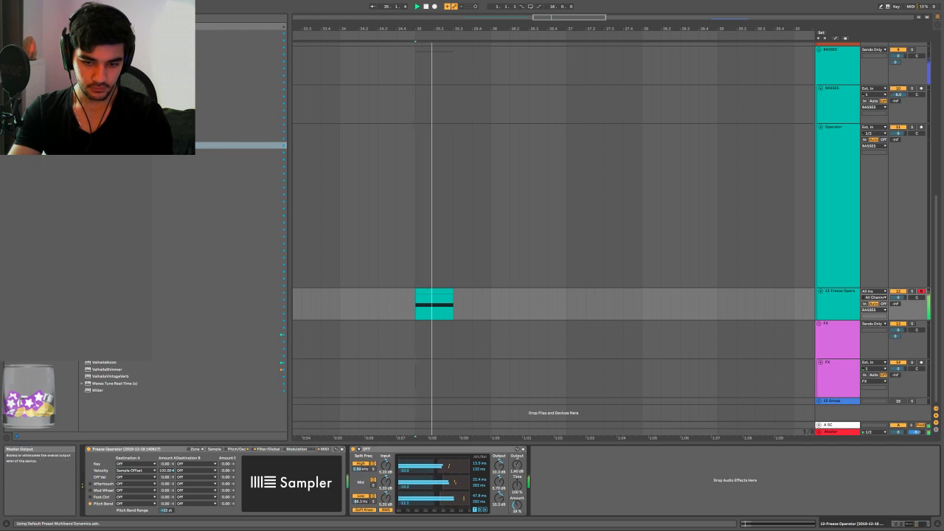
{"action": "key", "text": "space"}
Add an Auto Filter to the Freeze Operator track, place it between the Sampler and OTT, and audition the clip
{"action": "double_click", "coordinate": [239, 40]}
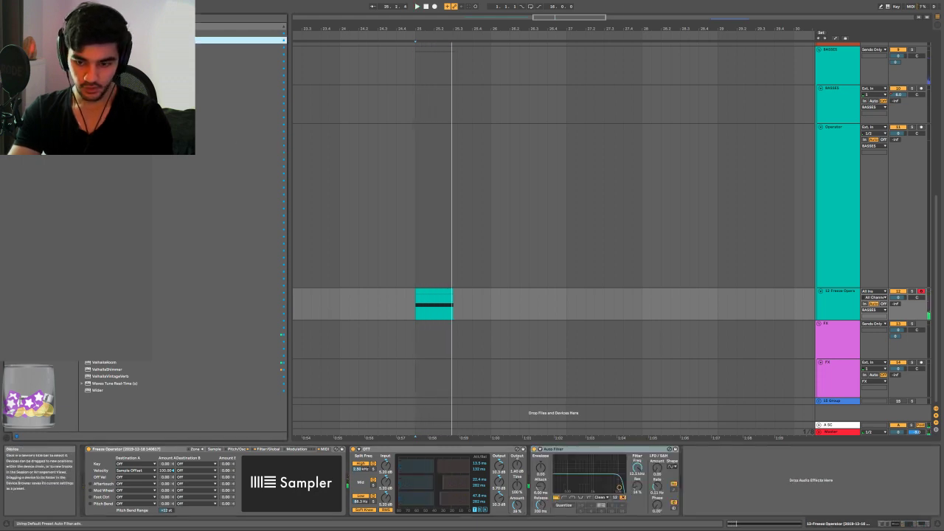
{"action": "left_click_drag", "start_coordinate": [579, 449], "coordinate": [372, 470]}
{"action": "key", "text": "space"}
{"action": "key", "text": "space"}
{"action": "key", "text": "space"}
{"action": "key", "text": "space"}
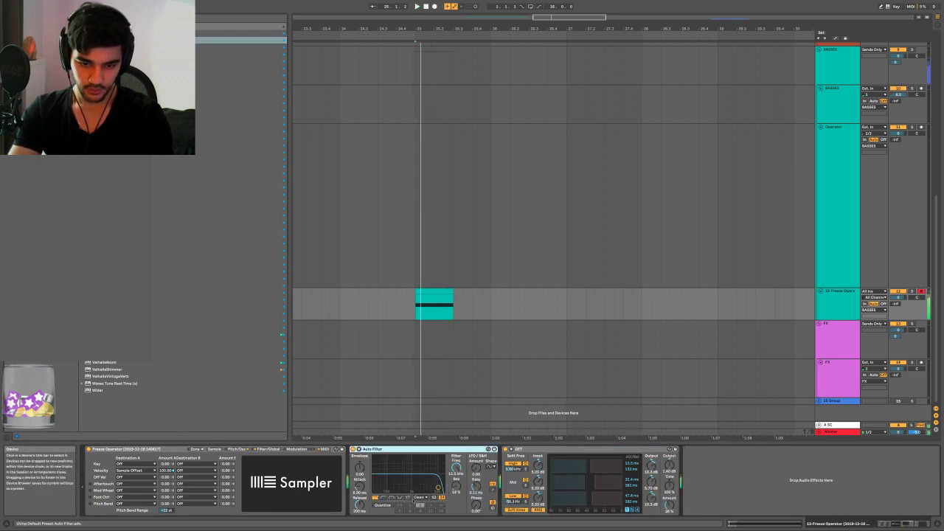
Set the Auto Filter to the Morph type and draw frequency automation over the bar 25 clip that dips, rises and falls off
{"action": "left_click", "coordinate": [407, 498]}
{"action": "key", "text": "a"}
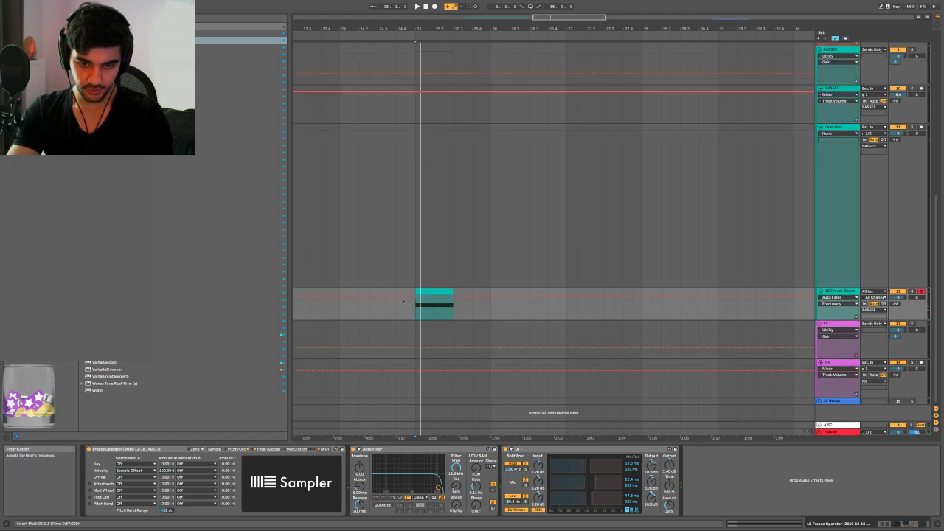
{"action": "key", "text": "space"}
{"action": "key", "text": "space"}
{"action": "left_click_drag", "start_coordinate": [418, 302], "coordinate": [457, 314]}
{"action": "key", "text": "space"}
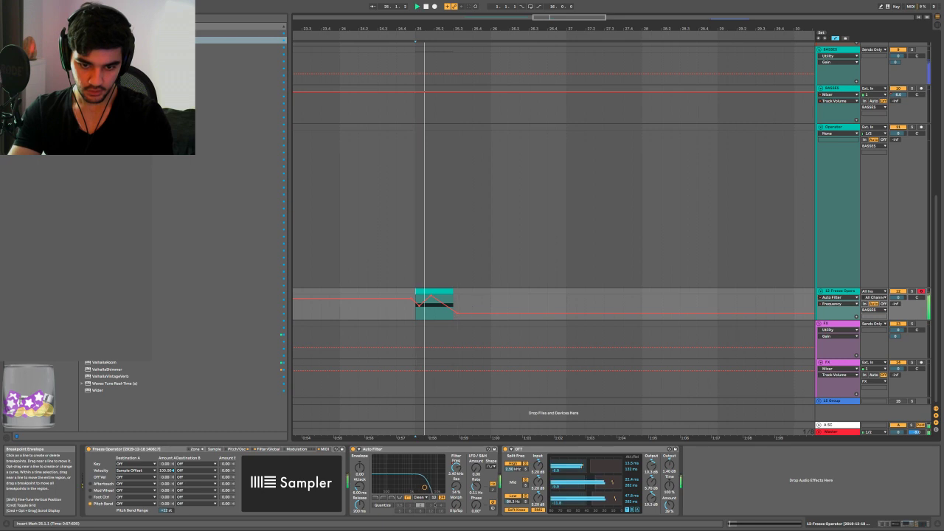
{"action": "key", "text": "space"}
Bring up the Auto Filter's Morph automation and draw a steep rise from the start of the bar 25 clip
{"action": "left_click", "coordinate": [456, 504]}
{"action": "left_click", "coordinate": [415, 324]}
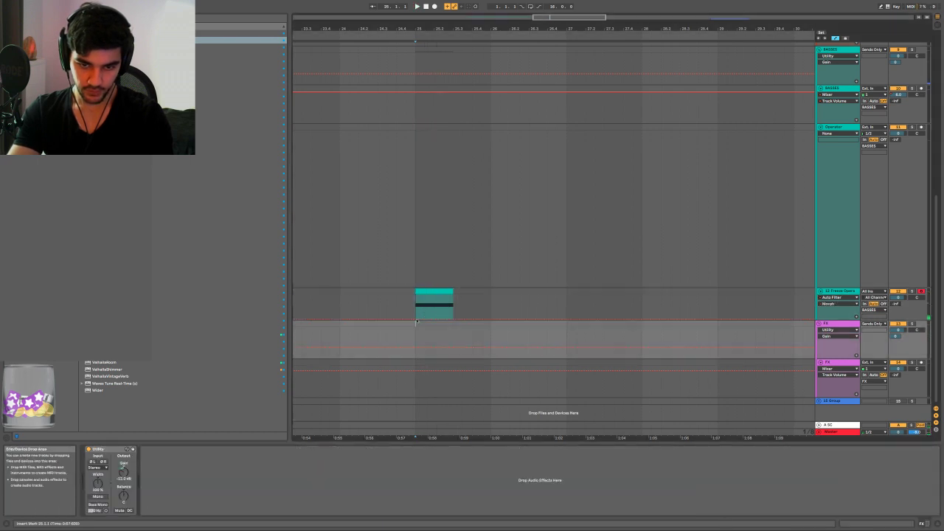
{"action": "left_click", "coordinate": [425, 315]}
{"action": "key", "text": "space"}
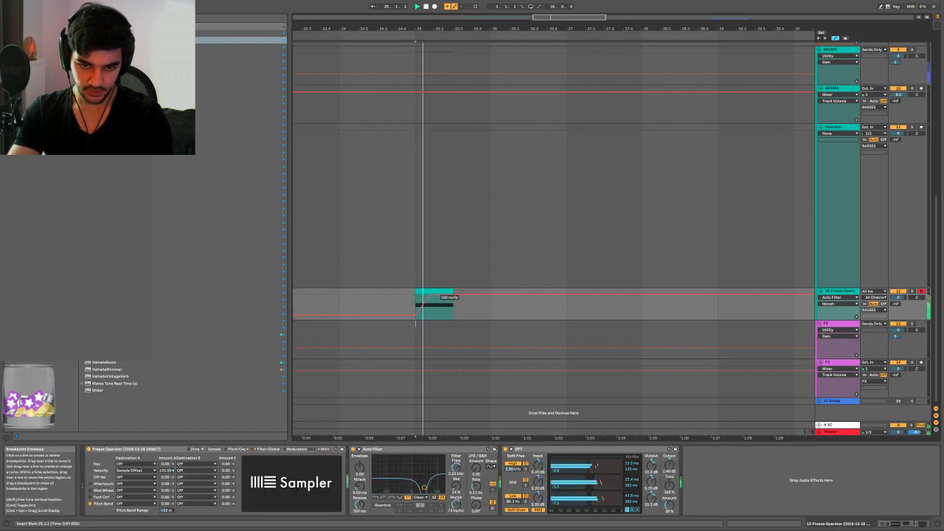
{"action": "key", "text": "space"}
Reshape the Morph automation so it rises to a peak mid-clip and falls towards the clip's end, auditioning the result
{"action": "left_click_drag", "start_coordinate": [458, 294], "coordinate": [441, 303]}
{"action": "key", "text": "space"}
{"action": "scroll", "coordinate": [433, 298], "scroll_direction": "up", "scroll_amount": 3}
{"action": "key", "text": "space"}
{"action": "key", "text": "space"}
{"action": "key", "text": "space"}
{"action": "key", "text": "space"}
{"action": "key", "text": "space"}
{"action": "key", "text": "space"}
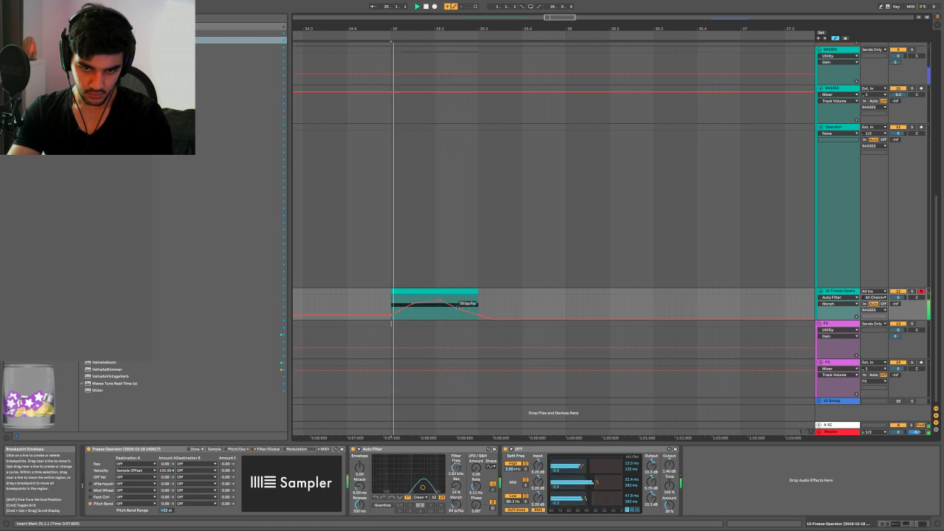
{"action": "key", "text": "space"}
{"action": "key", "text": "space"}
{"action": "left_click_drag", "start_coordinate": [438, 300], "coordinate": [440, 297]}
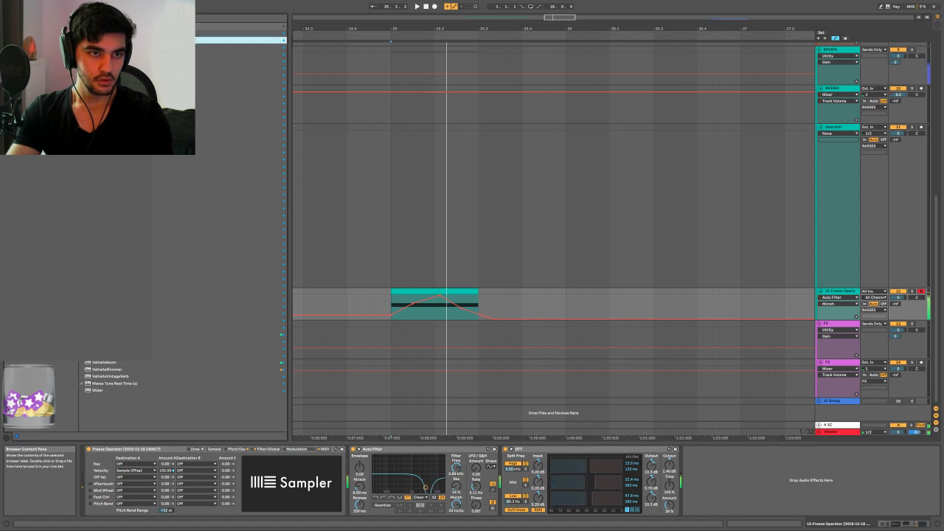
Add an Amp after OTT, try the Boost and Heavy amp types, and reduce its Dry/Wet mix
{"action": "double_click", "coordinate": [125, 34]}
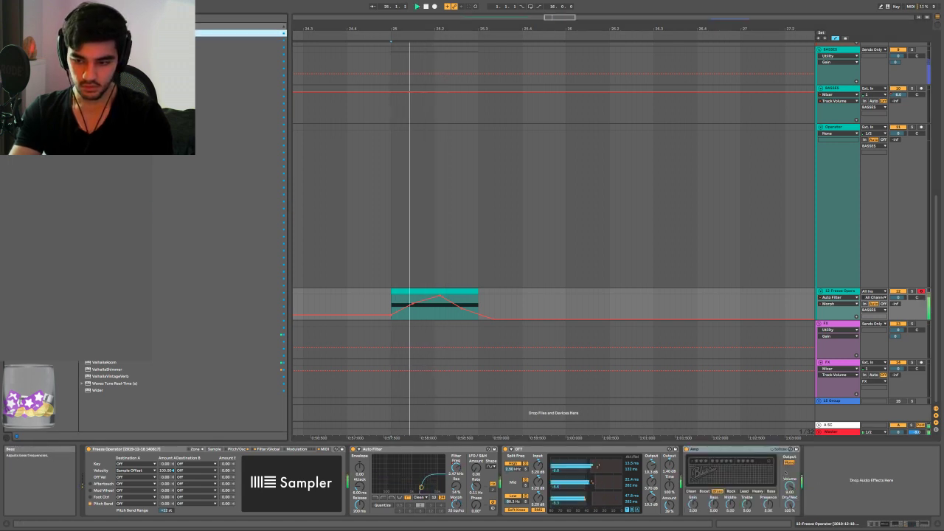
{"action": "left_click", "coordinate": [705, 491]}
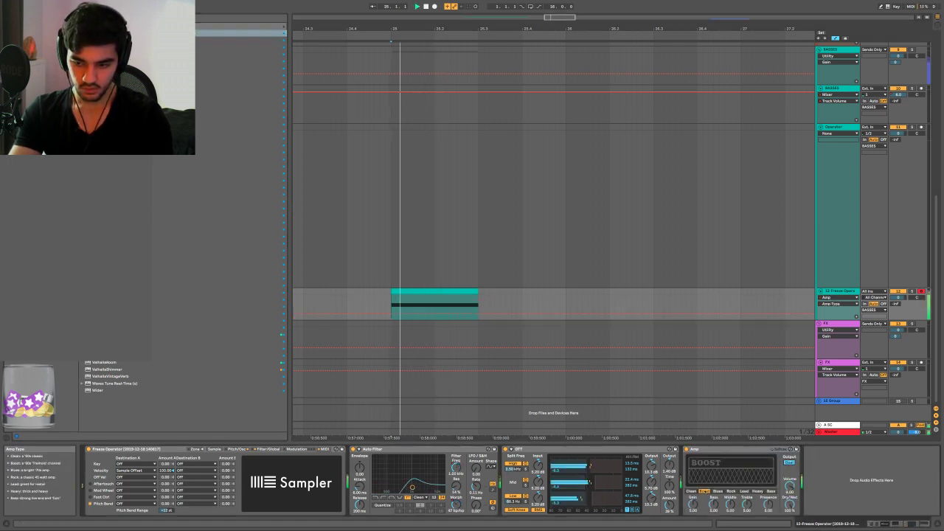
{"action": "left_click", "coordinate": [757, 491]}
{"action": "left_click", "coordinate": [790, 506]}
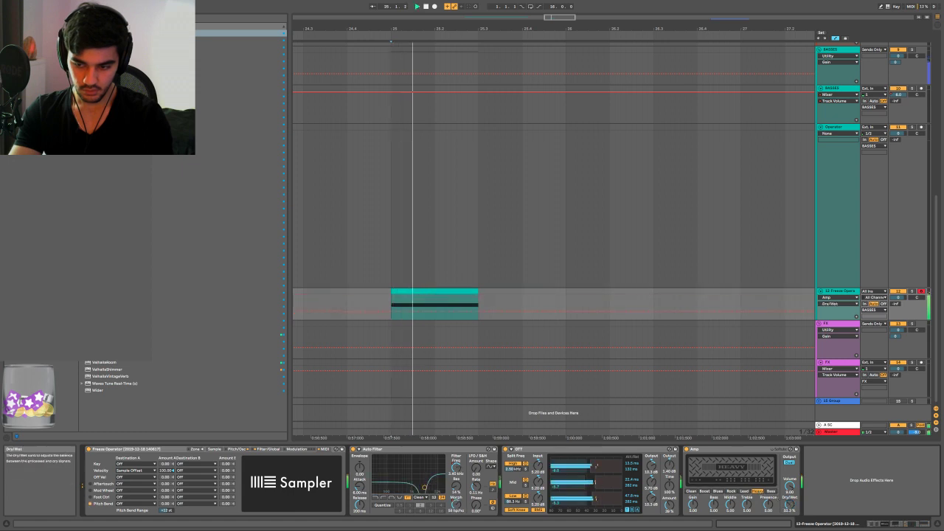
{"action": "left_click_drag", "start_coordinate": [789, 505], "coordinate": [789, 500]}
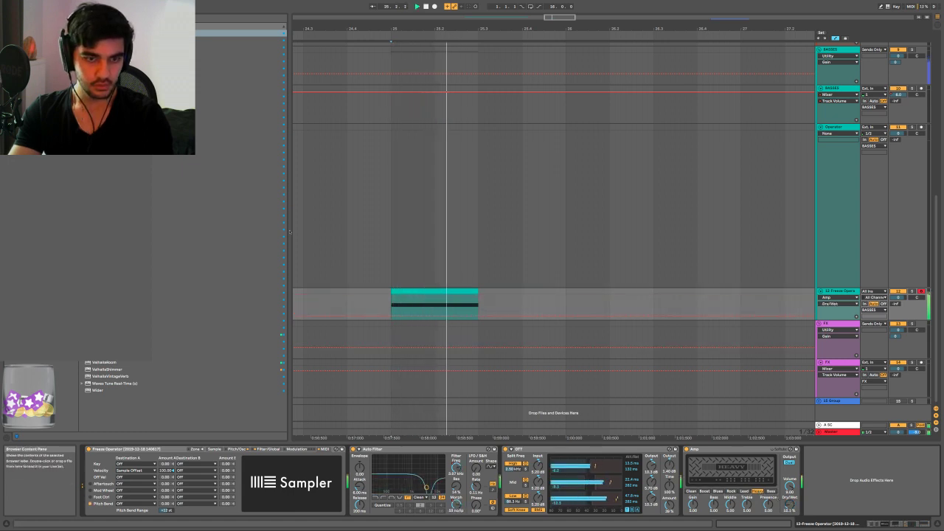
Set the Amp type to Blues, adjust its Volume and lower its Gain during playback
{"action": "key", "text": "space"}
{"action": "left_click", "coordinate": [713, 491]}
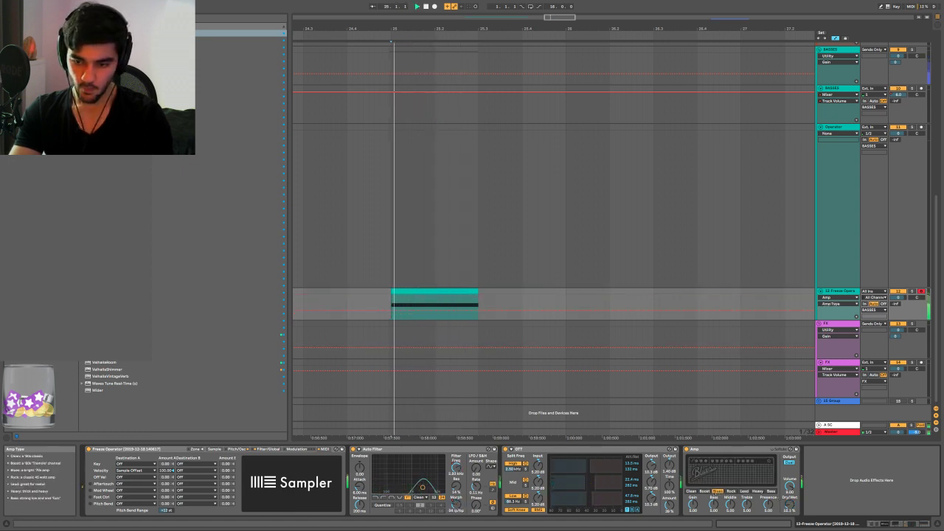
{"action": "left_click", "coordinate": [789, 487]}
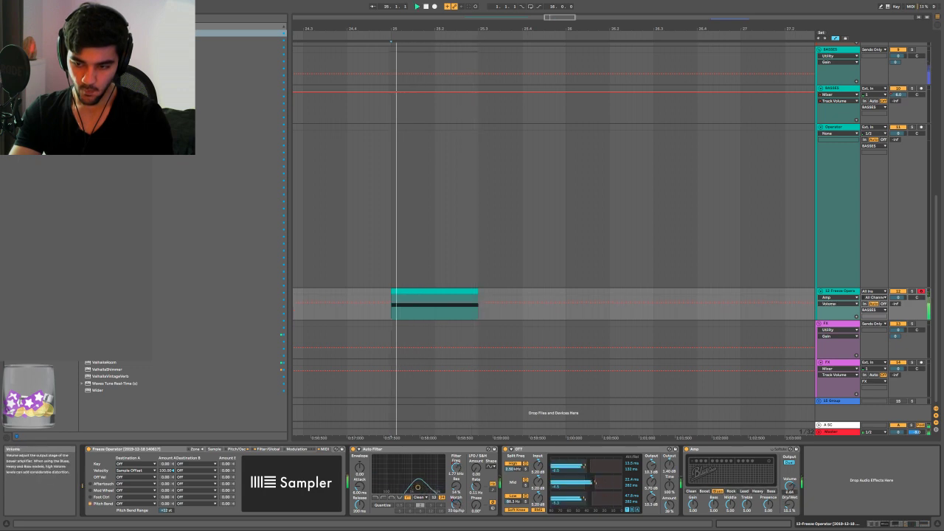
{"action": "left_click_drag", "start_coordinate": [693, 504], "coordinate": [693, 519]}
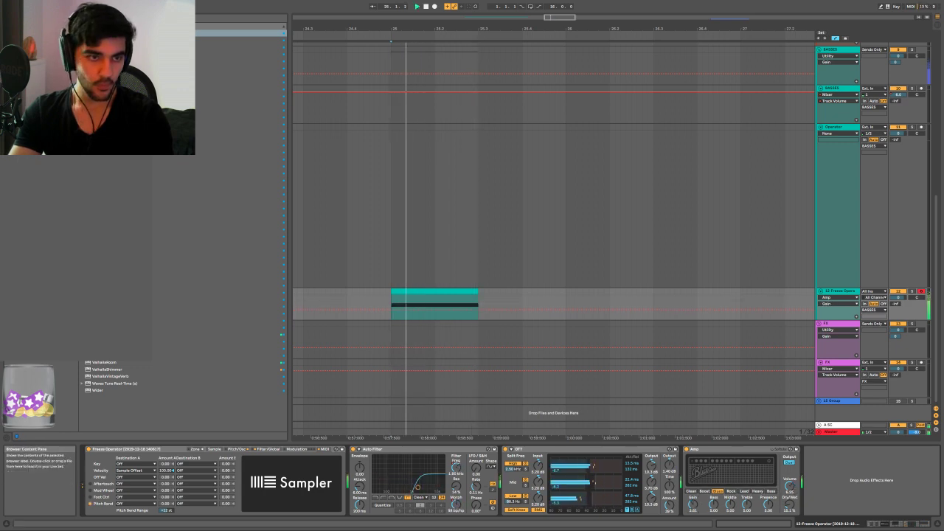
Add a Glue Compressor after the Amp, raise its Makeup gain, enable Soft clipping and hide the automation lanes
{"action": "double_click", "coordinate": [140, 131]}
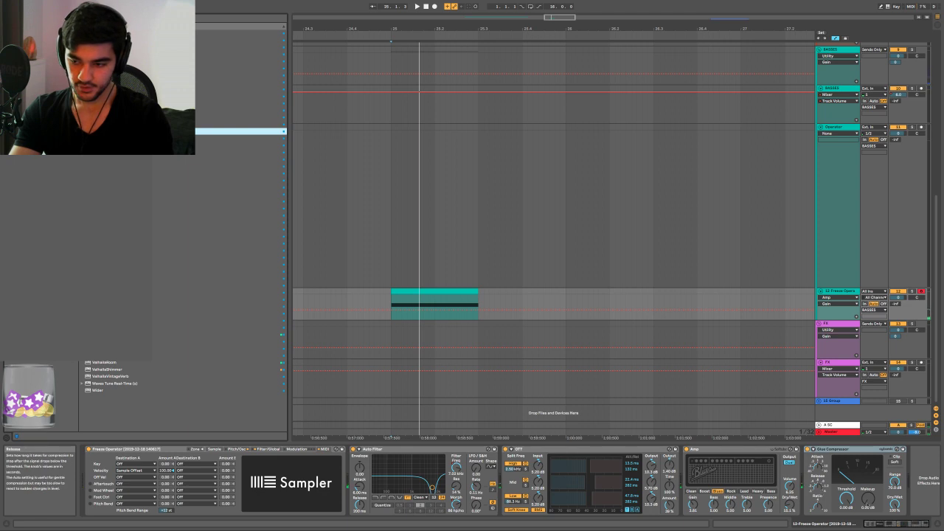
{"action": "key", "text": "space"}
{"action": "left_click_drag", "start_coordinate": [868, 499], "coordinate": [869, 480]}
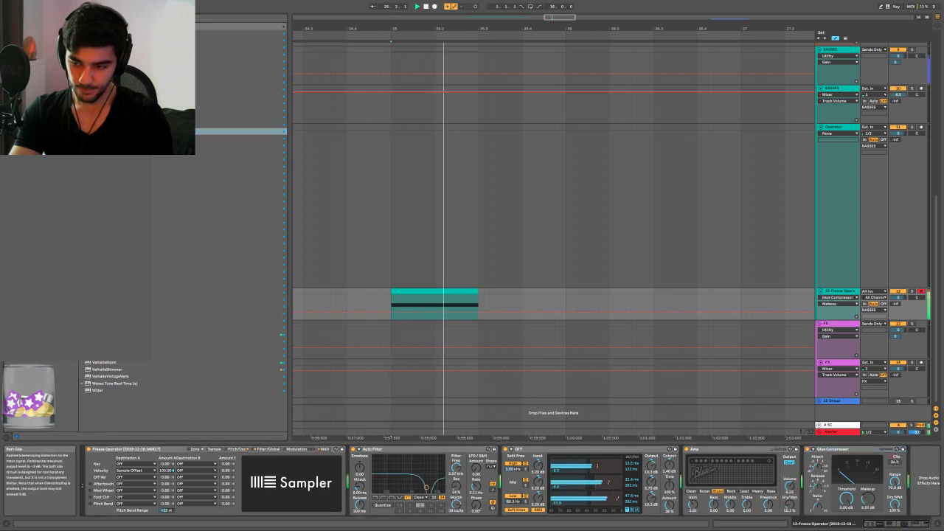
{"action": "left_click", "coordinate": [894, 462]}
{"action": "key", "text": "a"}
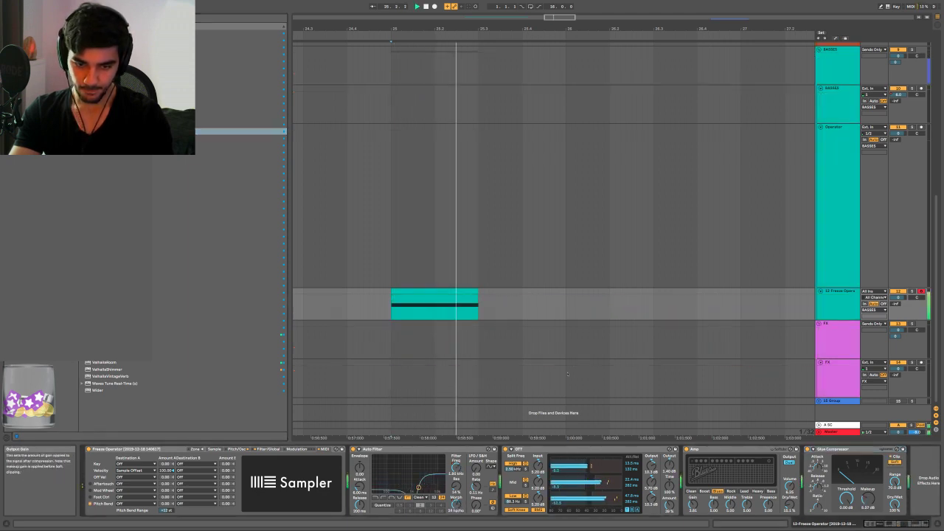
Enable the pitch envelope in the Pitch/Osc settings of the Freeze Operator track's Sampler
{"action": "left_click", "coordinate": [402, 312]}
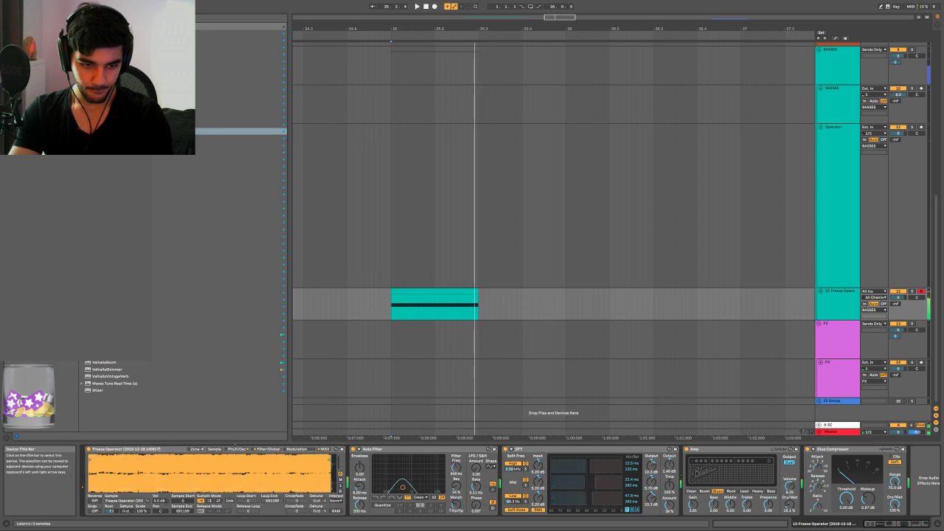
{"action": "left_click", "coordinate": [237, 448]}
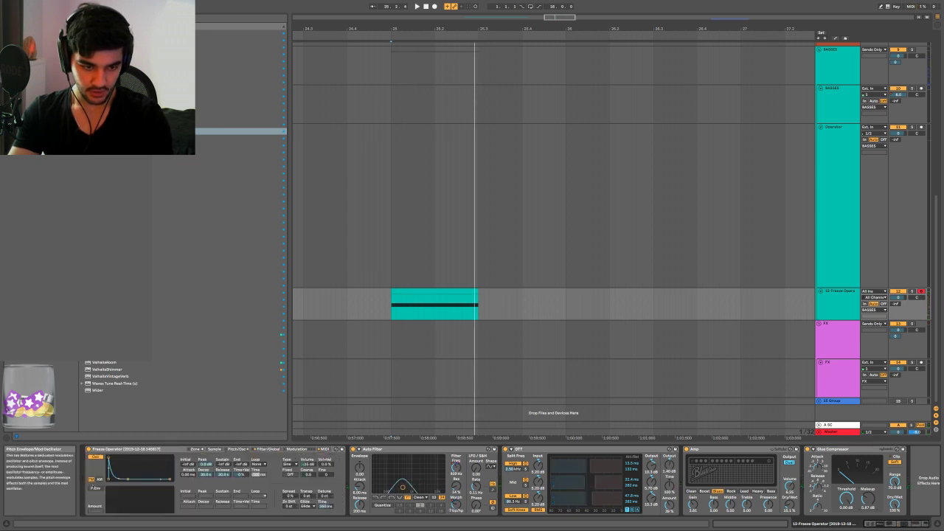
{"action": "left_click", "coordinate": [95, 487]}
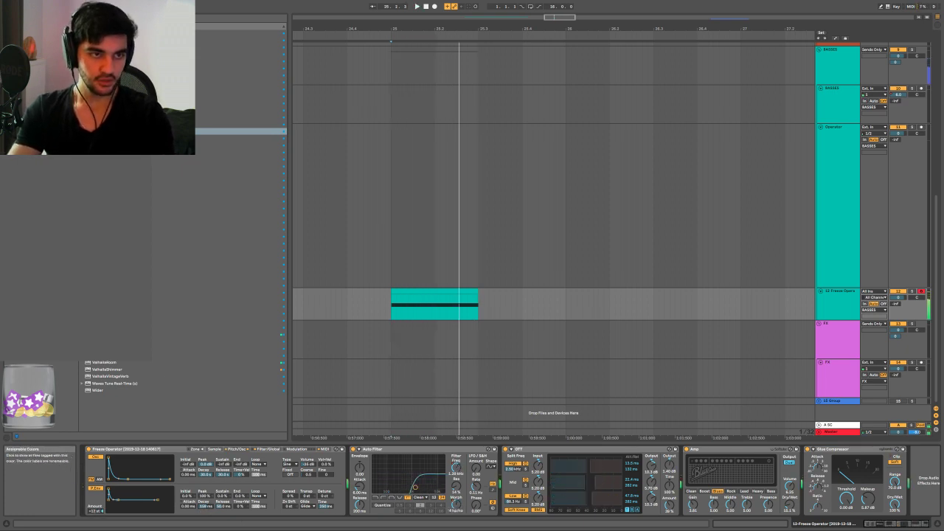
Load the BASS - INSTANT NEURO CHAIN rack after the Glue Compressor and show the devices inside it
{"action": "left_click", "coordinate": [30, 47]}
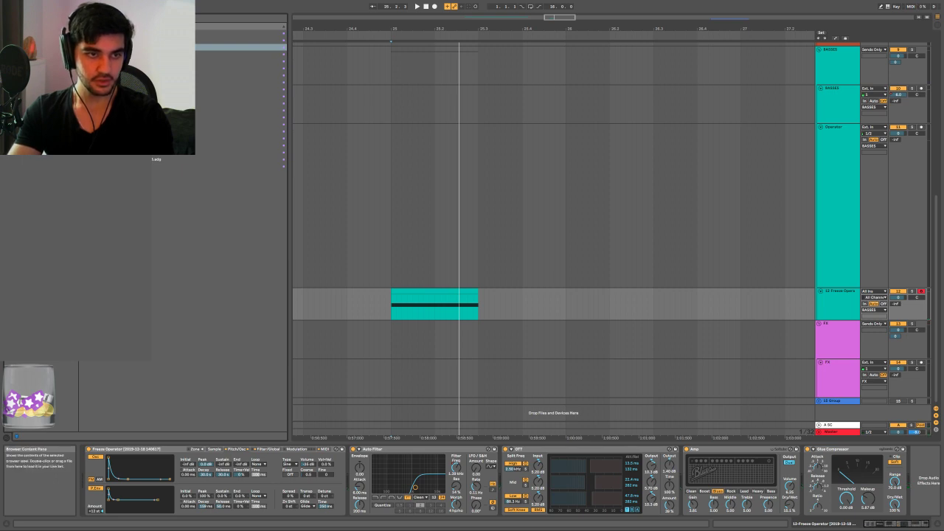
{"action": "double_click", "coordinate": [240, 68]}
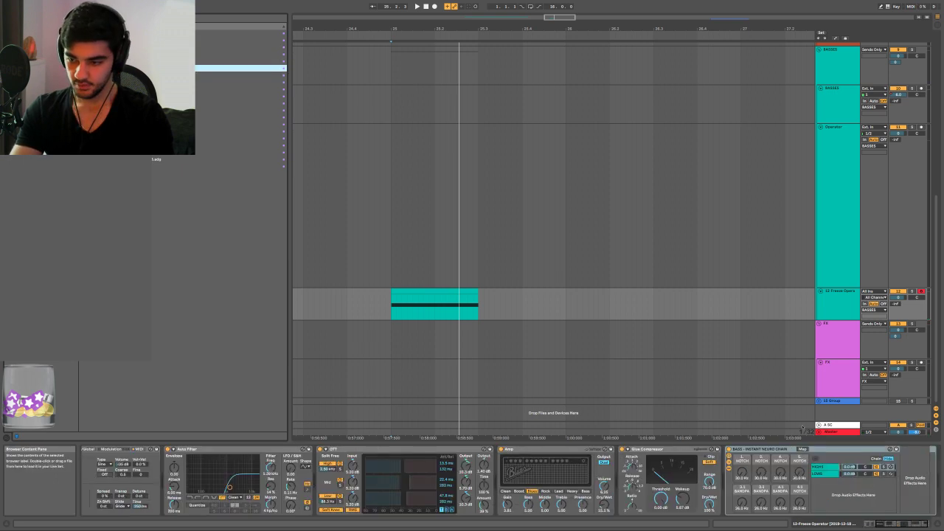
{"action": "left_click", "coordinate": [834, 496]}
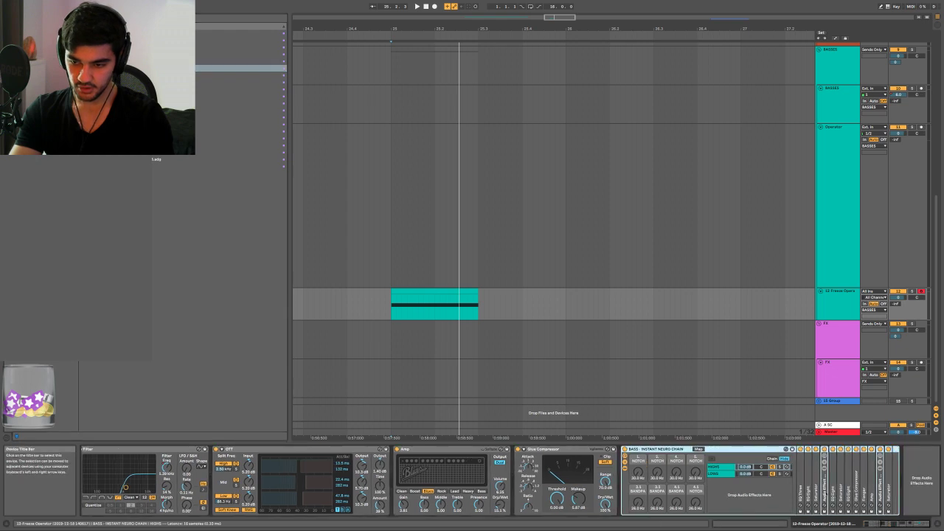
Unfold the rack's EQ Three and first EQ Eight, and raise the first notch macro
{"action": "double_click", "coordinate": [800, 483]}
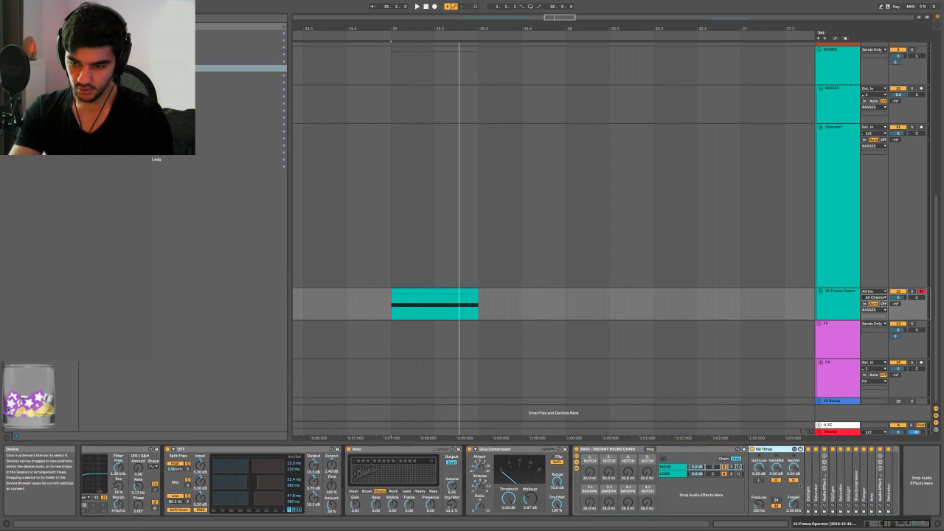
{"action": "double_click", "coordinate": [809, 484]}
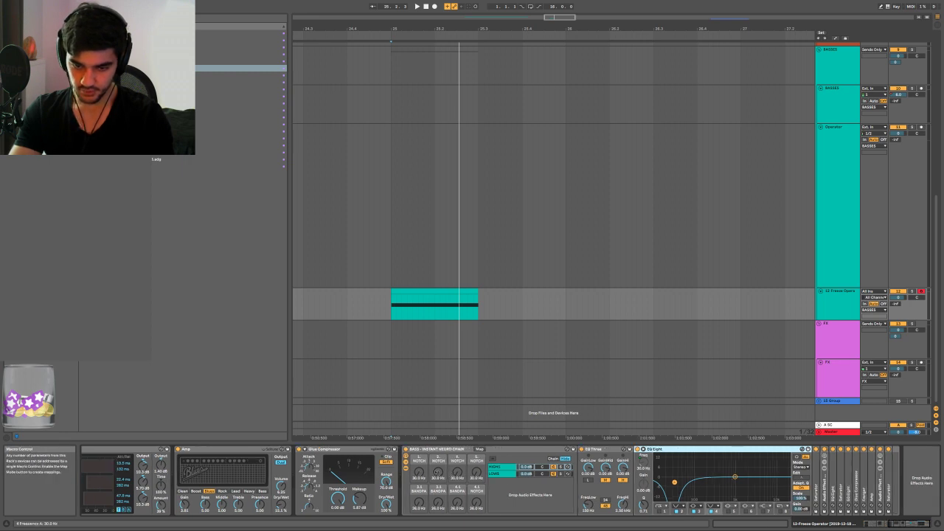
{"action": "left_click_drag", "start_coordinate": [419, 472], "coordinate": [419, 455]}
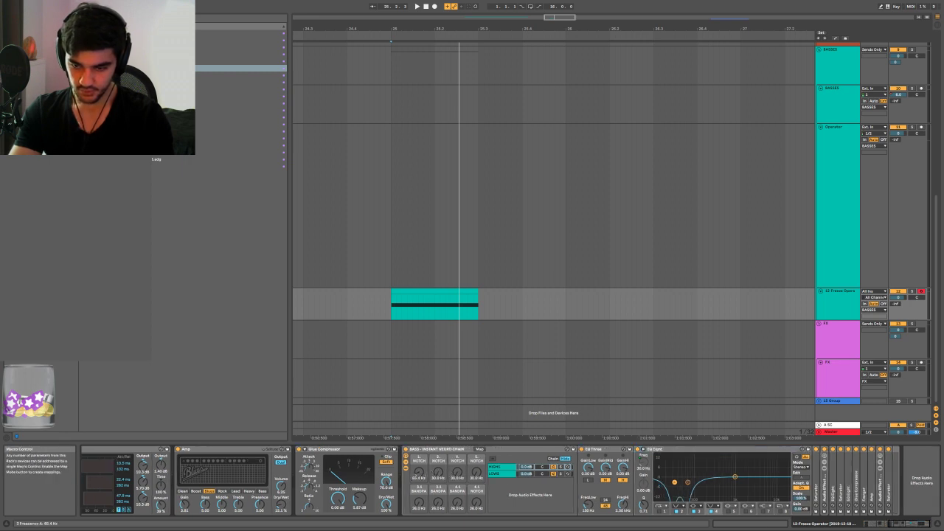
Compare the rack's LOWS and HIGHS chains, and adjust the notch macros with the HIGHS chain shown
{"action": "left_click", "coordinate": [506, 475]}
{"action": "left_click", "coordinate": [501, 467]}
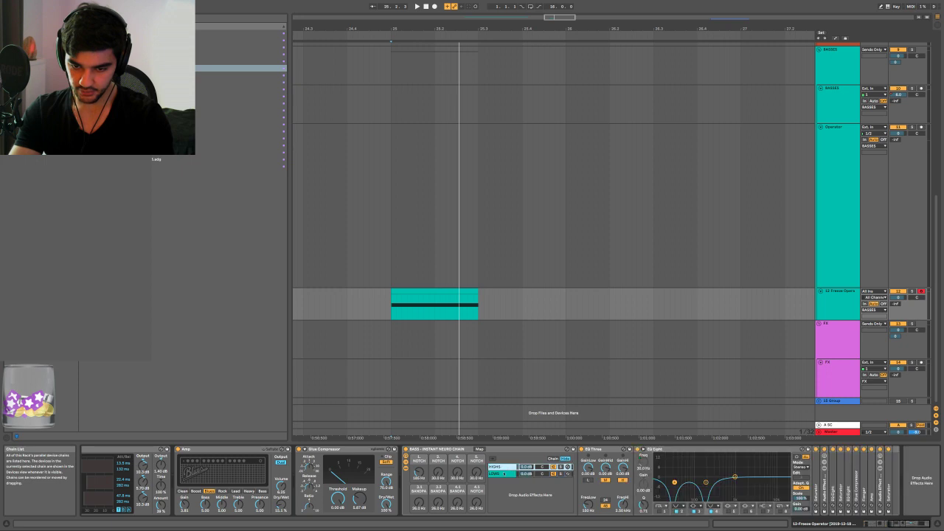
{"action": "left_click", "coordinate": [502, 474]}
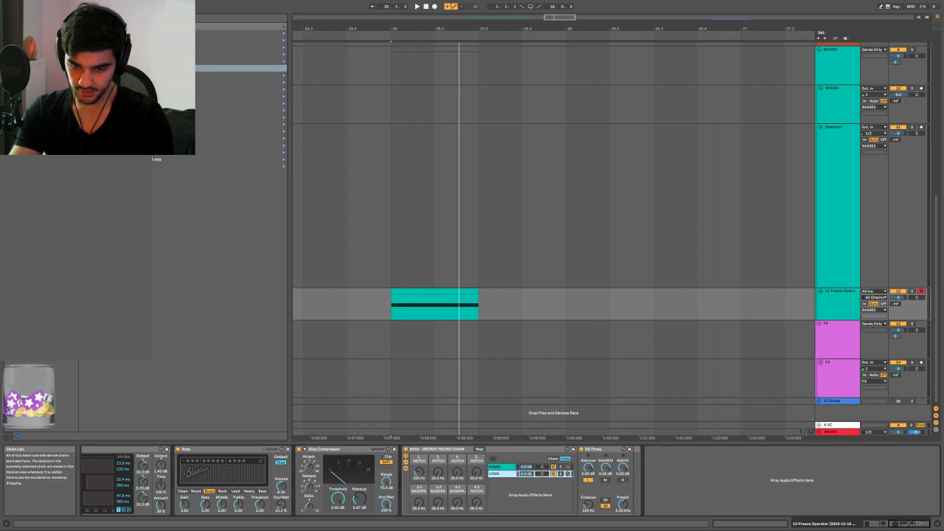
{"action": "left_click", "coordinate": [495, 466]}
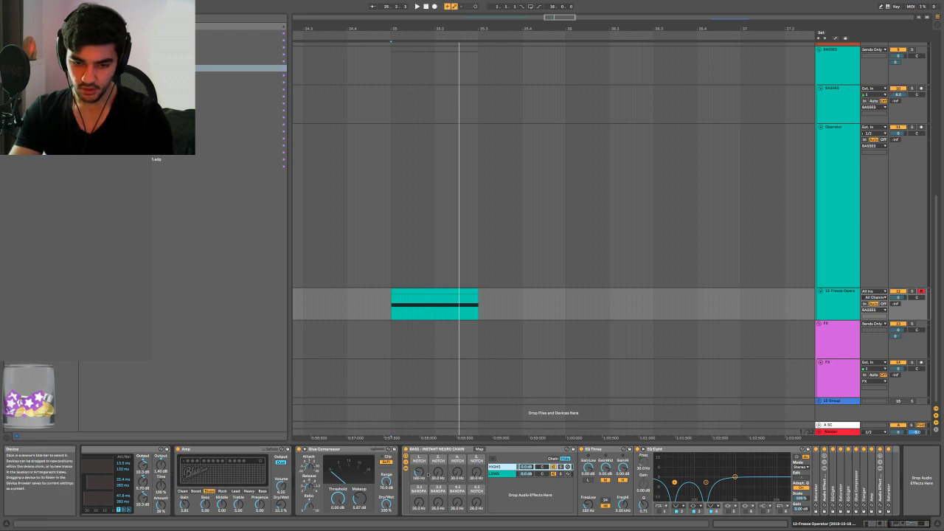
{"action": "left_click_drag", "start_coordinate": [418, 473], "coordinate": [438, 467]}
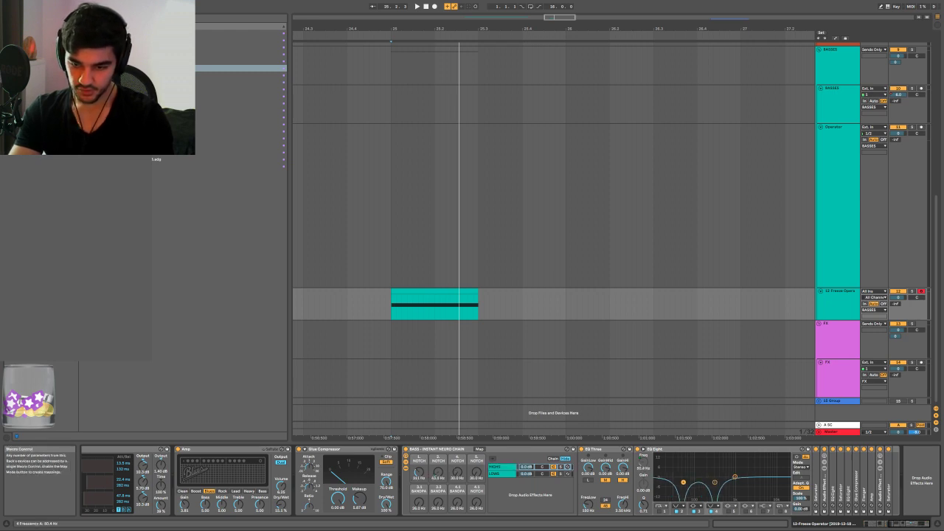
Unfold the first Saturator and the nested Audio Effect Rack in the HIGHS chain
{"action": "left_click", "coordinate": [815, 450]}
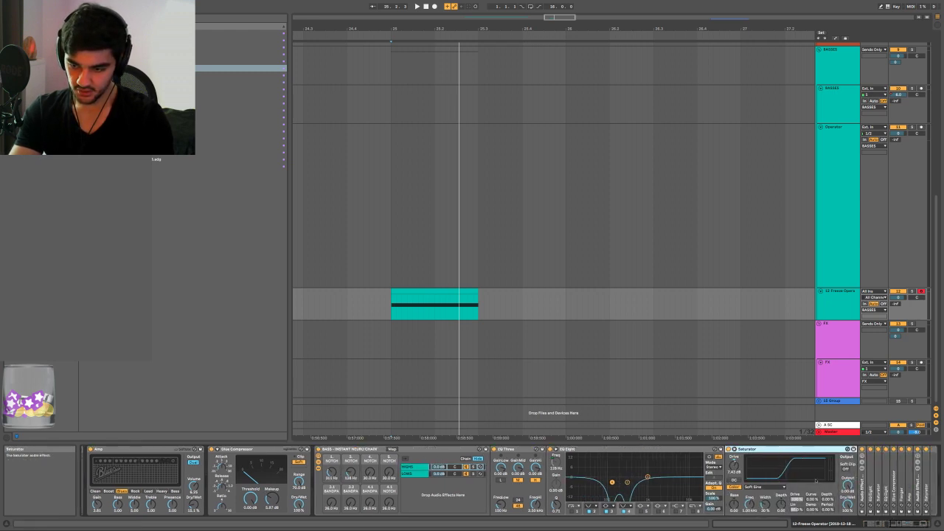
{"action": "double_click", "coordinate": [862, 479]}
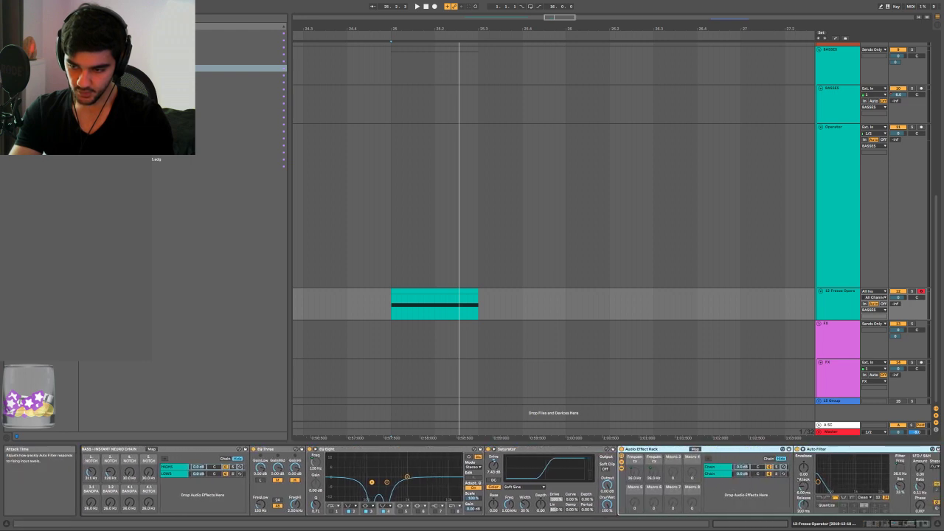
Compare the two chains of the nested Audio Effect Rack and raise its 3.1 and 3.2 BANDPASS macros
{"action": "left_click", "coordinate": [718, 467]}
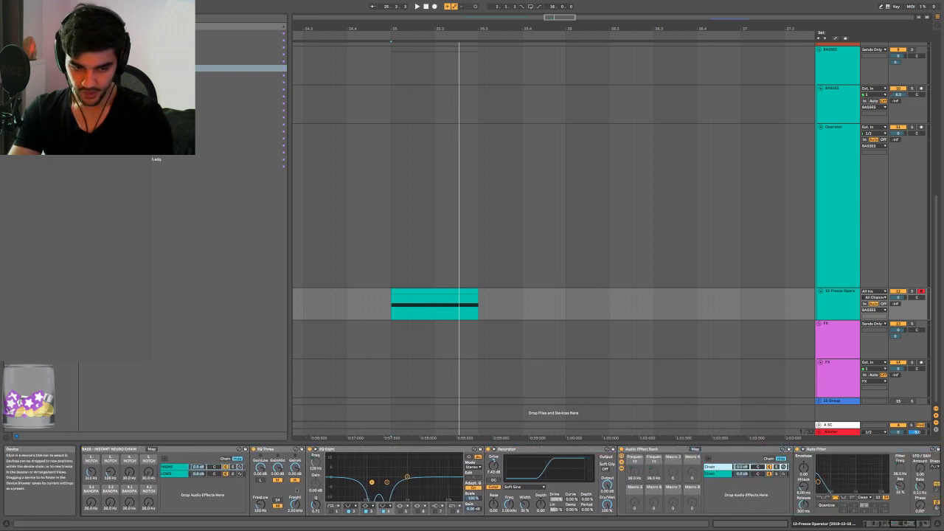
{"action": "scroll", "coordinate": [146, 471], "scroll_direction": "left", "scroll_amount": 1}
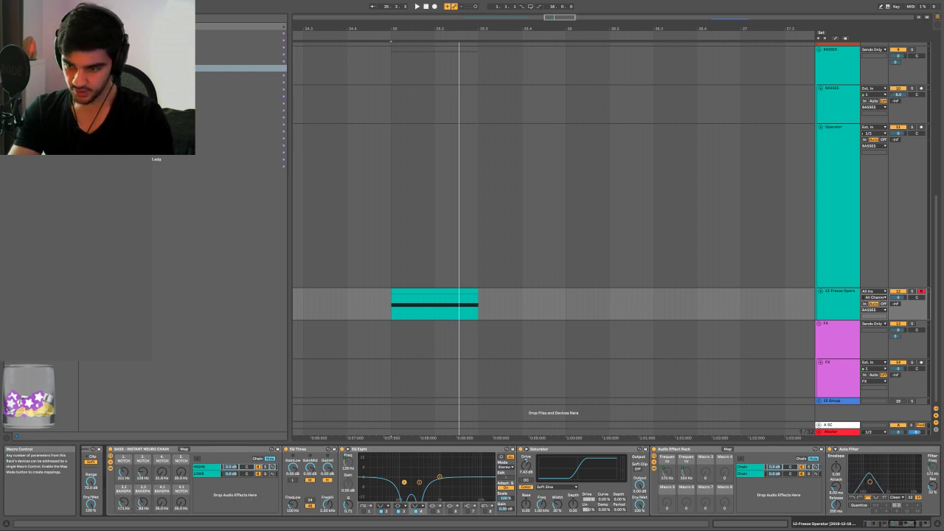
{"action": "left_click", "coordinate": [752, 474]}
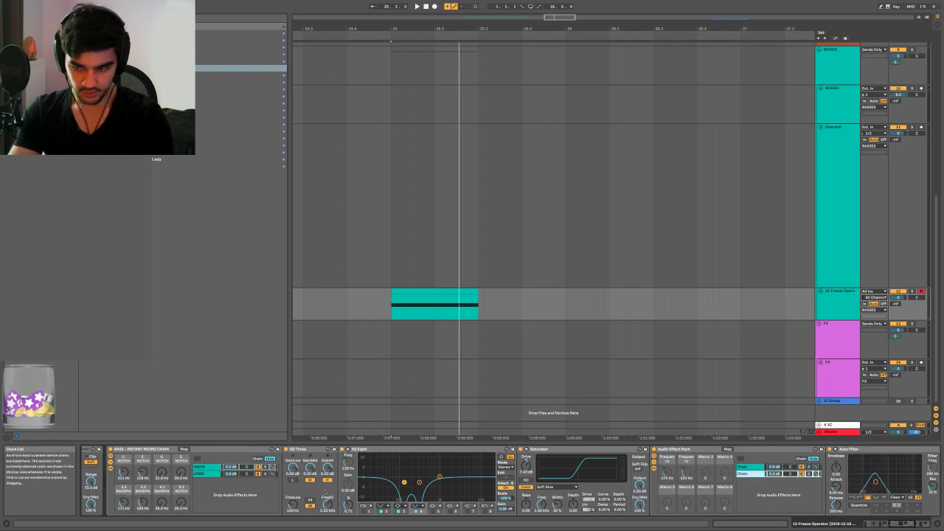
Unfold the OTT, Saturators, EQ Eights, Glue Compressor, Flanger and Amp in the HIGHS chain to examine their settings
{"action": "scroll", "coordinate": [511, 481], "scroll_direction": "right", "scroll_amount": 14}
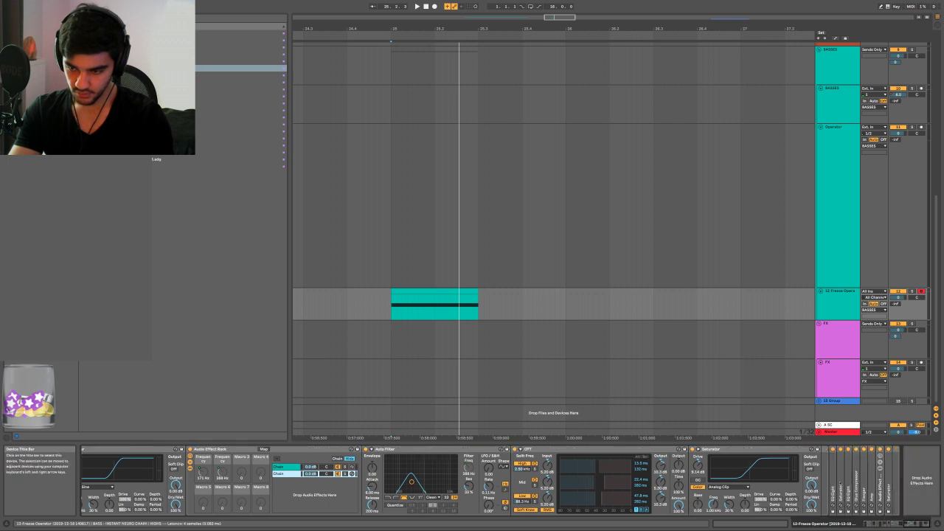
{"action": "scroll", "coordinate": [511, 481], "scroll_direction": "right", "scroll_amount": 5}
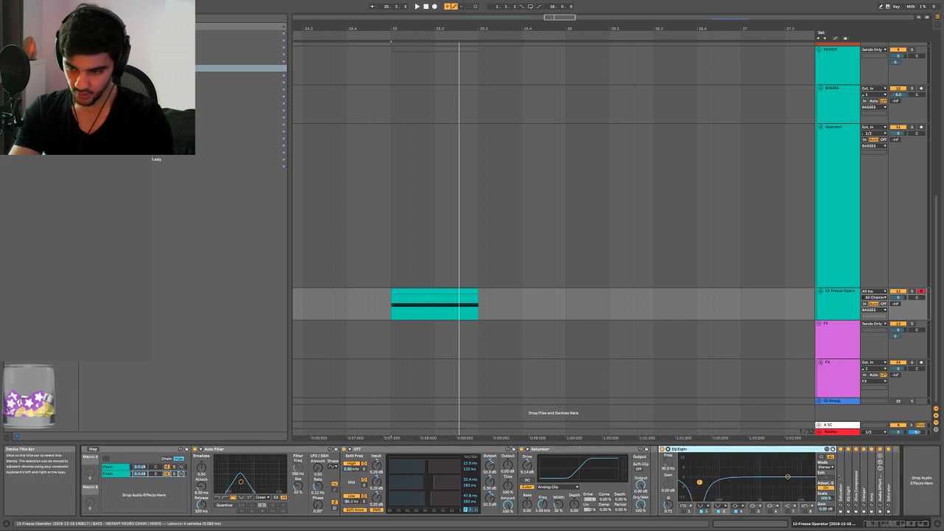
{"action": "scroll", "coordinate": [511, 481], "scroll_direction": "right", "scroll_amount": 4}
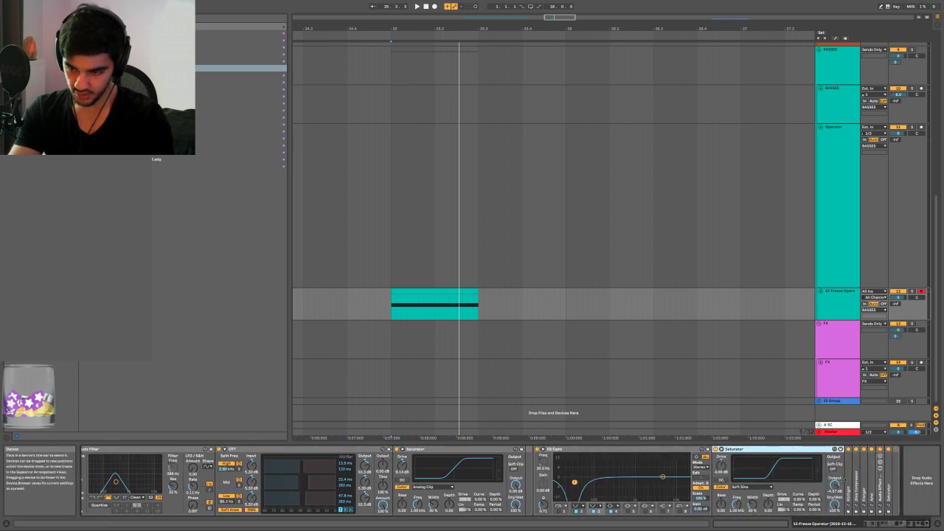
{"action": "scroll", "coordinate": [512, 481], "scroll_direction": "right", "scroll_amount": 5}
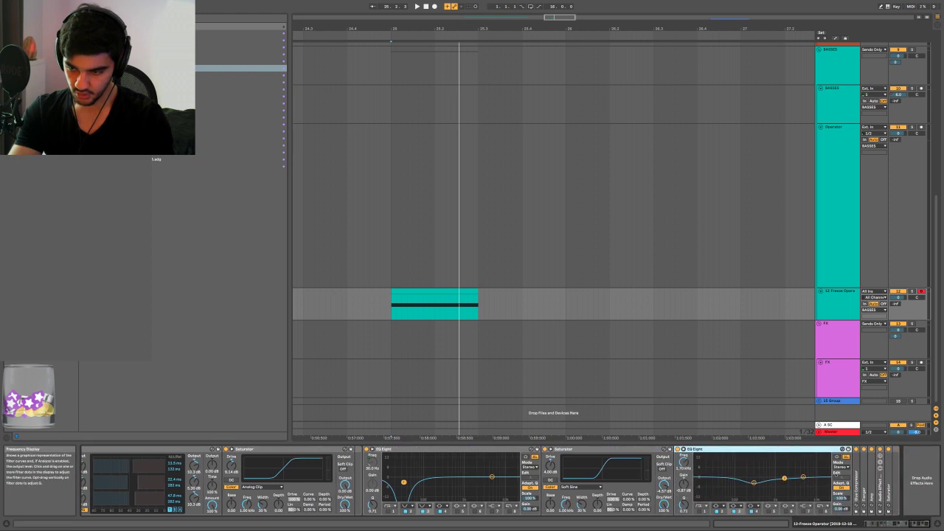
{"action": "scroll", "coordinate": [511, 481], "scroll_direction": "right", "scroll_amount": 3}
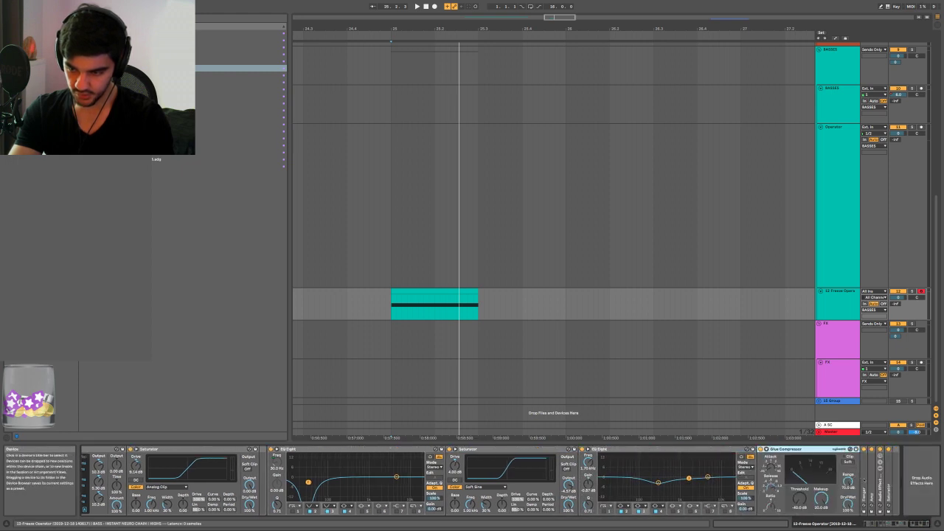
{"action": "scroll", "coordinate": [511, 481], "scroll_direction": "right", "scroll_amount": 3}
{"action": "scroll", "coordinate": [511, 481], "scroll_direction": "right", "scroll_amount": 3}
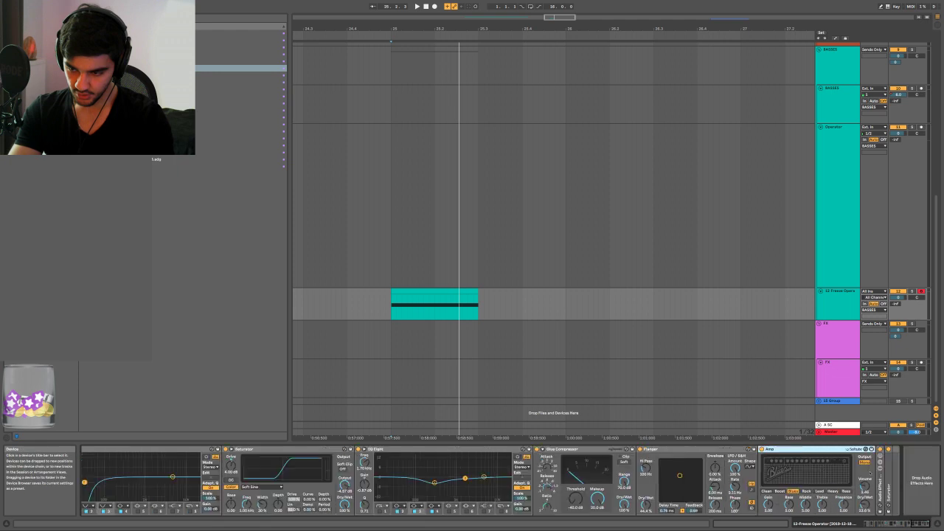
Unfold the second nested Audio Effect Rack with its Auto Filter and OTT, and review the whole HIGHS device chain
{"action": "double_click", "coordinate": [880, 475]}
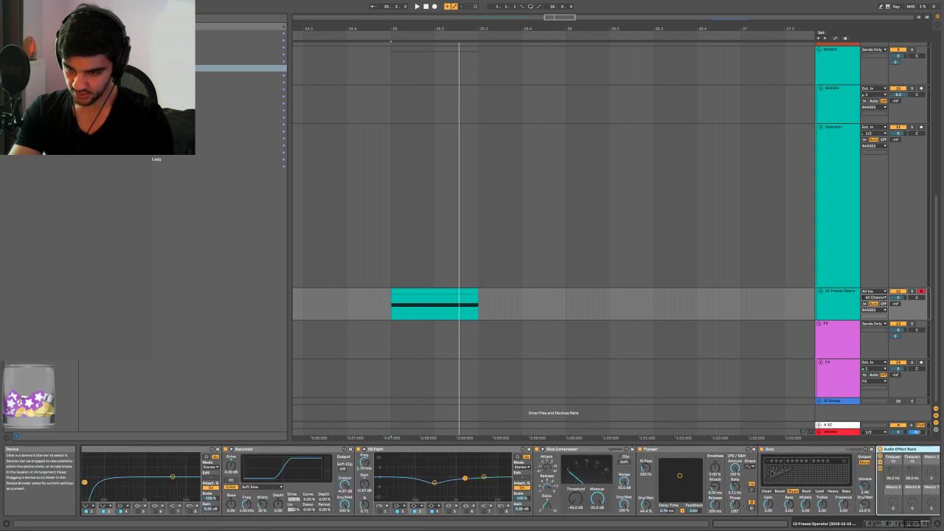
{"action": "scroll", "coordinate": [701, 472], "scroll_direction": "right", "scroll_amount": 9}
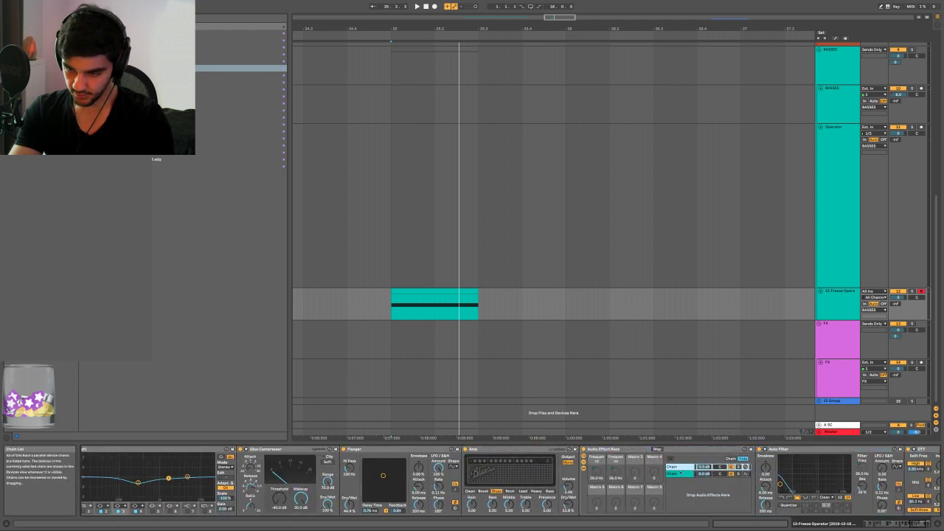
{"action": "scroll", "coordinate": [913, 487], "scroll_direction": "right", "scroll_amount": 6}
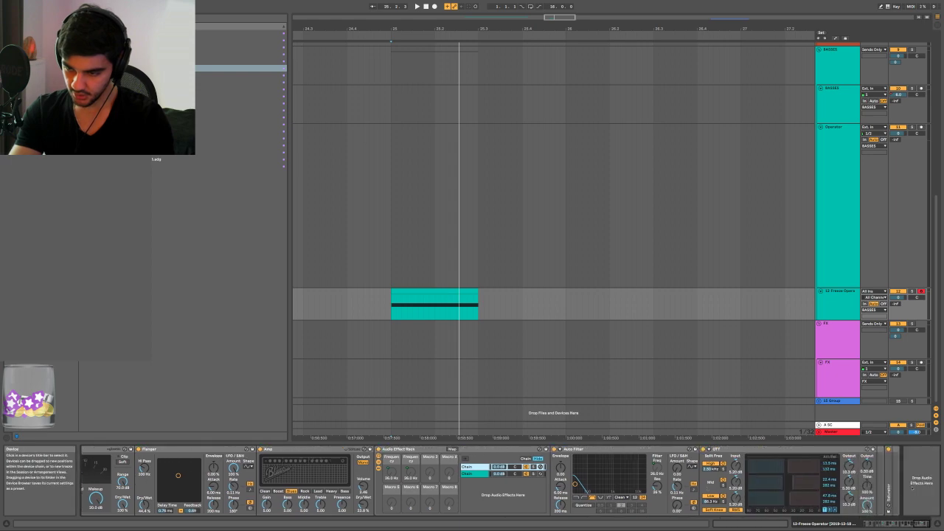
{"action": "scroll", "coordinate": [147, 480], "scroll_direction": "left", "scroll_amount": 15}
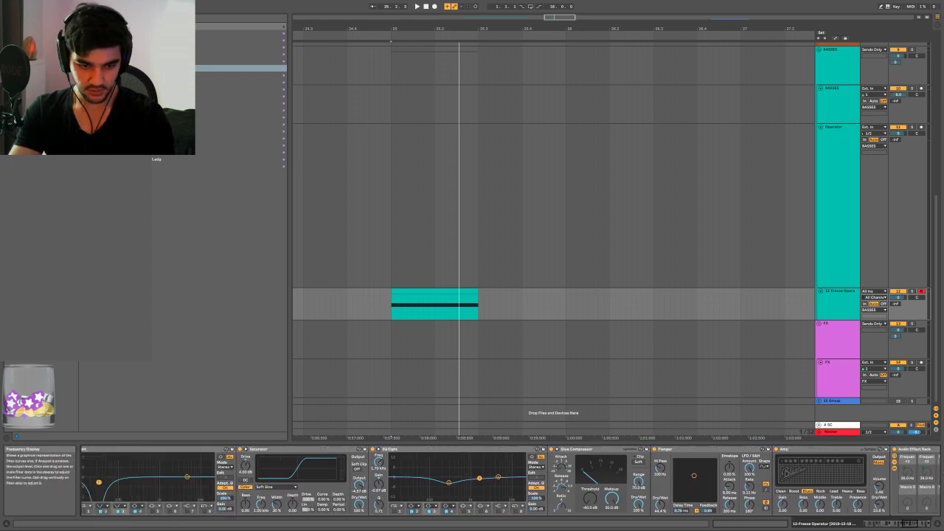
{"action": "scroll", "coordinate": [376, 456], "scroll_direction": "right", "scroll_amount": 15}
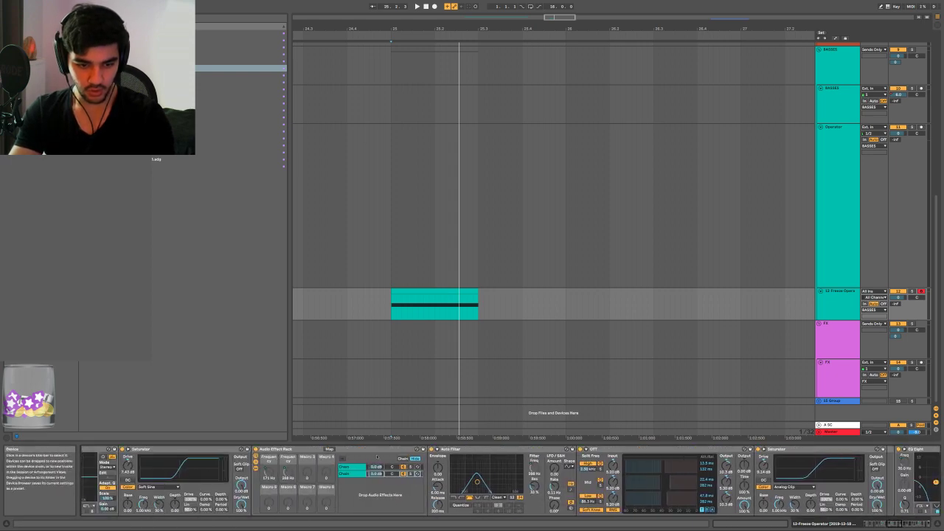
{"action": "scroll", "coordinate": [376, 457], "scroll_direction": "left", "scroll_amount": 10}
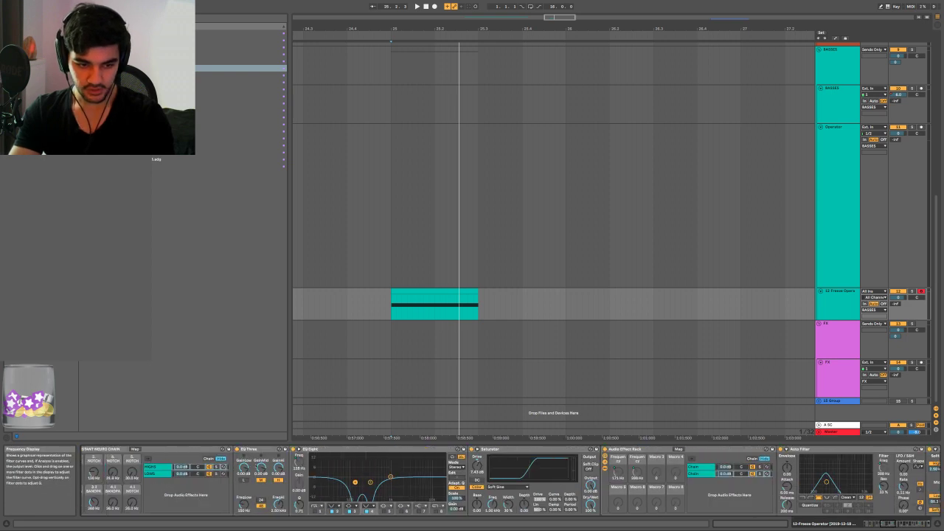
{"action": "scroll", "coordinate": [377, 480], "scroll_direction": "left", "scroll_amount": 6}
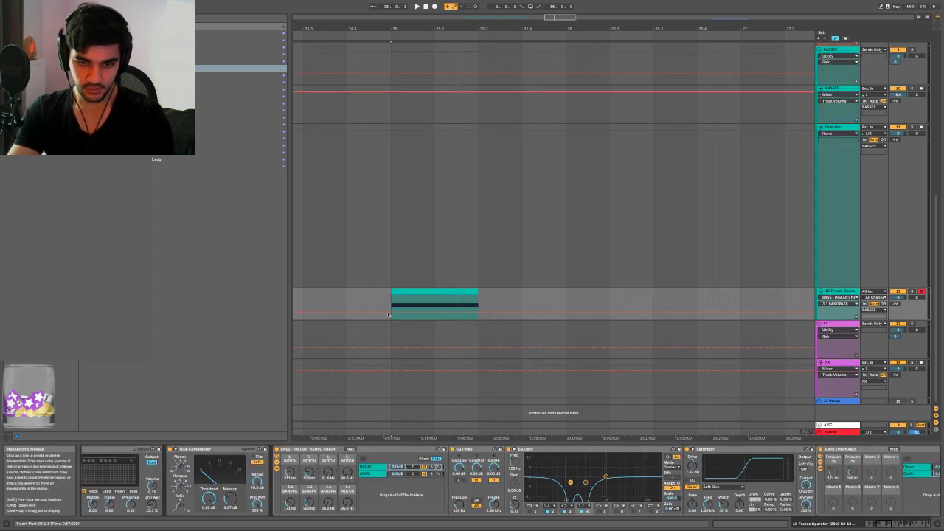
Automate the 3.1 BANDPASS macro over the bass clip with two peaks and a deep dip to about 42 Hz, and audition it
{"action": "key", "text": "a"}
{"action": "left_click_drag", "start_coordinate": [413, 302], "coordinate": [412, 317]}
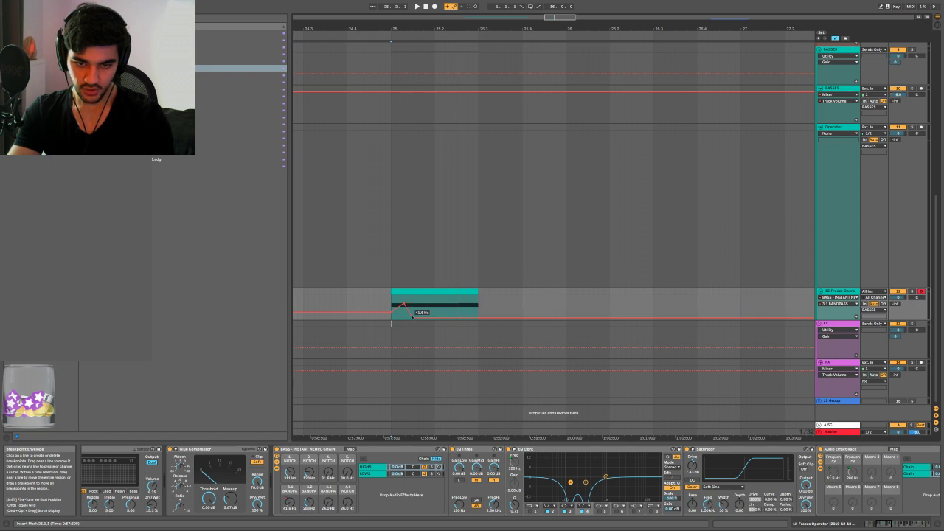
{"action": "scroll", "coordinate": [412, 318], "scroll_direction": "up", "scroll_amount": 5}
{"action": "scroll", "coordinate": [412, 336], "scroll_direction": "down", "scroll_amount": 3}
{"action": "scroll", "coordinate": [408, 346], "scroll_direction": "up", "scroll_amount": 4}
{"action": "scroll", "coordinate": [407, 360], "scroll_direction": "down", "scroll_amount": 2}
{"action": "scroll", "coordinate": [409, 354], "scroll_direction": "down", "scroll_amount": 2}
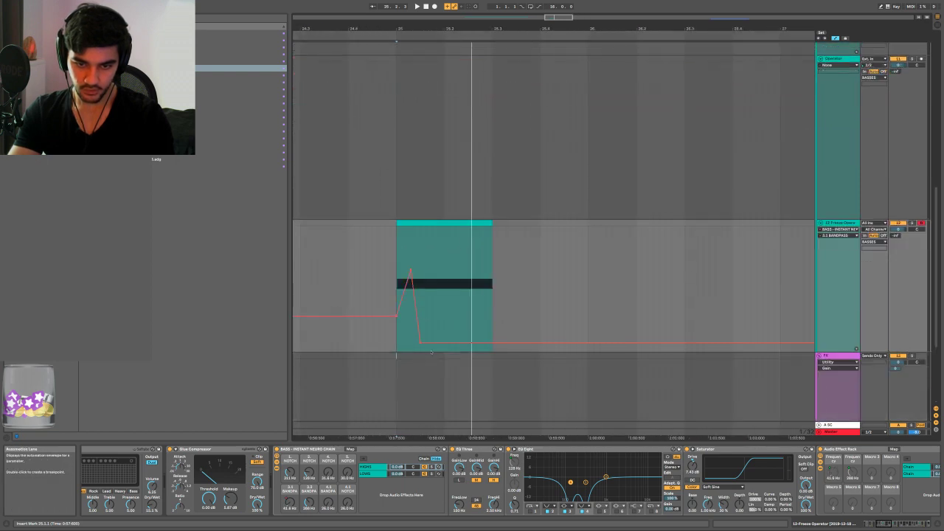
{"action": "scroll", "coordinate": [434, 332], "scroll_direction": "up", "scroll_amount": 3}
{"action": "left_click_drag", "start_coordinate": [439, 341], "coordinate": [528, 296]}
{"action": "key", "text": "space"}
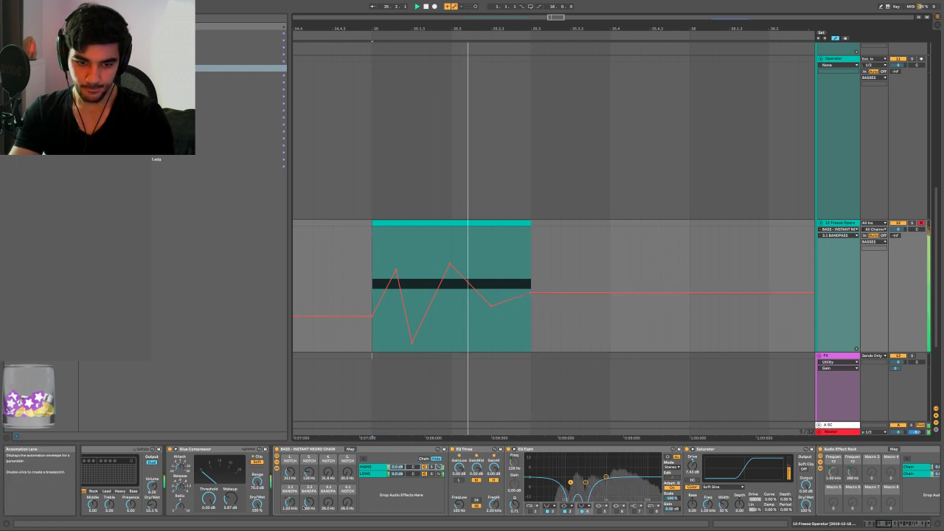
{"action": "key", "text": "space"}
Automate the 3.2 BANDPASS macro over the clip with a small peak, a dip and a higher peak near the end
{"action": "left_click", "coordinate": [309, 499]}
{"action": "key", "text": "space"}
{"action": "key", "text": "space"}
{"action": "left_click", "coordinate": [373, 306]}
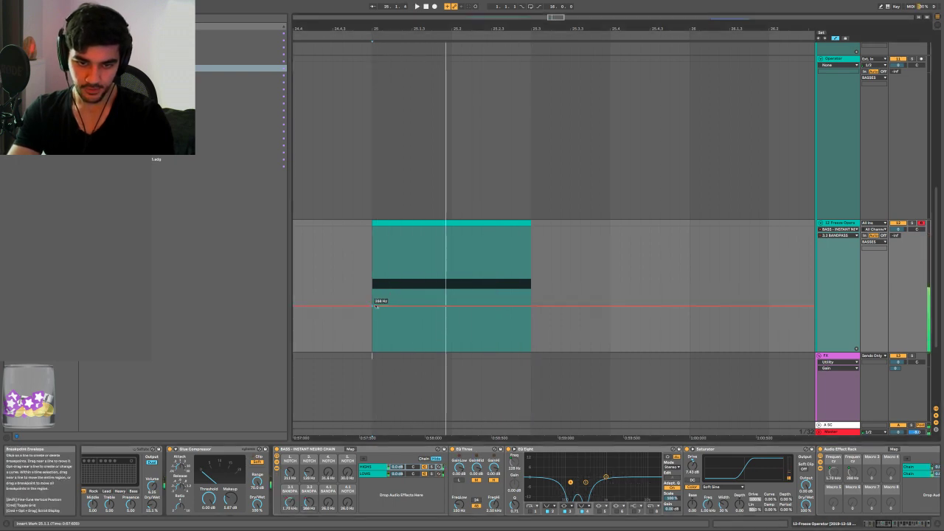
{"action": "mouse_move", "coordinate": [384, 306]}
{"action": "left_mouse_down"}
{"action": "mouse_move", "coordinate": [414, 293]}
{"action": "mouse_move", "coordinate": [455, 323]}
{"action": "mouse_move", "coordinate": [479, 284]}
{"action": "mouse_move", "coordinate": [497, 279]}
{"action": "mouse_move", "coordinate": [538, 320]}
{"action": "left_mouse_up"}
{"action": "key", "text": "space"}
{"action": "key", "text": "space"}
{"action": "key", "text": "space"}
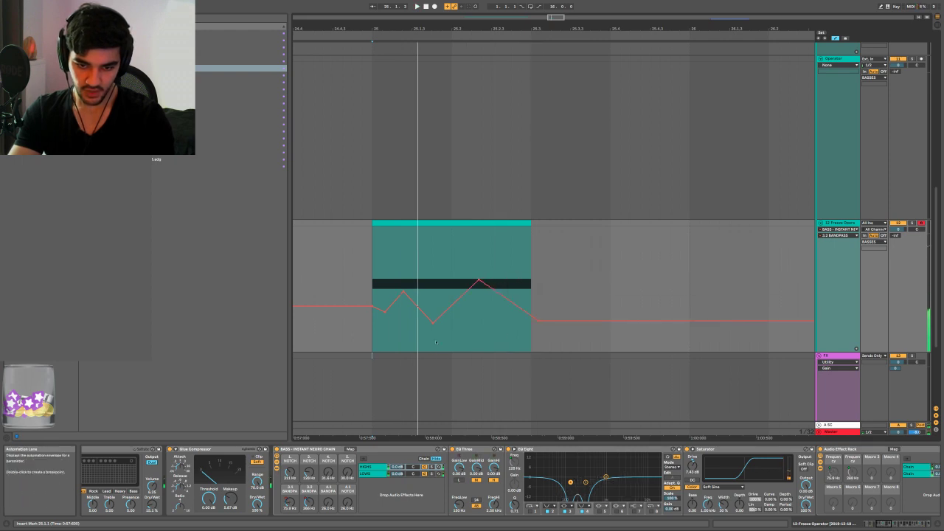
{"action": "mouse_move", "coordinate": [435, 323]}
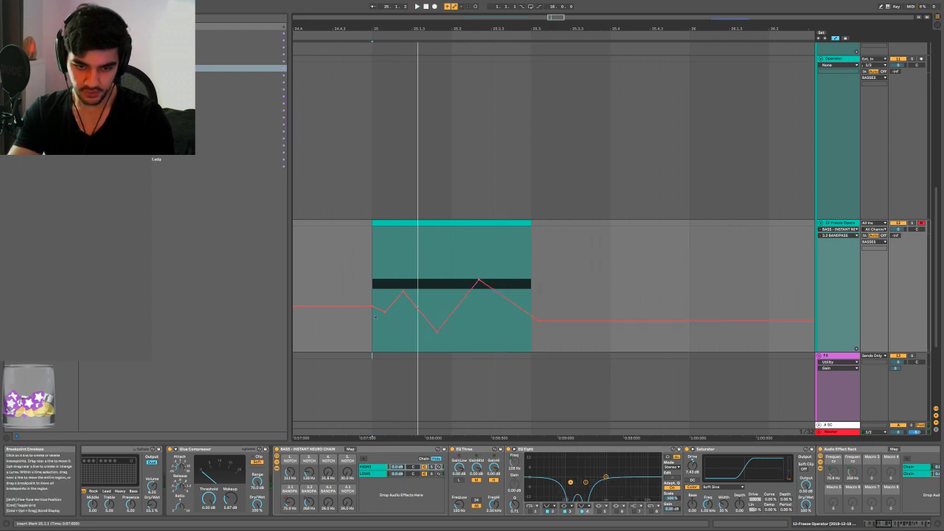
Automate the 4.1 BANDPASS macro with two high peaks separated by a dip across the clip, and audition the result
{"action": "key", "text": "a"}
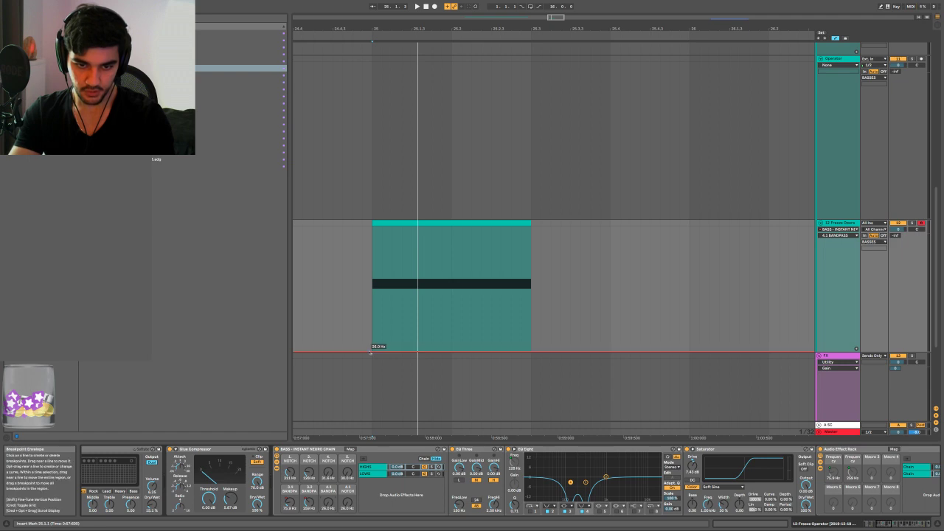
{"action": "key", "text": "a"}
{"action": "mouse_move", "coordinate": [381, 326]}
{"action": "left_mouse_down"}
{"action": "mouse_move", "coordinate": [395, 265]}
{"action": "mouse_move", "coordinate": [411, 256]}
{"action": "mouse_move", "coordinate": [435, 293]}
{"action": "mouse_move", "coordinate": [476, 263]}
{"action": "mouse_move", "coordinate": [532, 316]}
{"action": "left_mouse_up"}
{"action": "key", "text": "space"}
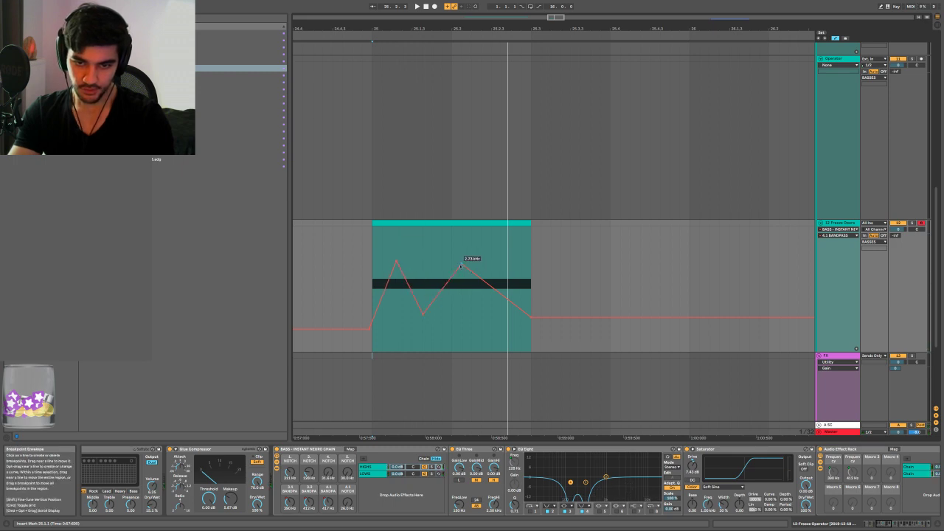
{"action": "left_click", "coordinate": [362, 295]}
{"action": "key", "text": "space"}
{"action": "key", "text": "space"}
Automate the 4.1 NOTCH macro with two peaks around a deep mid-clip dip, ending at about 171 Hz
{"action": "left_click", "coordinate": [345, 507]}
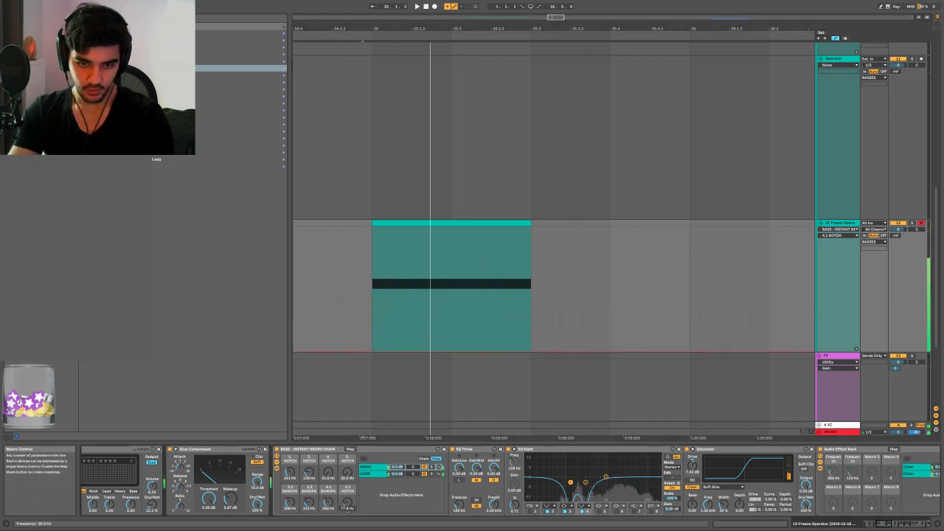
{"action": "double_click", "coordinate": [372, 301]}
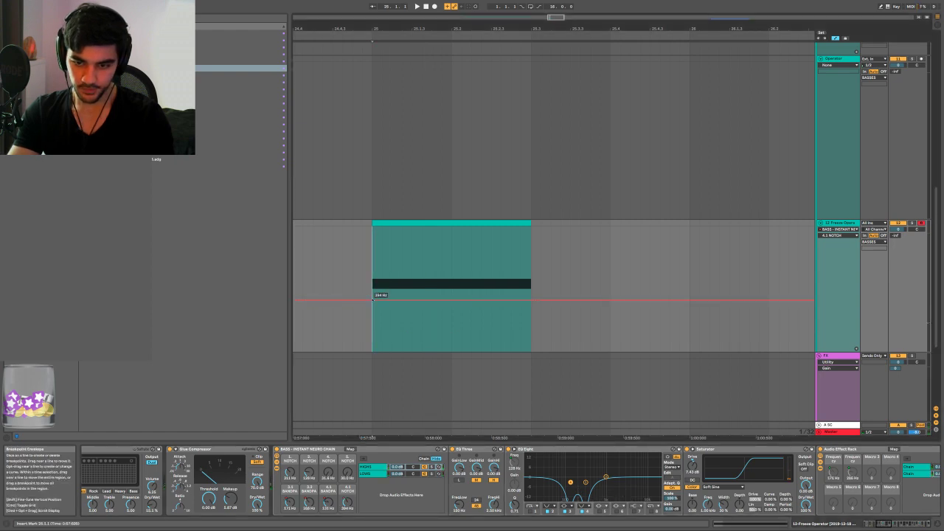
{"action": "left_click_drag", "start_coordinate": [419, 298], "coordinate": [431, 276]}
{"action": "left_click_drag", "start_coordinate": [541, 272], "coordinate": [541, 311]}
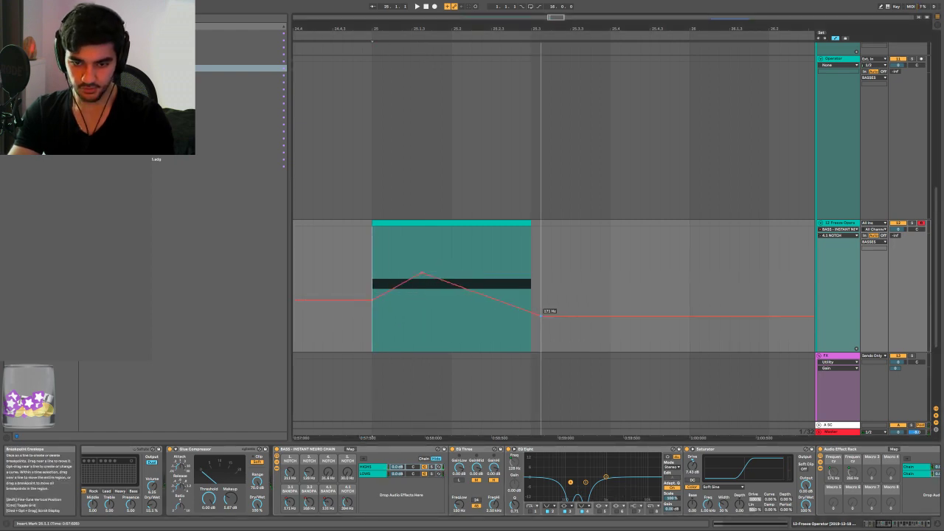
{"action": "mouse_move", "coordinate": [446, 282]}
{"action": "left_mouse_down"}
{"action": "mouse_move", "coordinate": [448, 335]}
{"action": "mouse_move", "coordinate": [481, 279]}
{"action": "left_mouse_up"}
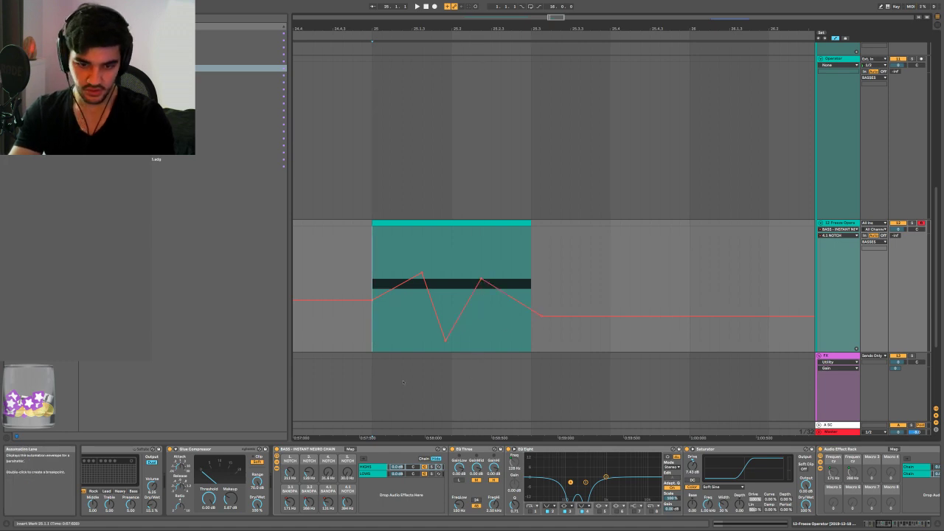
Automate the first NOTCH macro with rising and falling movement across the clip, and audition the change
{"action": "left_click", "coordinate": [290, 469]}
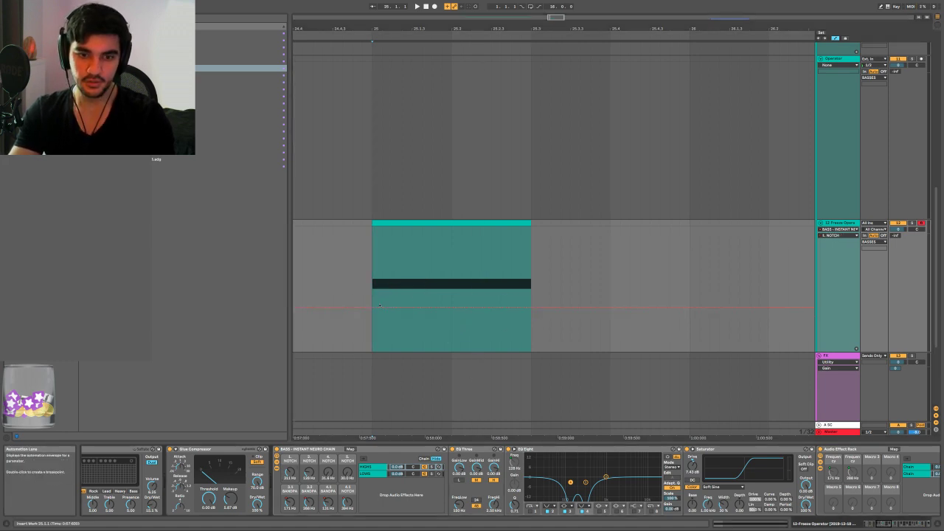
{"action": "left_click", "coordinate": [373, 307]}
{"action": "key", "text": "space"}
{"action": "left_click_drag", "start_coordinate": [404, 307], "coordinate": [404, 270]}
{"action": "key", "text": "space"}
{"action": "key", "text": "space"}
{"action": "mouse_move", "coordinate": [481, 270]}
{"action": "left_mouse_down"}
{"action": "mouse_move", "coordinate": [482, 298]}
{"action": "mouse_move", "coordinate": [541, 341]}
{"action": "mouse_move", "coordinate": [531, 335]}
{"action": "left_mouse_up"}
{"action": "key", "text": "space"}
{"action": "key", "text": "space"}
{"action": "key", "text": "space"}
{"action": "key", "text": "space"}
Automate the second notch macro with an early dip, a high mid-clip peak and a fall past the clip's end, and audition it
{"action": "left_click", "coordinate": [310, 471]}
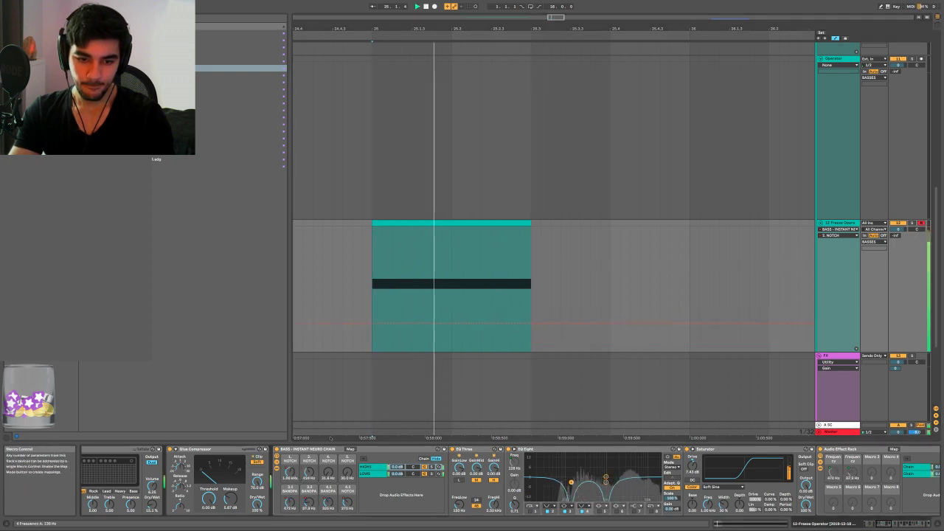
{"action": "key", "text": "space"}
{"action": "key", "text": "space"}
{"action": "mouse_move", "coordinate": [373, 323]}
{"action": "left_mouse_down"}
{"action": "mouse_move", "coordinate": [394, 303]}
{"action": "mouse_move", "coordinate": [405, 320]}
{"action": "mouse_move", "coordinate": [433, 295]}
{"action": "mouse_move", "coordinate": [453, 242]}
{"action": "left_mouse_up"}
{"action": "key", "text": "space"}
{"action": "key", "text": "space"}
{"action": "key", "text": "space"}
{"action": "key", "text": "space"}
{"action": "key", "text": "space"}
{"action": "key", "text": "space"}
{"action": "left_click_drag", "start_coordinate": [542, 243], "coordinate": [552, 321]}
{"action": "key", "text": "space"}
{"action": "key", "text": "space"}
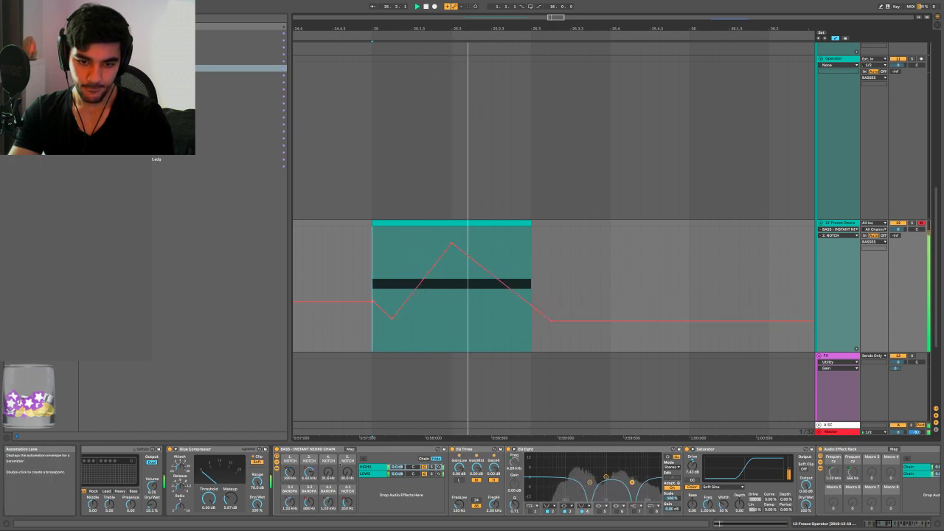
Automate the third notch macro with a steep early rise and a long fall to just past the clip's end, and audition it
{"action": "key", "text": "space"}
{"action": "left_click_drag", "start_coordinate": [348, 472], "coordinate": [347, 424]}
{"action": "key", "text": "space"}
{"action": "left_click", "coordinate": [374, 303]}
{"action": "key", "text": "space"}
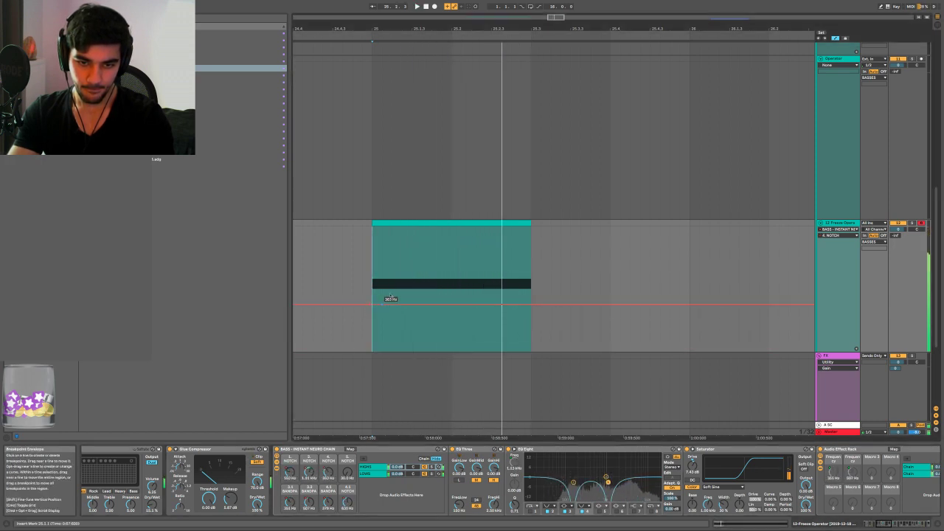
{"action": "key", "text": "space"}
{"action": "key", "text": "space"}
{"action": "mouse_move", "coordinate": [391, 301]}
{"action": "left_mouse_down"}
{"action": "mouse_move", "coordinate": [412, 238]}
{"action": "mouse_move", "coordinate": [423, 237]}
{"action": "mouse_move", "coordinate": [541, 319]}
{"action": "left_mouse_up"}
{"action": "key", "text": "space"}
{"action": "key", "text": "space"}
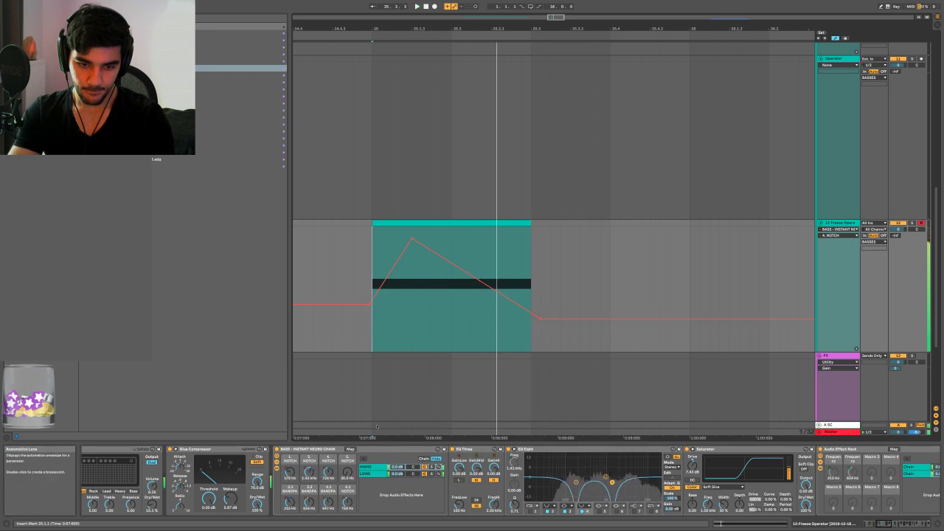
{"action": "key", "text": "space"}
{"action": "key", "text": "space"}
Automate the fourth notch macro across the clip, hide the automation lanes, and play back the combined movement
{"action": "left_click", "coordinate": [347, 471]}
{"action": "key", "text": "space"}
{"action": "key", "text": "space"}
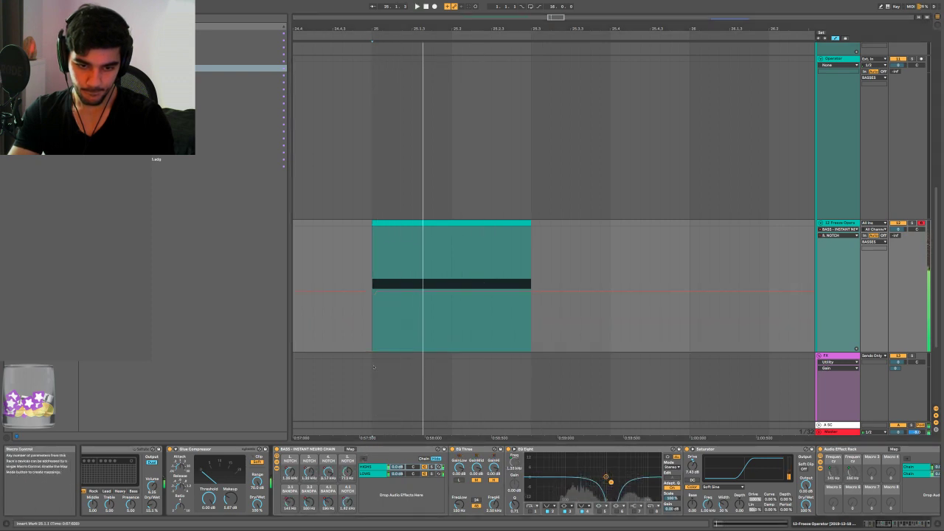
{"action": "left_click", "coordinate": [371, 292]}
{"action": "mouse_move", "coordinate": [388, 292]}
{"action": "left_mouse_down"}
{"action": "mouse_move", "coordinate": [405, 319]}
{"action": "mouse_move", "coordinate": [421, 319]}
{"action": "mouse_move", "coordinate": [481, 248]}
{"action": "mouse_move", "coordinate": [542, 294]}
{"action": "left_mouse_up"}
{"action": "key", "text": "space"}
{"action": "key", "text": "space"}
{"action": "key", "text": "space"}
{"action": "key", "text": "a"}
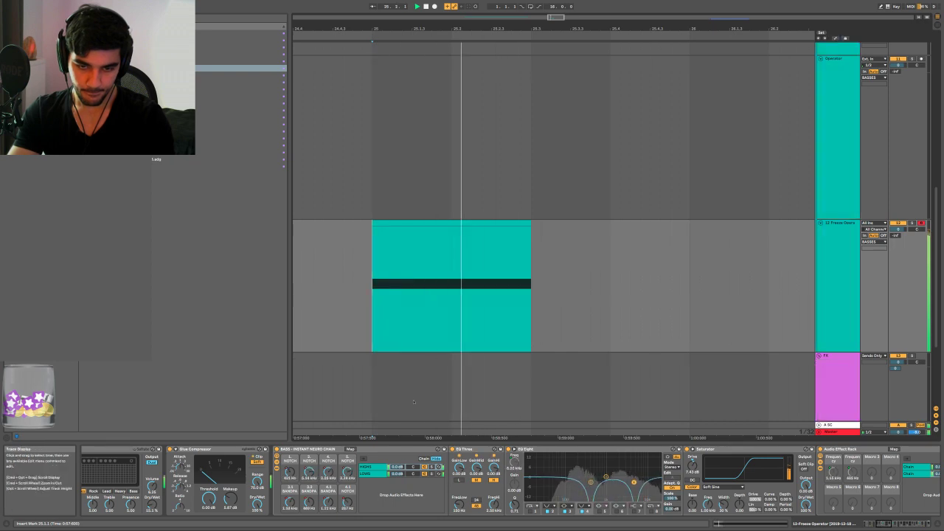
Examine the track's device chain and the clip's envelope device list, and audition the clip
{"action": "scroll", "coordinate": [434, 359], "scroll_direction": "down", "scroll_amount": 5}
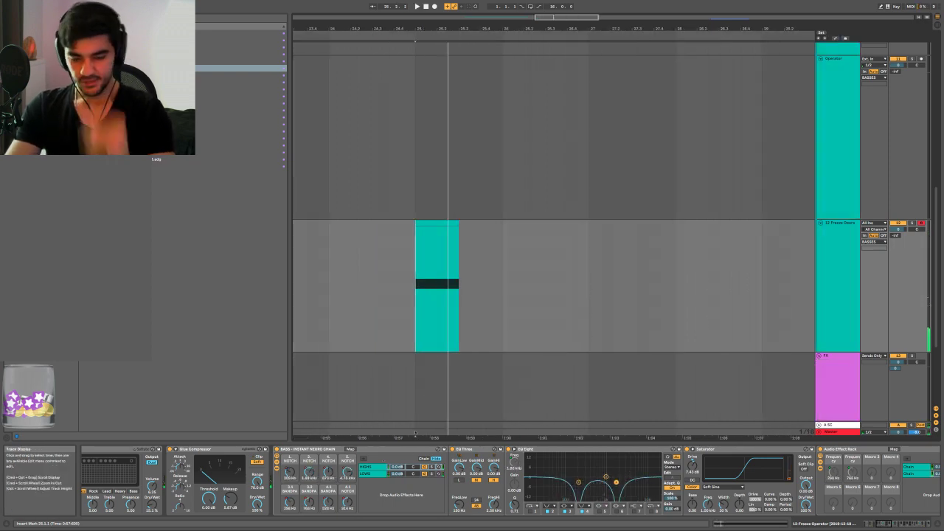
{"action": "scroll", "coordinate": [442, 472], "scroll_direction": "left", "scroll_amount": 3}
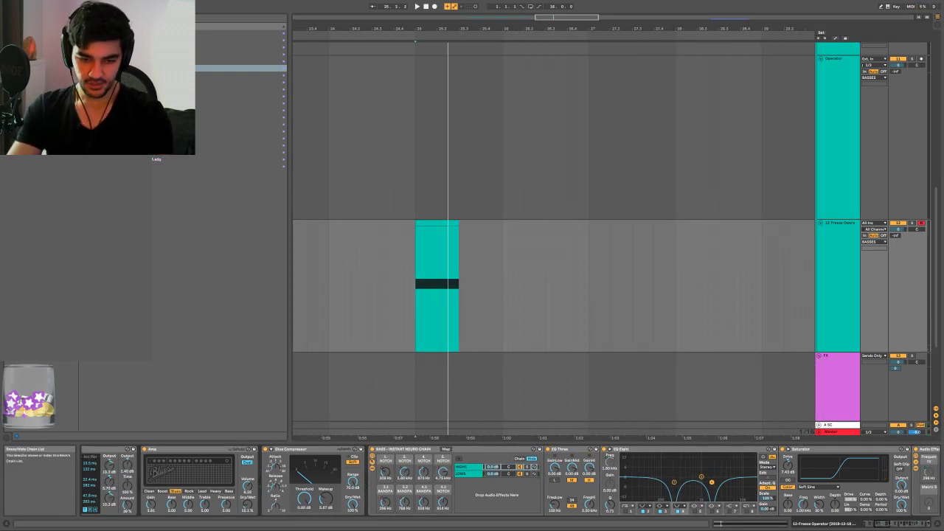
{"action": "scroll", "coordinate": [443, 479], "scroll_direction": "left", "scroll_amount": 7}
{"action": "scroll", "coordinate": [472, 479], "scroll_direction": "left", "scroll_amount": 8}
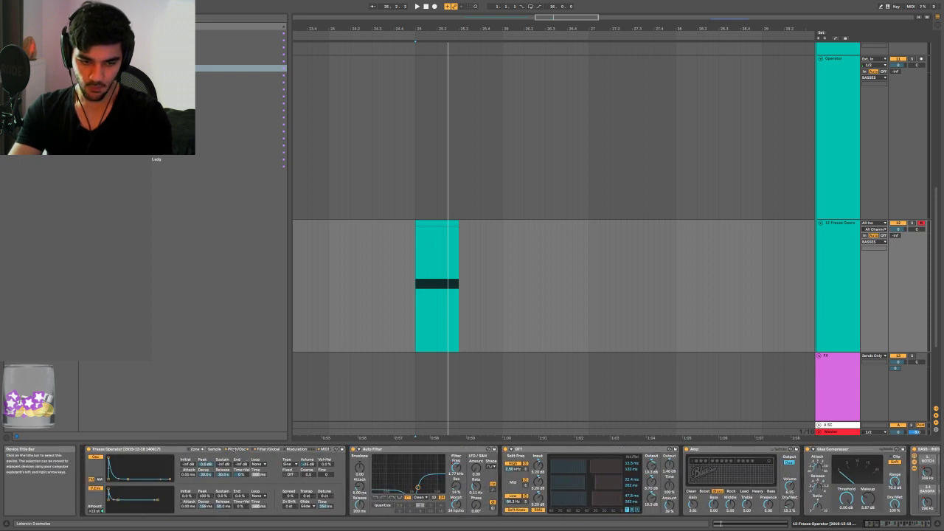
{"action": "double_click", "coordinate": [441, 220]}
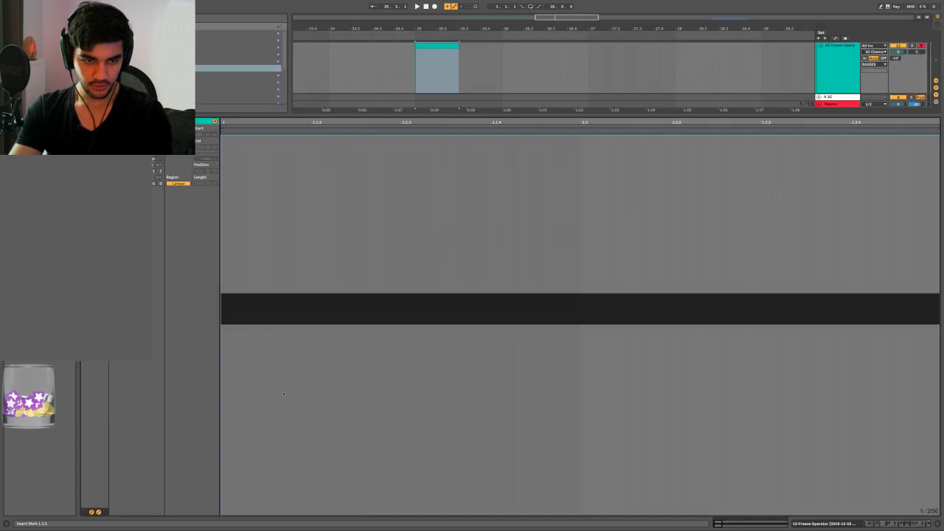
{"action": "left_click", "coordinate": [179, 135]}
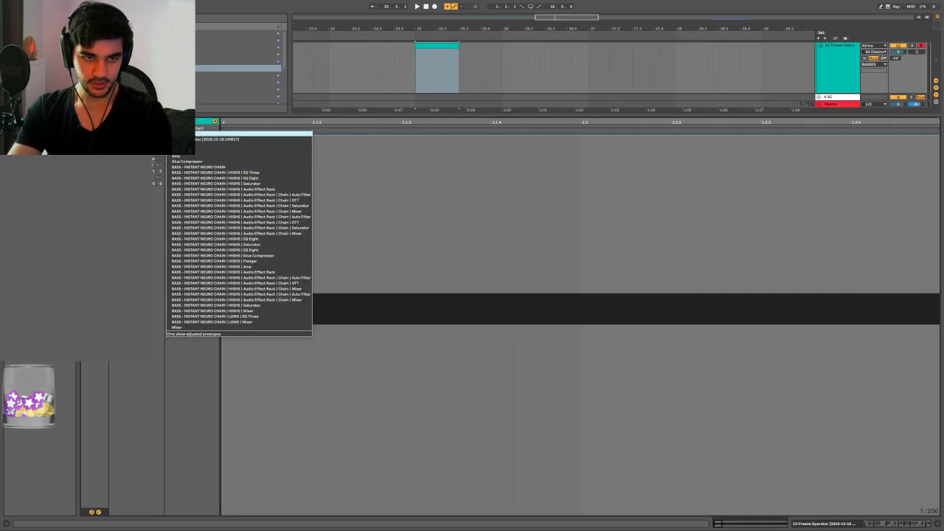
{"action": "left_click", "coordinate": [265, 257]}
{"action": "key", "text": "ctrl+a"}
{"action": "key", "text": "Delete"}
{"action": "key", "text": "space"}
{"action": "key", "text": "shift+Tab"}
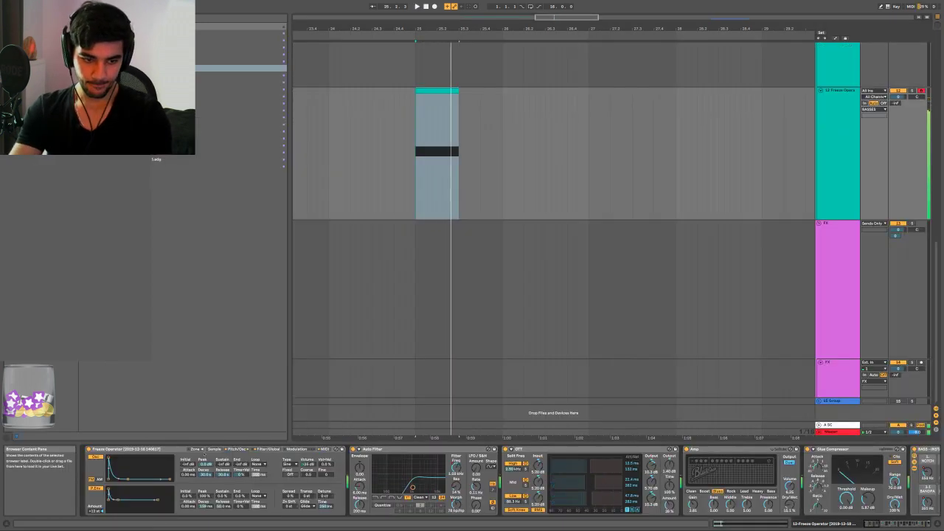
Check Sampler's Filter/Global settings and switch off its pitch envelope in the Pitch/Osc settings
{"action": "left_click", "coordinate": [268, 450]}
{"action": "key", "text": "space"}
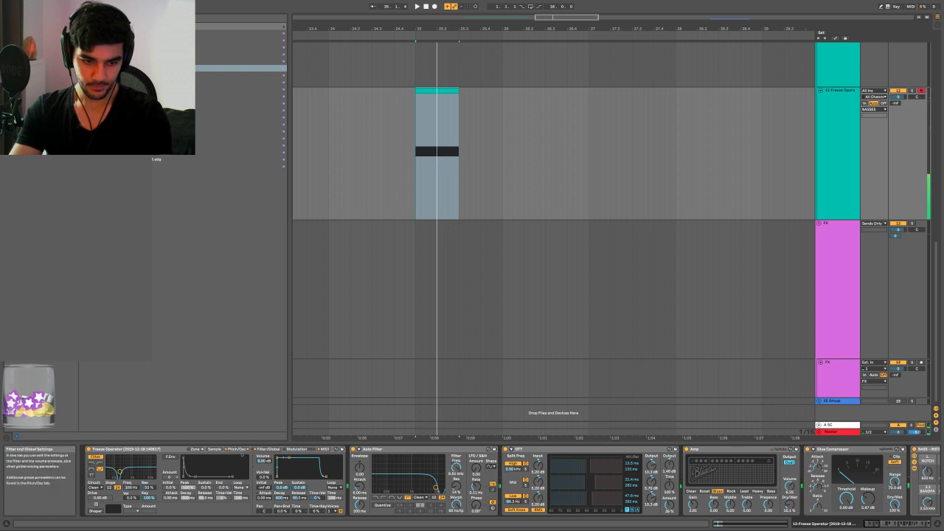
{"action": "left_click", "coordinate": [275, 449]}
{"action": "left_click", "coordinate": [96, 488]}
Lengthen the MIDI clip to 7.1.2, stretch its note to the clip's end, and play back the long note
{"action": "key", "text": "minus"}
{"action": "key", "text": "minus"}
{"action": "key", "text": "minus"}
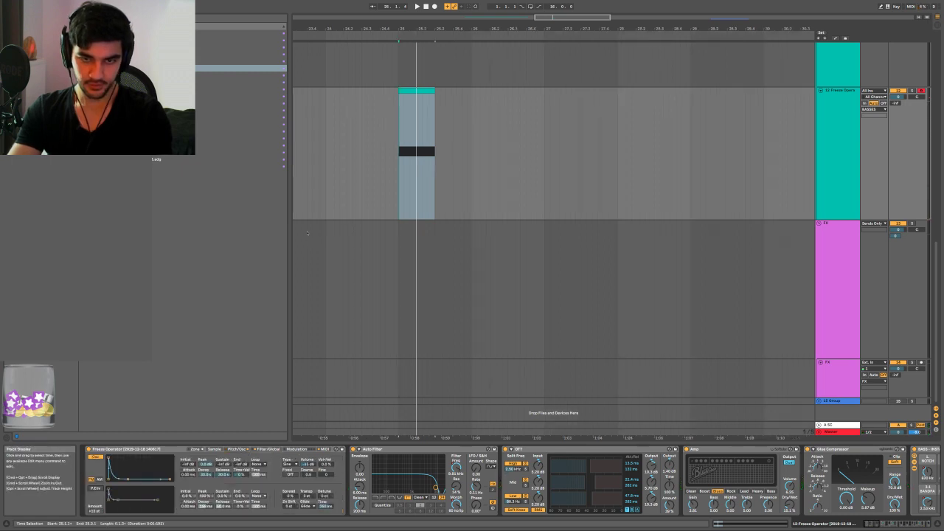
{"action": "left_click_drag", "start_coordinate": [396, 91], "coordinate": [747, 92]}
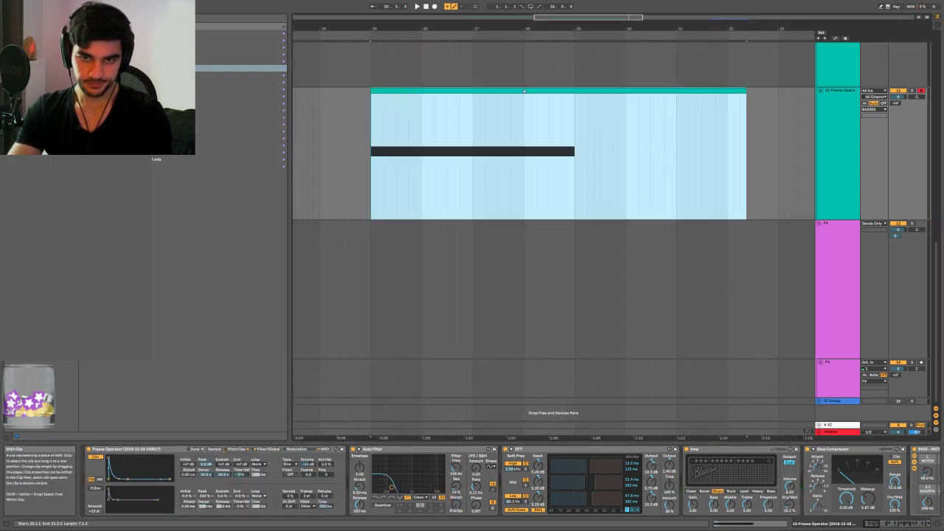
{"action": "double_click", "coordinate": [491, 177]}
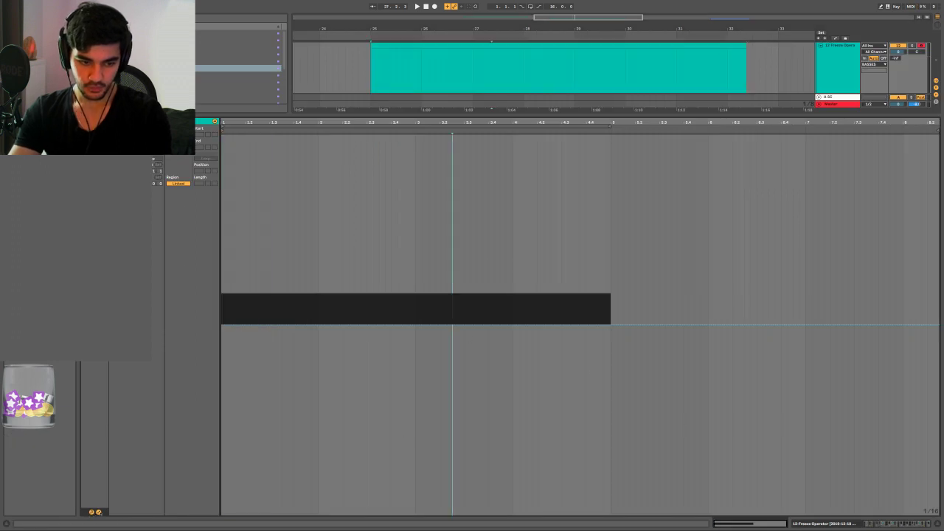
{"action": "left_click", "coordinate": [99, 512]}
{"action": "left_click", "coordinate": [589, 320]}
{"action": "left_click_drag", "start_coordinate": [590, 320], "coordinate": [932, 320]}
{"action": "key", "text": "shift+Tab"}
{"action": "key", "text": "space"}
{"action": "key", "text": "minus"}
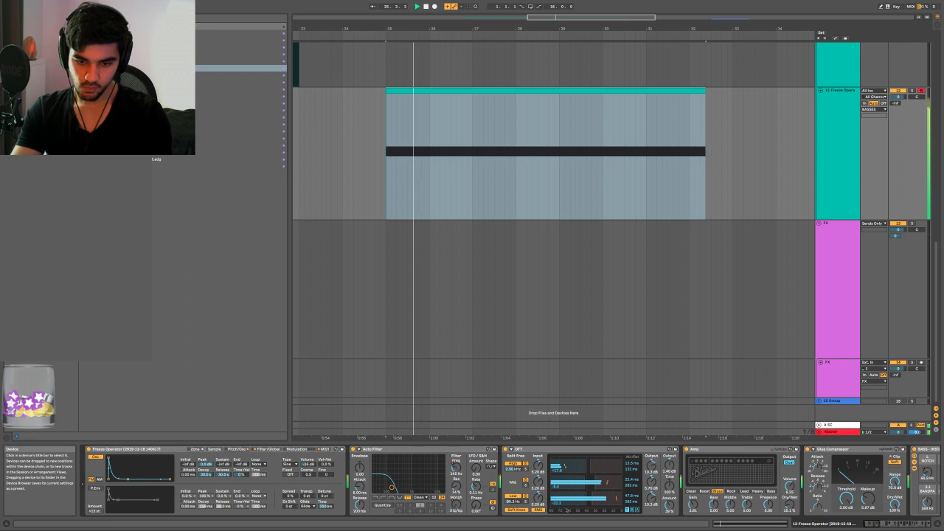
Show the track's automation with every automated parameter in its own lane
{"action": "scroll", "coordinate": [564, 512], "scroll_direction": "down", "scroll_amount": 5}
{"action": "key", "text": "a"}
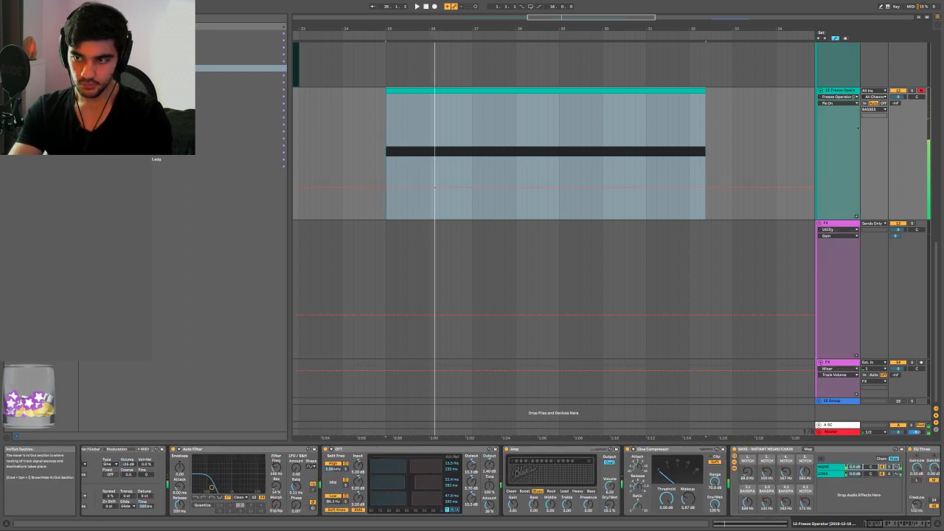
{"action": "right_click", "coordinate": [846, 132]}
{"action": "left_click", "coordinate": [815, 141]}
{"action": "scroll", "coordinate": [496, 236], "scroll_direction": "down", "scroll_amount": 4}
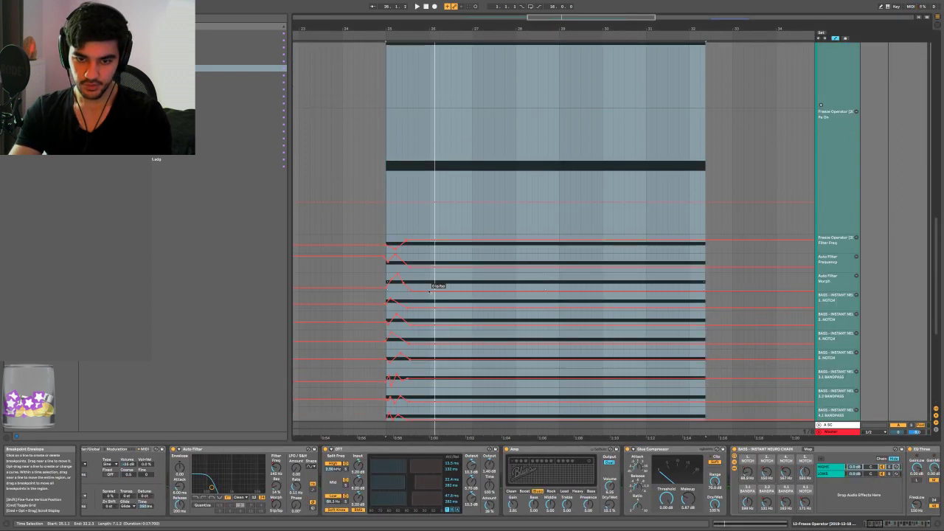
Draw fluctuating 3.1 BANDPASS automation across the rest of the lengthened clip and audition it
{"action": "left_click", "coordinate": [417, 278]}
{"action": "left_click_drag", "start_coordinate": [417, 278], "coordinate": [414, 285]}
{"action": "mouse_move", "coordinate": [429, 284]}
{"action": "left_mouse_down"}
{"action": "mouse_move", "coordinate": [429, 275]}
{"action": "mouse_move", "coordinate": [483, 271]}
{"action": "mouse_move", "coordinate": [533, 290]}
{"action": "mouse_move", "coordinate": [708, 283]}
{"action": "left_mouse_up"}
{"action": "key", "text": "space"}
{"action": "key", "text": "space"}
{"action": "key", "text": "space"}
Continue the second and third bandpass lanes with fluctuating automation to the clip's end, drawing the third one freehand
{"action": "scroll", "coordinate": [546, 283], "scroll_direction": "down", "scroll_amount": 2}
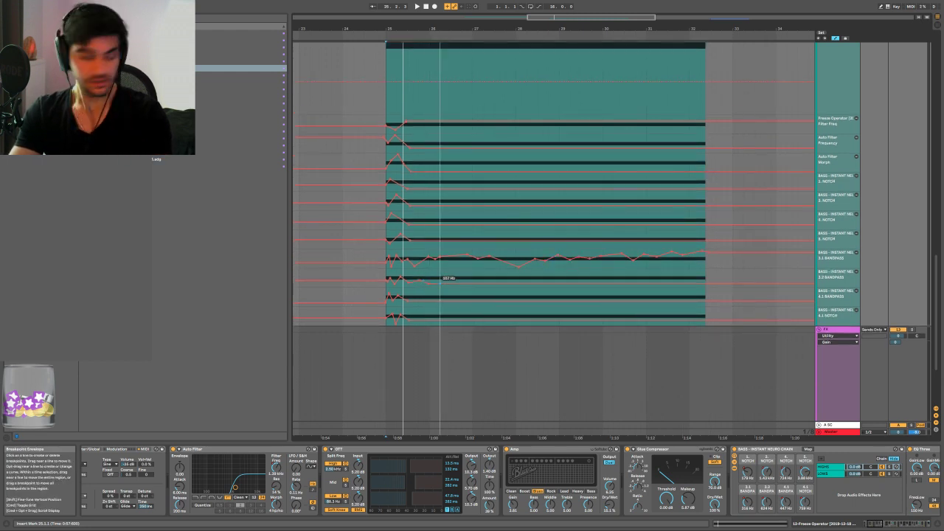
{"action": "left_click_drag", "start_coordinate": [451, 279], "coordinate": [700, 273]}
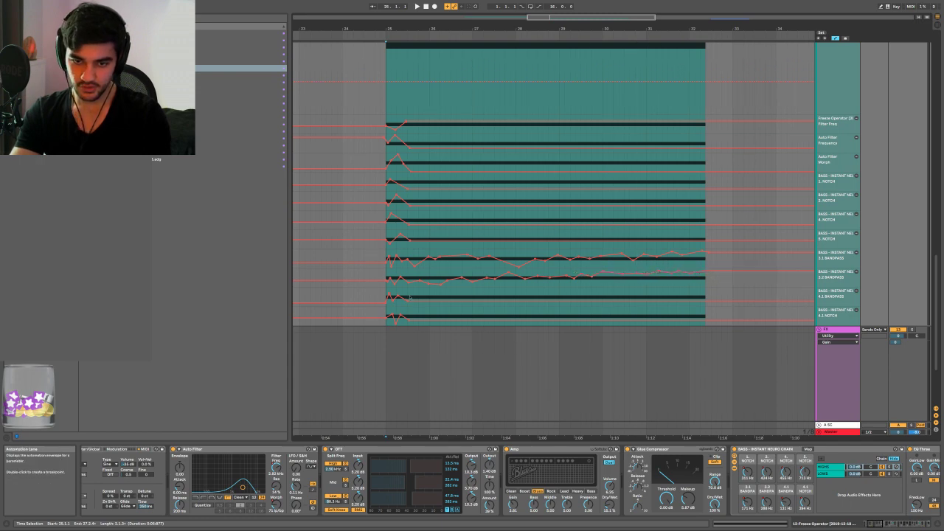
{"action": "key", "text": "b"}
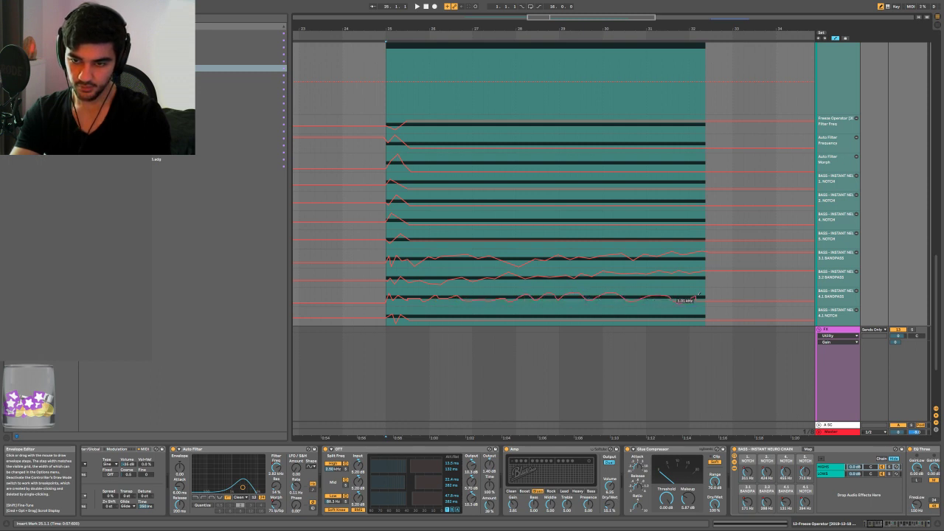
Draw freehand wavy automation to the clip's end in all the rack's NOTCH lanes
{"action": "scroll", "coordinate": [432, 315], "scroll_direction": "down", "scroll_amount": 3}
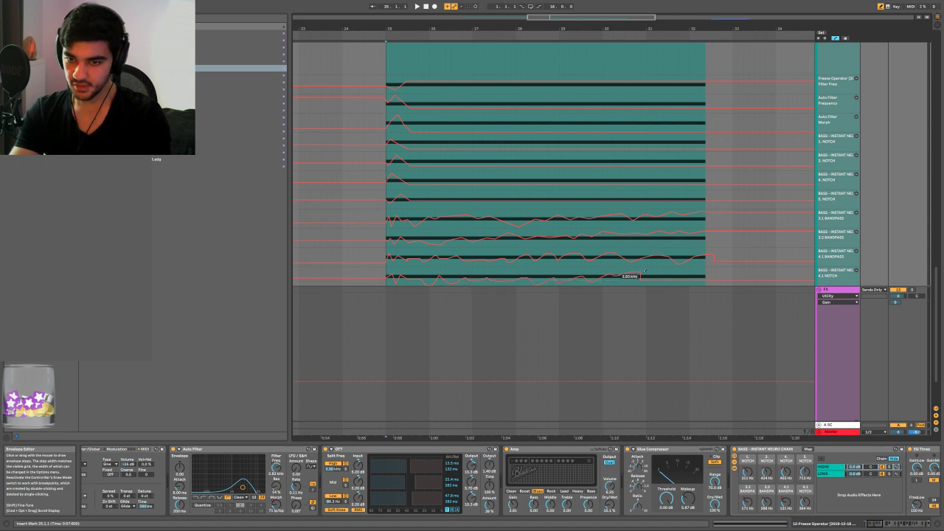
{"action": "scroll", "coordinate": [714, 279], "scroll_direction": "up", "scroll_amount": 4}
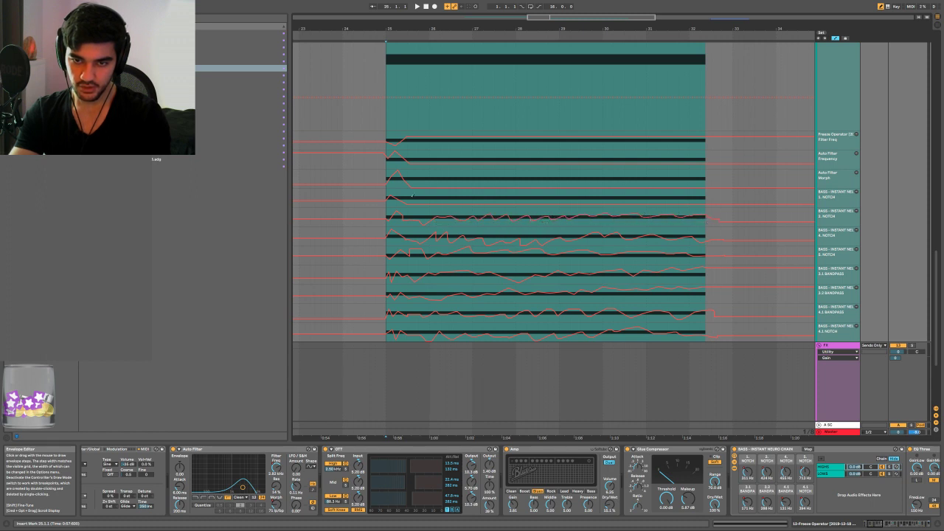
{"action": "mouse_move", "coordinate": [410, 201]}
{"action": "left_mouse_down"}
{"action": "mouse_move", "coordinate": [490, 190]}
{"action": "mouse_move", "coordinate": [566, 205]}
{"action": "mouse_move", "coordinate": [641, 187]}
{"action": "mouse_move", "coordinate": [715, 200]}
{"action": "left_mouse_up"}
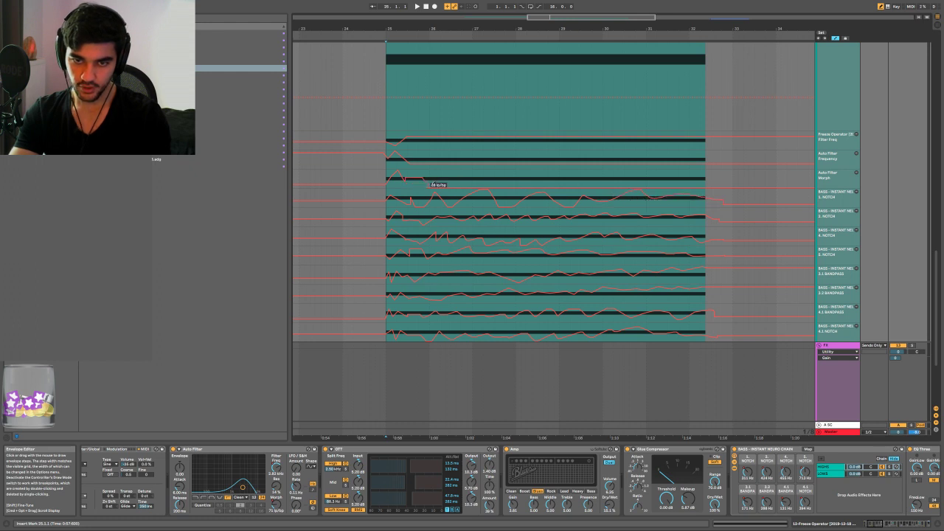
Draw wavy automation for Auto Filter's Morph and Frequency and Sampler's Filter Freq, play it back, and hide the lanes
{"action": "left_click_drag", "start_coordinate": [431, 183], "coordinate": [729, 180]}
{"action": "key", "text": "space"}
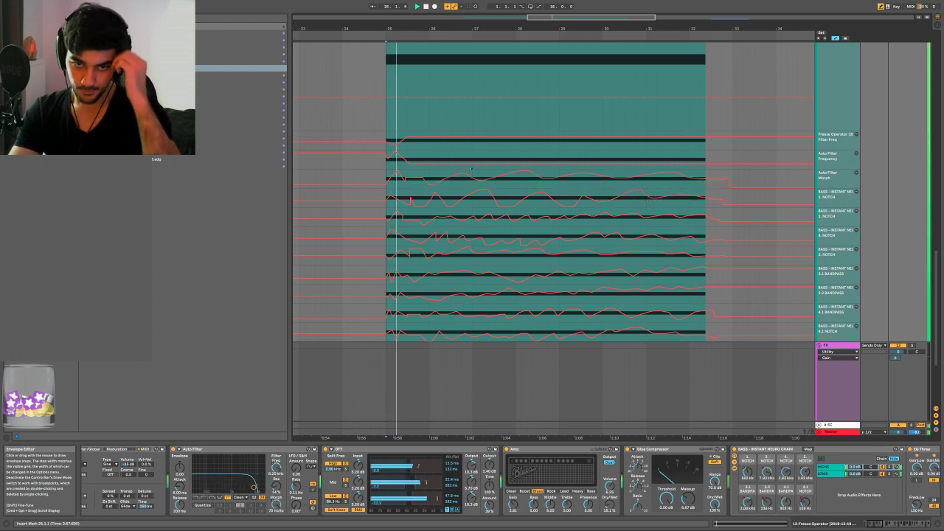
{"action": "mouse_move", "coordinate": [406, 158]}
{"action": "left_mouse_down"}
{"action": "mouse_move", "coordinate": [595, 147]}
{"action": "mouse_move", "coordinate": [706, 157]}
{"action": "left_mouse_up"}
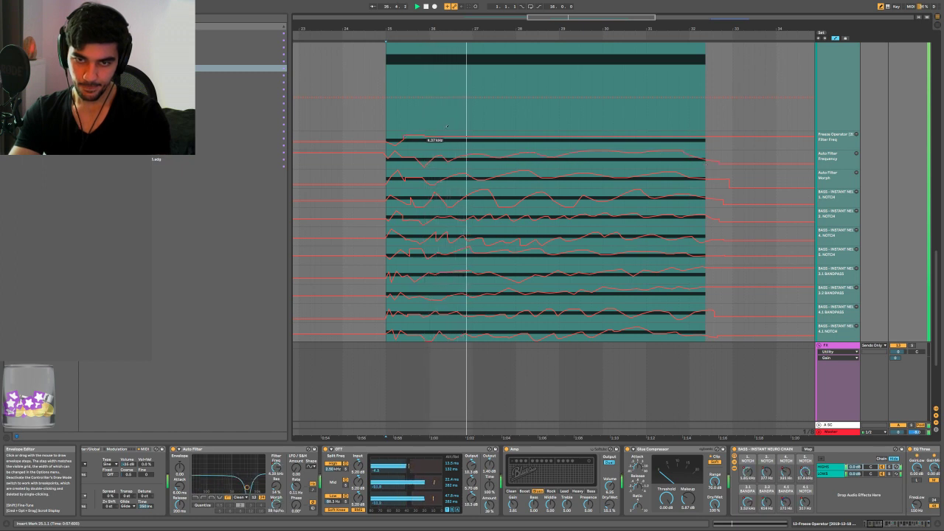
{"action": "mouse_move", "coordinate": [446, 127]}
{"action": "left_mouse_down"}
{"action": "mouse_move", "coordinate": [466, 135]}
{"action": "mouse_move", "coordinate": [709, 135]}
{"action": "left_mouse_up"}
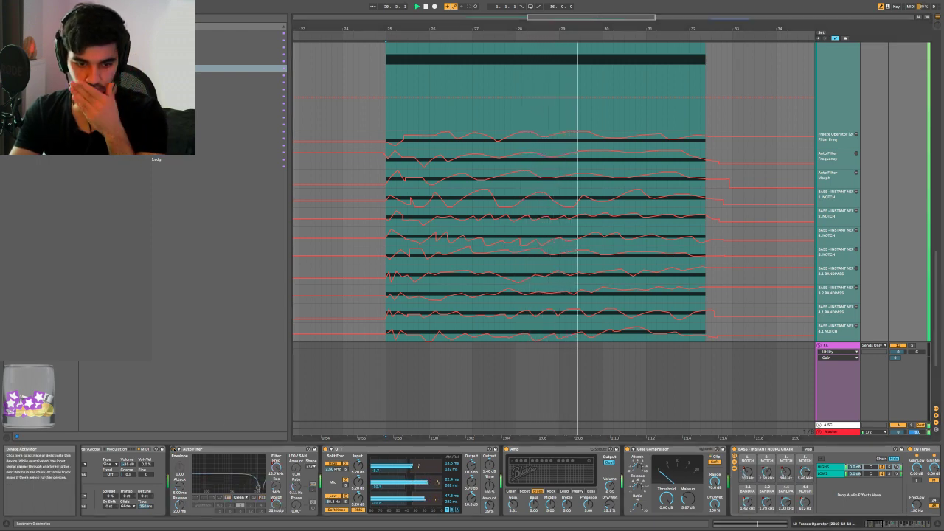
{"action": "key", "text": "space"}
{"action": "key", "text": "space"}
{"action": "key", "text": "a"}
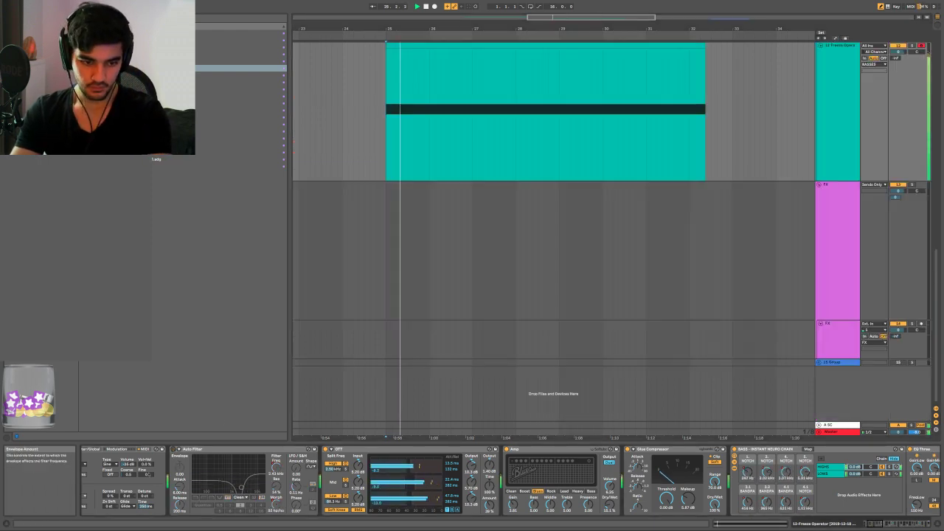
Check the clip's note and Sampler's sample waveform while auditioning the automated bass
{"action": "scroll", "coordinate": [500, 480], "scroll_direction": "left", "scroll_amount": 2}
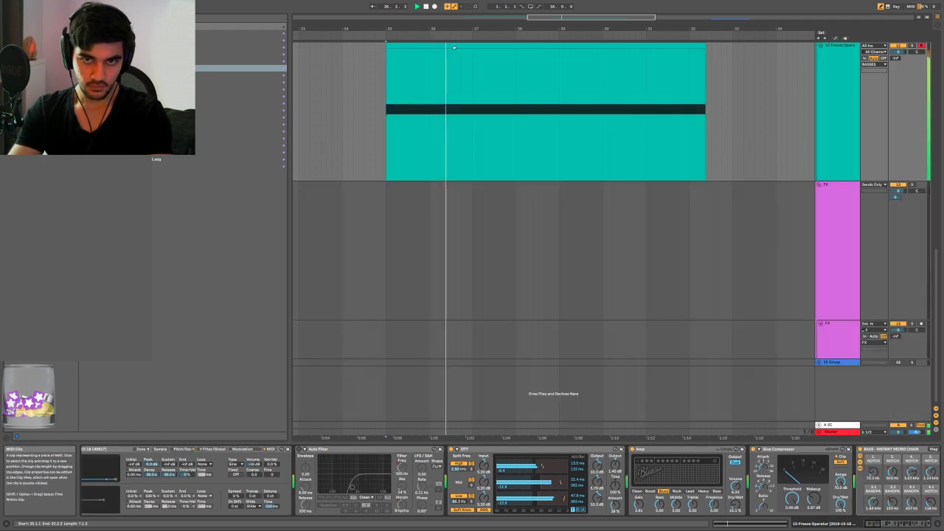
{"action": "double_click", "coordinate": [463, 60]}
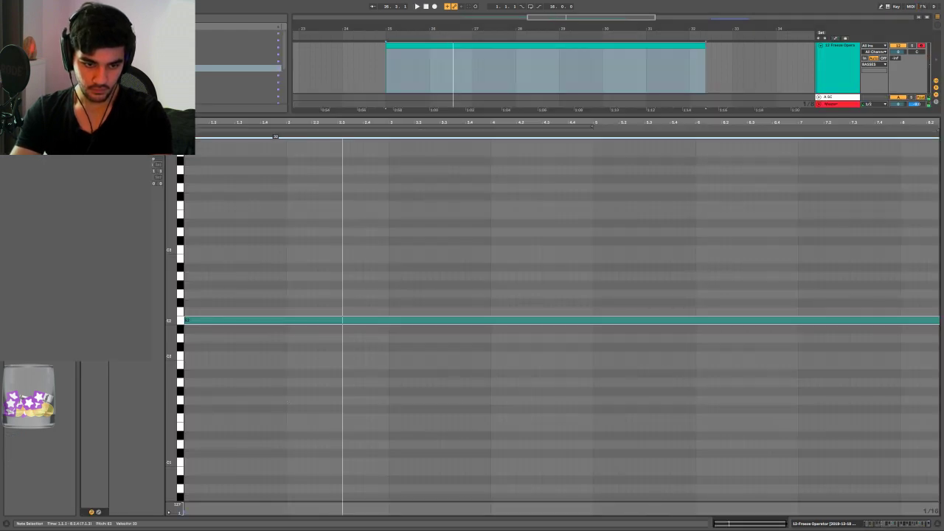
{"action": "key", "text": "shift+Tab"}
{"action": "key", "text": "space"}
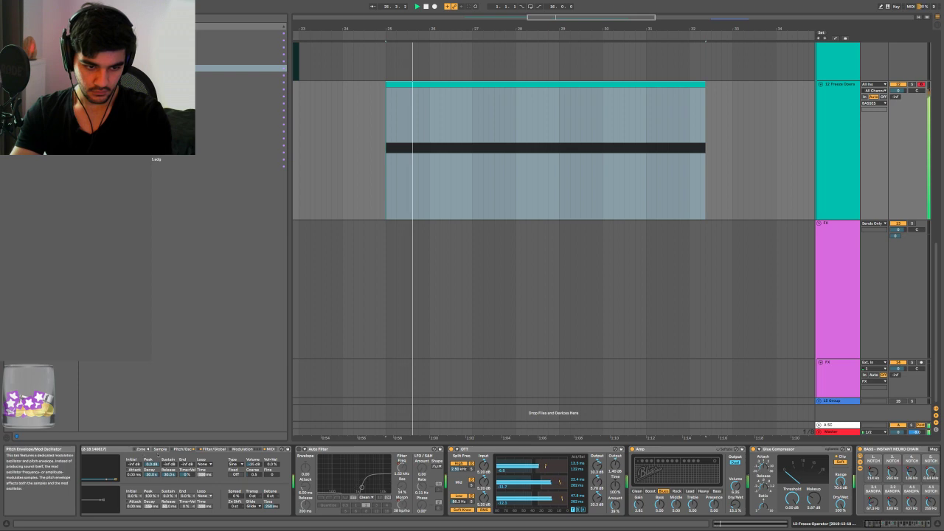
{"action": "left_click", "coordinate": [159, 449]}
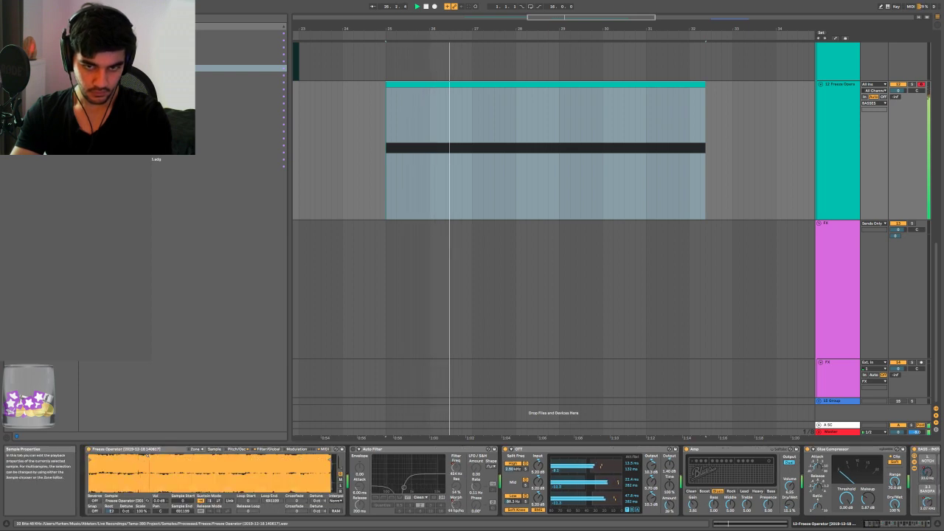
{"action": "key", "text": "shift+Tab"}
{"action": "key", "text": "shift+Tab"}
{"action": "key", "text": "space"}
Duplicate the automated Freeze Operator track and deactivate the original
{"action": "key", "text": "minus"}
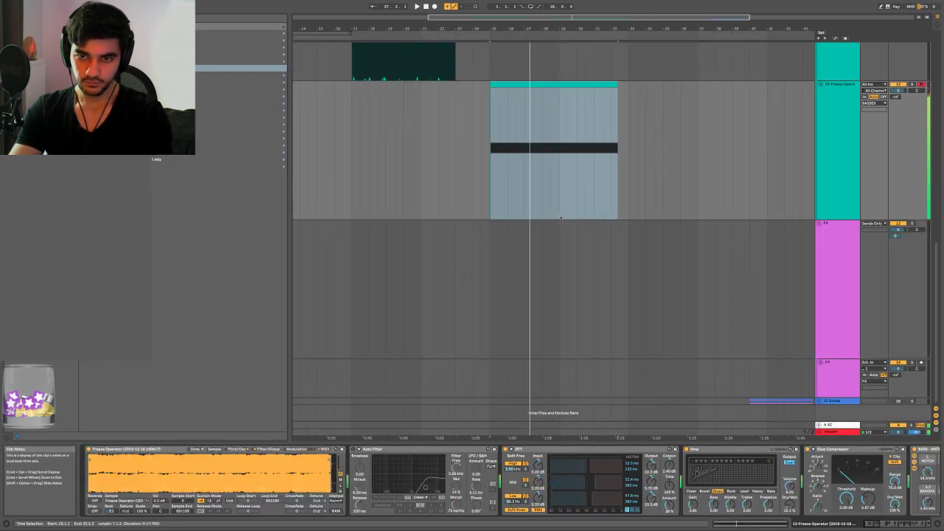
{"action": "right_click", "coordinate": [848, 135]}
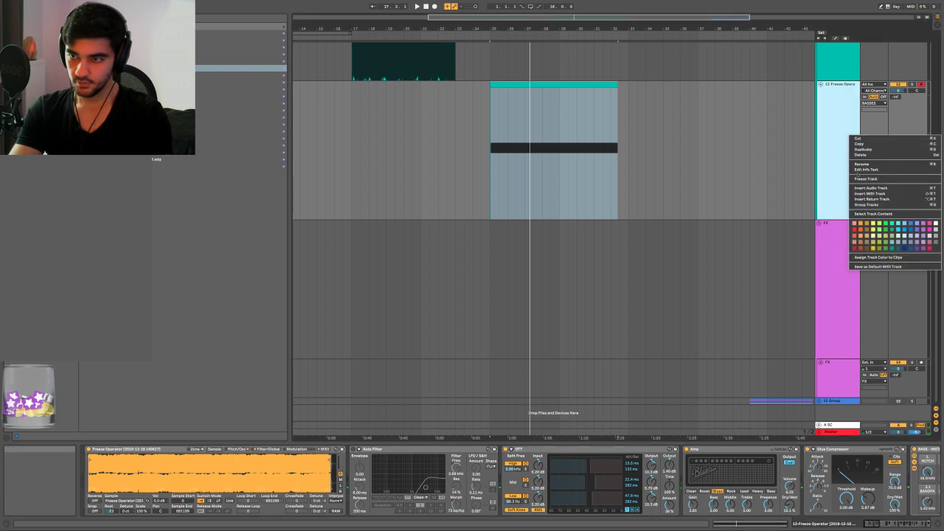
{"action": "left_click", "coordinate": [829, 140]}
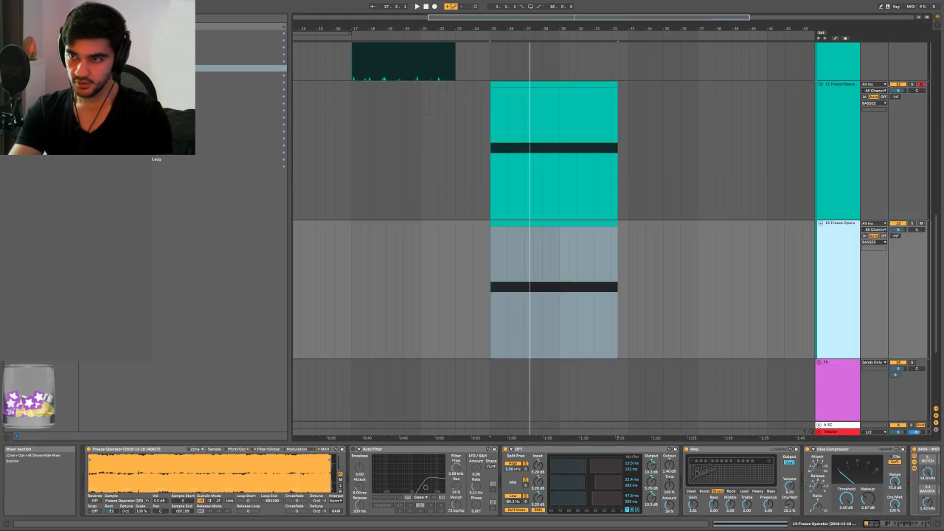
{"action": "left_click", "coordinate": [898, 84]}
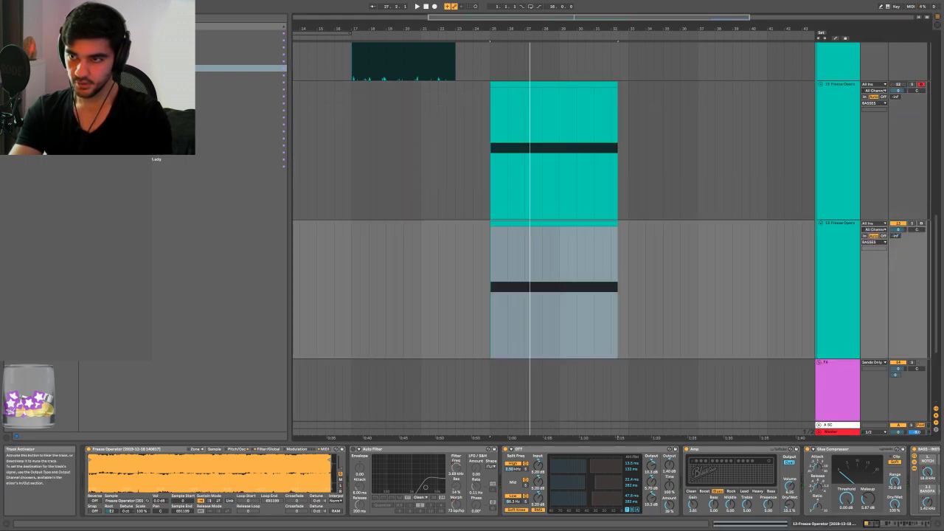
{"action": "left_click", "coordinate": [844, 112]}
Freeze the duplicated track and flatten it to audio
{"action": "right_click", "coordinate": [836, 238]}
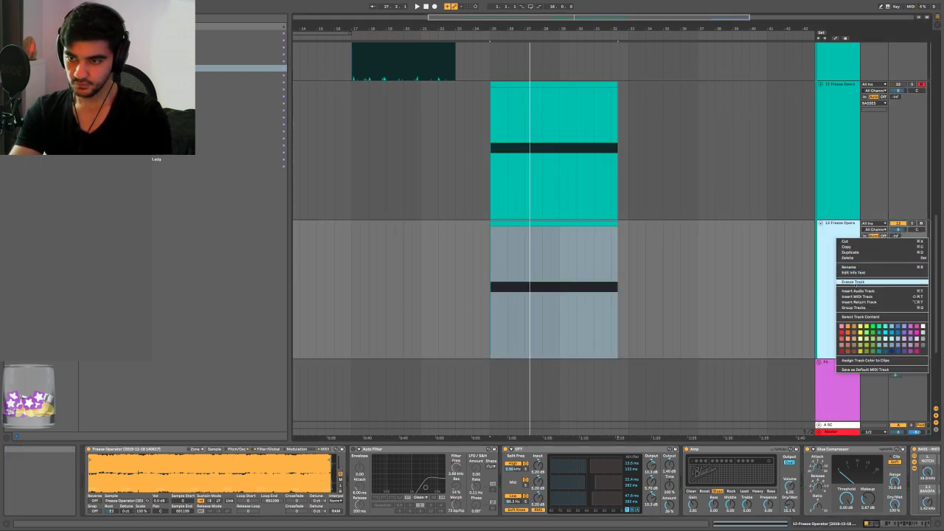
{"action": "left_click", "coordinate": [843, 280]}
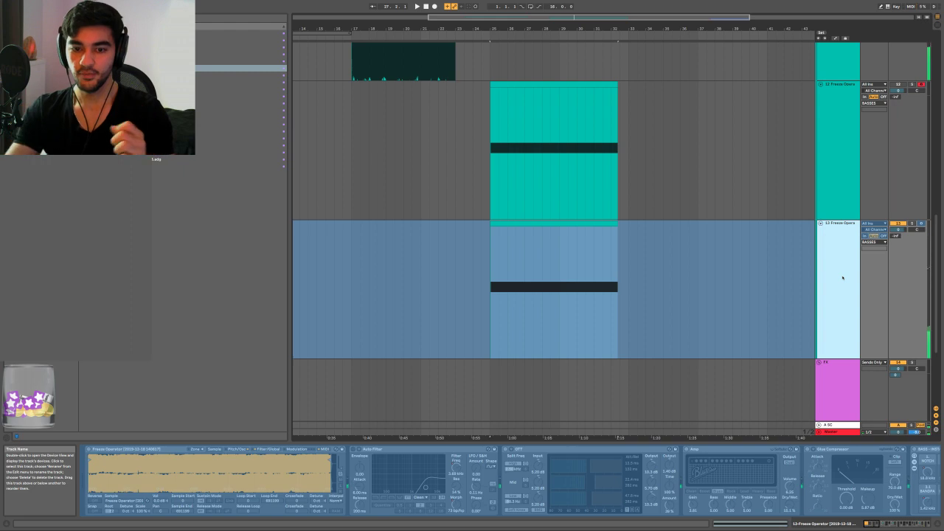
{"action": "right_click", "coordinate": [843, 278]}
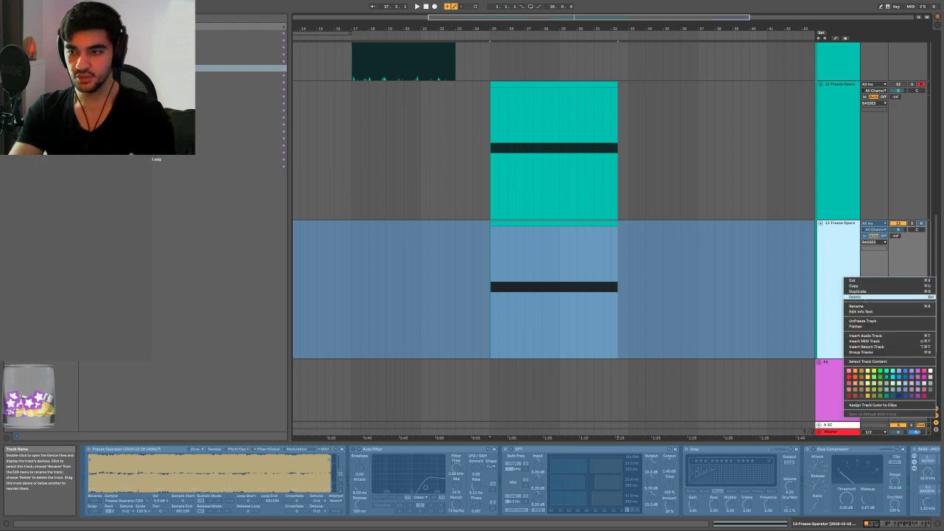
{"action": "left_click", "coordinate": [857, 326]}
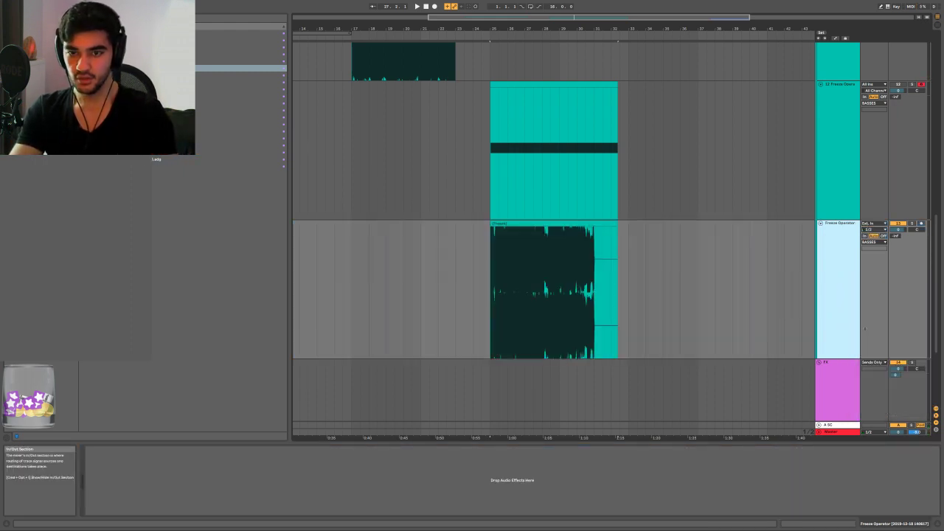
Insert a MIDI track with Sampler, load the flattened Freeze Operator audio into it, and set the sample's root key to E3
{"action": "key", "text": "ctrl+shift+t"}
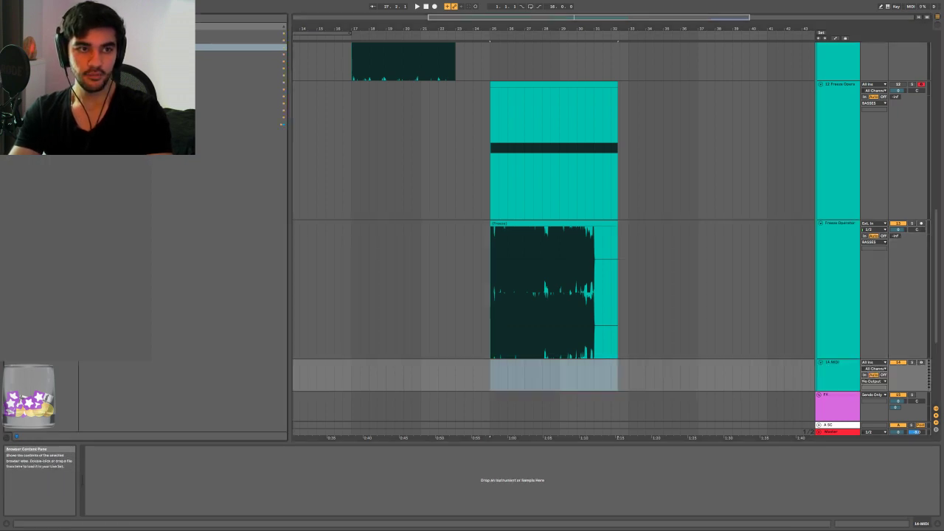
{"action": "left_click_drag", "start_coordinate": [148, 47], "coordinate": [592, 375]}
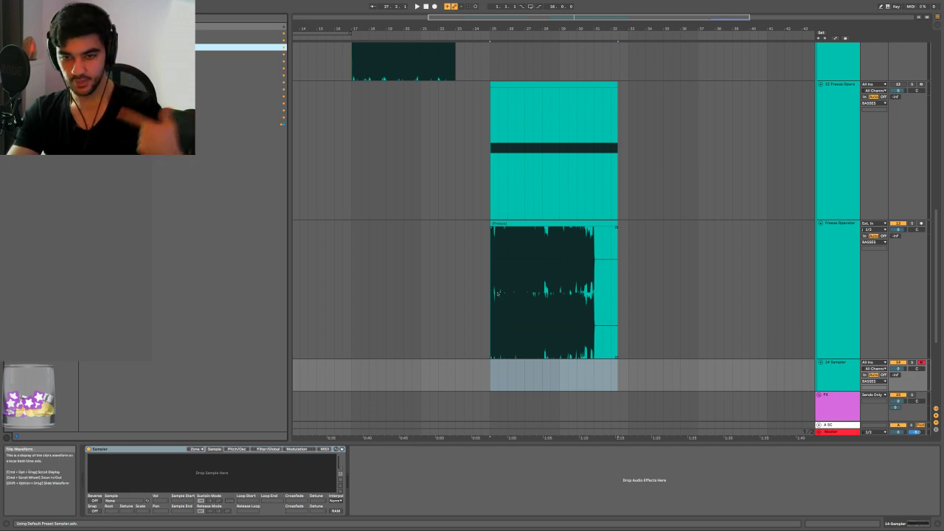
{"action": "left_click_drag", "start_coordinate": [537, 223], "coordinate": [242, 467]}
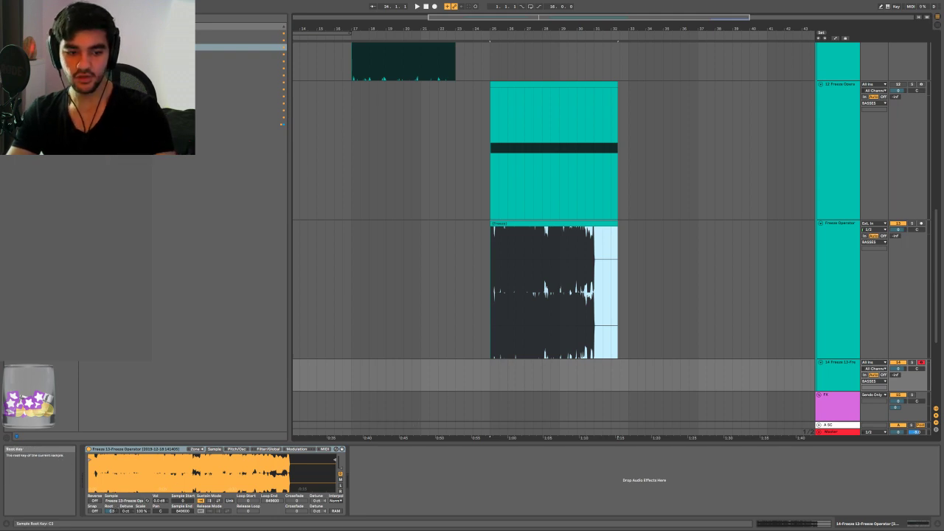
{"action": "left_click", "coordinate": [113, 510]}
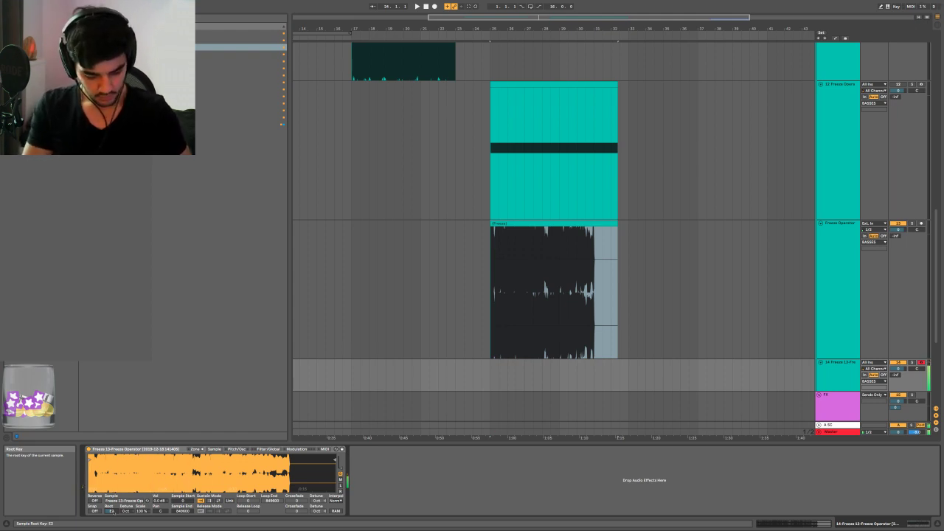
Create a two-bar MIDI clip at bar 41 on the new Sampler track and draw an E2 note across its full length
{"action": "scroll", "coordinate": [569, 295], "scroll_direction": "right", "scroll_amount": 10}
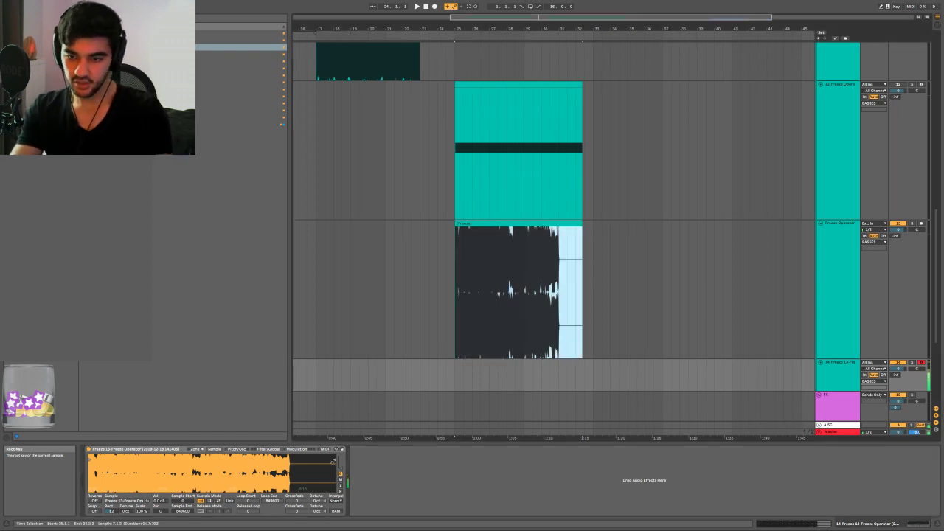
{"action": "left_click", "coordinate": [569, 376]}
{"action": "key", "text": "ctrl+shift+m"}
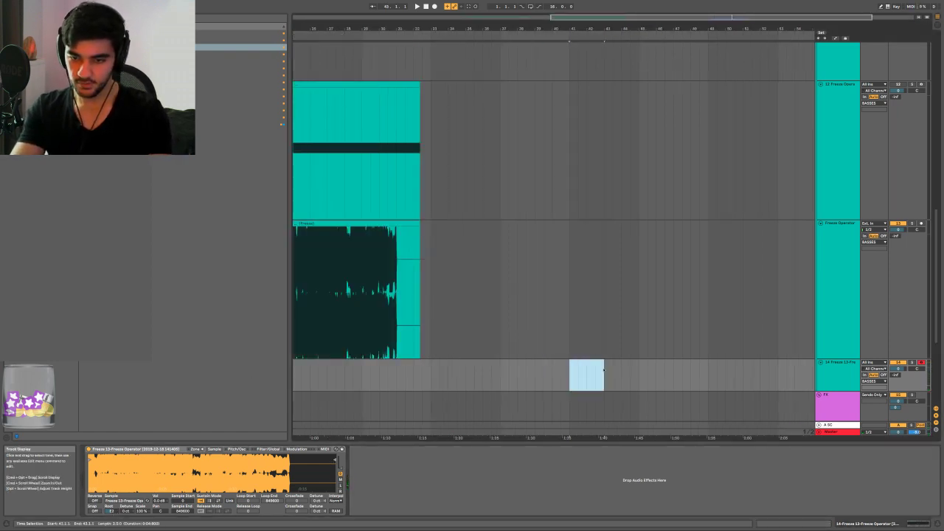
{"action": "double_click", "coordinate": [601, 373]}
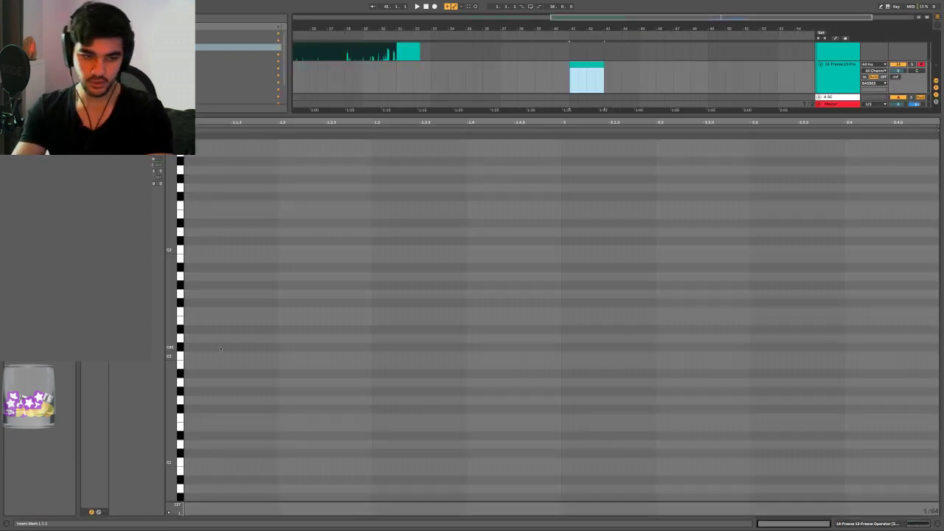
{"action": "left_click", "coordinate": [189, 319]}
{"action": "key", "text": "b"}
{"action": "left_click_drag", "start_coordinate": [189, 320], "coordinate": [939, 321]}
{"action": "scroll", "coordinate": [302, 276], "scroll_direction": "up", "scroll_amount": 2}
{"action": "key", "text": "space"}
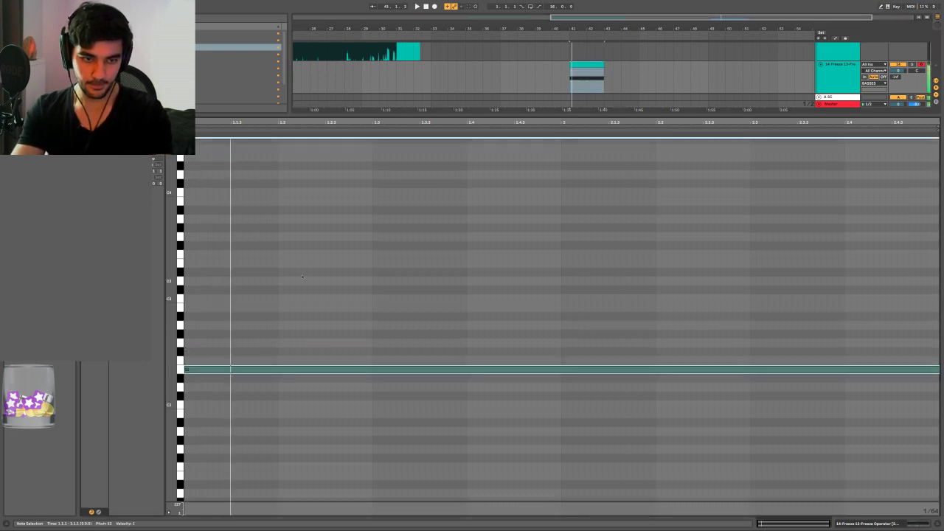
Add an E3 note at 1.2 and a shorter F3 note at 1.3.2 above the long note
{"action": "left_click", "coordinate": [280, 263]}
{"action": "left_click_drag", "start_coordinate": [280, 262], "coordinate": [364, 262]}
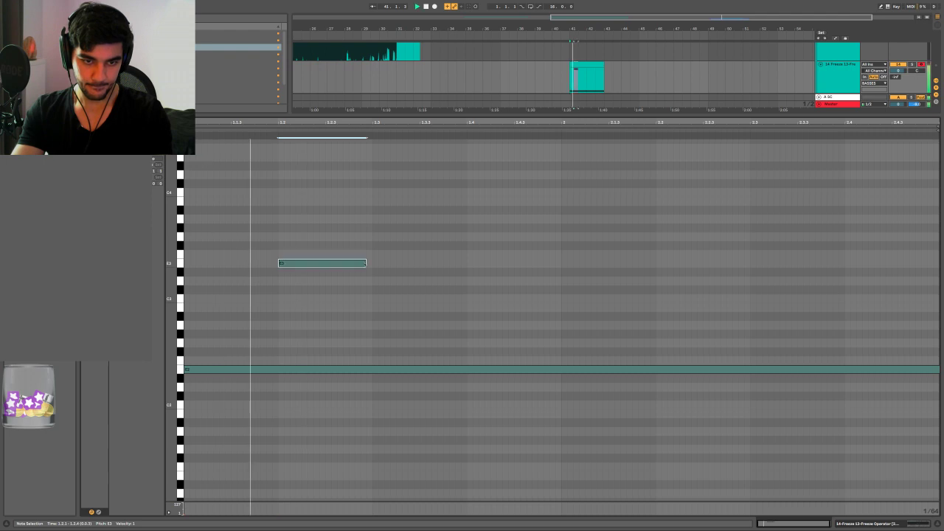
{"action": "scroll", "coordinate": [391, 263], "scroll_direction": "up", "scroll_amount": 2}
{"action": "left_click", "coordinate": [393, 226]}
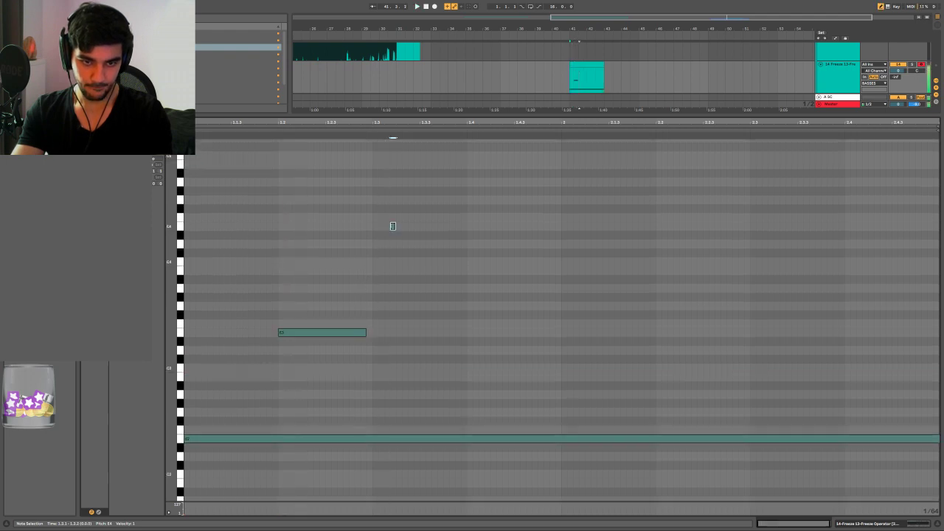
{"action": "left_click_drag", "start_coordinate": [393, 226], "coordinate": [458, 316]}
Route Velocity to Sample Offset as Destination A in Sampler's MIDI modulation settings
{"action": "key", "text": "shift+Tab"}
{"action": "key", "text": "space"}
{"action": "left_click", "coordinate": [329, 448]}
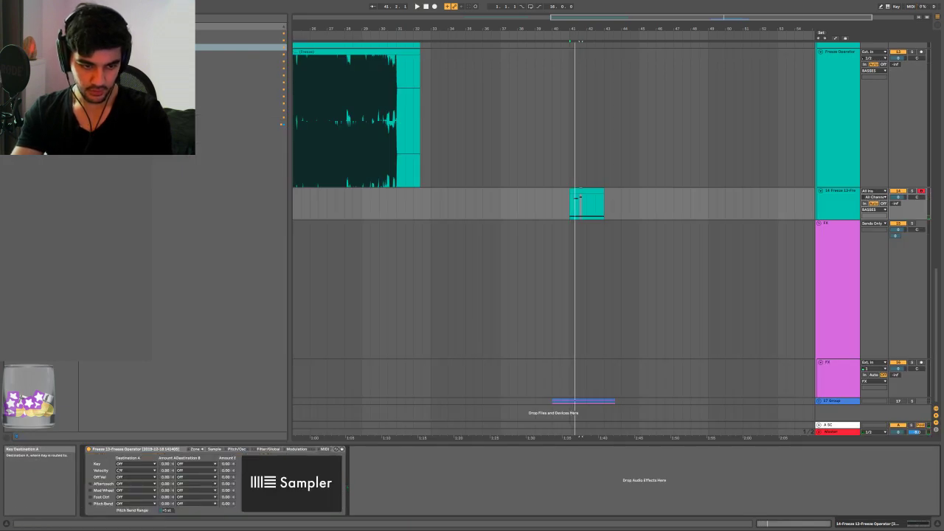
{"action": "left_click", "coordinate": [136, 463]}
{"action": "left_click", "coordinate": [159, 310]}
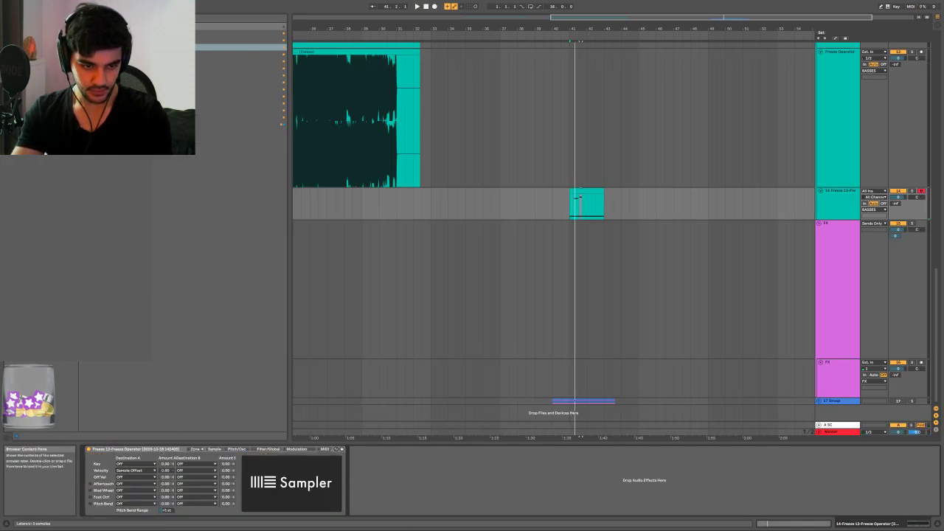
Enable Sampler's filter as a notch with its frequency lowered to the midrange, and switch on LFO 1
{"action": "left_click", "coordinate": [268, 449]}
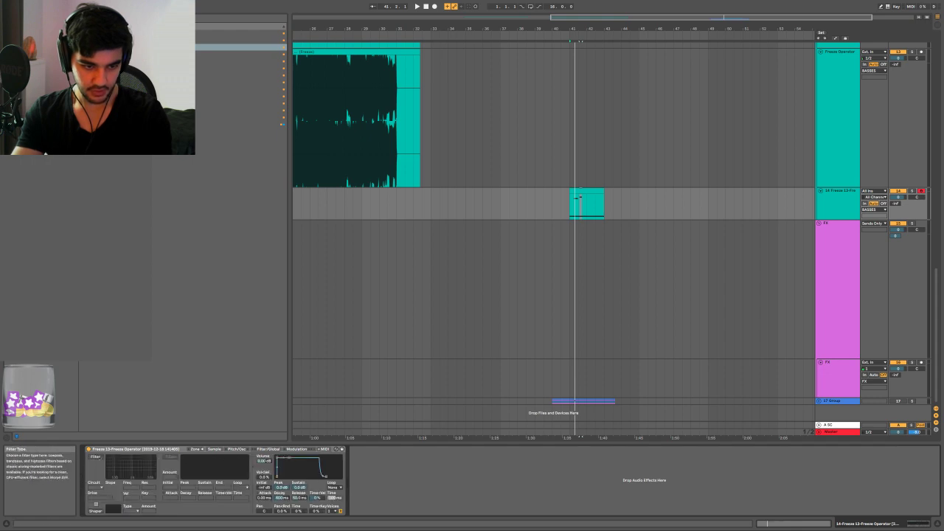
{"action": "left_click", "coordinate": [238, 449]}
{"action": "left_click", "coordinate": [268, 450]}
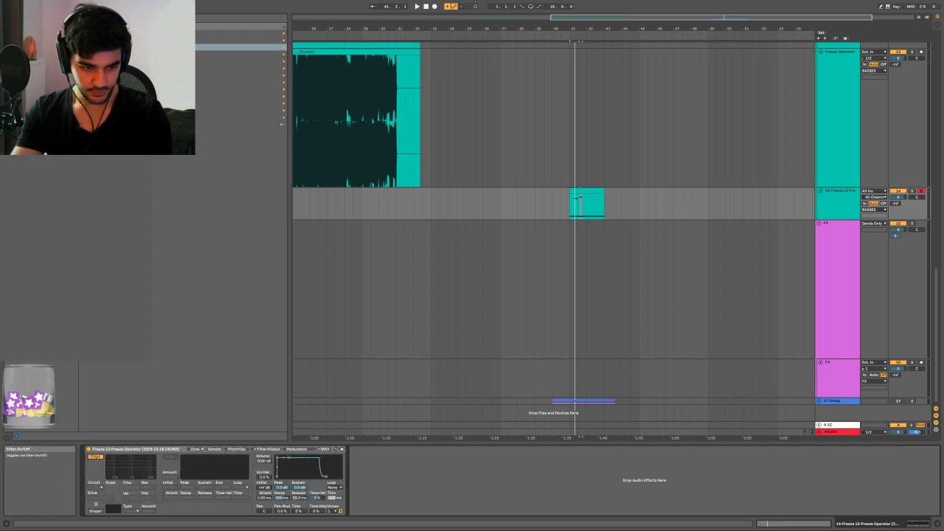
{"action": "left_click", "coordinate": [95, 456]}
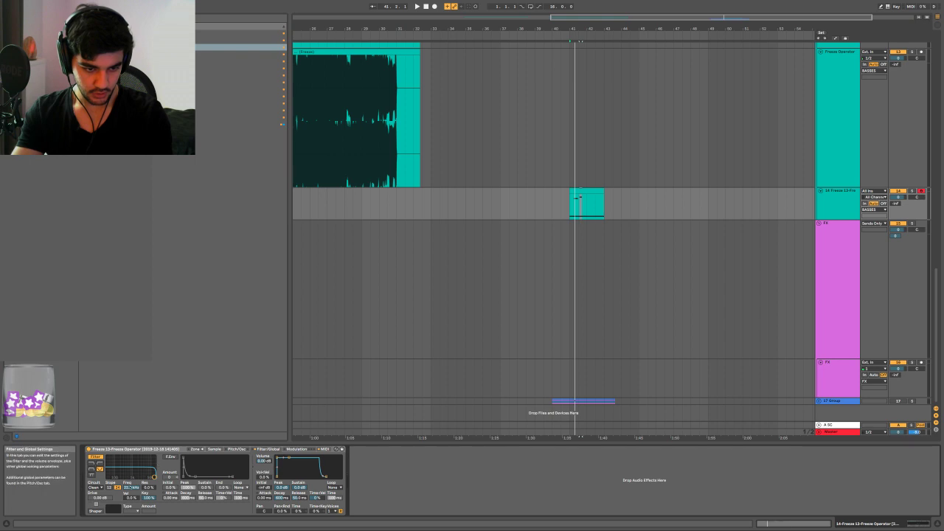
{"action": "left_click_drag", "start_coordinate": [131, 487], "coordinate": [131, 521]}
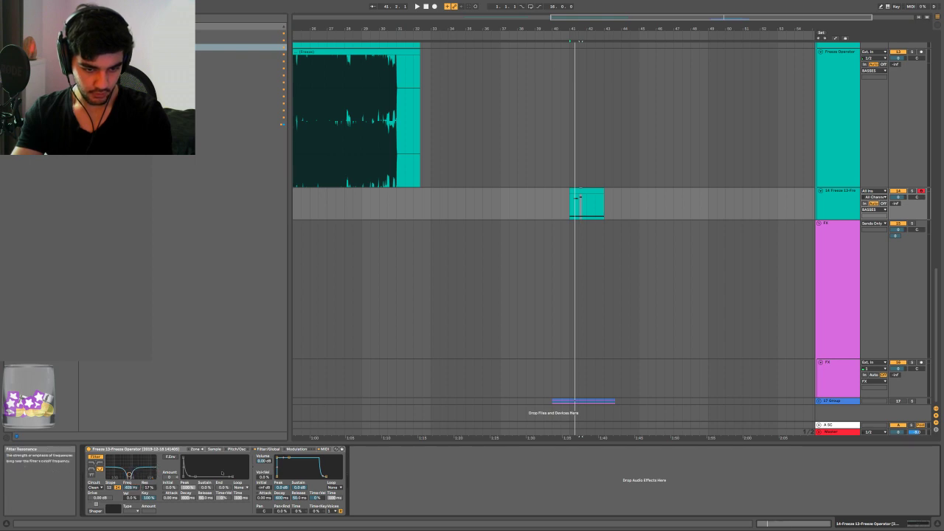
{"action": "left_click", "coordinate": [296, 450]}
{"action": "left_click", "coordinate": [187, 456]}
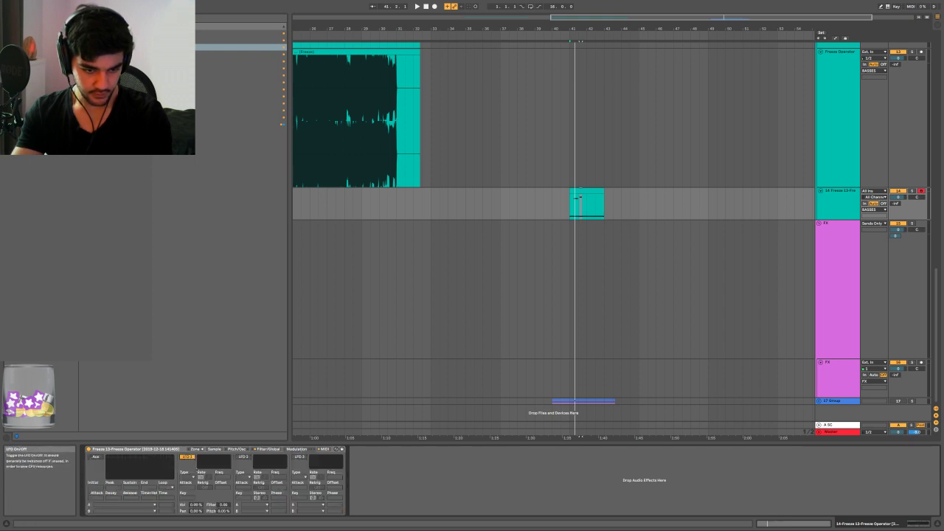
Enable Sampler's modulation oscillator, raise its volume slightly, and audition the clip
{"action": "key", "text": "space"}
{"action": "left_click", "coordinate": [236, 449]}
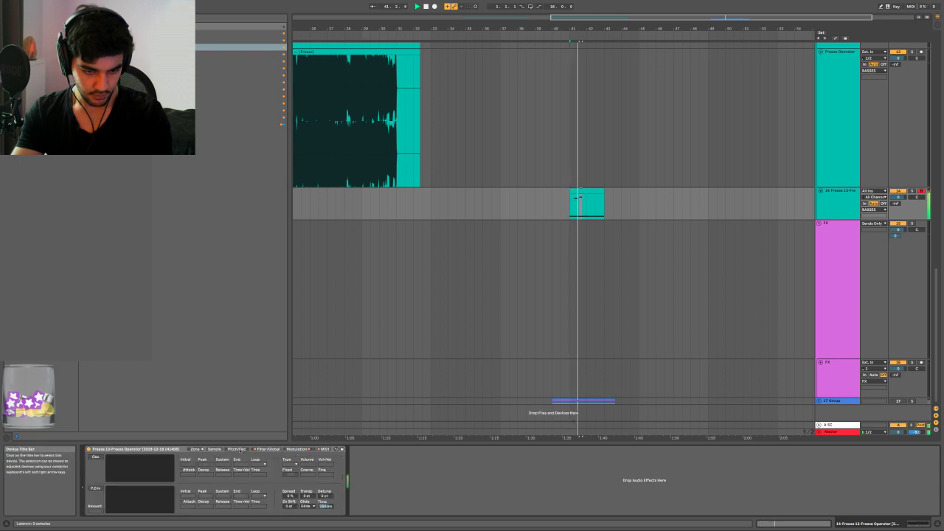
{"action": "left_click", "coordinate": [95, 457]}
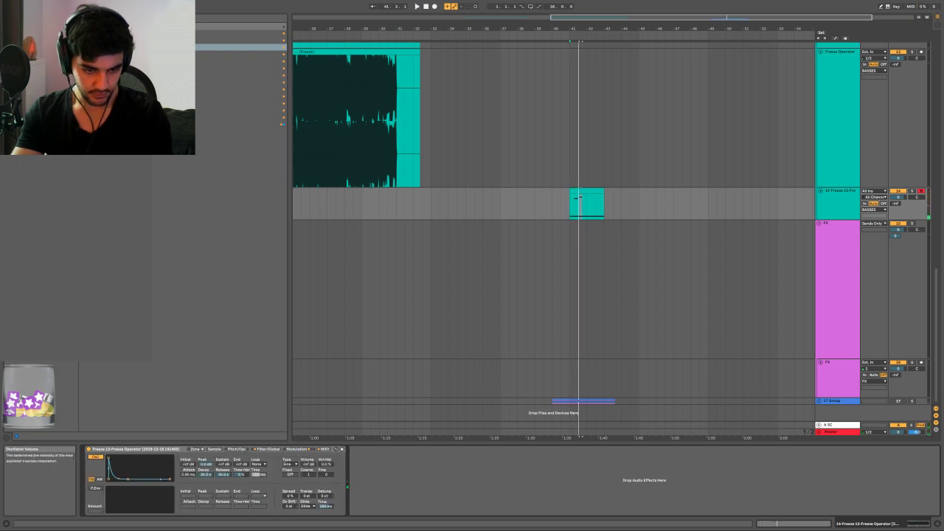
{"action": "left_click_drag", "start_coordinate": [308, 464], "coordinate": [308, 456]}
{"action": "key", "text": "space"}
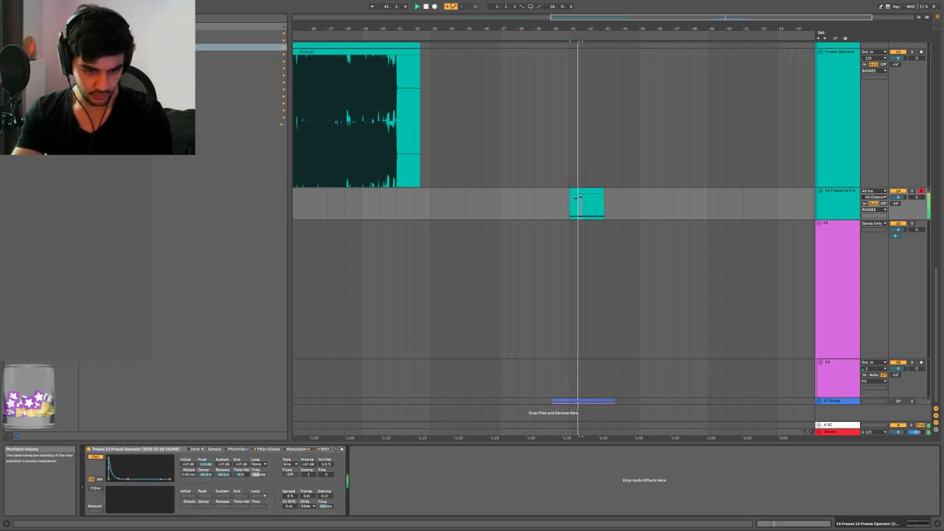
{"action": "key", "text": "space"}
{"action": "key", "text": "space"}
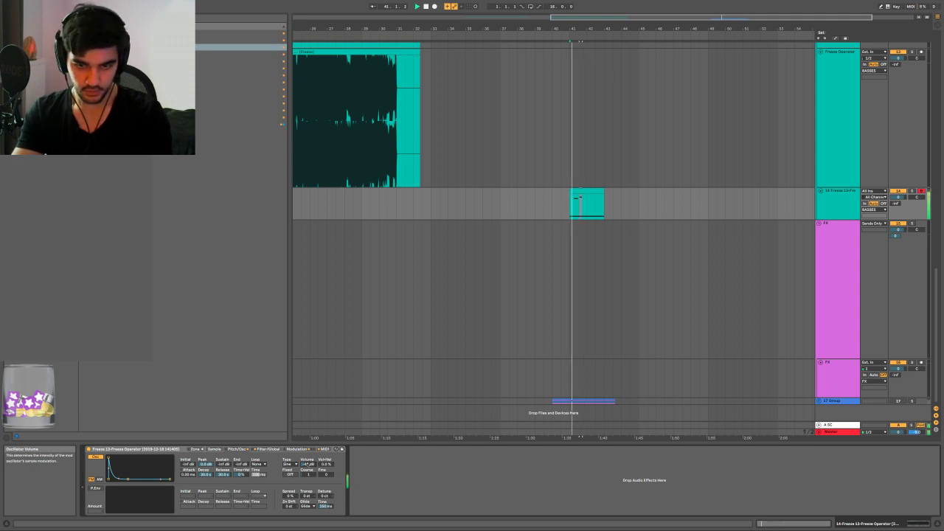
{"action": "left_click", "coordinate": [213, 450]}
{"action": "key", "text": "space"}
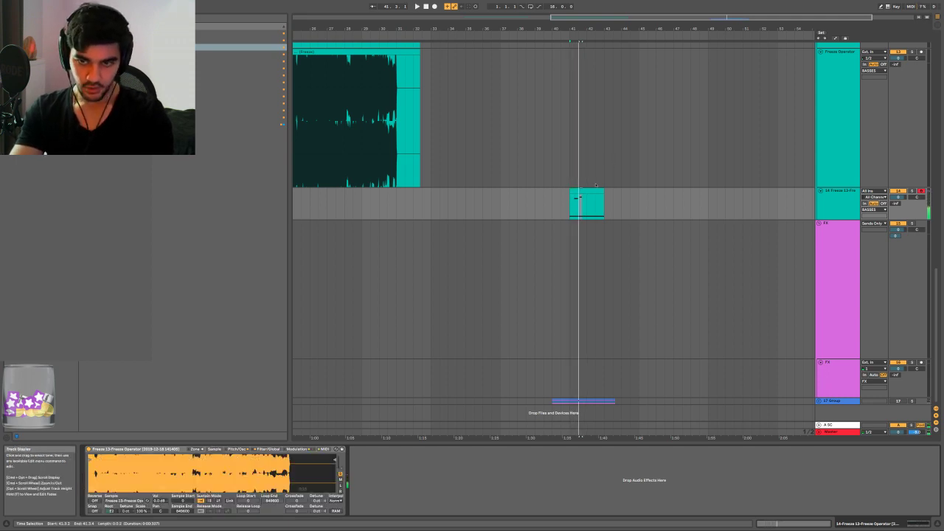
Raise the velocity of the clip's long E2 note to a medium level and audition the result
{"action": "double_click", "coordinate": [585, 190]}
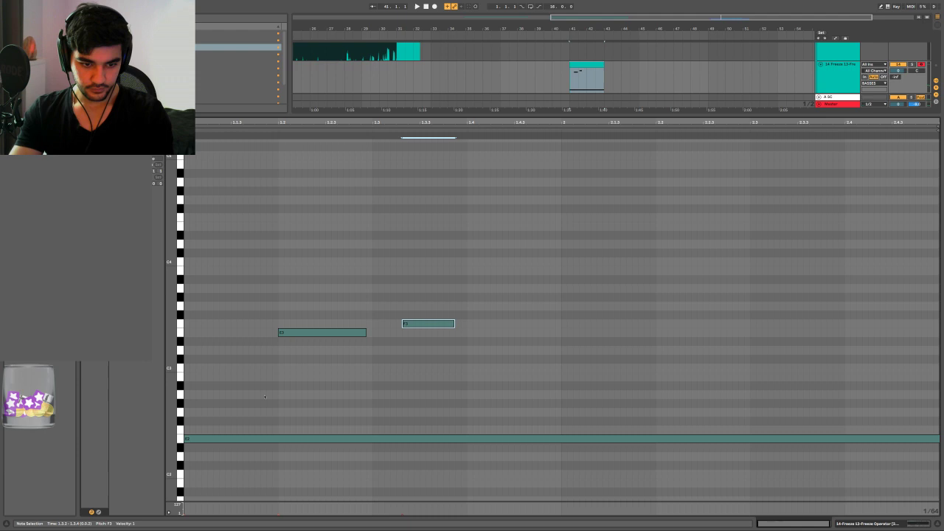
{"action": "left_click", "coordinate": [196, 439]}
{"action": "key", "text": "space"}
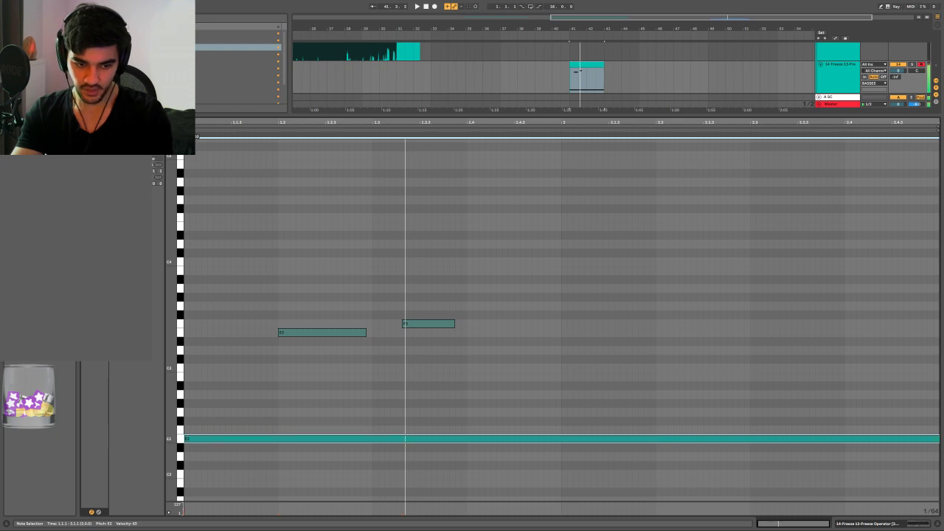
{"action": "key", "text": "space"}
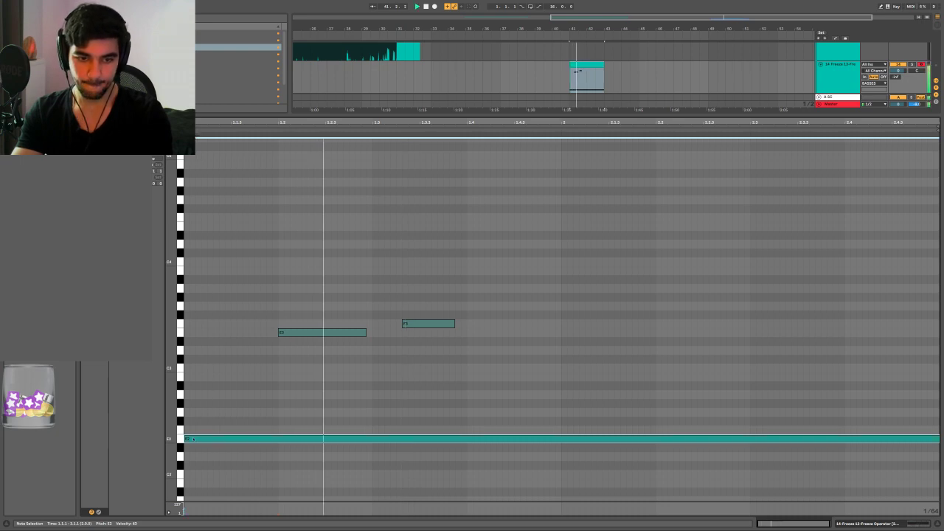
{"action": "key", "text": "shift+Tab"}
{"action": "key", "text": "space"}
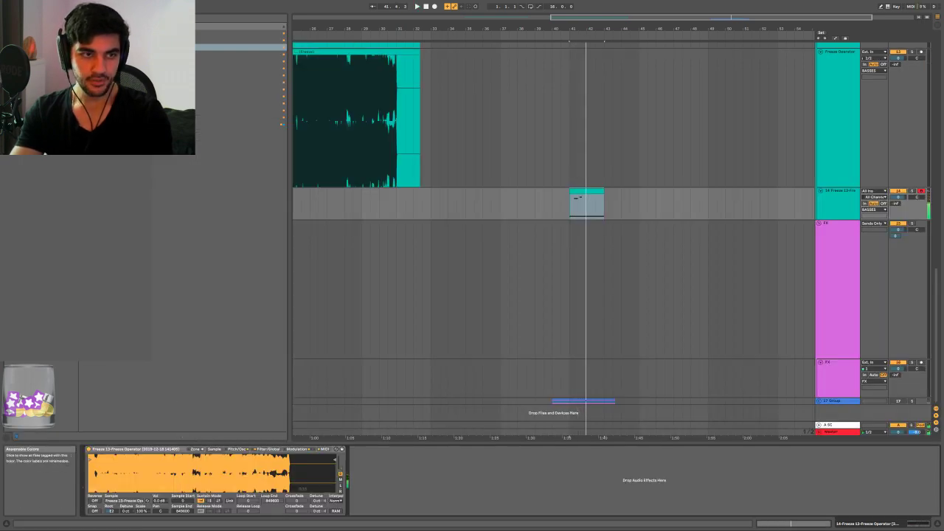
Add a Frequency Shifter after Sampler, reduce its Dry/Wet to about 49%, and play the clip
{"action": "left_click", "coordinate": [37, 140]}
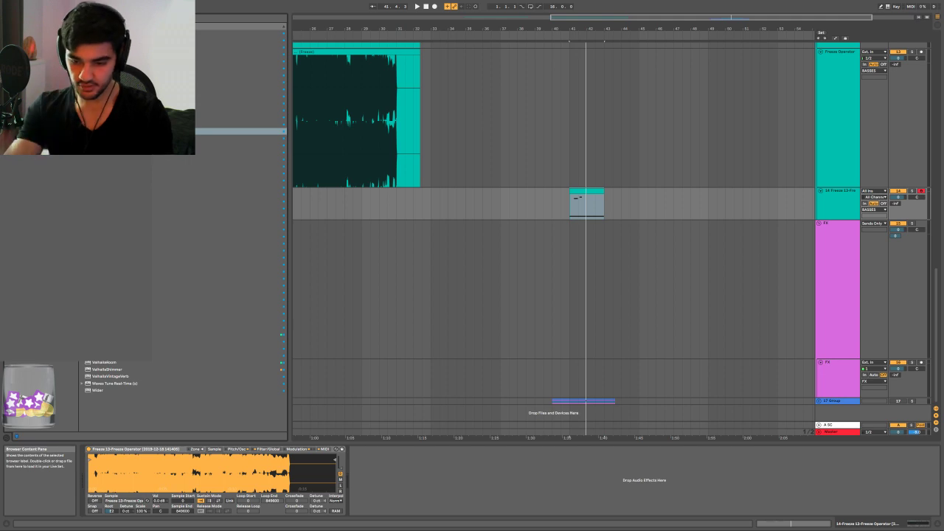
{"action": "double_click", "coordinate": [111, 118]}
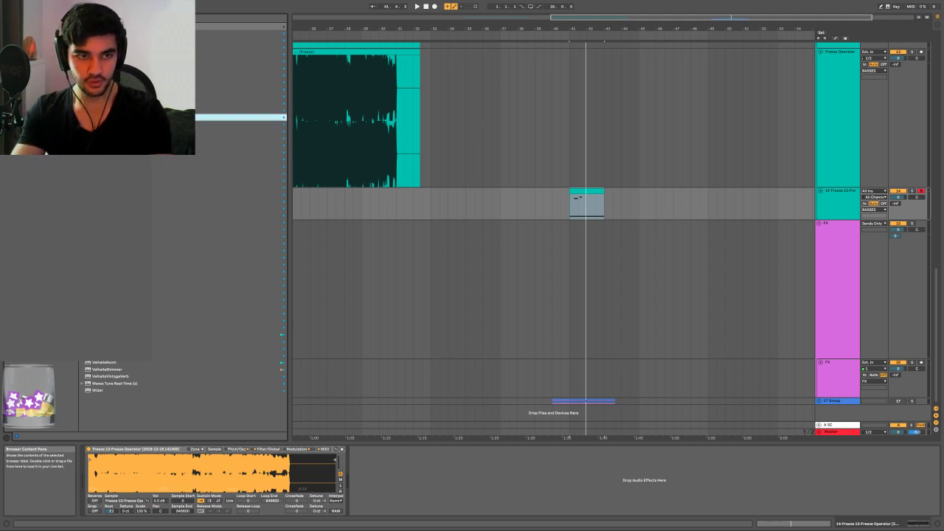
{"action": "left_click_drag", "start_coordinate": [412, 505], "coordinate": [412, 516]}
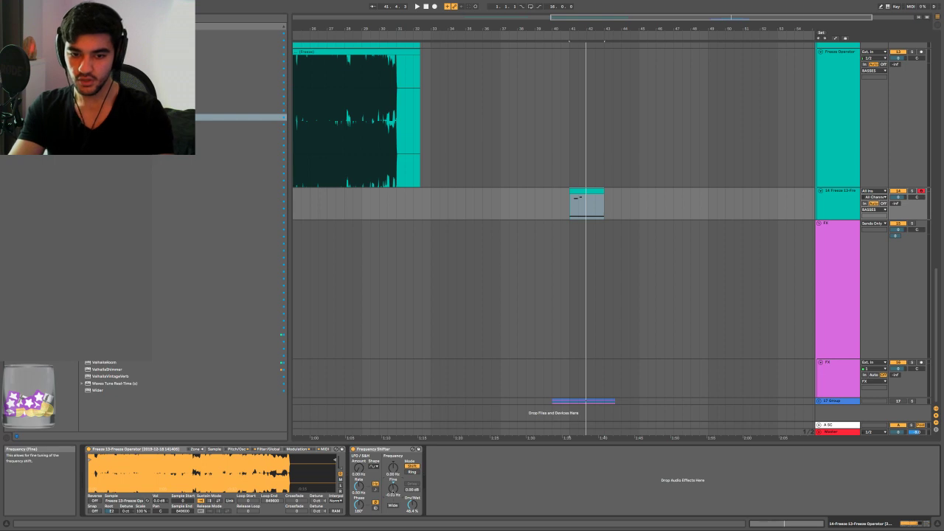
{"action": "key", "text": "space"}
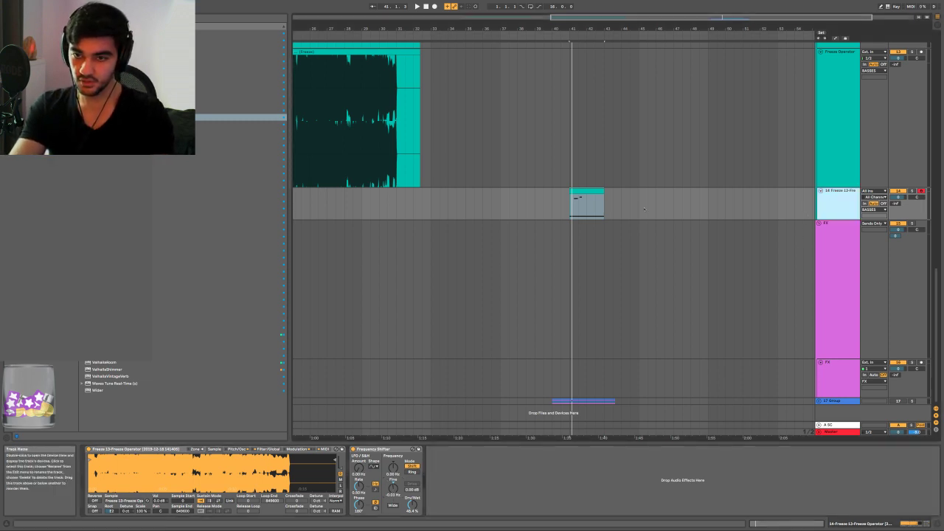
Insert an audio track below the Sampler track and place the insert marker at bar 41
{"action": "key", "text": "ctrl+t"}
{"action": "left_click", "coordinate": [569, 211]}
{"action": "scroll", "coordinate": [570, 211], "scroll_direction": "up", "scroll_amount": 3}
{"action": "scroll", "coordinate": [496, 236], "scroll_direction": "right", "scroll_amount": 3}
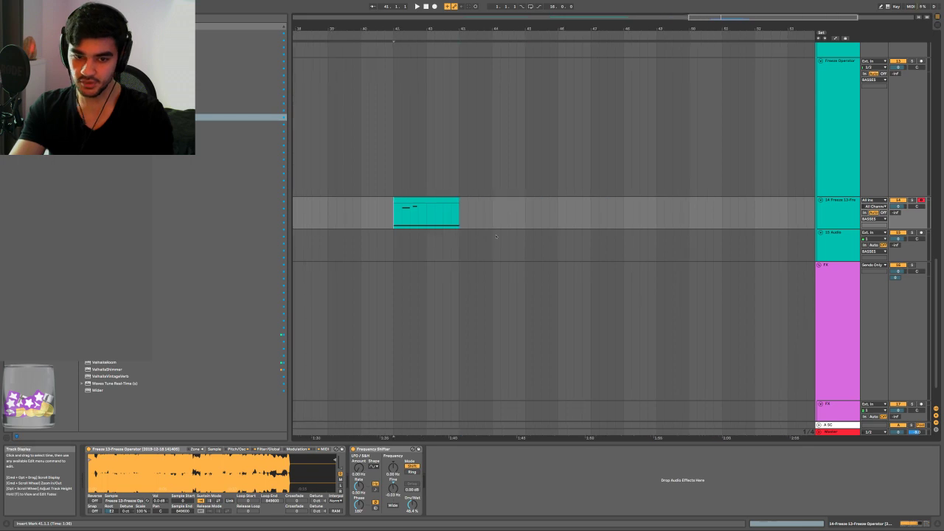
Set the Frequency Shifter's Fine frequency to about -0.8 Hz and audition the start of the clip repeatedly
{"action": "key", "text": "space"}
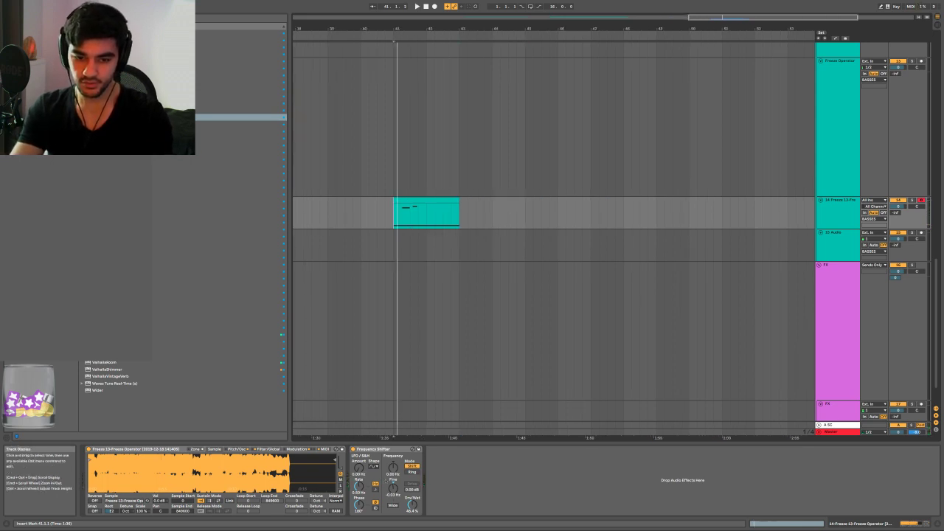
{"action": "key", "text": "space"}
{"action": "left_click_drag", "start_coordinate": [394, 488], "coordinate": [399, 495]}
{"action": "key", "text": "space"}
{"action": "key", "text": "space"}
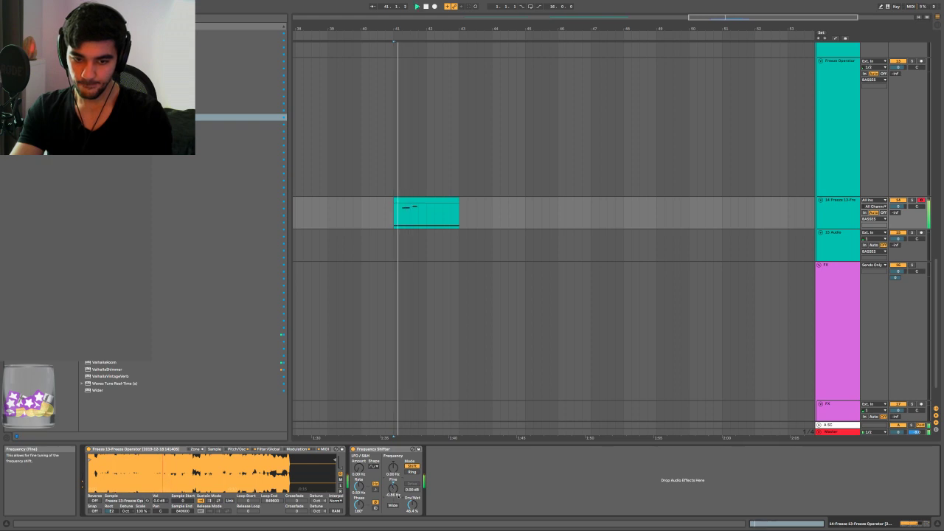
{"action": "key", "text": "space"}
{"action": "key", "text": "space"}
{"action": "key", "text": "space"}
{"action": "key", "text": "space"}
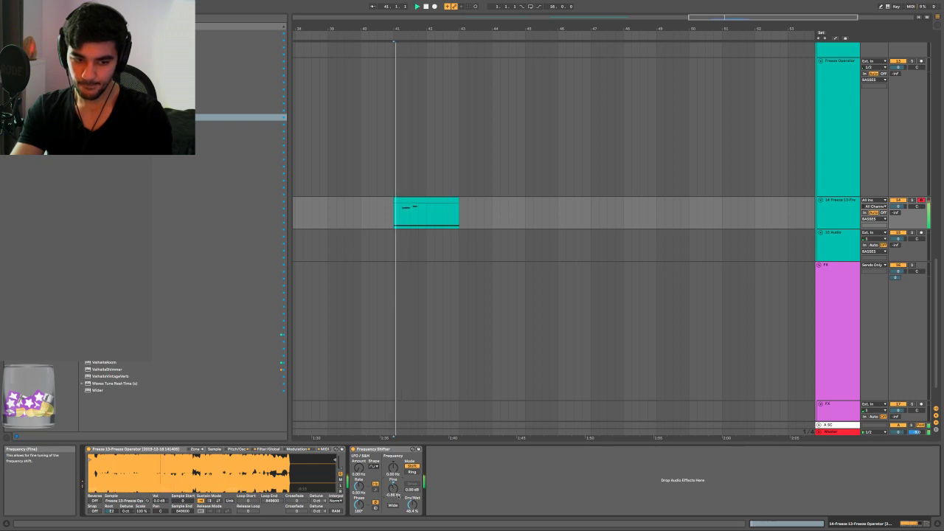
{"action": "key", "text": "space"}
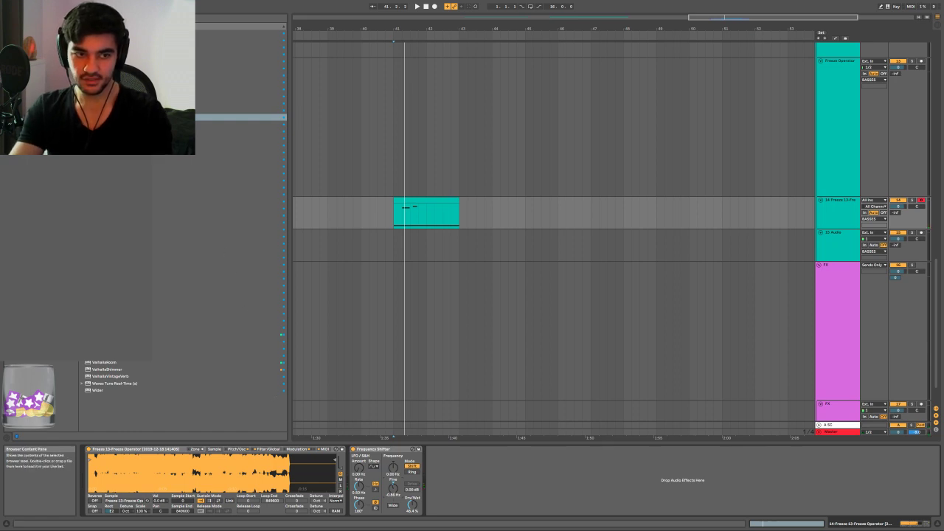
Add FabFilter Saturn after the Frequency Shifter with the Transient Shaper preset, audition the clip, and close the plug-in window
{"action": "left_click", "coordinate": [219, 300]}
{"action": "key", "text": "Return"}
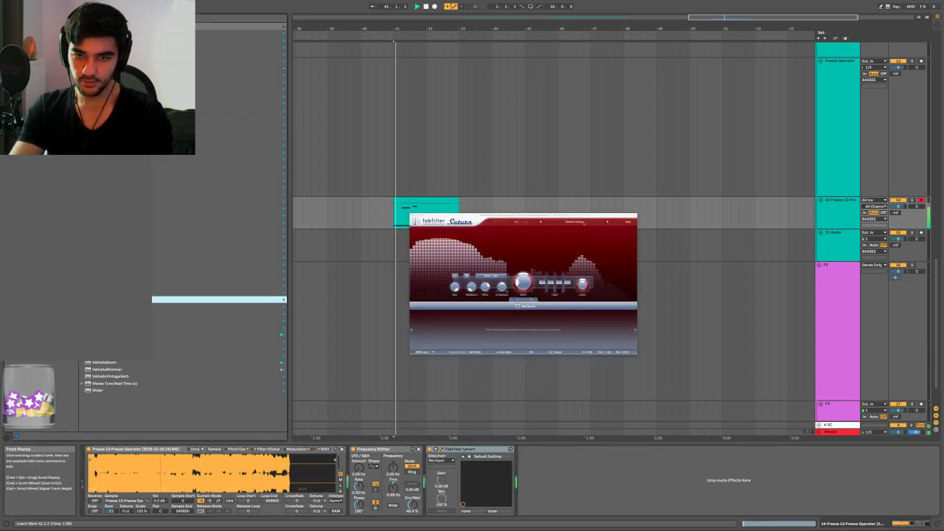
{"action": "key", "text": "space"}
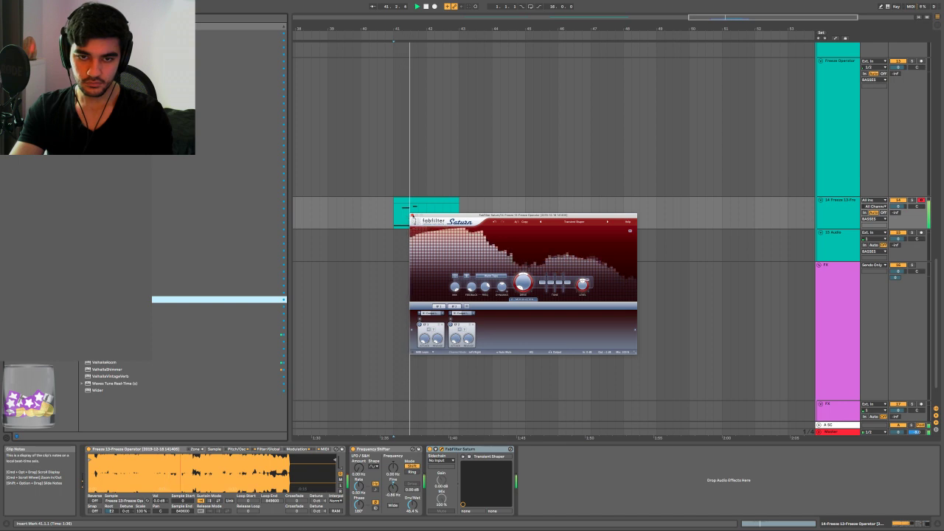
{"action": "left_click", "coordinate": [413, 215]}
{"action": "key", "text": "space"}
Add ValhallaRoom with a mix of about 16.6%, predelay 0 ms, decay 0.14 s and depth 17.1%, auditioning the clip
{"action": "left_click", "coordinate": [119, 363]}
{"action": "key", "text": "Return"}
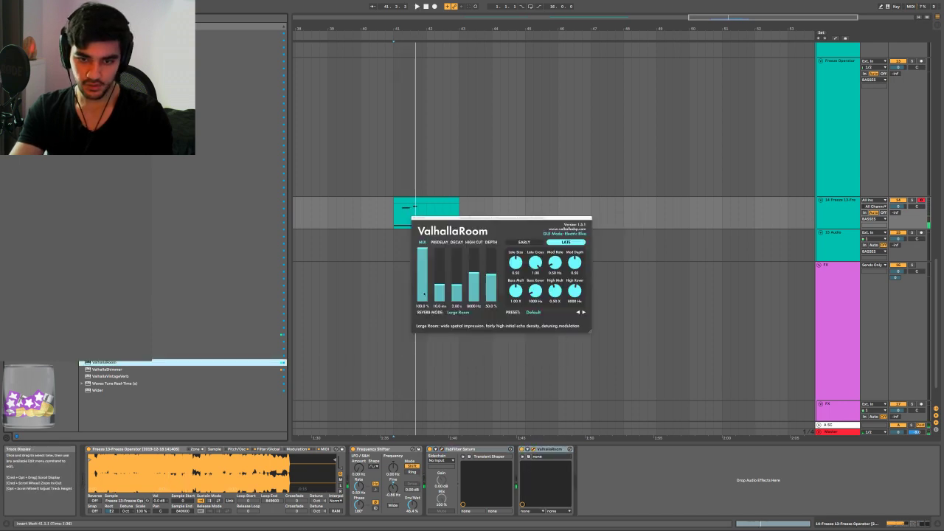
{"action": "key", "text": "space"}
{"action": "left_click_drag", "start_coordinate": [462, 298], "coordinate": [462, 299]}
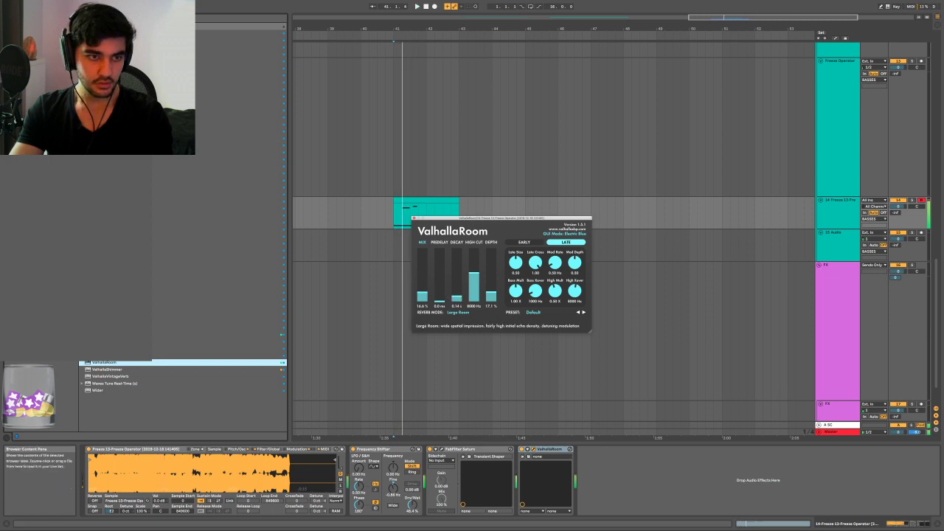
Add a Phaser after ValhallaRoom and lower its Dry/Wet while auditioning the clip
{"action": "double_click", "coordinate": [220, 159]}
{"action": "left_click_drag", "start_coordinate": [642, 474], "coordinate": [620, 481]}
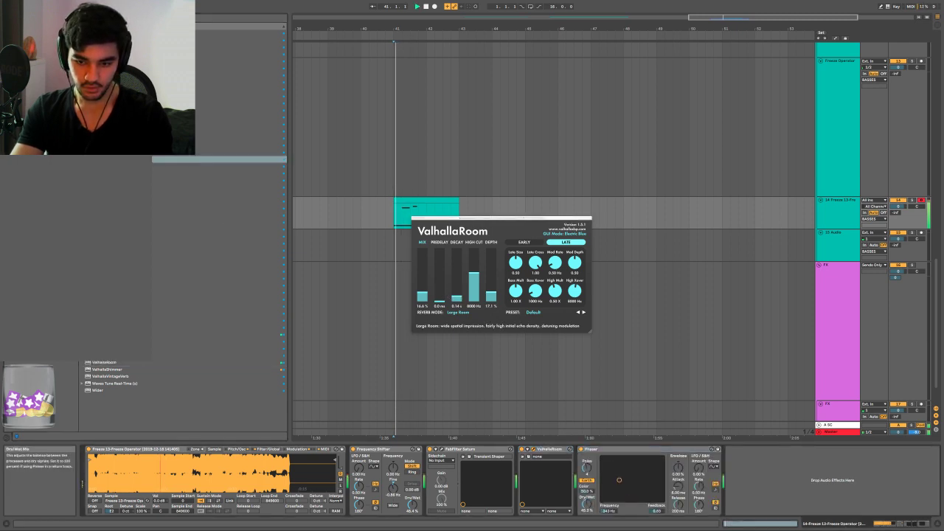
{"action": "key", "text": "space"}
Add an Overdrive after the Phaser, reduce its Dry/Wet to about 5%, and audition the start of the clip
{"action": "double_click", "coordinate": [219, 152]}
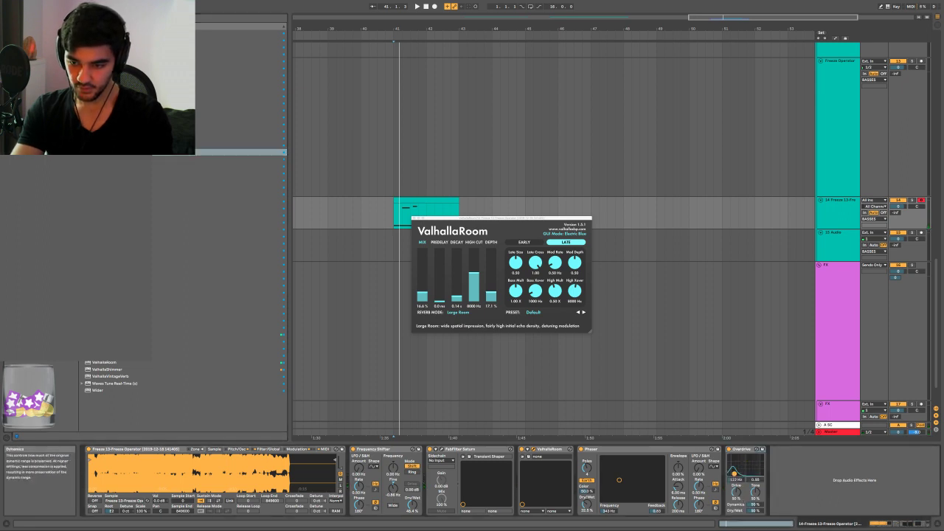
{"action": "left_click_drag", "start_coordinate": [752, 510], "coordinate": [752, 530]}
{"action": "key", "text": "space"}
{"action": "key", "text": "space"}
{"action": "key", "text": "space"}
{"action": "key", "text": "space"}
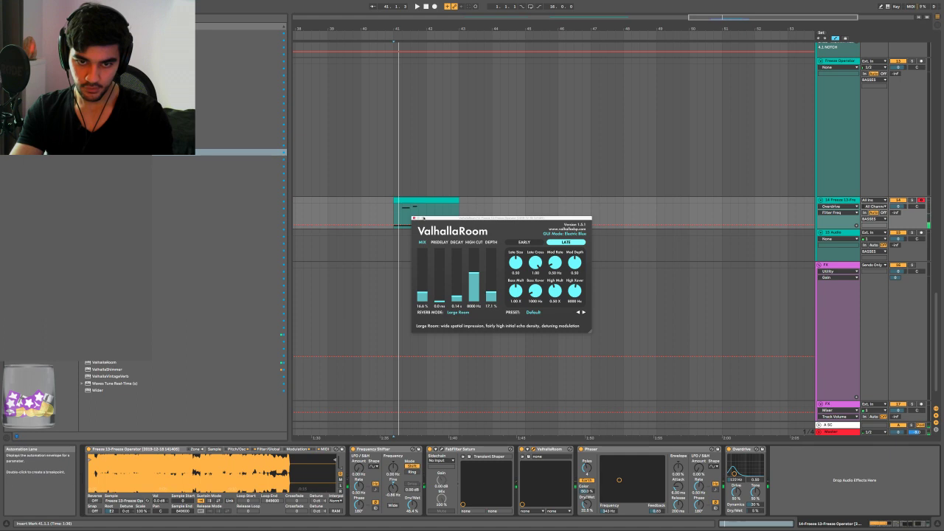
Draw a rising and falling Overdrive Filter Freq automation across the MIDI clip from bar 41 and audition it
{"action": "left_click_drag", "start_coordinate": [429, 219], "coordinate": [485, 244]}
{"action": "left_click", "coordinate": [394, 225]}
{"action": "left_click_drag", "start_coordinate": [405, 225], "coordinate": [405, 219]}
{"action": "key", "text": "space"}
{"action": "left_click", "coordinate": [410, 220]}
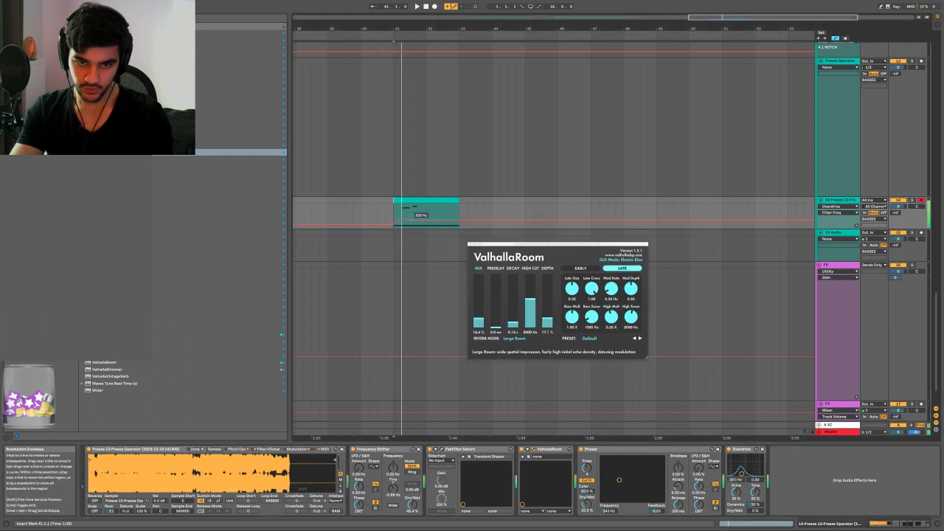
{"action": "left_click", "coordinate": [417, 218]}
{"action": "key", "text": "space"}
{"action": "key", "text": "space"}
{"action": "left_click", "coordinate": [423, 209]}
{"action": "left_click", "coordinate": [431, 221]}
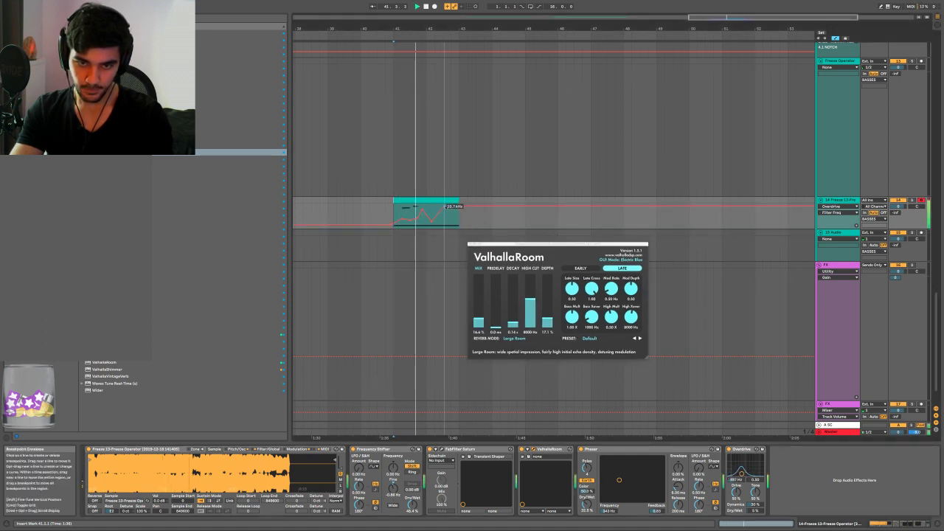
{"action": "key", "text": "a"}
{"action": "key", "text": "space"}
Add an Auto Filter with a low cutoff after Overdrive, followed by OTT with its Amount reduced to about 42%
{"action": "double_click", "coordinate": [239, 40]}
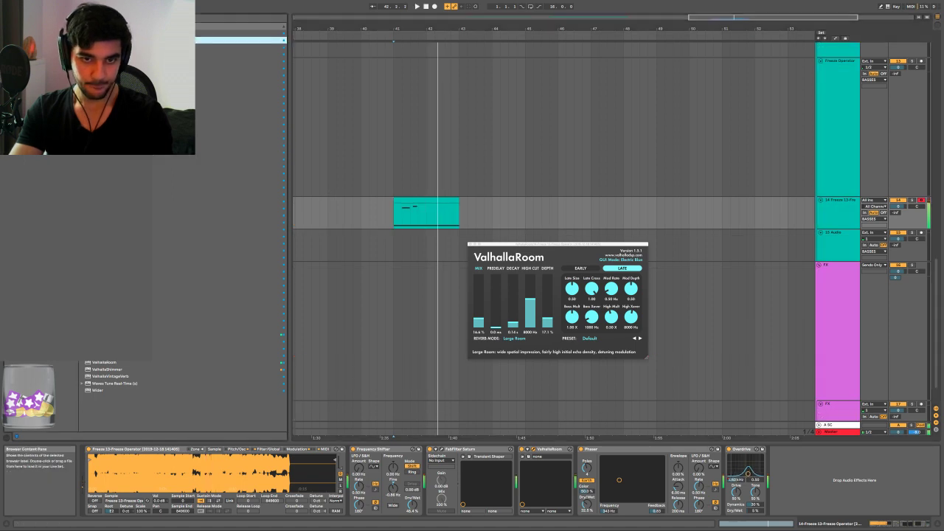
{"action": "left_click_drag", "start_coordinate": [876, 470], "coordinate": [876, 481]}
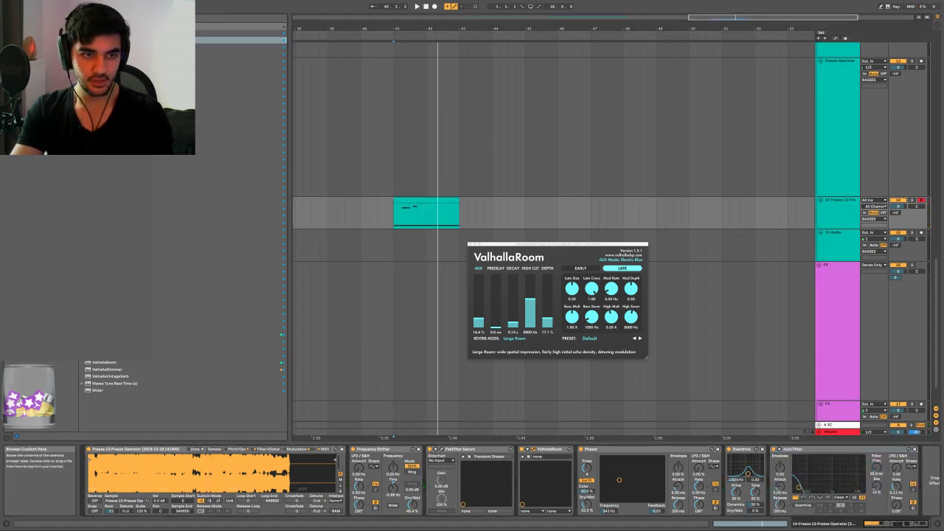
{"action": "left_click_drag", "start_coordinate": [104, 145], "coordinate": [871, 454]}
{"action": "left_click_drag", "start_coordinate": [926, 489], "coordinate": [927, 494]}
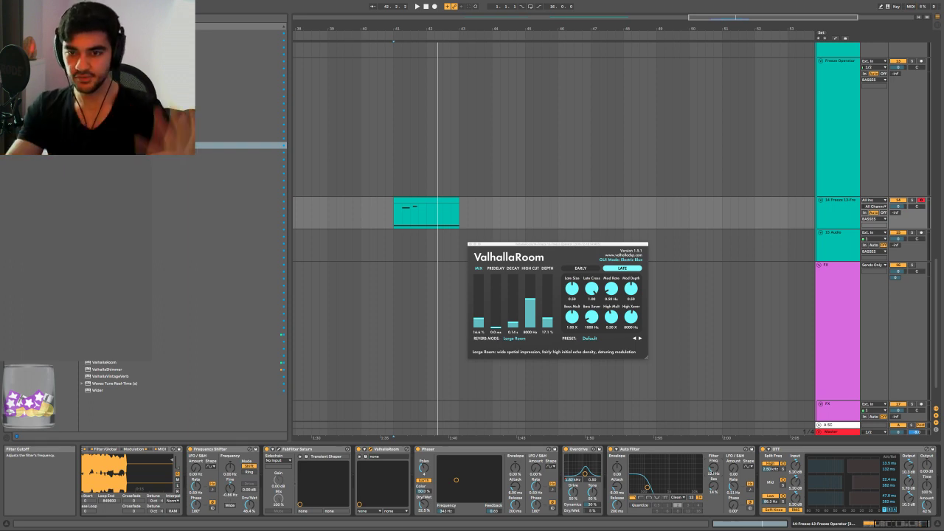
{"action": "scroll", "coordinate": [677, 457], "scroll_direction": "right", "scroll_amount": 2}
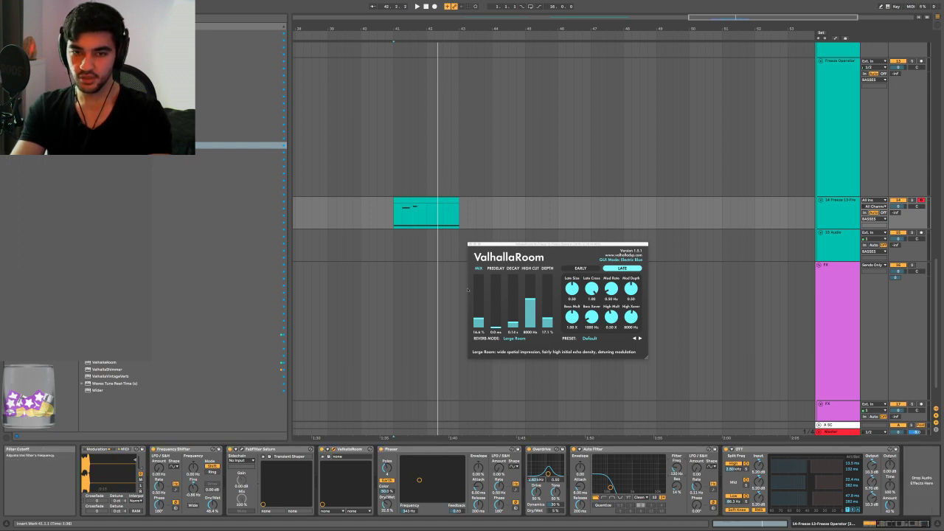
Draw a fluctuating Auto Filter Frequency automation over the clip from bar 41, closing the ValhallaRoom window that covers it
{"action": "key", "text": "a"}
{"action": "scroll", "coordinate": [400, 219], "scroll_direction": "up", "scroll_amount": 3}
{"action": "scroll", "coordinate": [400, 251], "scroll_direction": "up", "scroll_amount": 3}
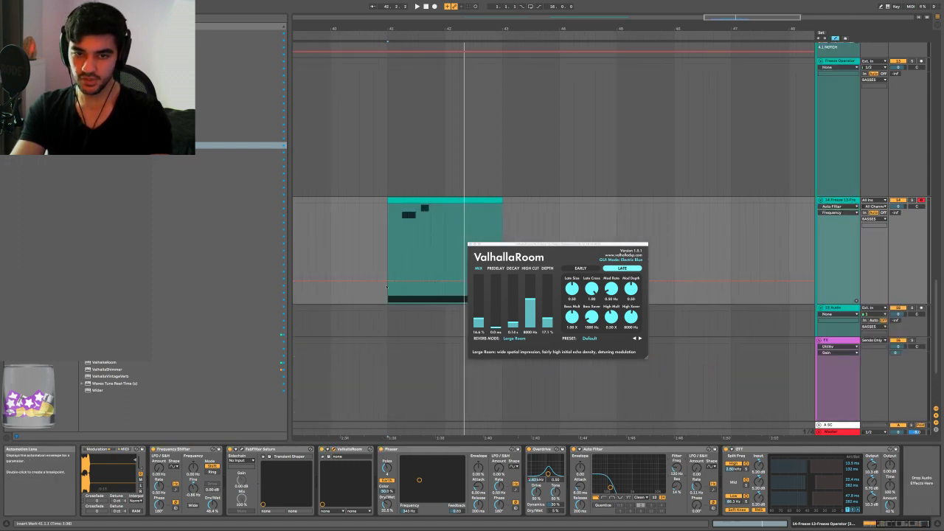
{"action": "left_click", "coordinate": [388, 281]}
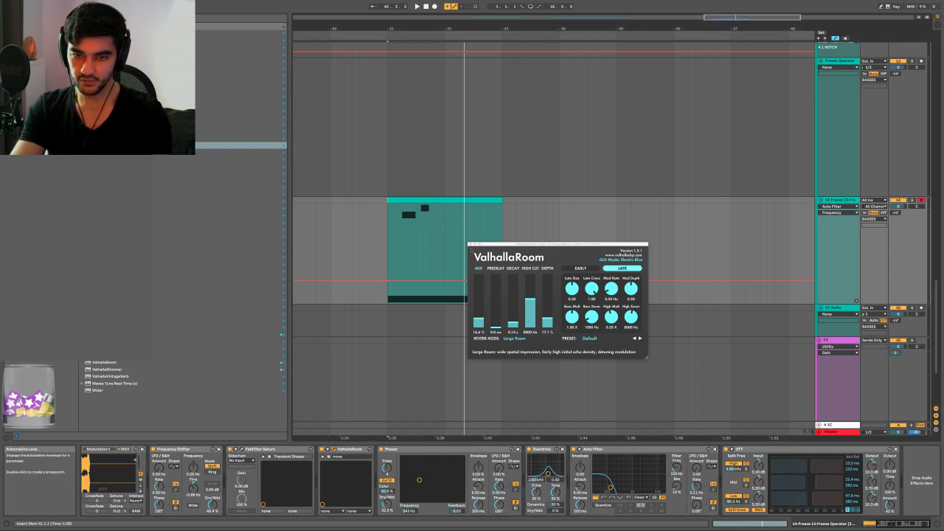
{"action": "left_click", "coordinate": [470, 245]}
{"action": "scroll", "coordinate": [383, 275], "scroll_direction": "up", "scroll_amount": 3}
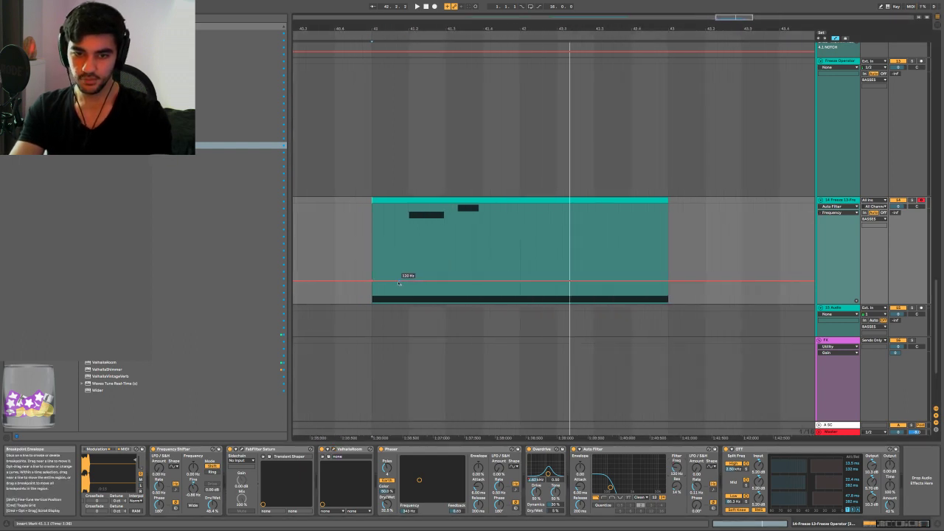
{"action": "mouse_move", "coordinate": [409, 276]}
{"action": "left_mouse_down"}
{"action": "mouse_move", "coordinate": [406, 246]}
{"action": "mouse_move", "coordinate": [402, 254]}
{"action": "mouse_move", "coordinate": [417, 267]}
{"action": "mouse_move", "coordinate": [371, 279]}
{"action": "mouse_move", "coordinate": [371, 266]}
{"action": "mouse_move", "coordinate": [423, 263]}
{"action": "mouse_move", "coordinate": [427, 227]}
{"action": "mouse_move", "coordinate": [444, 242]}
{"action": "mouse_move", "coordinate": [458, 207]}
{"action": "mouse_move", "coordinate": [514, 266]}
{"action": "mouse_move", "coordinate": [524, 220]}
{"action": "left_mouse_up"}
Audition the clip's filter movement repeatedly from bar 41 and hide the automation lanes
{"action": "key", "text": "space"}
{"action": "key", "text": "space"}
{"action": "key", "text": "space"}
{"action": "key", "text": "space"}
{"action": "key", "text": "space"}
{"action": "key", "text": "space"}
{"action": "key", "text": "space"}
{"action": "key", "text": "space"}
{"action": "key", "text": "a"}
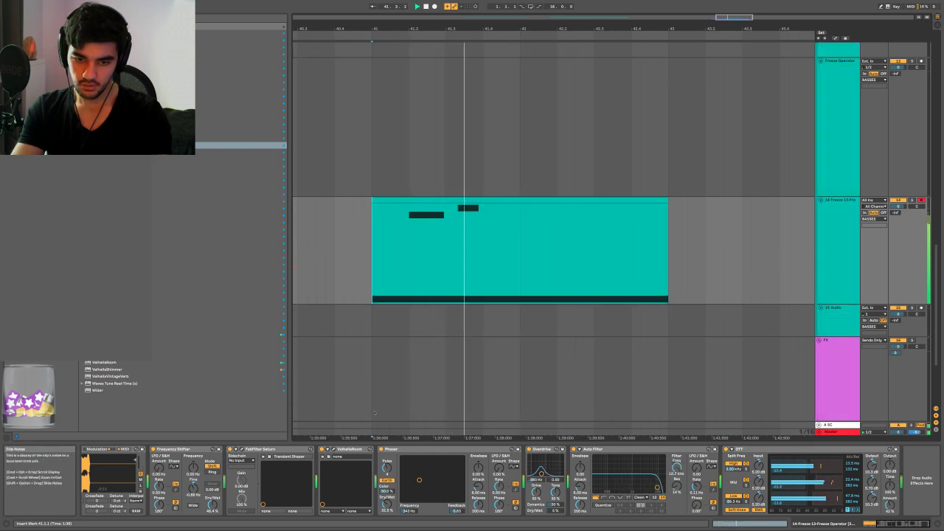
{"action": "key", "text": "space"}
{"action": "key", "text": "space"}
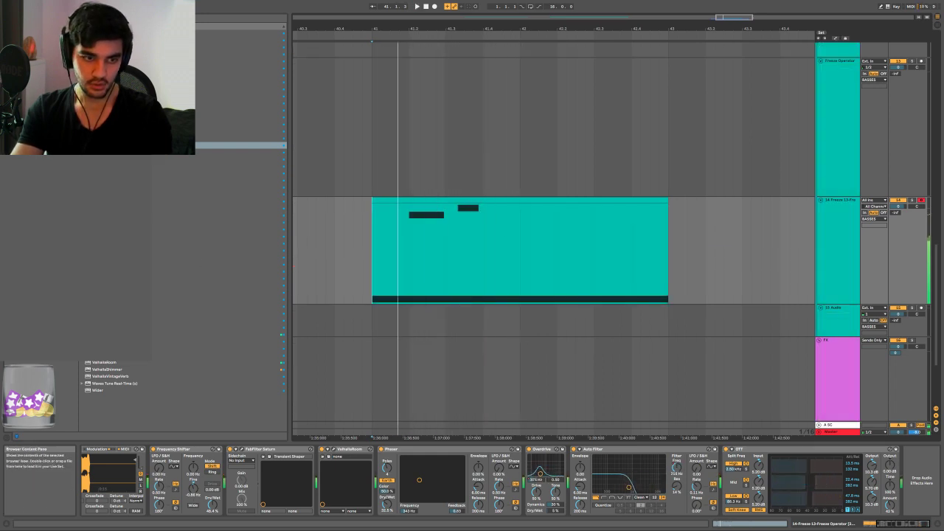
Add MSaturator and FabFilter Pro-L after OTT, raise the Pro-L gain while auditioning, and close both plug-in windows
{"action": "left_click", "coordinate": [217, 334]}
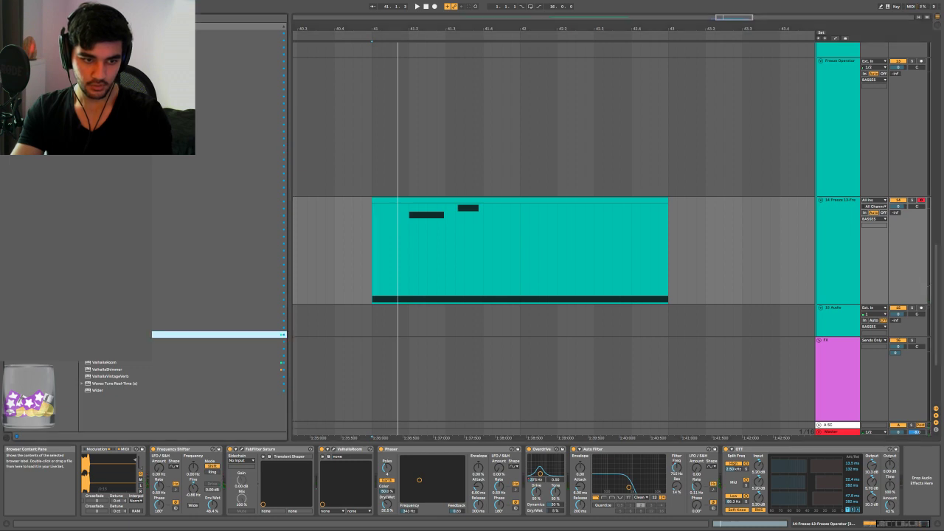
{"action": "key", "text": "Return"}
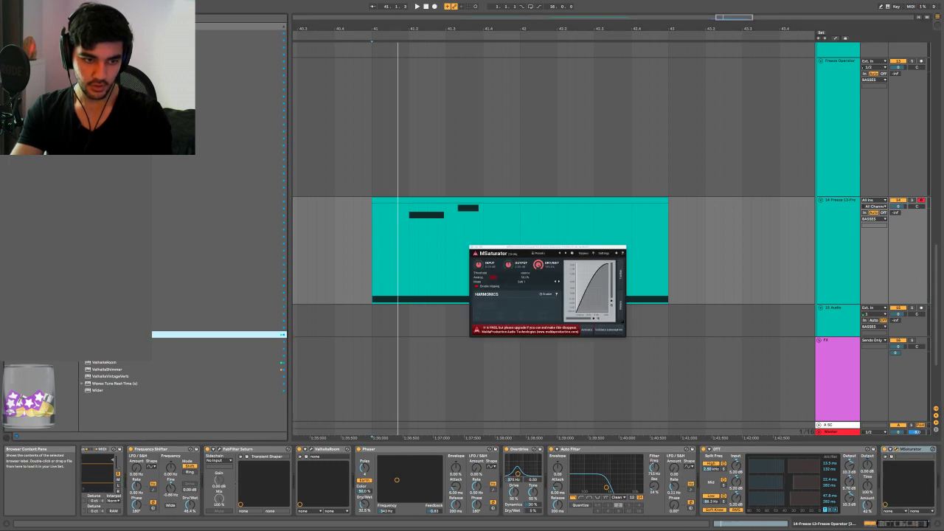
{"action": "double_click", "coordinate": [217, 278]}
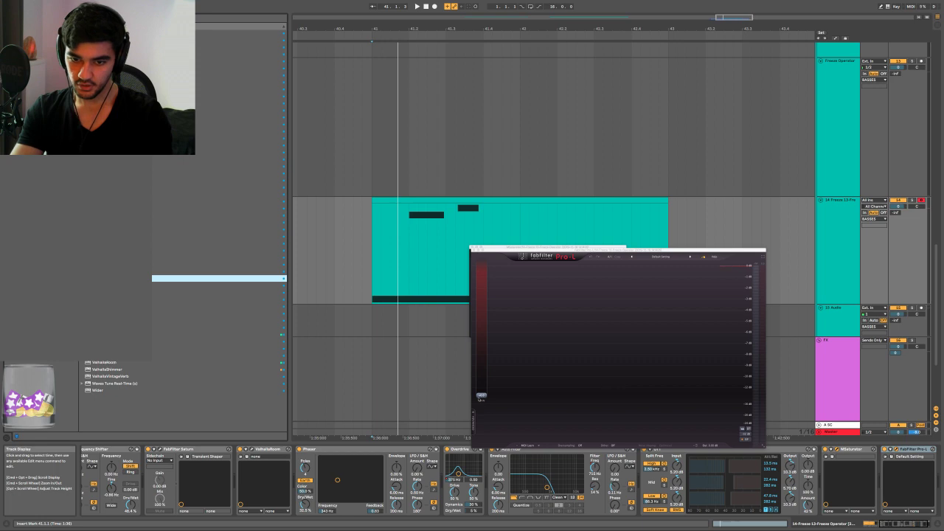
{"action": "key", "text": "space"}
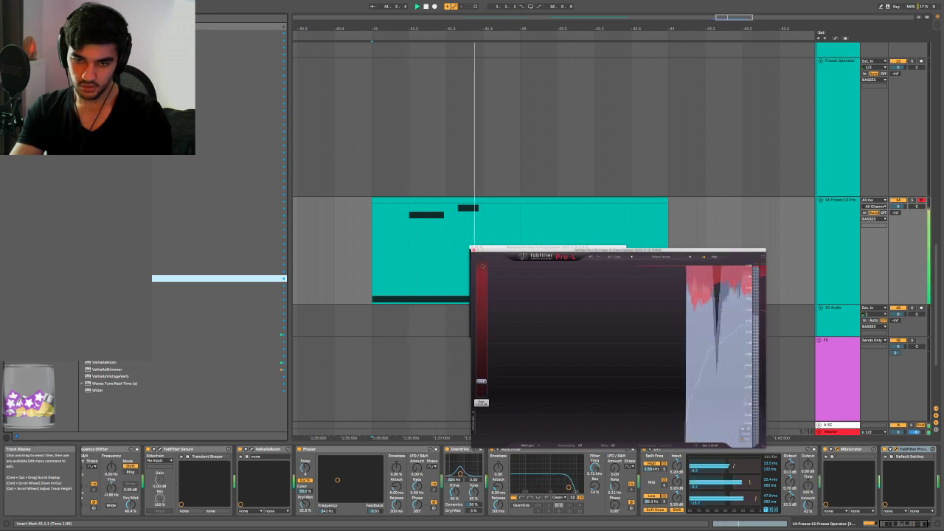
{"action": "key", "text": "space"}
{"action": "left_click", "coordinate": [474, 250]}
{"action": "left_click", "coordinate": [473, 247]}
{"action": "left_click", "coordinate": [481, 204]}
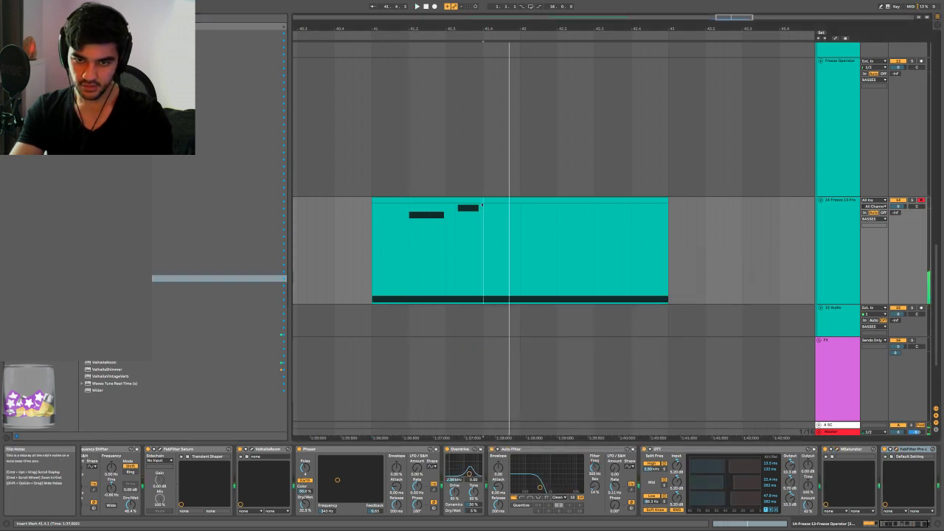
{"action": "double_click", "coordinate": [483, 205]}
{"action": "scroll", "coordinate": [391, 331], "scroll_direction": "up", "scroll_amount": 3}
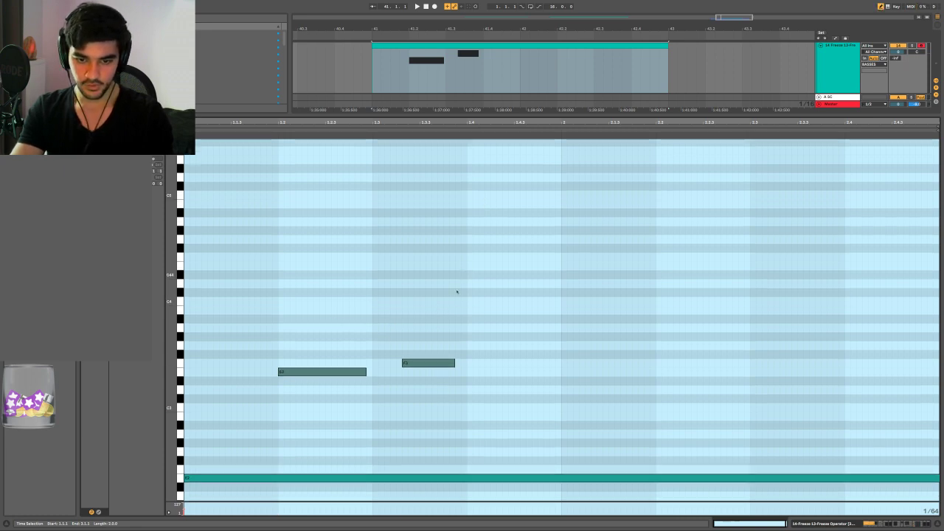
{"action": "key", "text": "shift+Tab"}
Show the Auto Filter Frequency automation, add a peak of about 7.13 kHz just before 41.2, and raise the dip after it
{"action": "right_click", "coordinate": [594, 468]}
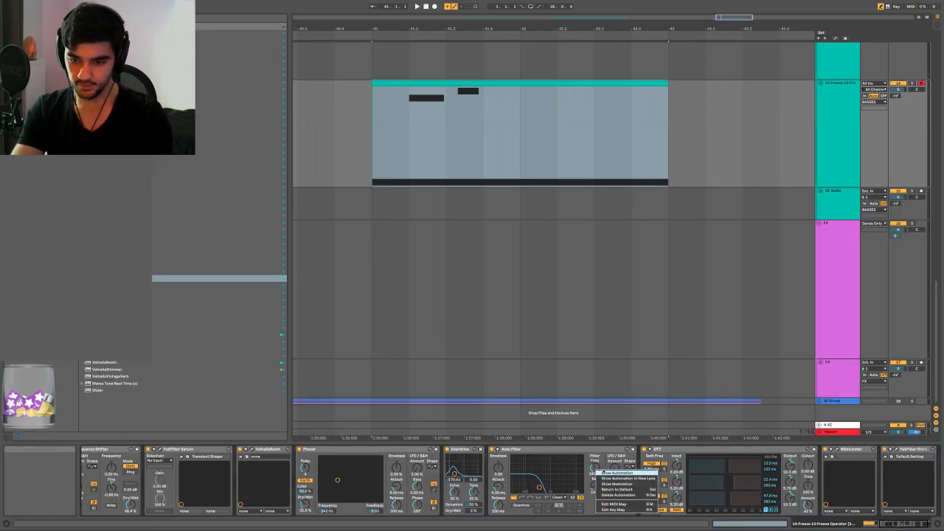
{"action": "left_click", "coordinate": [616, 472]}
{"action": "scroll", "coordinate": [401, 178], "scroll_direction": "up", "scroll_amount": 3}
{"action": "scroll", "coordinate": [401, 178], "scroll_direction": "up", "scroll_amount": 2}
{"action": "scroll", "coordinate": [401, 177], "scroll_direction": "up", "scroll_amount": 1}
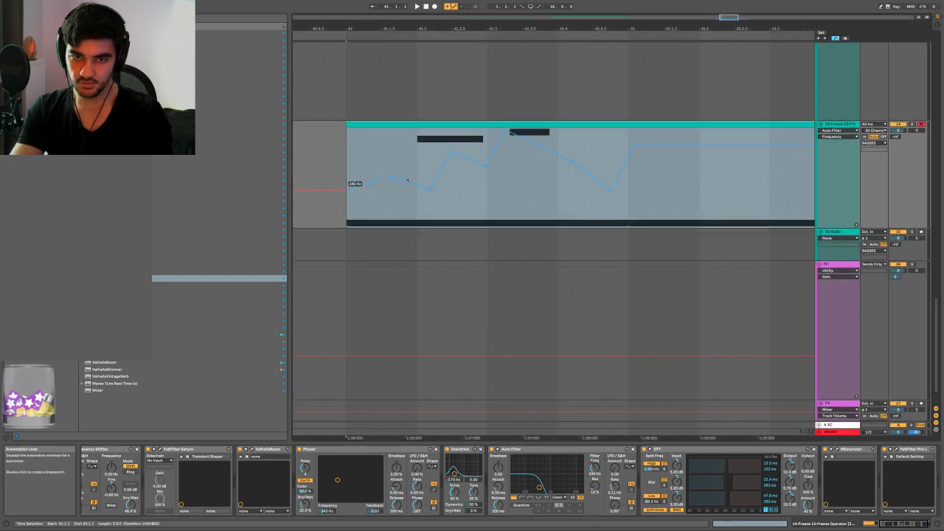
{"action": "left_click", "coordinate": [406, 181]}
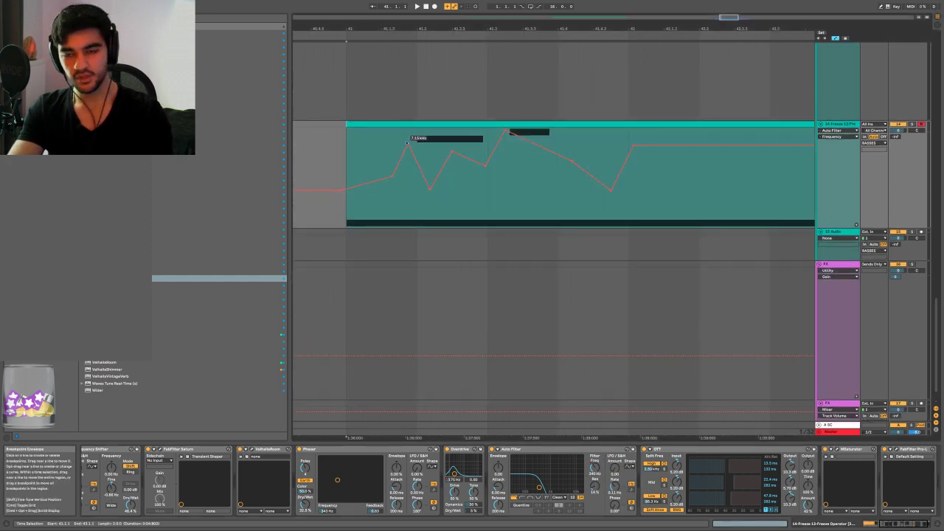
{"action": "scroll", "coordinate": [407, 143], "scroll_direction": "down", "scroll_amount": 1}
{"action": "scroll", "coordinate": [407, 143], "scroll_direction": "right", "scroll_amount": 3}
{"action": "scroll", "coordinate": [407, 143], "scroll_direction": "down", "scroll_amount": 3}
{"action": "scroll", "coordinate": [421, 178], "scroll_direction": "left", "scroll_amount": 3}
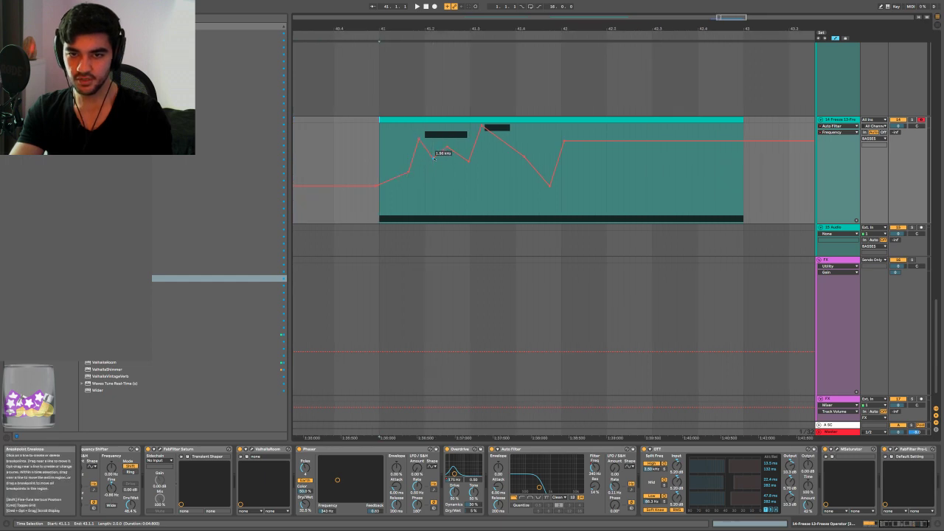
{"action": "scroll", "coordinate": [435, 158], "scroll_direction": "down", "scroll_amount": 2}
{"action": "key", "text": "a"}
Add a long, low-velocity A3 note from the start of the clip's second bar to near its end and audition it
{"action": "double_click", "coordinate": [496, 121]}
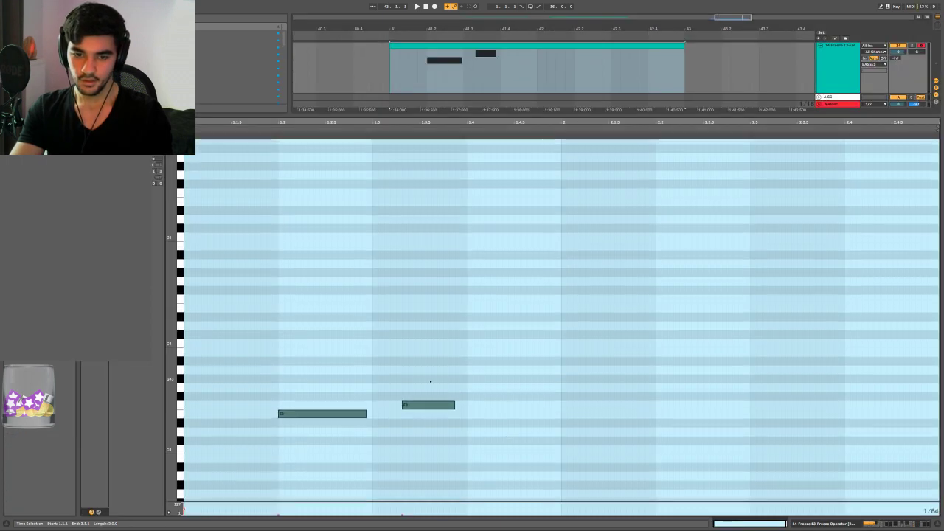
{"action": "double_click", "coordinate": [579, 389]}
{"action": "left_click_drag", "start_coordinate": [579, 389], "coordinate": [910, 373]}
{"action": "key", "text": "space"}
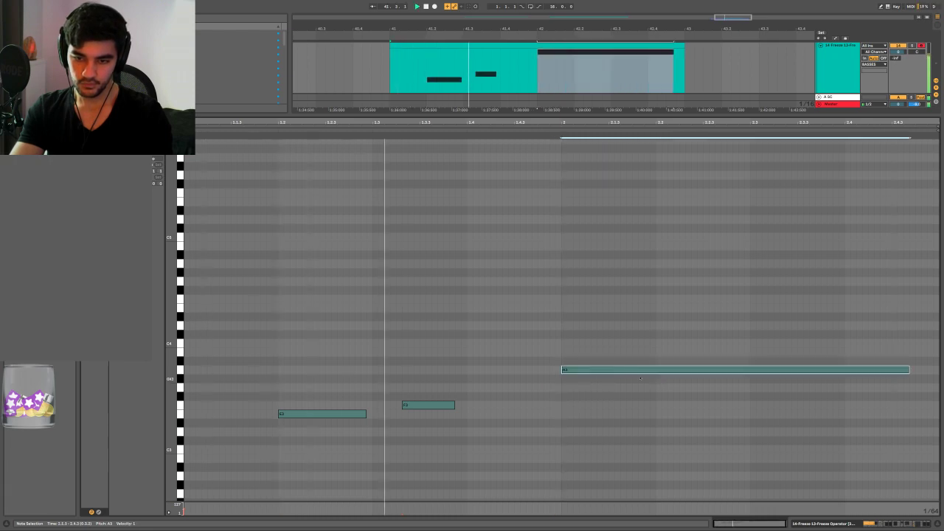
{"action": "key", "text": "shift+Tab"}
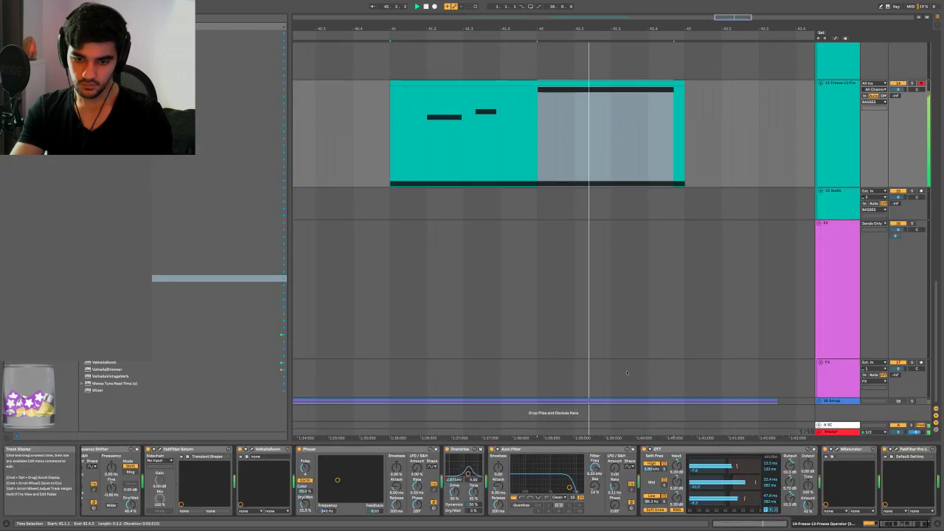
Add an F3 note from 2.2.4 to 2.3.4 beneath the long A3 note and audition the clip
{"action": "key", "text": "shift+Tab"}
{"action": "double_click", "coordinate": [753, 397]}
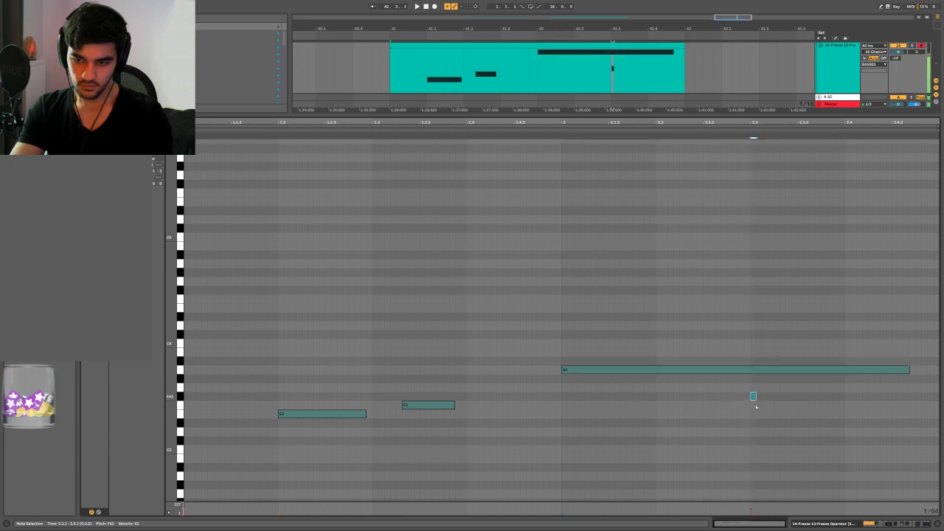
{"action": "left_click_drag", "start_coordinate": [754, 405], "coordinate": [783, 405]}
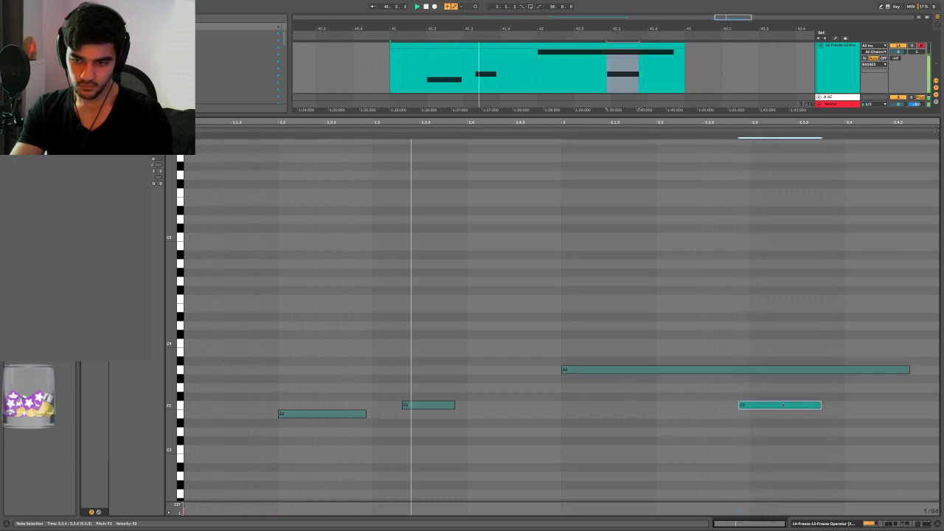
{"action": "key", "text": "shift+Tab"}
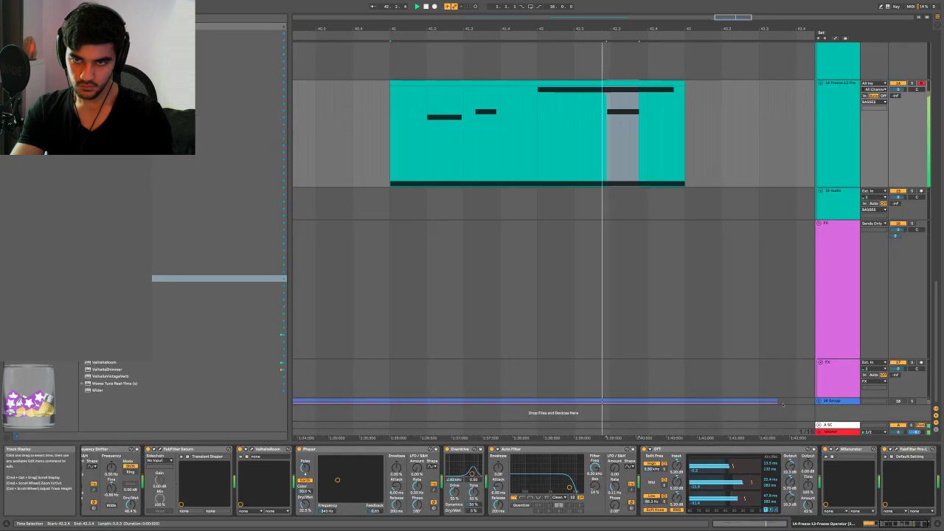
{"action": "key", "text": "shift+Tab"}
{"action": "key", "text": "shift+Tab"}
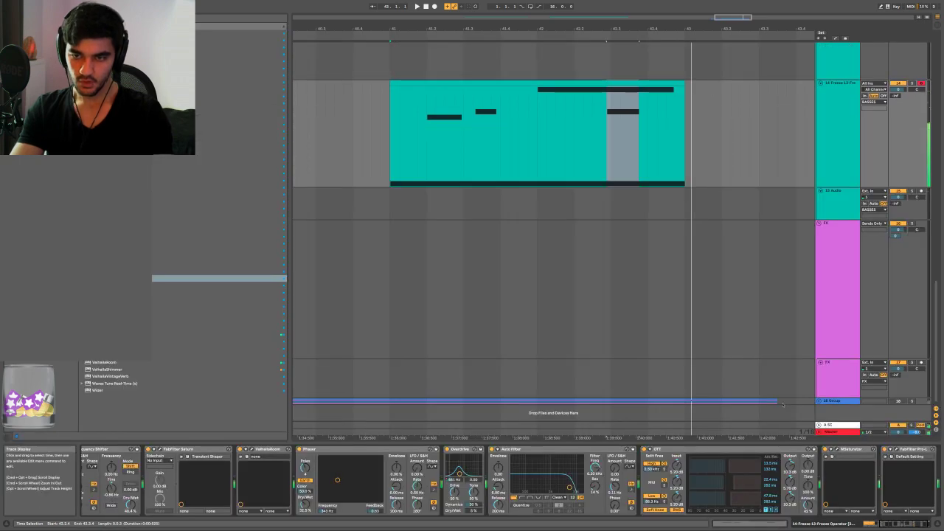
Shorten the long A3 note so that it ends at 2.2.4, where the F3 note begins
{"action": "key", "text": "shift+Tab"}
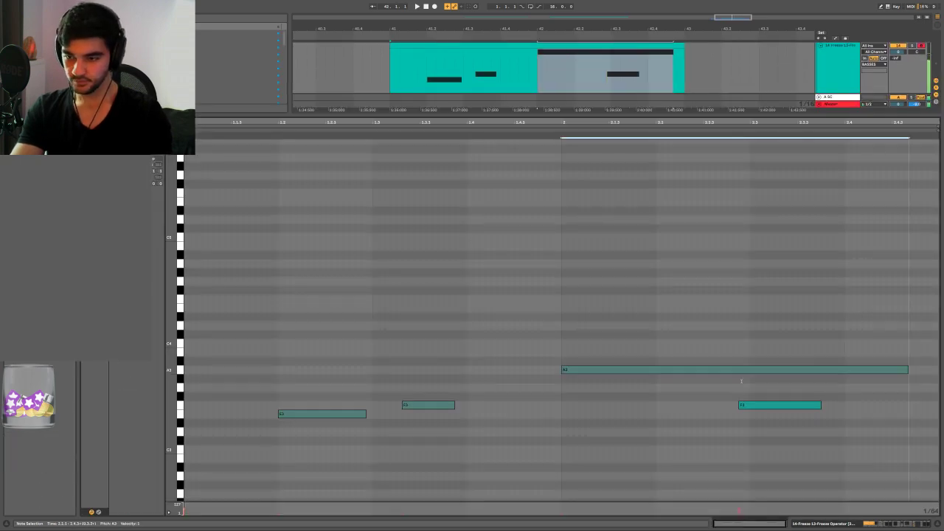
{"action": "key", "text": "shift+Tab"}
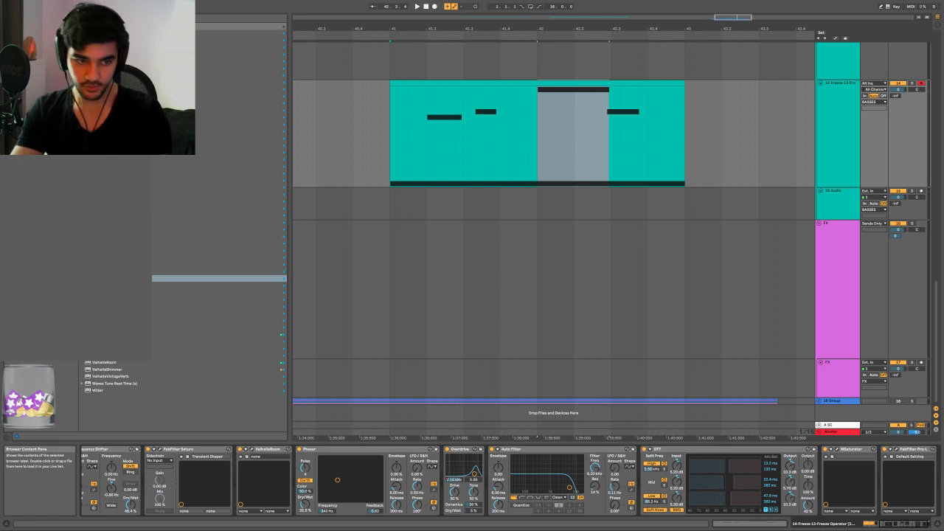
Add a Vocoder after FabFilter Pro-L on the bass track and set its number of bands to 40
{"action": "double_click", "coordinate": [218, 215]}
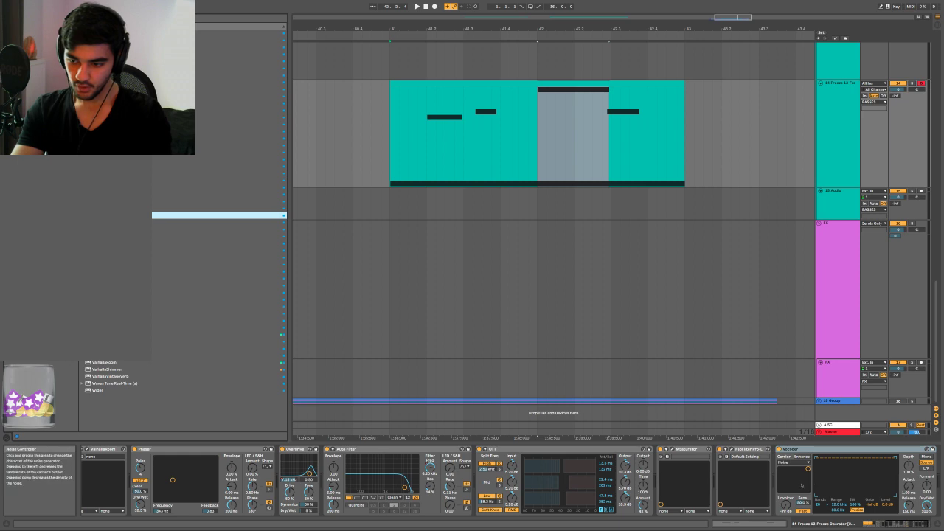
{"action": "left_click", "coordinate": [801, 449]}
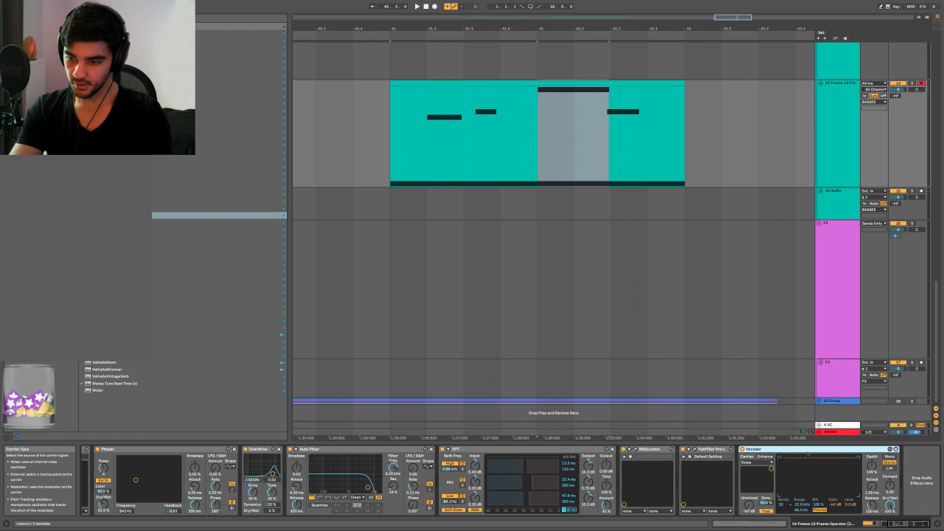
{"action": "left_click", "coordinate": [782, 505]}
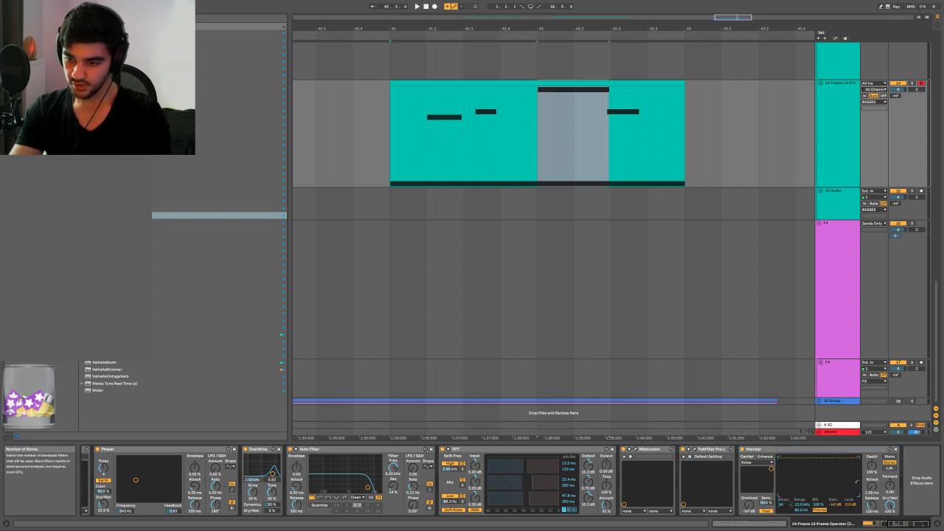
Lower the Vocoder's Depth while auditioning the bass clip
{"action": "key", "text": "space"}
{"action": "key", "text": "space"}
{"action": "left_click_drag", "start_coordinate": [871, 467], "coordinate": [871, 427]}
{"action": "key", "text": "space"}
{"action": "key", "text": "space"}
{"action": "key", "text": "space"}
{"action": "key", "text": "space"}
{"action": "key", "text": "space"}
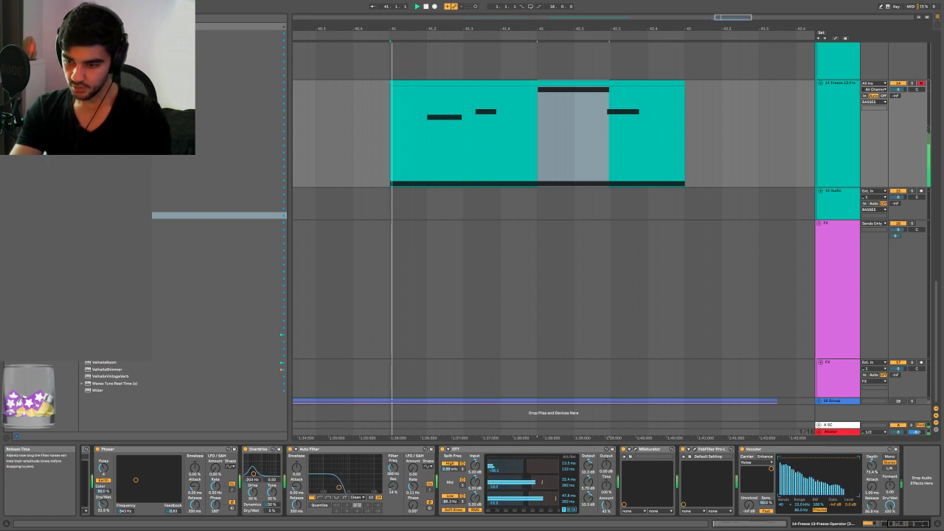
{"action": "key", "text": "space"}
Set the Vocoder's carrier to External, fed from the 14-Freeze 13-Freeze Operator track, and audition the result
{"action": "left_click", "coordinate": [746, 462]}
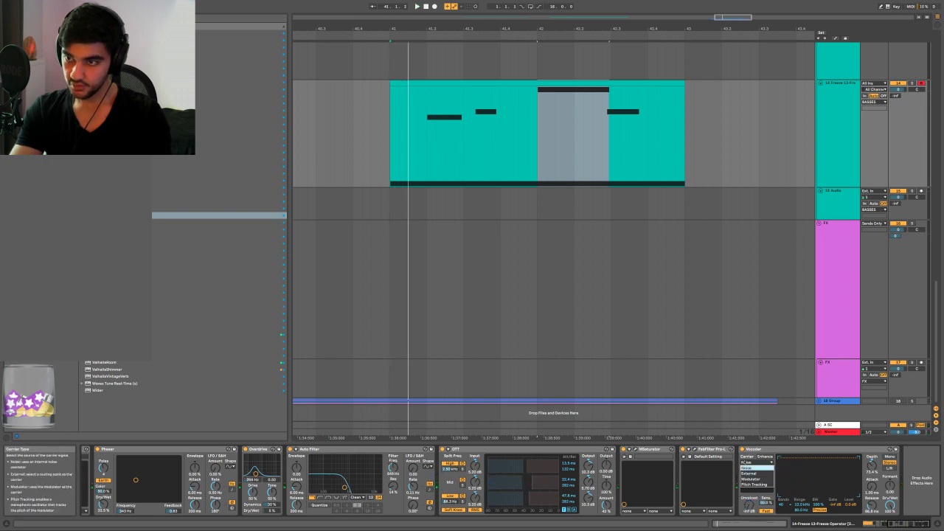
{"action": "left_click", "coordinate": [747, 472]}
{"action": "left_click", "coordinate": [749, 473]}
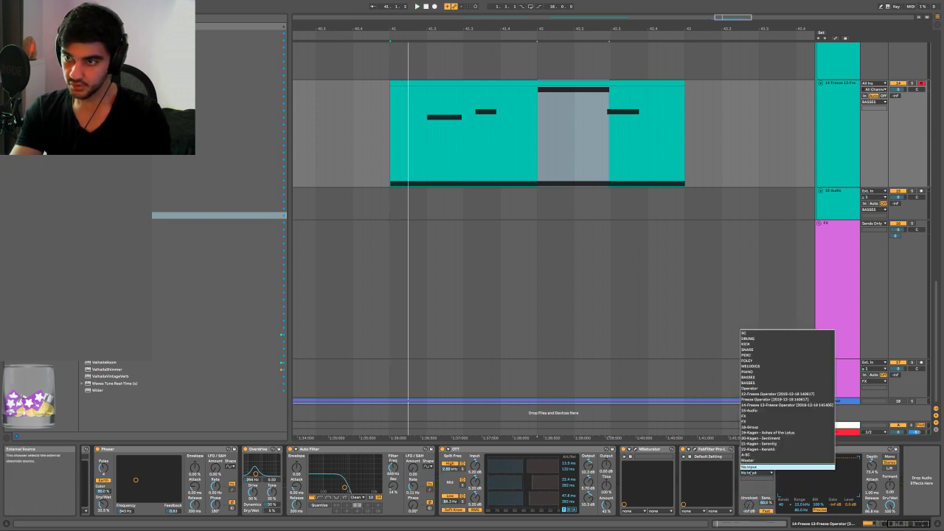
{"action": "left_click", "coordinate": [767, 405]}
{"action": "key", "text": "space"}
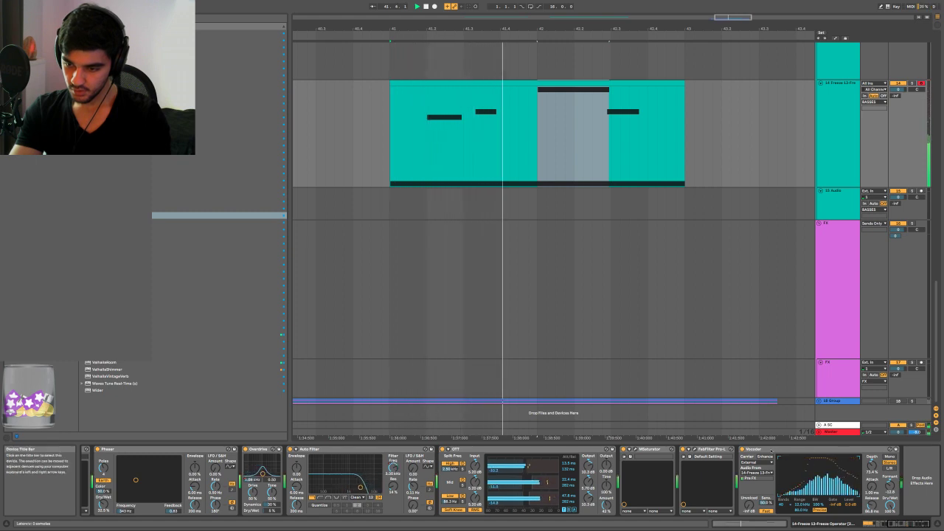
Group the Vocoder into an Audio Effect Rack and show the rack's chain list
{"action": "left_click", "coordinate": [826, 448]}
{"action": "key", "text": "space"}
{"action": "key", "text": "ctrl+g"}
{"action": "key", "text": "Delete"}
{"action": "left_click", "coordinate": [743, 461]}
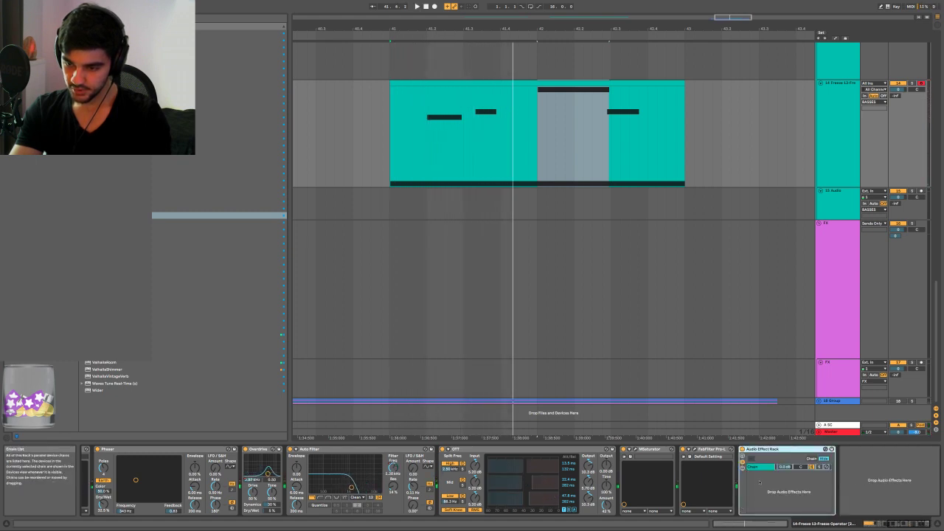
Create a second, empty chain in the rack and lower the Vocoder chain's volume while auditioning
{"action": "right_click", "coordinate": [760, 481]}
{"action": "right_click", "coordinate": [767, 484]}
{"action": "left_click", "coordinate": [778, 488]}
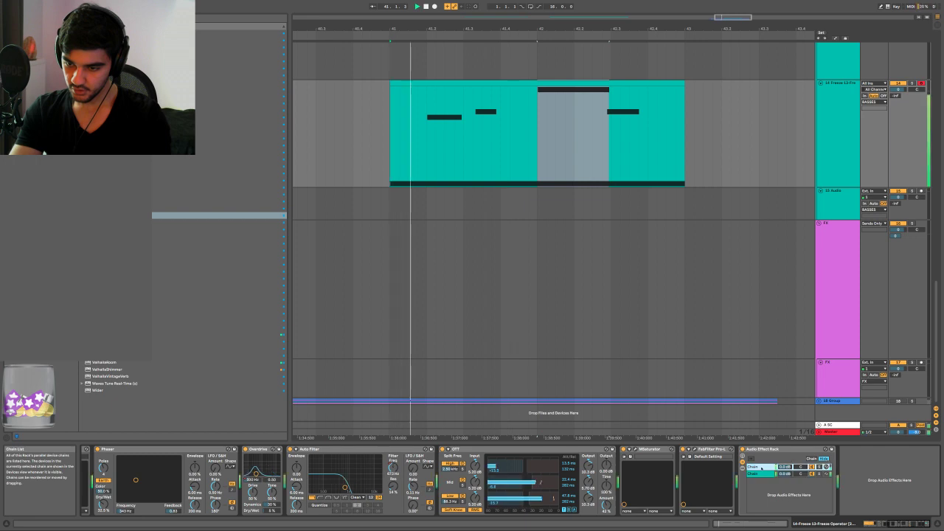
{"action": "left_click", "coordinate": [762, 467]}
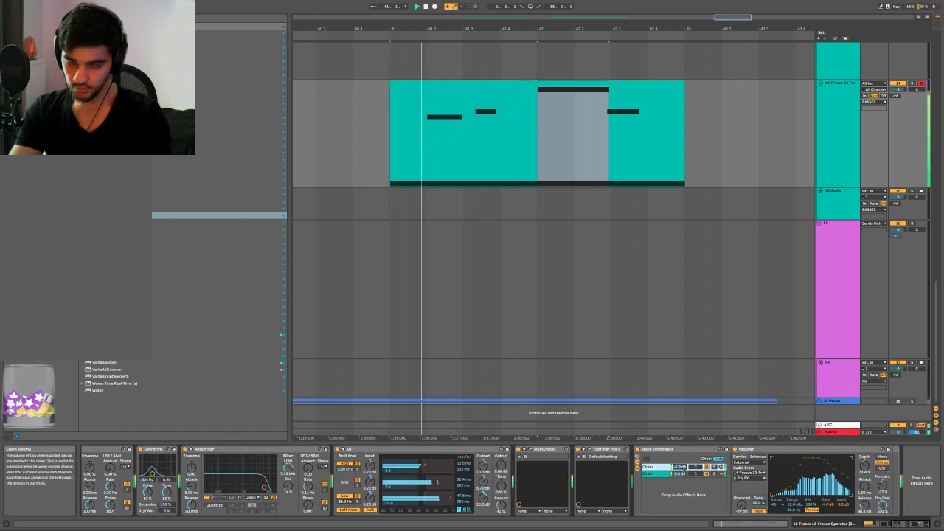
{"action": "key", "text": "space"}
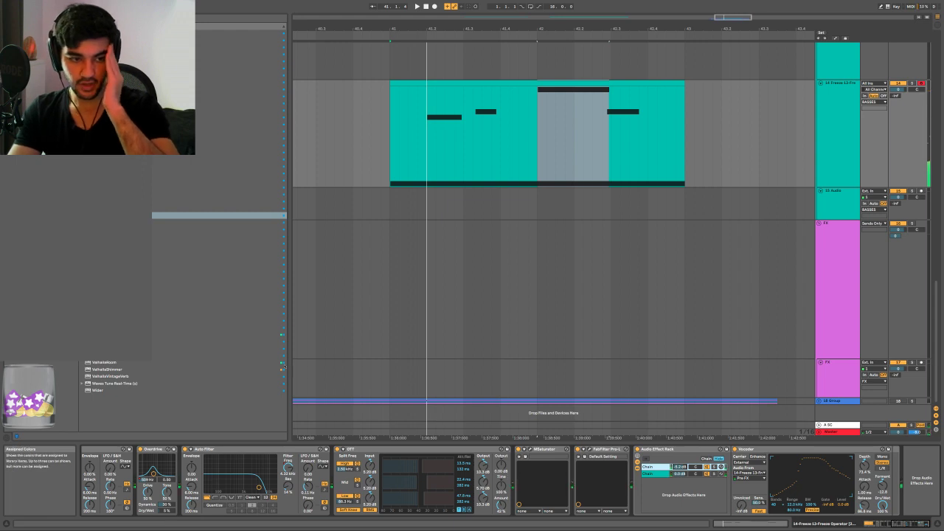
{"action": "left_click", "coordinate": [110, 244]}
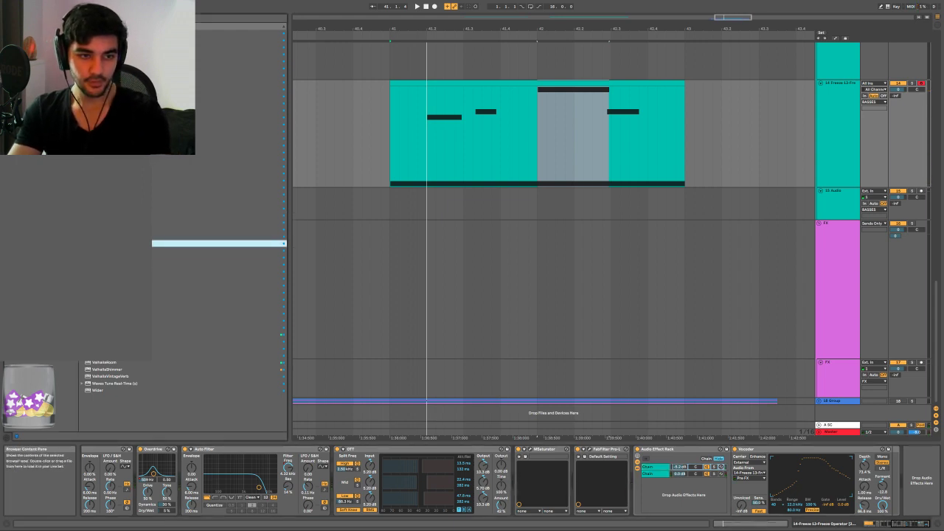
{"action": "double_click", "coordinate": [111, 250]}
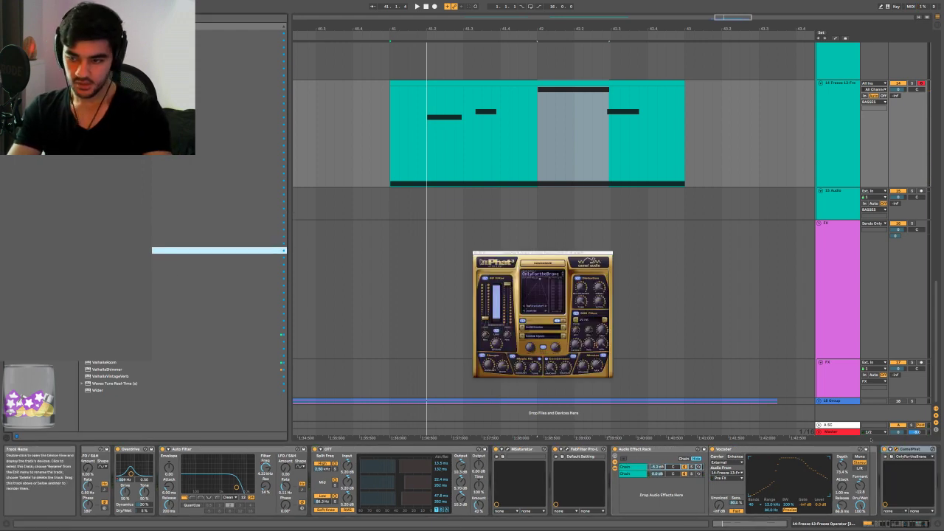
{"action": "left_click", "coordinate": [909, 449]}
{"action": "key", "text": "Delete"}
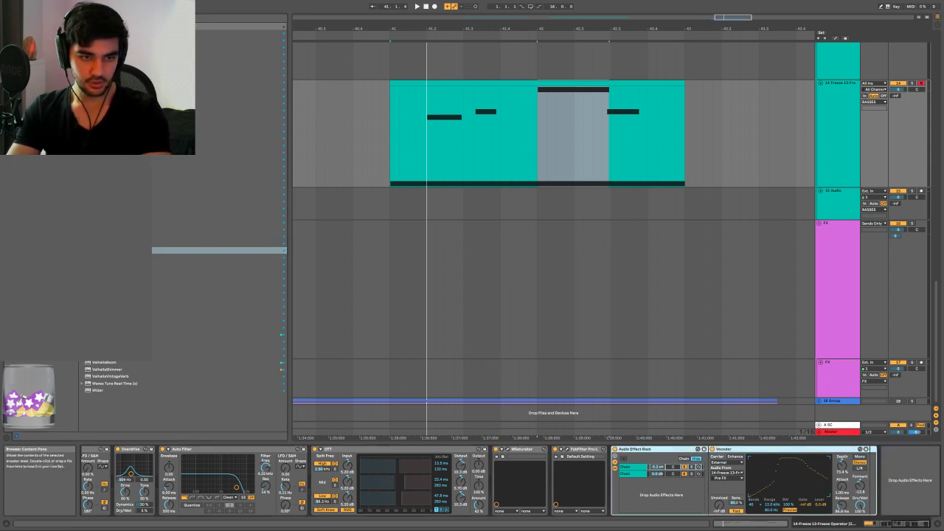
Add CamelCrusher after the Vocoder rack, compare presets while auditioning, settle on British Clean, and close the plug-in window
{"action": "double_click", "coordinate": [219, 243]}
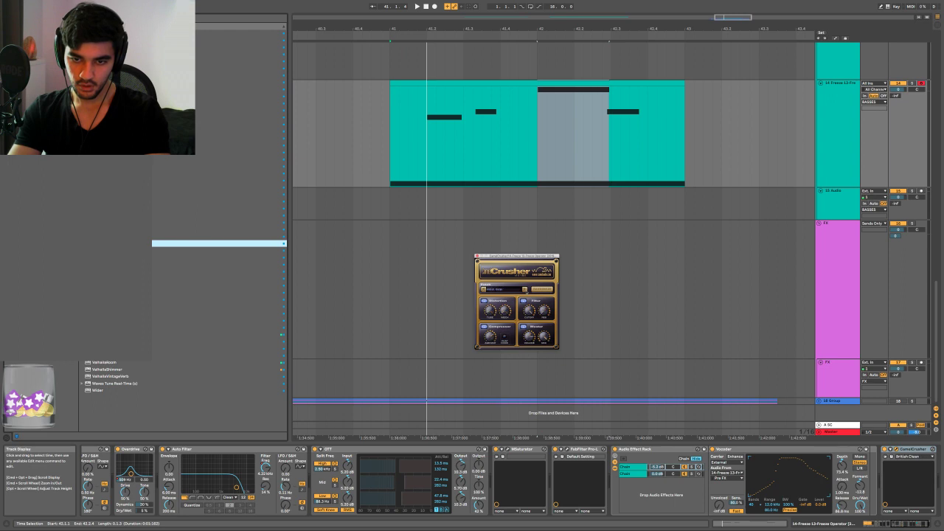
{"action": "key", "text": "space"}
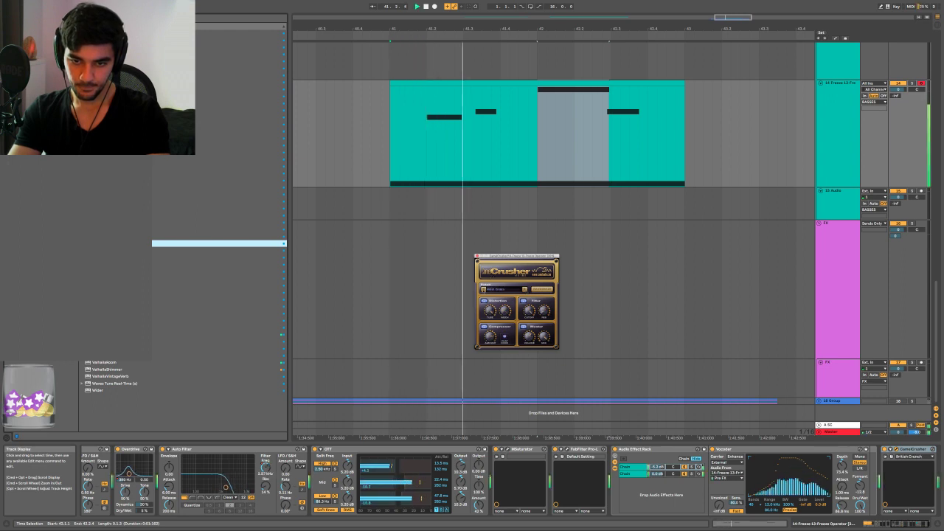
{"action": "left_click", "coordinate": [483, 290]}
{"action": "key", "text": "space"}
{"action": "key", "text": "space"}
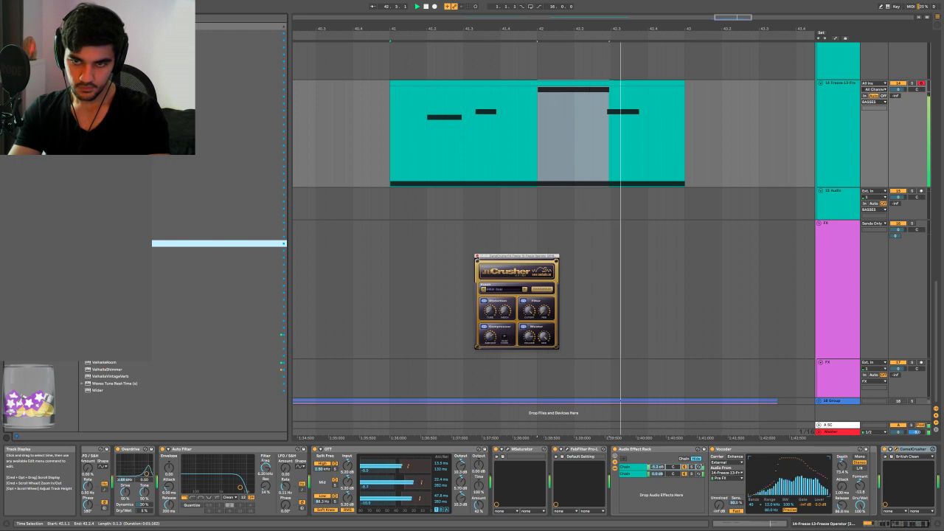
{"action": "left_click", "coordinate": [477, 256]}
{"action": "key", "text": "space"}
Inspect the long low E2 note in the bass clip and audition the clip through the full effects chain
{"action": "scroll", "coordinate": [478, 257], "scroll_direction": "up", "scroll_amount": 3}
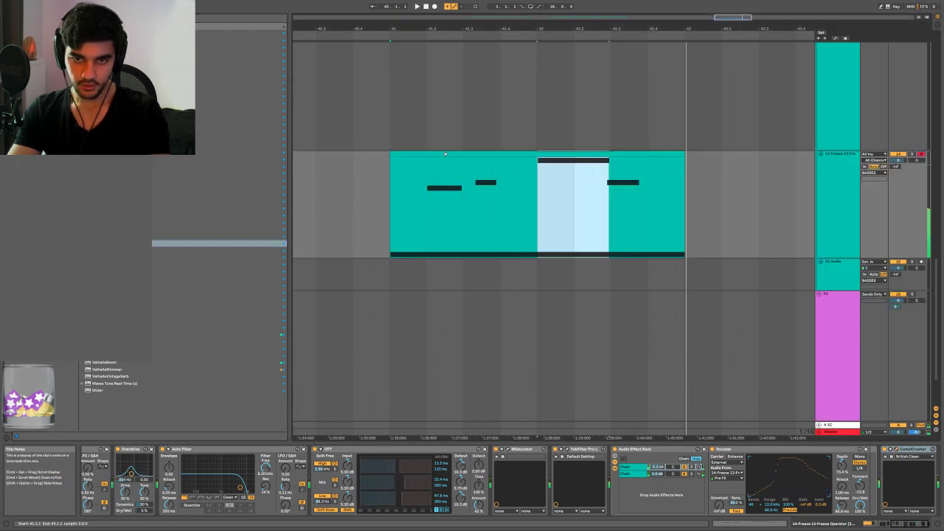
{"action": "double_click", "coordinate": [445, 154]}
{"action": "scroll", "coordinate": [249, 412], "scroll_direction": "down", "scroll_amount": 5}
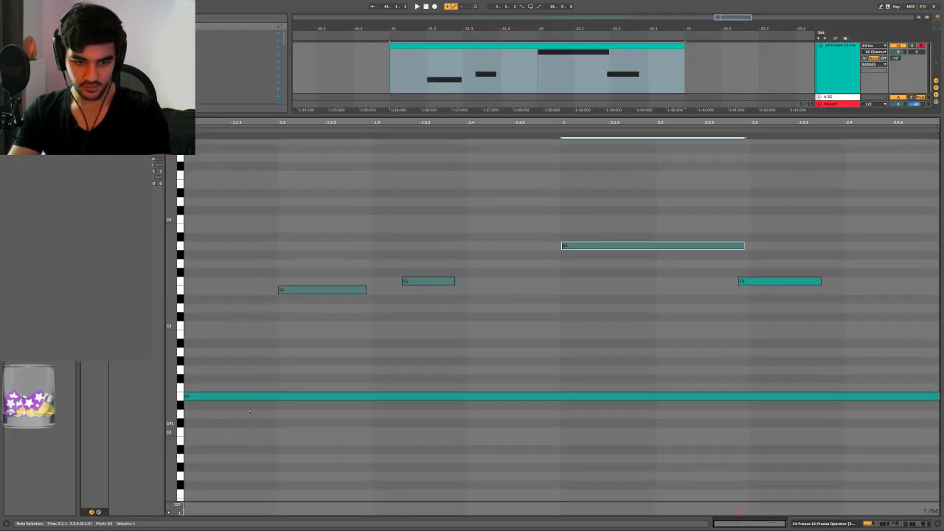
{"action": "left_click", "coordinate": [234, 396]}
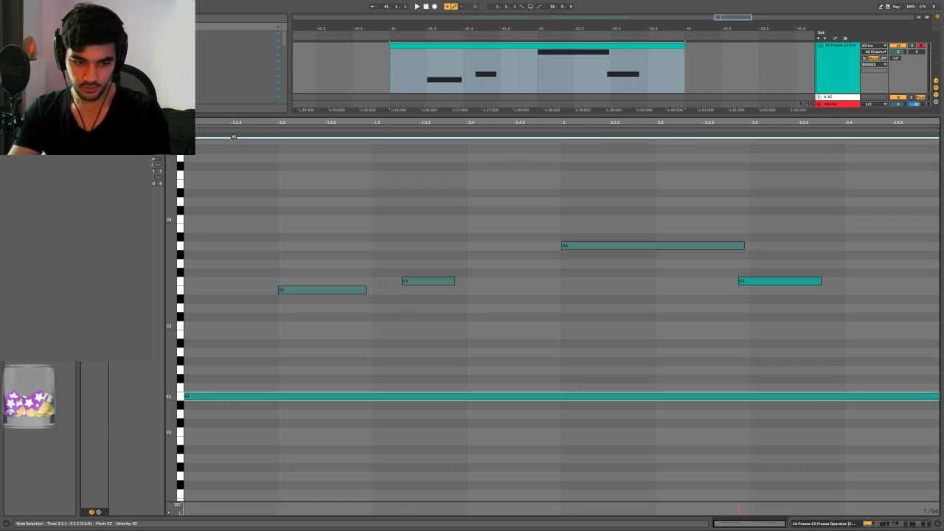
{"action": "key", "text": "space"}
{"action": "key", "text": "shift+Tab"}
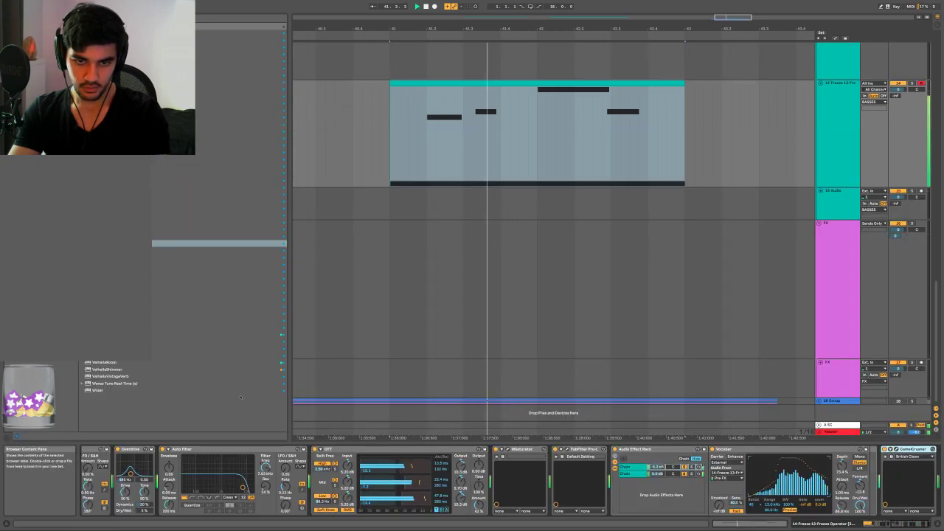
{"action": "scroll", "coordinate": [401, 381], "scroll_direction": "up", "scroll_amount": 4}
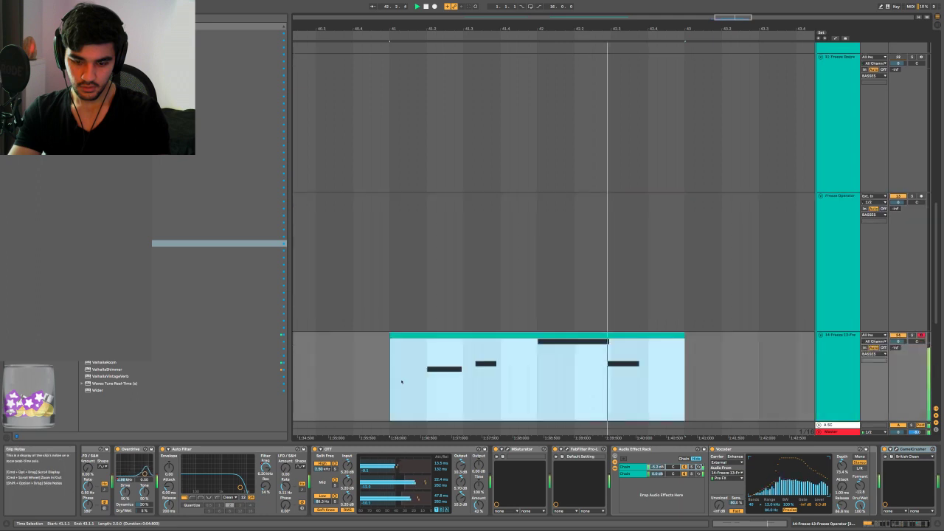
{"action": "key", "text": "space"}
Fit all tracks in the arrangement's height and insert a new audio track below the SNARE track
{"action": "key", "text": "h"}
{"action": "scroll", "coordinate": [447, 346], "scroll_direction": "down", "scroll_amount": 3}
{"action": "left_click", "coordinate": [845, 104]}
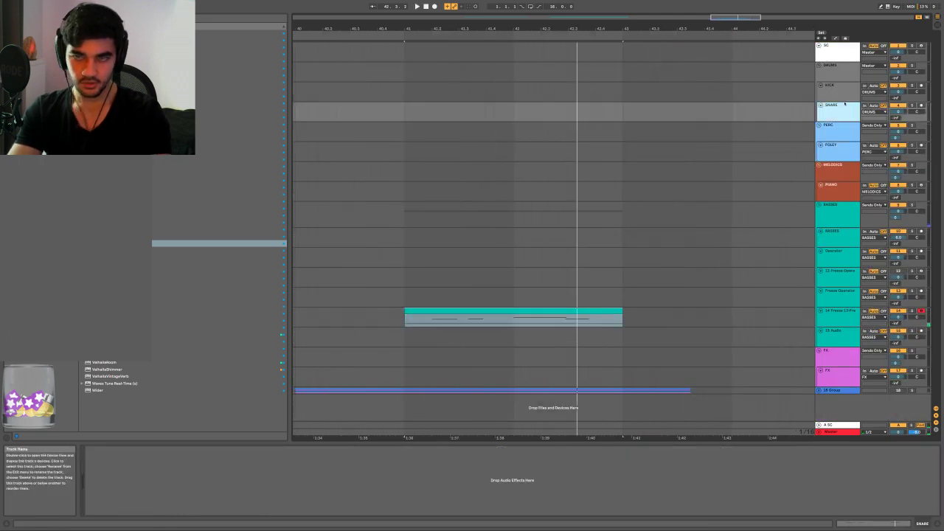
{"action": "key", "text": "super+t"}
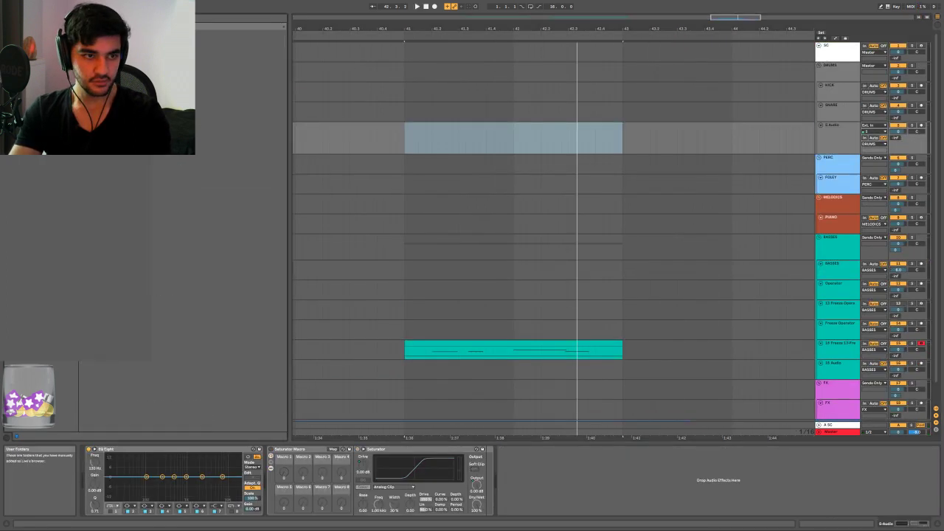
Browse and preview the drum loop samples to choose one that suits the bass
{"action": "key", "text": "Up"}
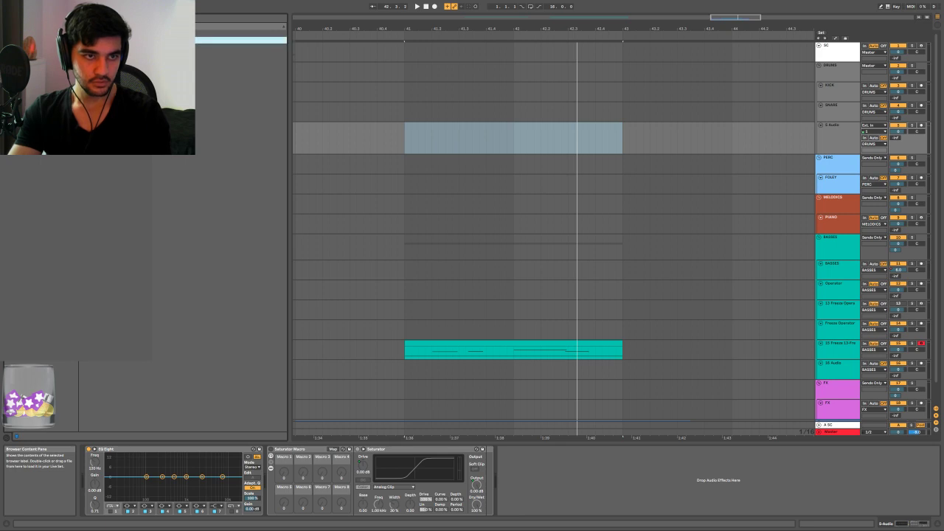
{"action": "key", "text": "Down"}
{"action": "key", "text": "Down"}
{"action": "key", "text": "Down"}
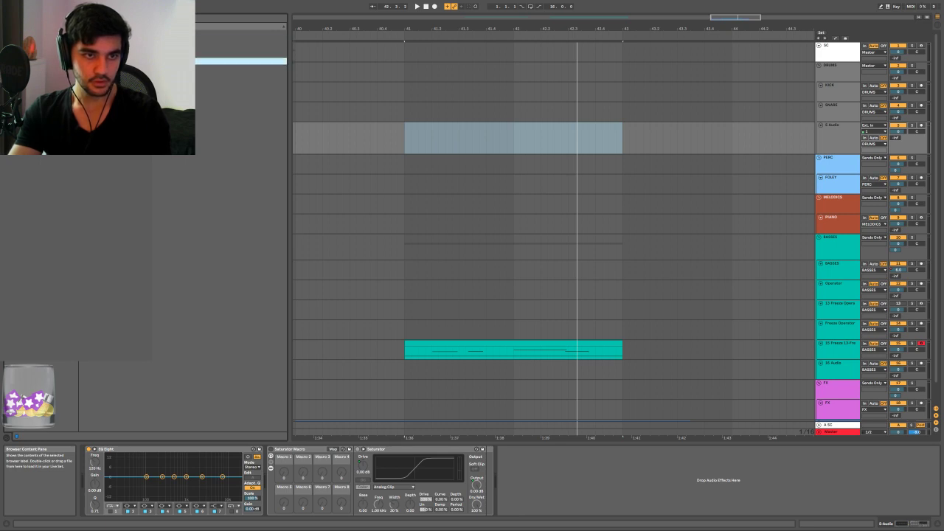
{"action": "key", "text": "Down"}
{"action": "key", "text": "Down"}
{"action": "key", "text": "Down"}
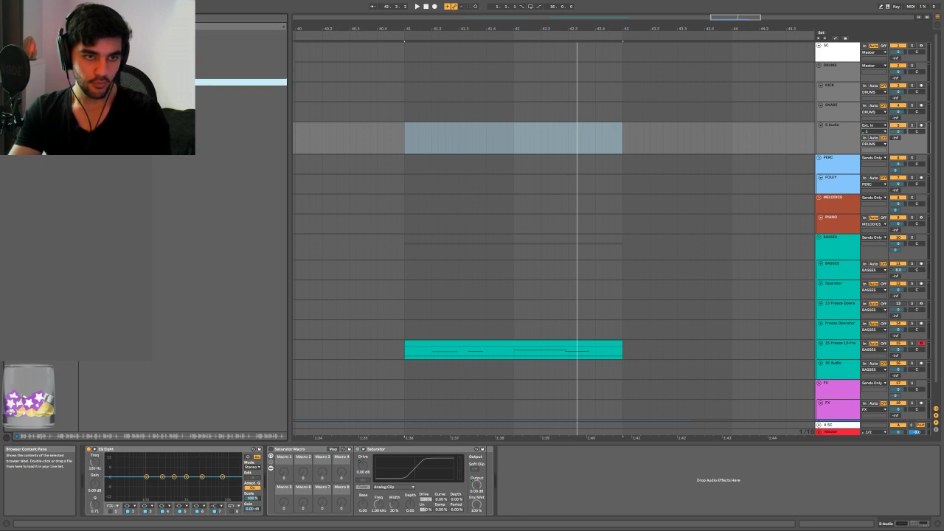
{"action": "key", "text": "Down"}
{"action": "key", "text": "Down"}
{"action": "key", "text": "Down"}
{"action": "key", "text": "Down"}
{"action": "key", "text": "Down"}
{"action": "key", "text": "Down"}
{"action": "key", "text": "Down"}
{"action": "key", "text": "Down"}
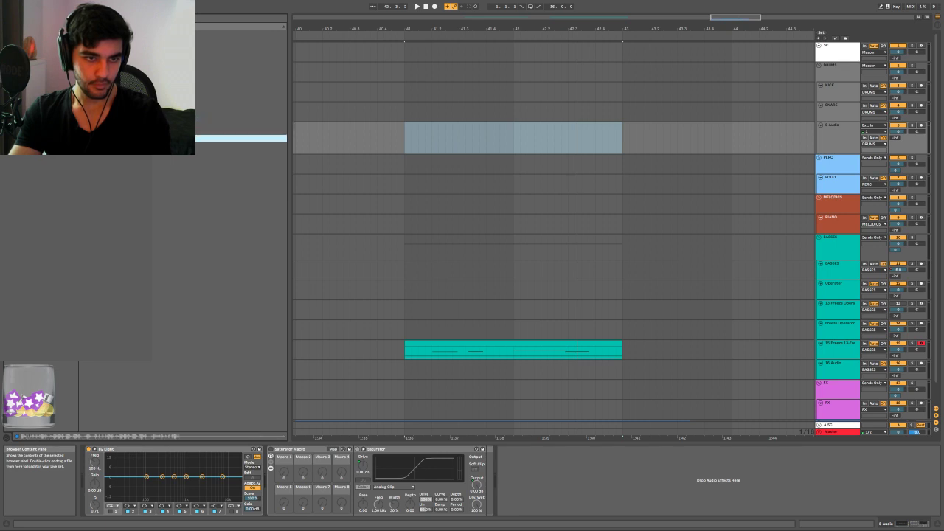
{"action": "key", "text": "Up"}
{"action": "key", "text": "Up"}
{"action": "key", "text": "Up"}
{"action": "key", "text": "Up"}
{"action": "key", "text": "Up"}
{"action": "key", "text": "Up"}
{"action": "key", "text": "Up"}
{"action": "key", "text": "Up"}
{"action": "key", "text": "Up"}
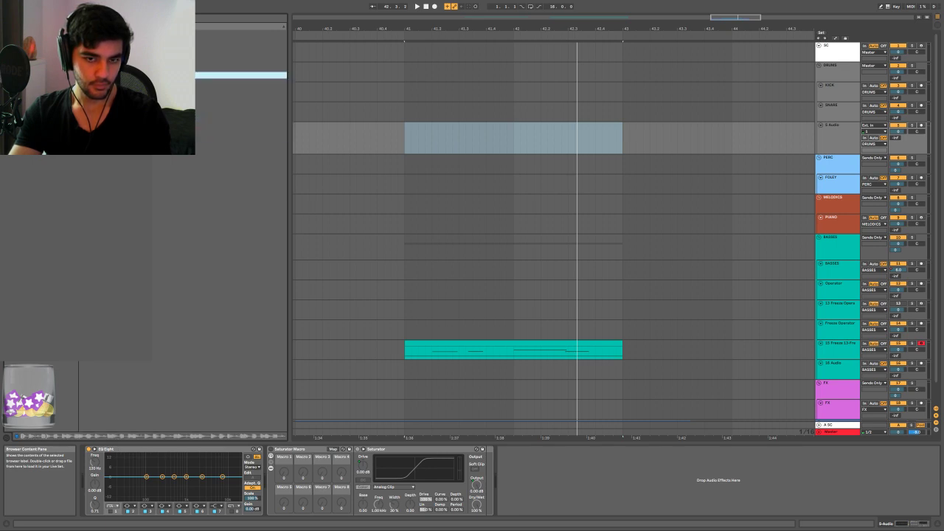
{"action": "key", "text": "Down"}
{"action": "key", "text": "Down"}
{"action": "key", "text": "Down"}
{"action": "key", "text": "Down"}
{"action": "key", "text": "Down"}
{"action": "key", "text": "Down"}
{"action": "key", "text": "Down"}
{"action": "key", "text": "Down"}
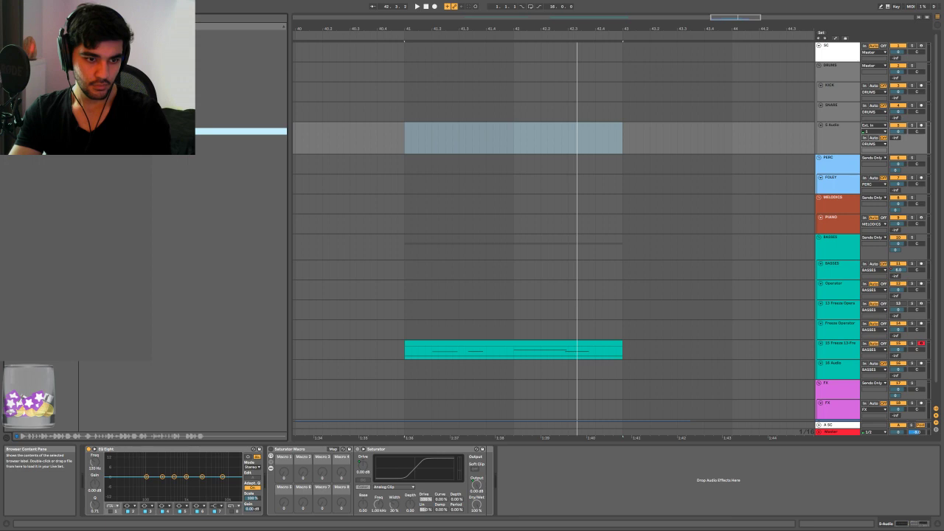
{"action": "key", "text": "Up"}
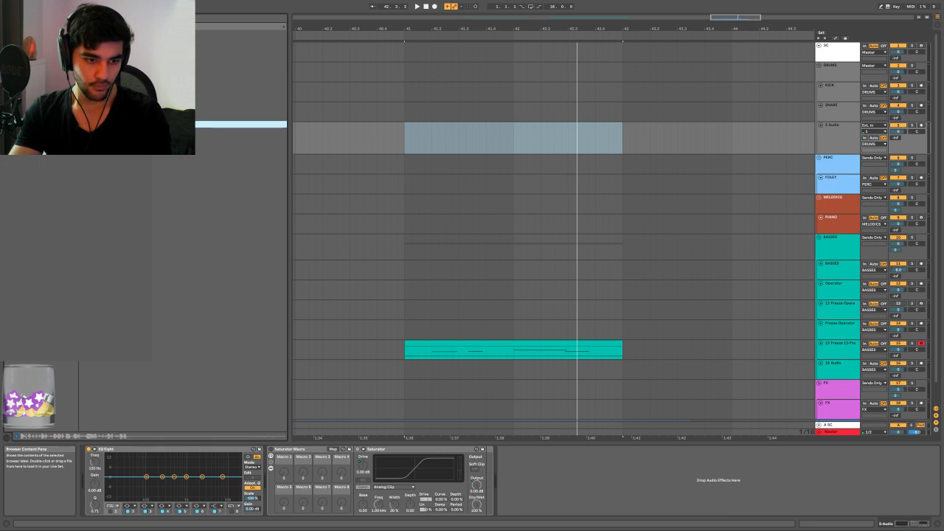
Place the chosen KGN halftime drum loop on the new audio track at bar 41 and audition it with the bass
{"action": "left_click_drag", "start_coordinate": [303, 127], "coordinate": [416, 125]}
{"action": "double_click", "coordinate": [416, 126]}
{"action": "key", "text": "space"}
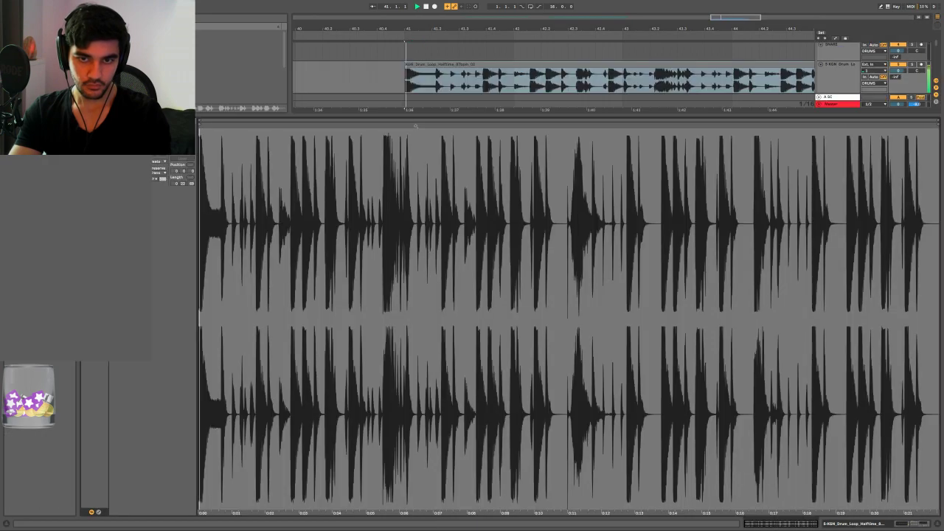
{"action": "key", "text": "space"}
{"action": "key", "text": "shift+Tab"}
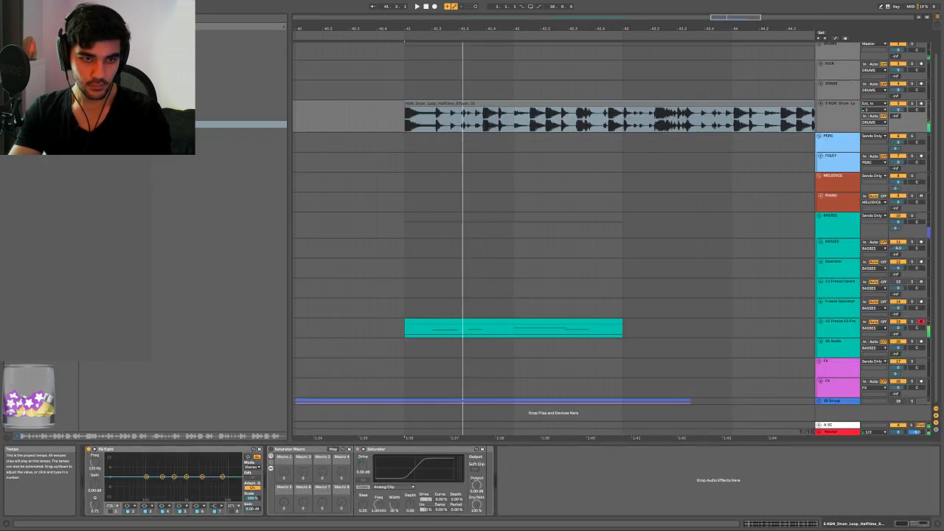
Audition the halftime drum loop together with the bass clip, checking the loop's waveform and its full length in the arrangement
{"action": "key", "text": "space"}
{"action": "key", "text": "shift+Tab"}
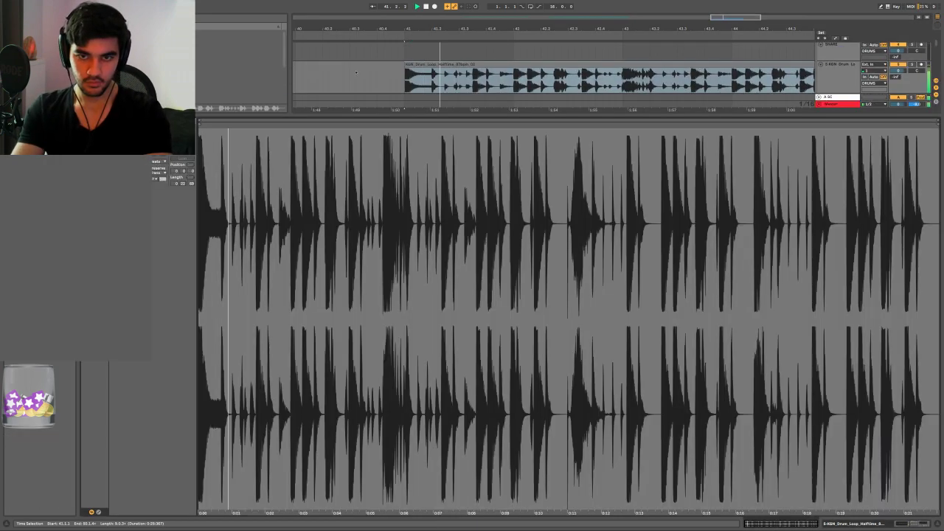
{"action": "scroll", "coordinate": [356, 72], "scroll_direction": "down", "scroll_amount": 3}
{"action": "key", "text": "shift+Tab"}
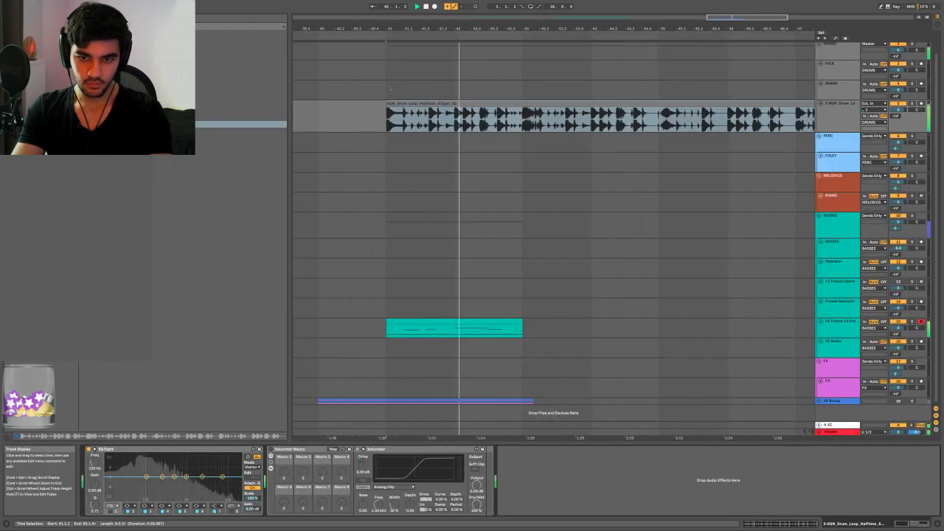
{"action": "left_click", "coordinate": [402, 105]}
{"action": "left_click", "coordinate": [523, 122]}
{"action": "scroll", "coordinate": [523, 122], "scroll_direction": "down", "scroll_amount": 3}
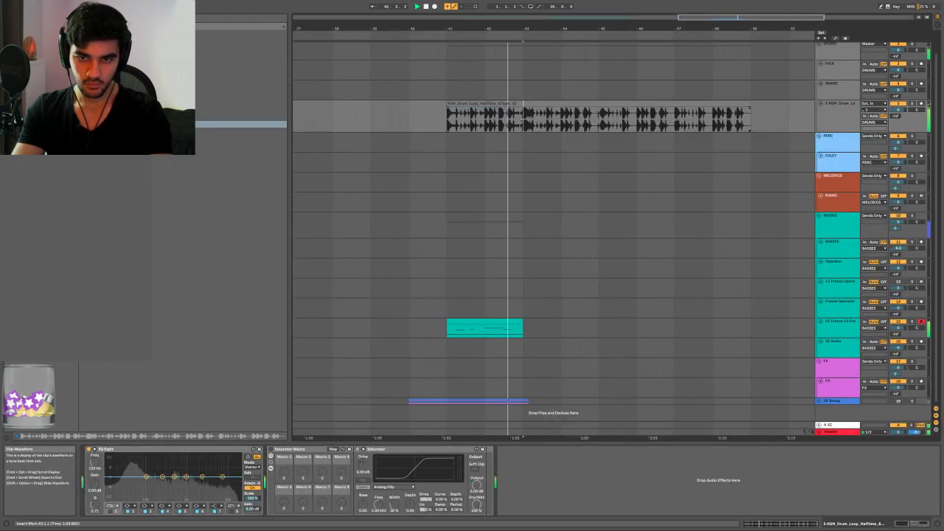
Duplicate the two-bar bass clip to bar 43 and move the copy's long low note up to E3, starting at 1.1.3
{"action": "left_click", "coordinate": [512, 320]}
{"action": "key", "text": "super+d"}
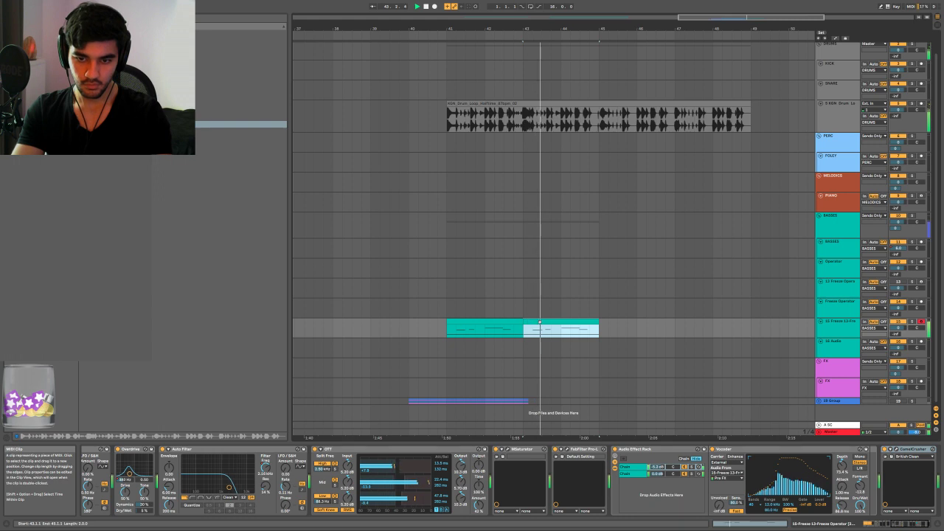
{"action": "key", "text": "shift+Tab"}
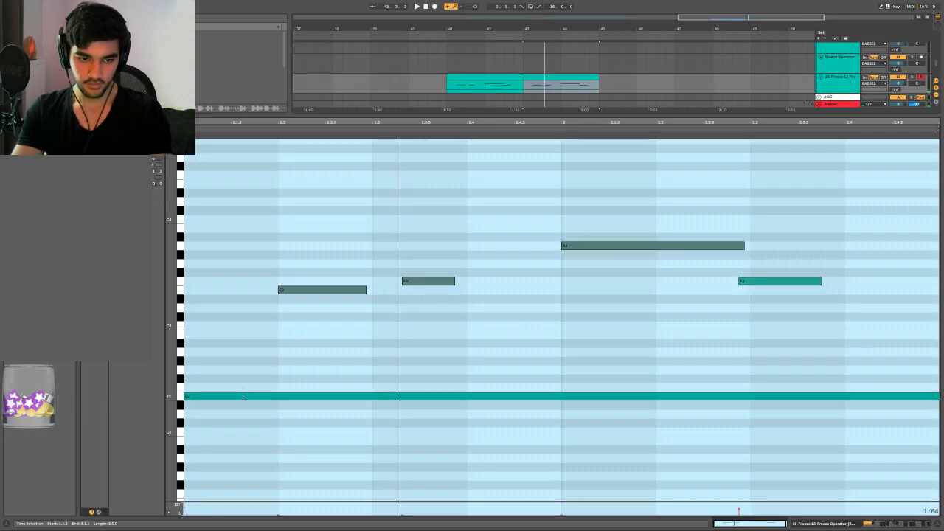
{"action": "left_click_drag", "start_coordinate": [216, 397], "coordinate": [263, 290]}
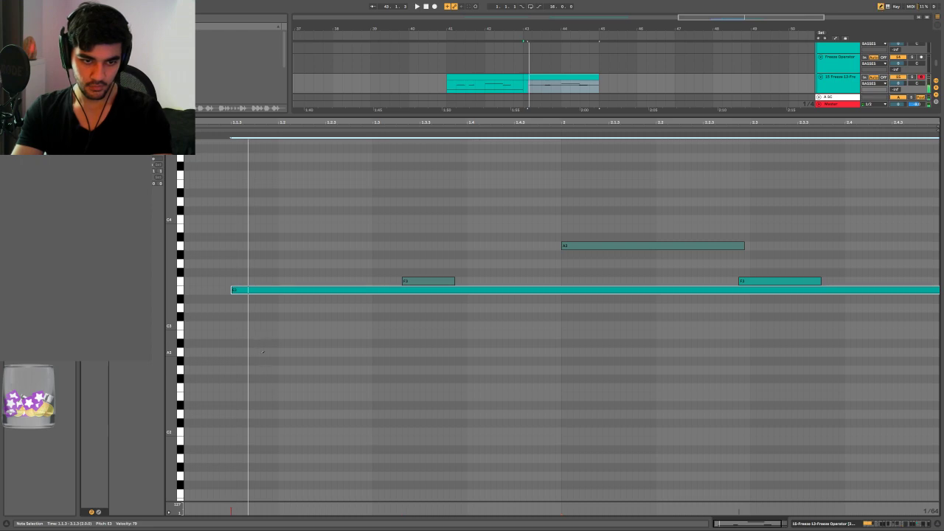
Draw a short C3 note at 1.1.4 in the copied clip and replace the following F3 with a longer B2 note from 1.2.3 to 1.4.2
{"action": "double_click", "coordinate": [263, 361]}
{"action": "left_click_drag", "start_coordinate": [271, 363], "coordinate": [313, 325]}
{"action": "key", "text": "space"}
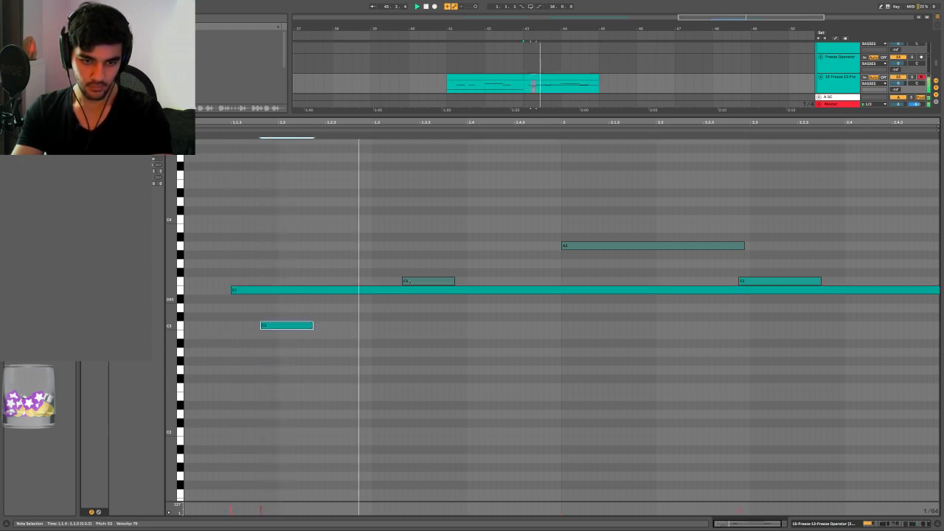
{"action": "key", "text": "space"}
{"action": "mouse_move", "coordinate": [418, 277]}
{"action": "left_mouse_down"}
{"action": "mouse_move", "coordinate": [404, 289]}
{"action": "mouse_move", "coordinate": [400, 263]}
{"action": "mouse_move", "coordinate": [315, 334]}
{"action": "mouse_move", "coordinate": [324, 326]}
{"action": "mouse_move", "coordinate": [317, 334]}
{"action": "mouse_move", "coordinate": [506, 340]}
{"action": "mouse_move", "coordinate": [498, 336]}
{"action": "left_mouse_up"}
{"action": "left_click", "coordinate": [401, 264]}
{"action": "key", "text": "ctrl+z"}
{"action": "left_click", "coordinate": [409, 270]}
Audition the edited second bass clip against the drum loop
{"action": "key", "text": "space"}
{"action": "key", "text": "space"}
{"action": "key", "text": "space"}
{"action": "key", "text": "shift+Tab"}
{"action": "key", "text": "shift+Tab"}
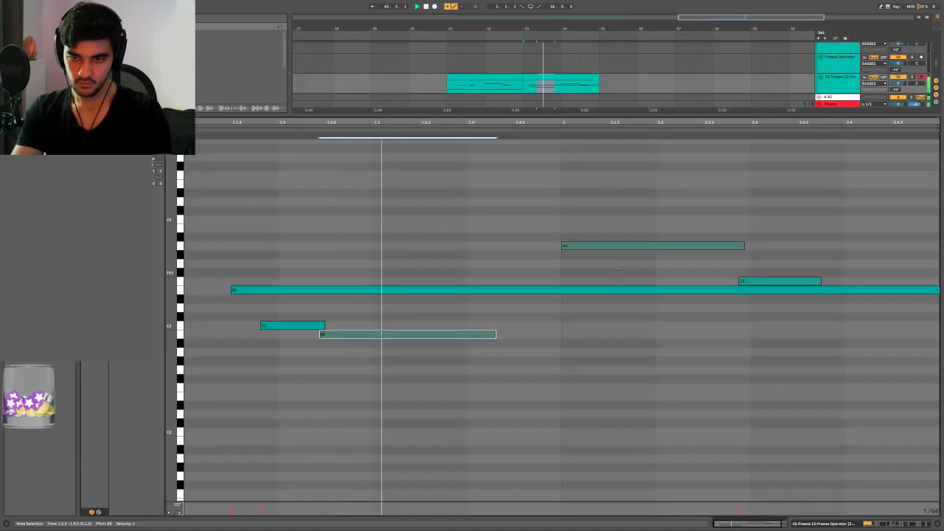
{"action": "left_click", "coordinate": [621, 274]}
{"action": "key", "text": "space"}
{"action": "key", "text": "shift+Tab"}
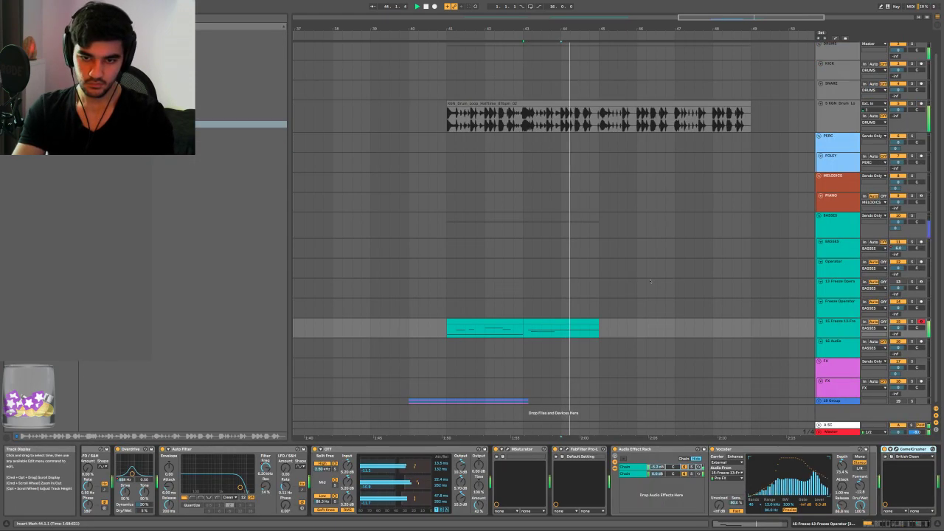
Reshape the Auto Filter Frequency automation over the second bass clip with new peaks and dips up to its end, auditioning each change
{"action": "scroll", "coordinate": [504, 494], "scroll_direction": "left", "scroll_amount": 3}
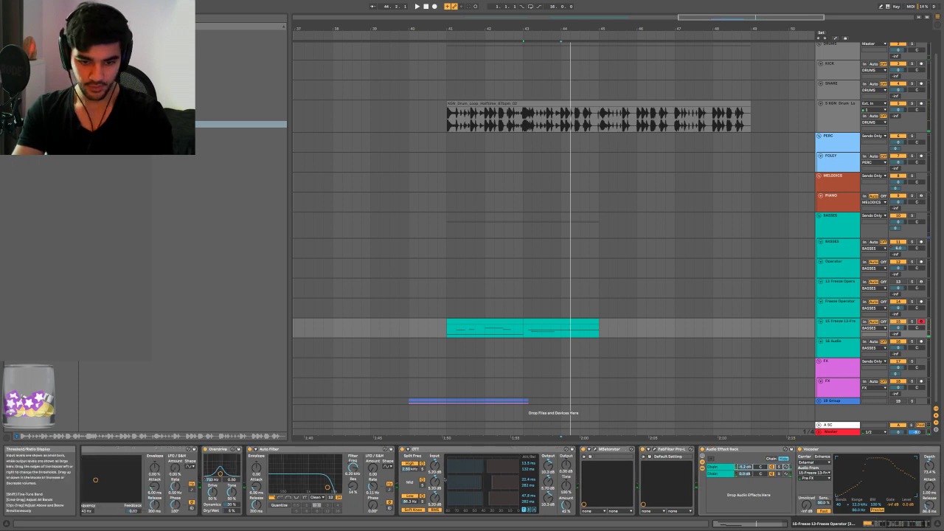
{"action": "key", "text": "a"}
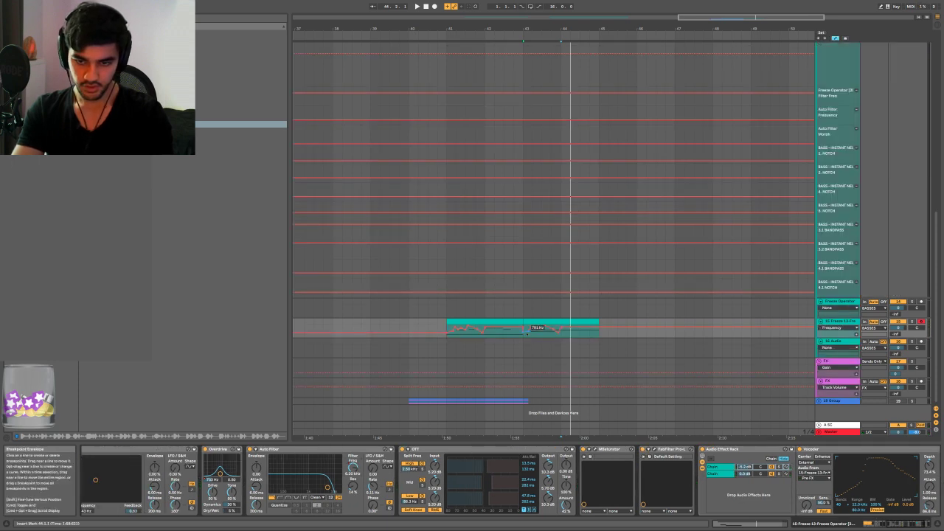
{"action": "key", "text": "z"}
{"action": "left_click_drag", "start_coordinate": [519, 363], "coordinate": [582, 407]}
{"action": "key", "text": "space"}
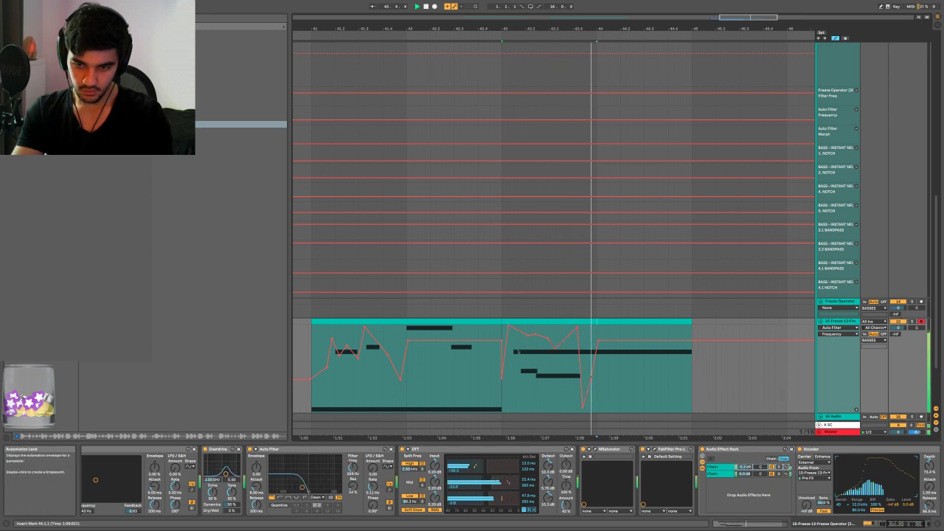
{"action": "left_click_drag", "start_coordinate": [529, 336], "coordinate": [526, 367]}
{"action": "key", "text": "space"}
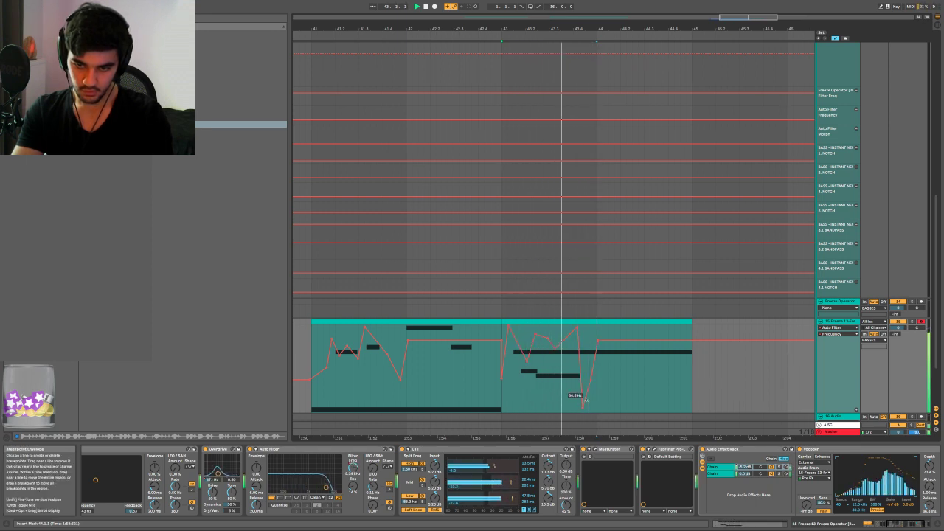
{"action": "mouse_move", "coordinate": [599, 340]}
{"action": "left_mouse_down"}
{"action": "mouse_move", "coordinate": [615, 325]}
{"action": "mouse_move", "coordinate": [639, 364]}
{"action": "left_mouse_up"}
{"action": "key", "text": "space"}
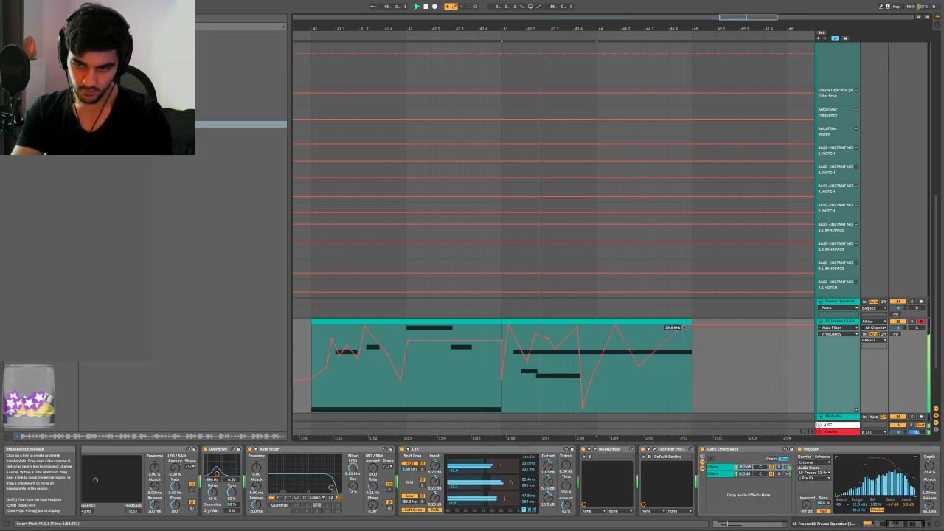
{"action": "key", "text": "a"}
{"action": "key", "text": "space"}
Add a high E4 note to the second bass clip, starting at 2.3.1 and lasting until the clip's end
{"action": "left_click", "coordinate": [677, 322]}
{"action": "double_click", "coordinate": [677, 322]}
{"action": "scroll", "coordinate": [722, 319], "scroll_direction": "up", "scroll_amount": 3}
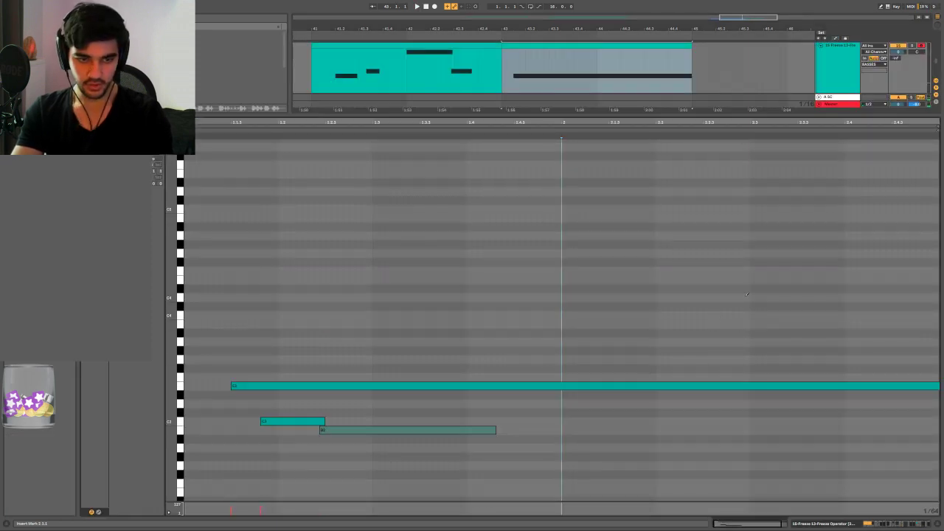
{"action": "left_click", "coordinate": [753, 278]}
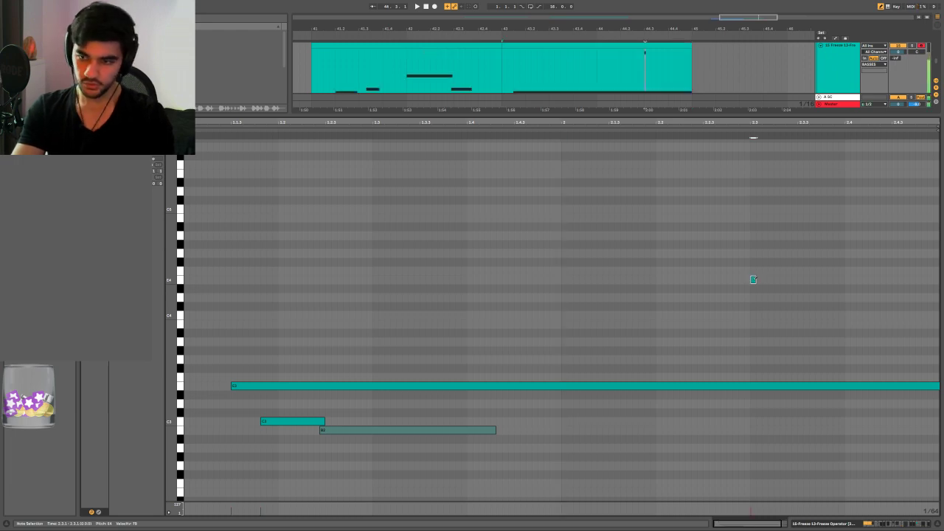
{"action": "left_click_drag", "start_coordinate": [876, 284], "coordinate": [939, 284]}
{"action": "key", "text": "shift+Tab"}
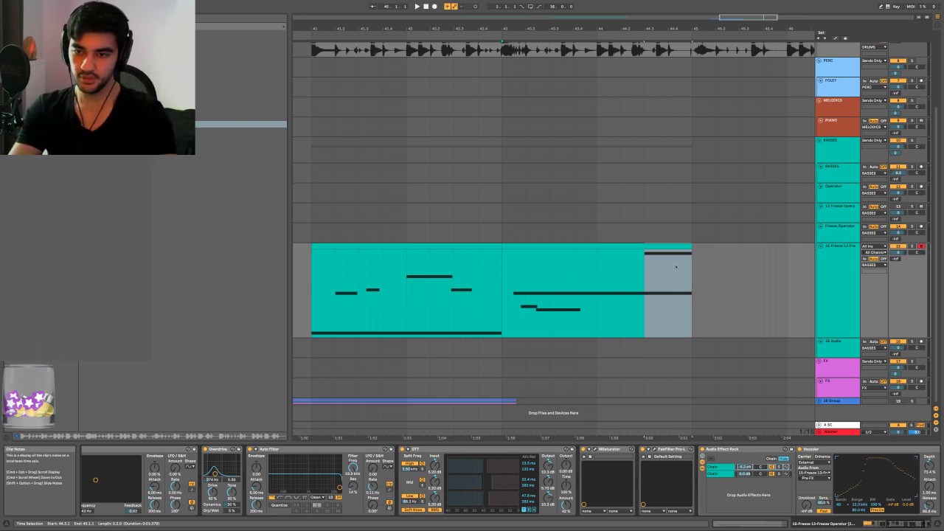
Steepen the last rise of the Auto Filter Frequency automation near the end of the second bass clip and play it from bar 43
{"action": "left_click", "coordinate": [519, 315]}
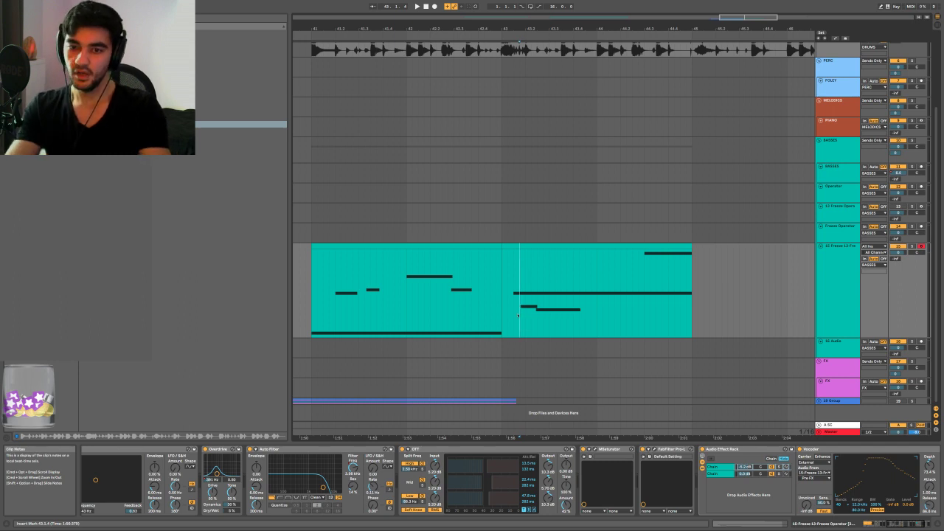
{"action": "left_click", "coordinate": [502, 307]}
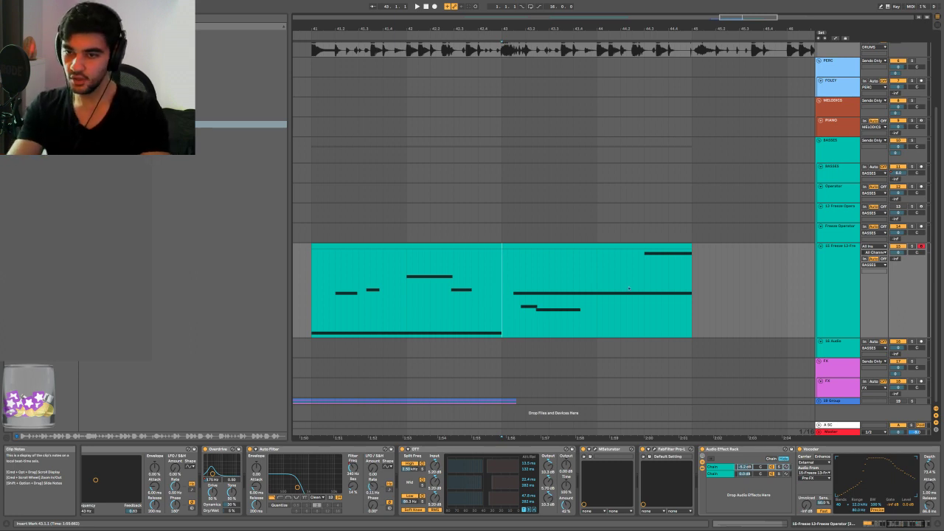
{"action": "key", "text": "a"}
{"action": "scroll", "coordinate": [651, 280], "scroll_direction": "up", "scroll_amount": 2}
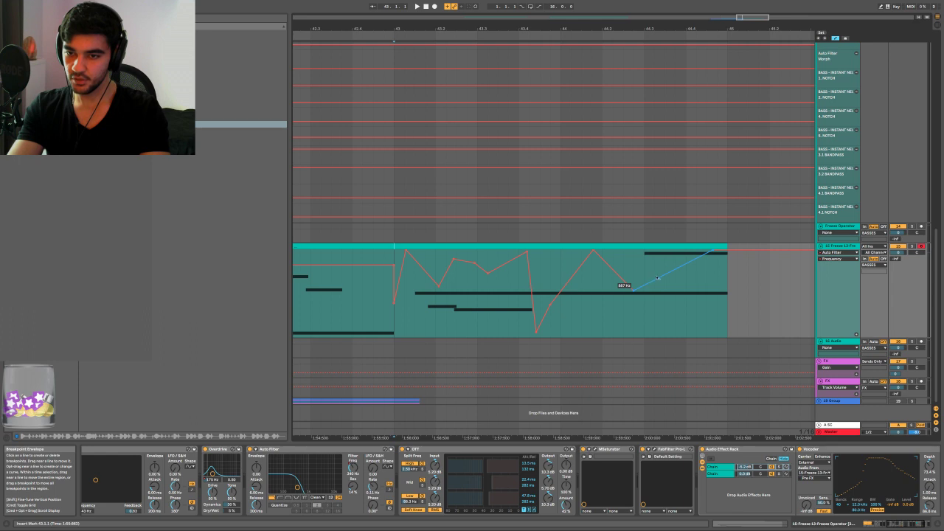
{"action": "scroll", "coordinate": [571, 307], "scroll_direction": "down", "scroll_amount": 3}
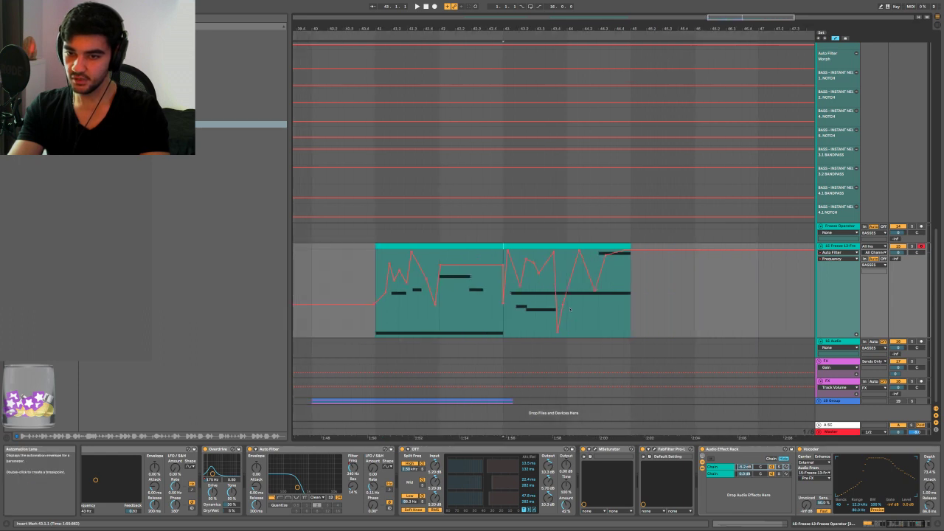
{"action": "key", "text": "space"}
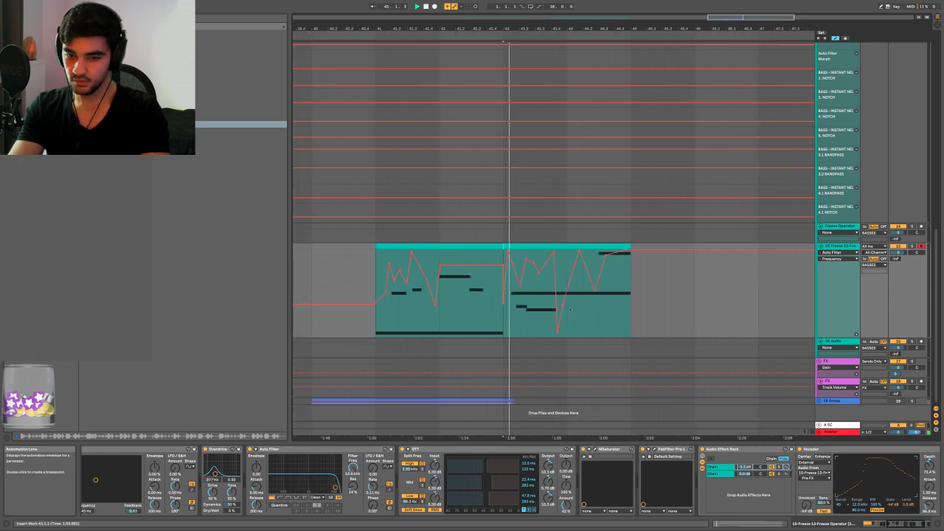
Show all tracks with the bass track enlarged and audition the second bass clip with the drum loop from bar 43
{"action": "key", "text": "a"}
{"action": "key", "text": "h"}
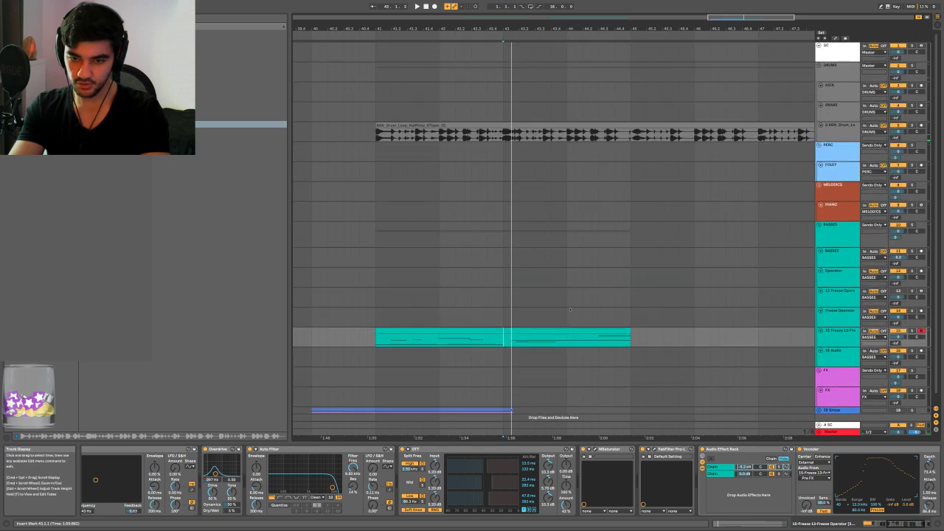
{"action": "scroll", "coordinate": [559, 330], "scroll_direction": "up", "scroll_amount": 3}
{"action": "scroll", "coordinate": [558, 332], "scroll_direction": "down", "scroll_amount": 3}
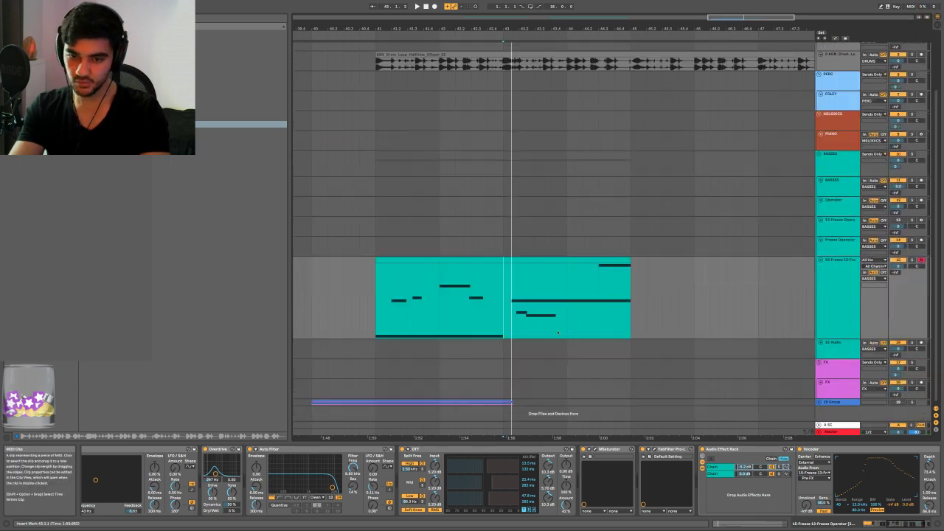
{"action": "scroll", "coordinate": [558, 332], "scroll_direction": "up", "scroll_amount": 2, "text": "alt"}
{"action": "scroll", "coordinate": [553, 325], "scroll_direction": "up", "scroll_amount": 2, "text": "super"}
{"action": "scroll", "coordinate": [549, 316], "scroll_direction": "down", "scroll_amount": 1}
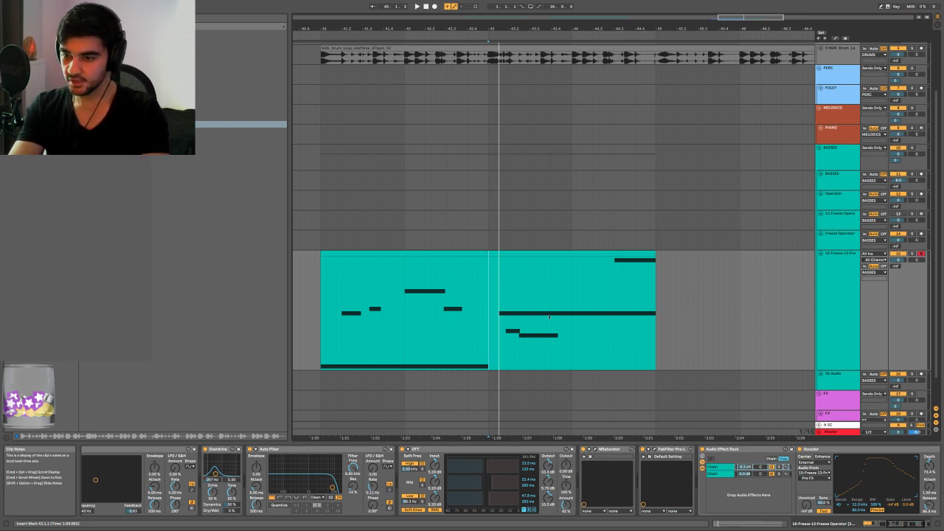
{"action": "key", "text": "space"}
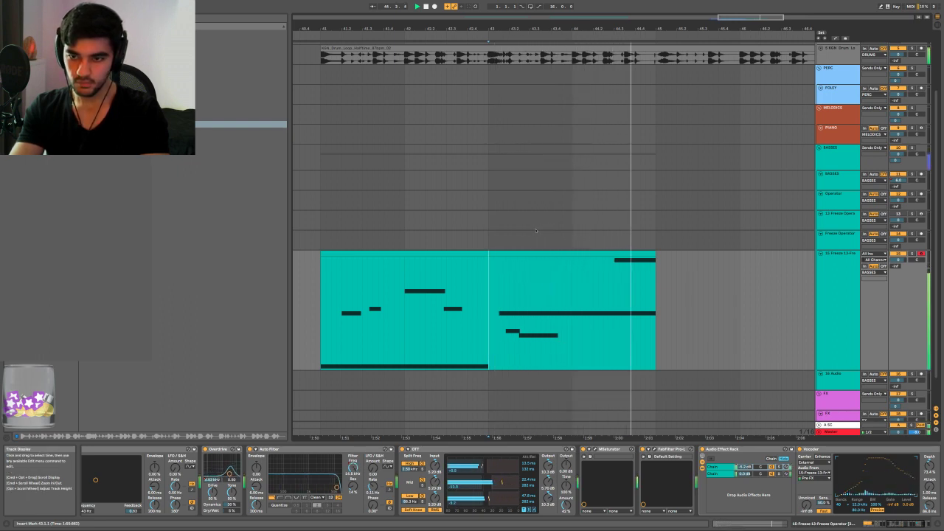
{"action": "key", "text": "space"}
{"action": "key", "text": "a"}
{"action": "key", "text": "a"}
Inspect the long E3 note in the second bass clip and audition the clip from that note's start
{"action": "left_click", "coordinate": [534, 252]}
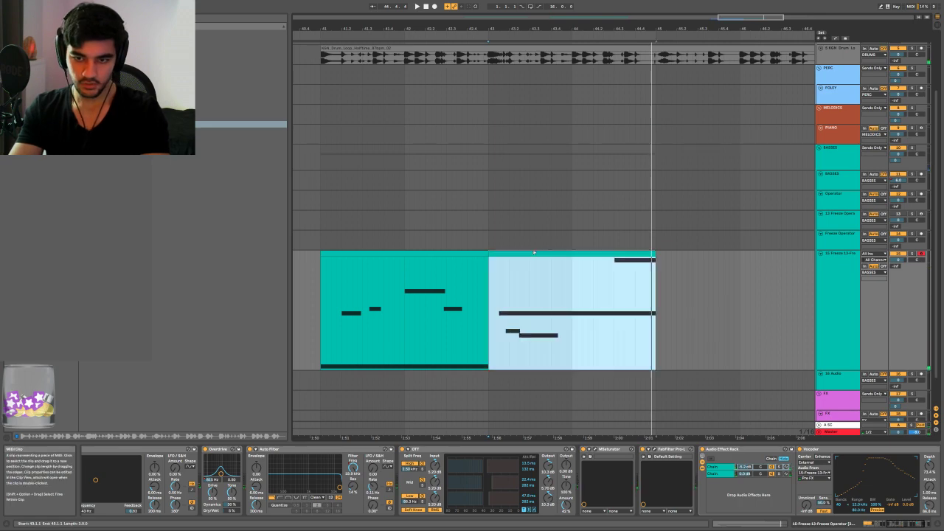
{"action": "double_click", "coordinate": [534, 252]}
{"action": "scroll", "coordinate": [229, 443], "scroll_direction": "down", "scroll_amount": 5}
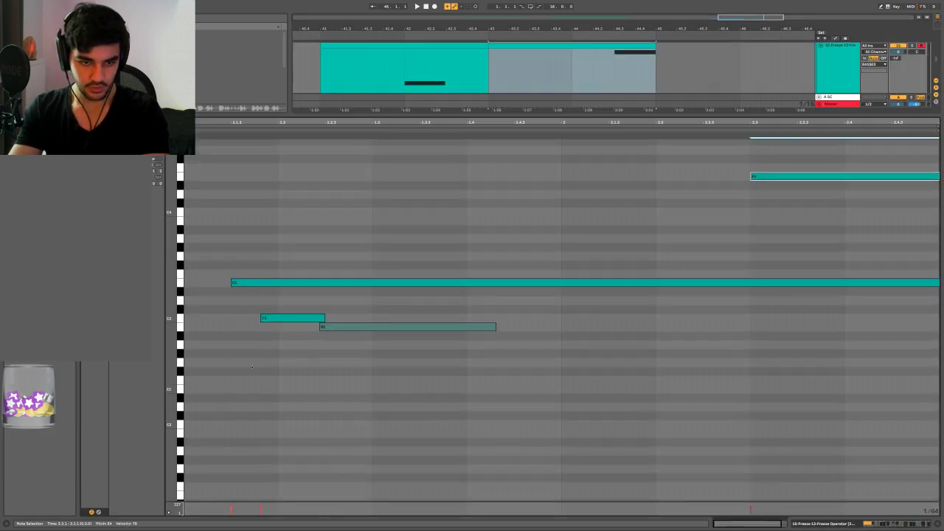
{"action": "left_click", "coordinate": [252, 285]}
{"action": "key", "text": "space"}
{"action": "key", "text": "shift+Tab"}
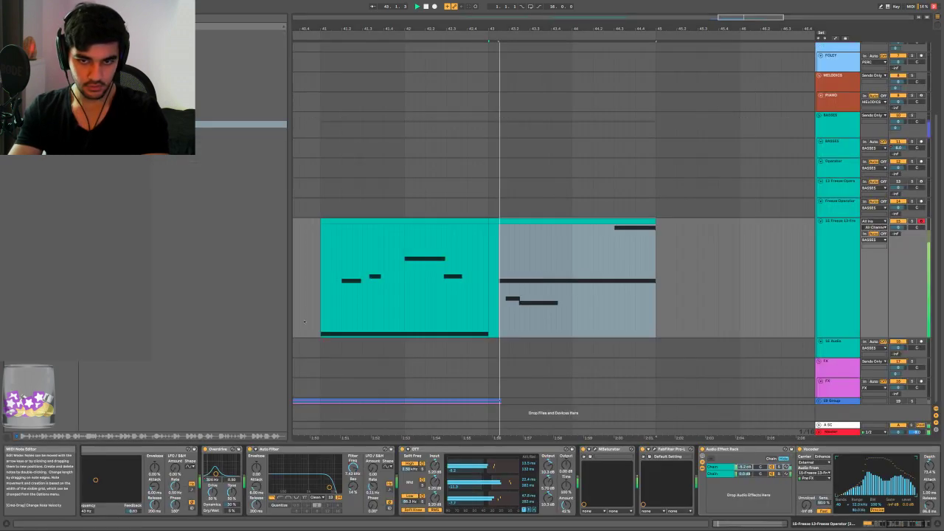
{"action": "scroll", "coordinate": [505, 359], "scroll_direction": "up", "scroll_amount": 2}
{"action": "key", "text": "space"}
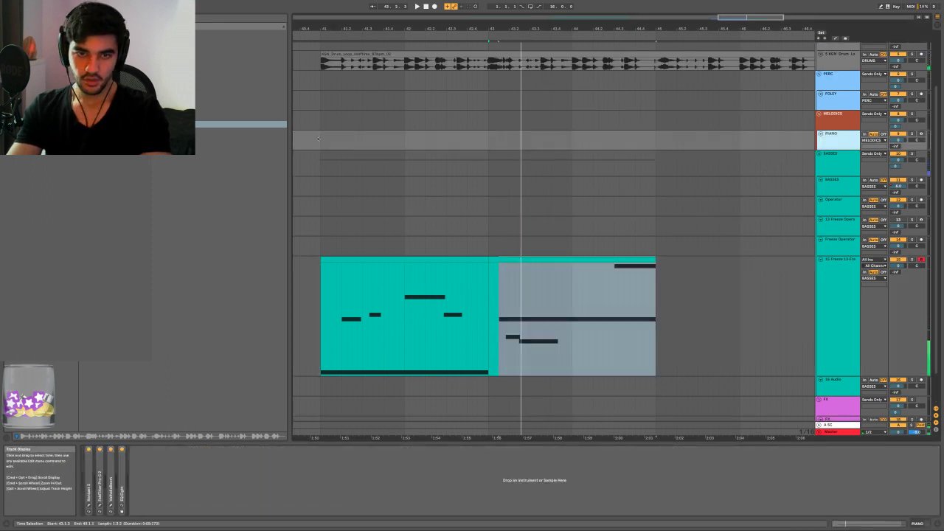
Create a two-bar MIDI clip on the PIANO track from bar 41 to 43 and draw an E1 note across its full length
{"action": "left_click_drag", "start_coordinate": [320, 140], "coordinate": [483, 134]}
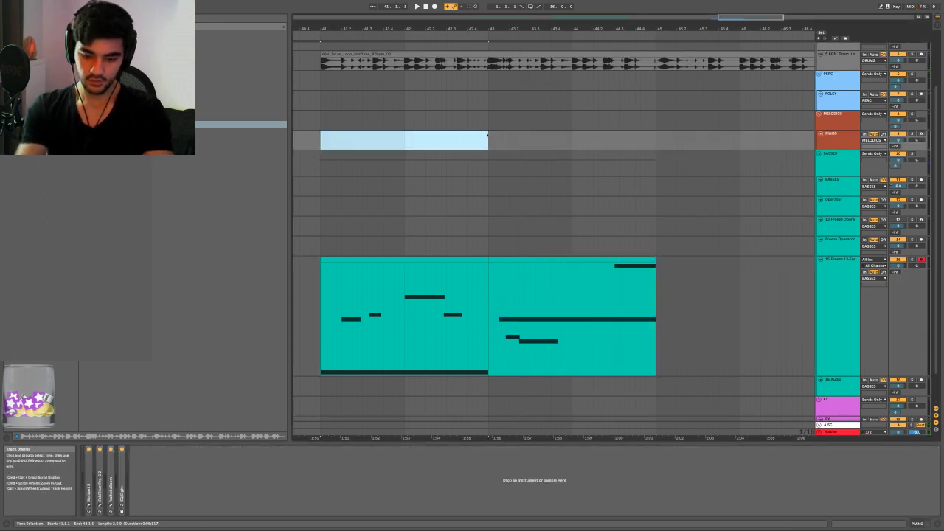
{"action": "key", "text": "super+shift+m"}
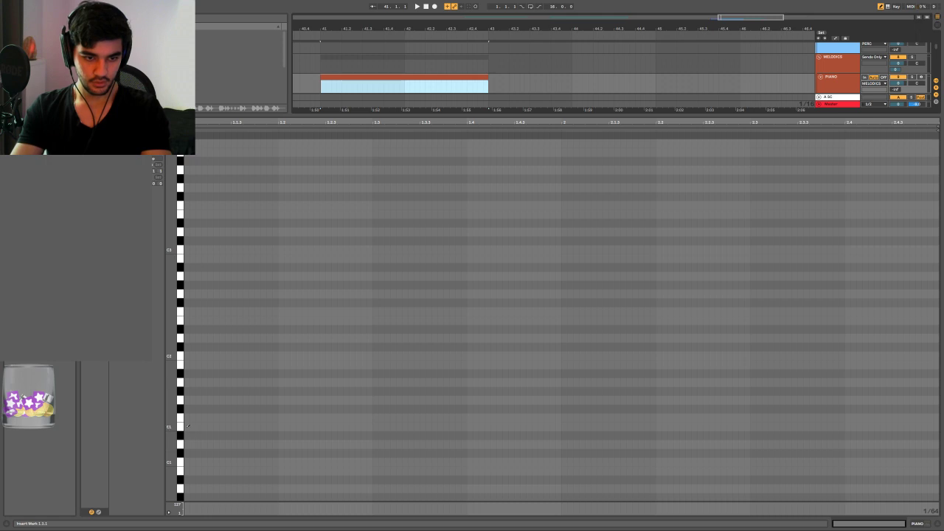
{"action": "left_click", "coordinate": [188, 426]}
{"action": "key", "text": "b"}
{"action": "left_click_drag", "start_coordinate": [190, 426], "coordinate": [939, 427]}
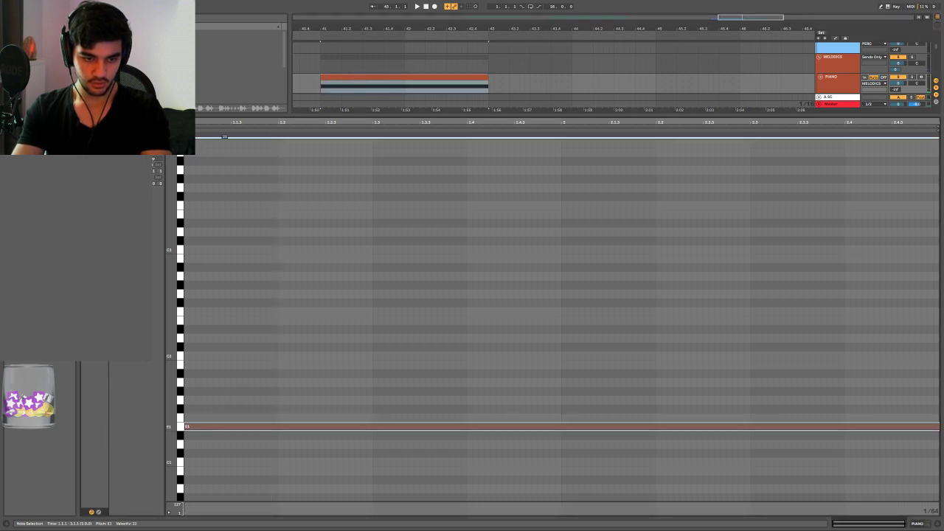
Stack a two-bar B1 note and a higher sustained chord note above the E1 in the piano clip
{"action": "double_click", "coordinate": [219, 365]}
{"action": "double_click", "coordinate": [216, 321]}
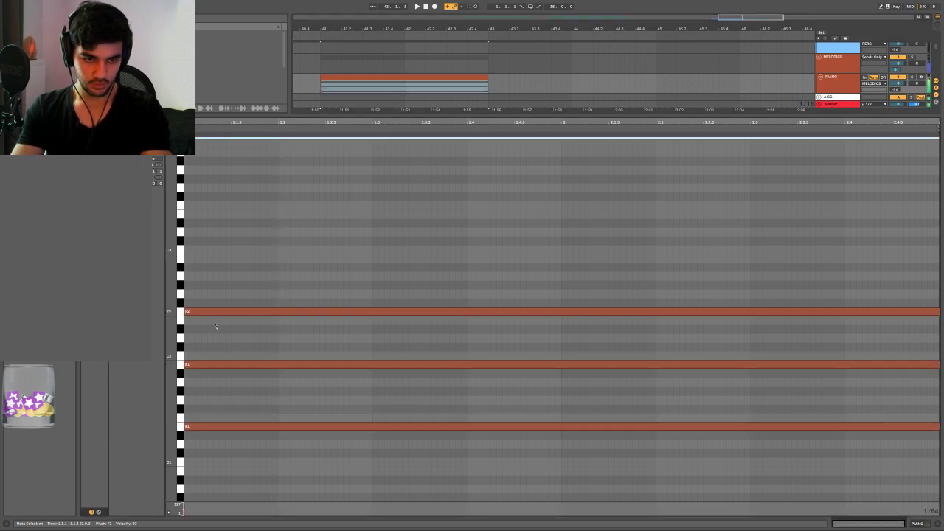
{"action": "double_click", "coordinate": [218, 294]}
{"action": "left_click_drag", "start_coordinate": [218, 295], "coordinate": [211, 294]}
{"action": "key", "text": "shift+Tab"}
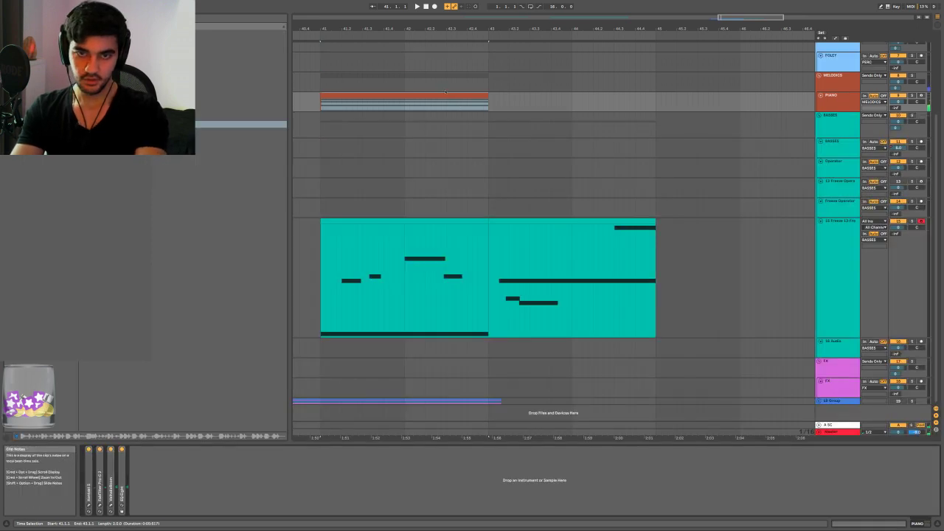
Delete the two-bar chord clip from bar 41 to 43 on the PIANO track
{"action": "left_click", "coordinate": [413, 96]}
{"action": "key", "text": "Delete"}
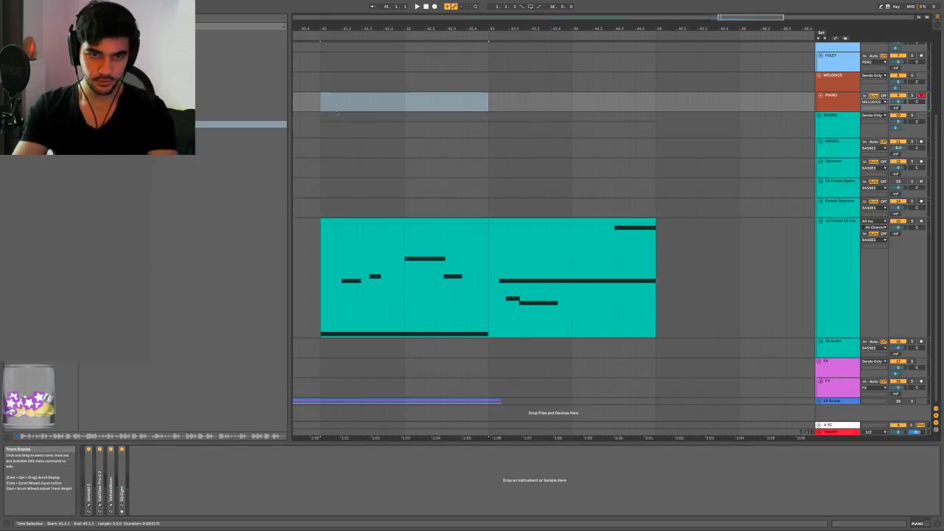
{"action": "left_click", "coordinate": [302, 104]}
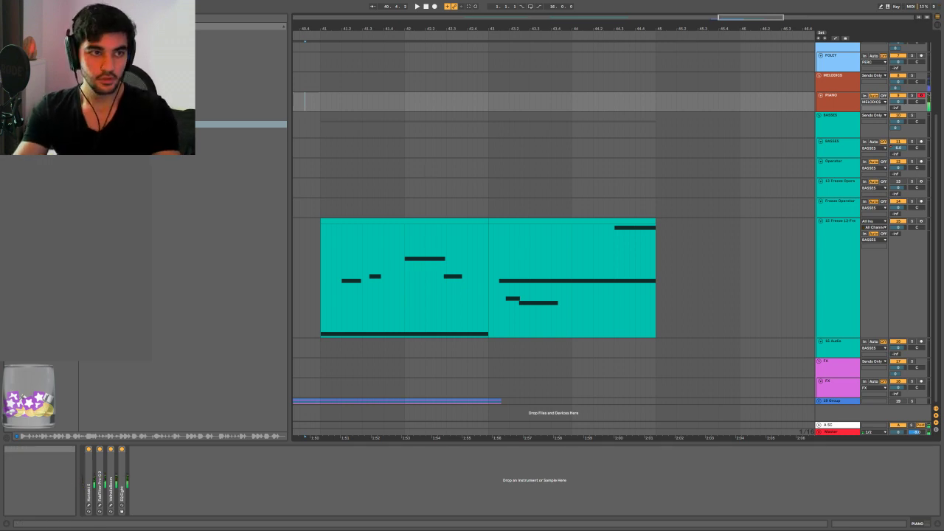
Open Kontakt on the PIANO track and replace The Grandeur with the Scarbee Classic EP-88s
{"action": "left_click", "coordinate": [37, 40]}
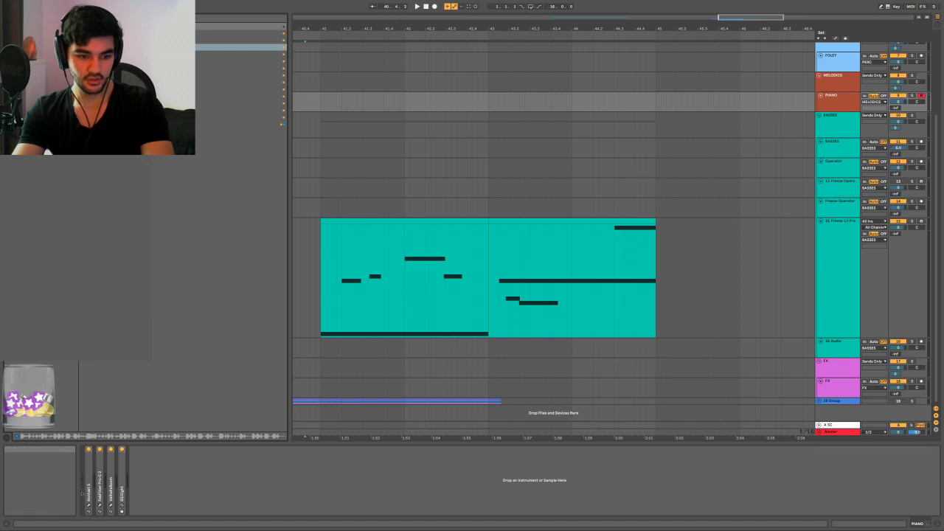
{"action": "left_click", "coordinate": [89, 505]}
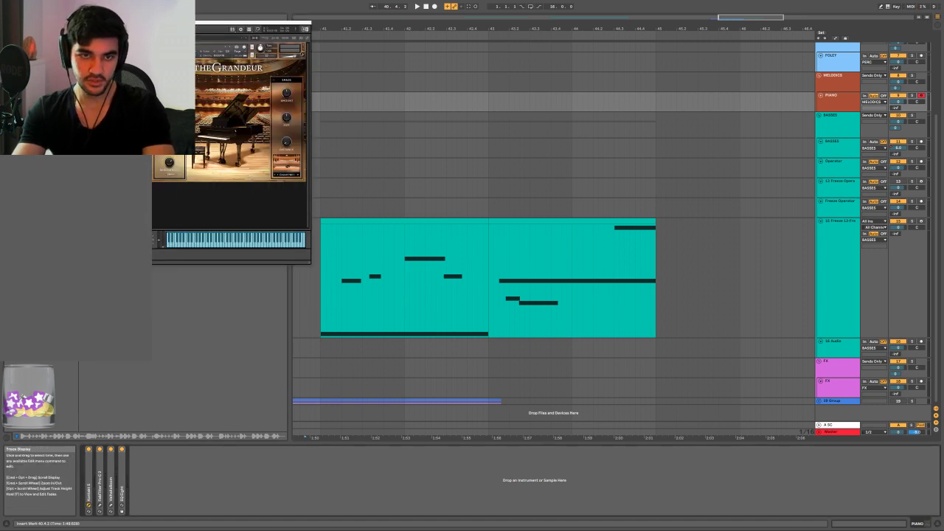
{"action": "left_click", "coordinate": [302, 45]}
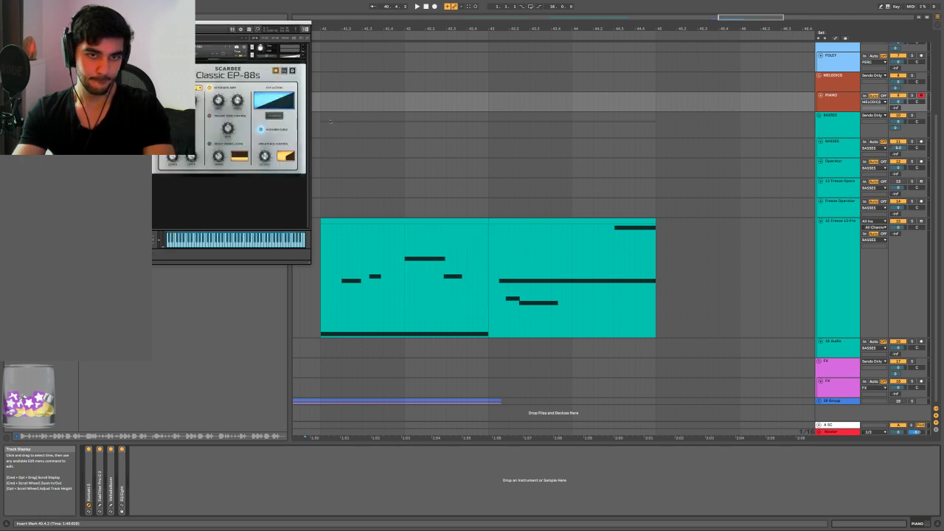
Bypass ValhallaRoom on the PIANO track and play the bass clips from just before bar 41 to try the electric piano against them
{"action": "scroll", "coordinate": [331, 122], "scroll_direction": "left", "scroll_amount": 5}
{"action": "left_click", "coordinate": [431, 101]}
{"action": "key", "text": "space"}
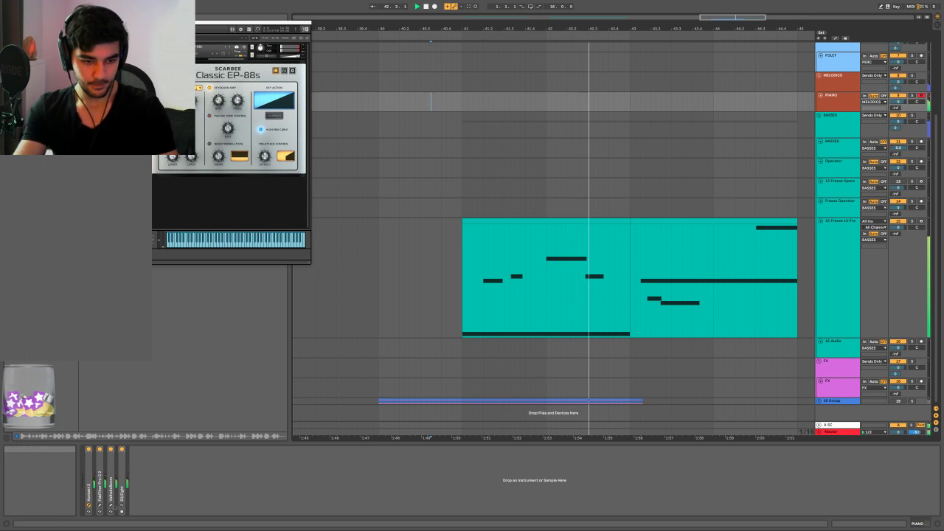
{"action": "key", "text": "space"}
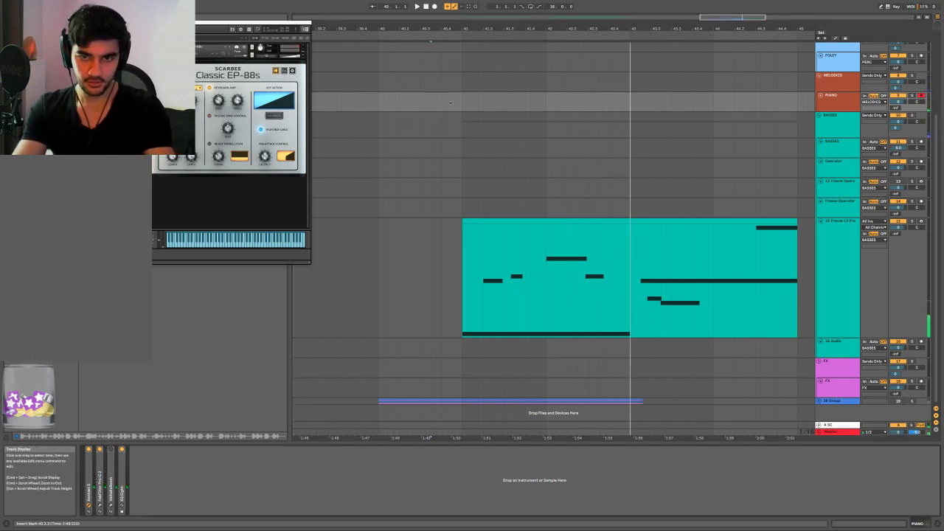
{"action": "left_click", "coordinate": [449, 102]}
{"action": "key", "text": "space"}
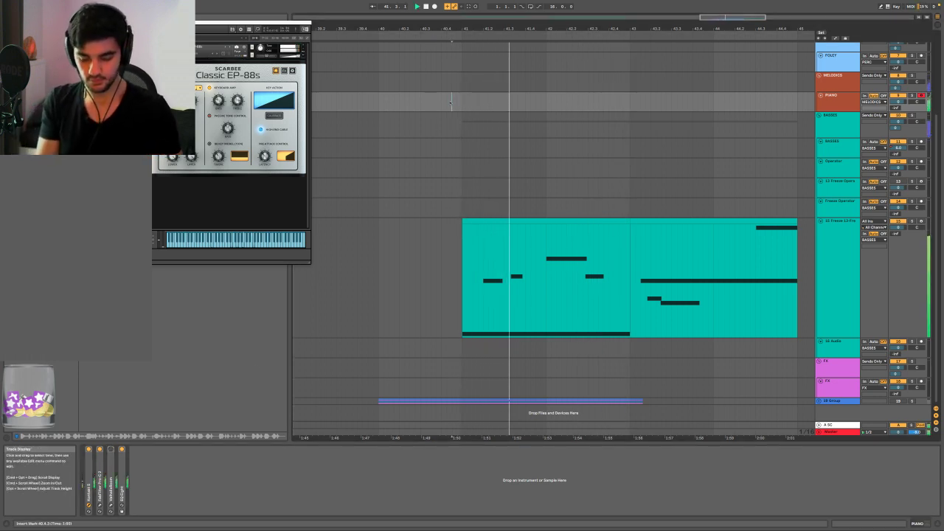
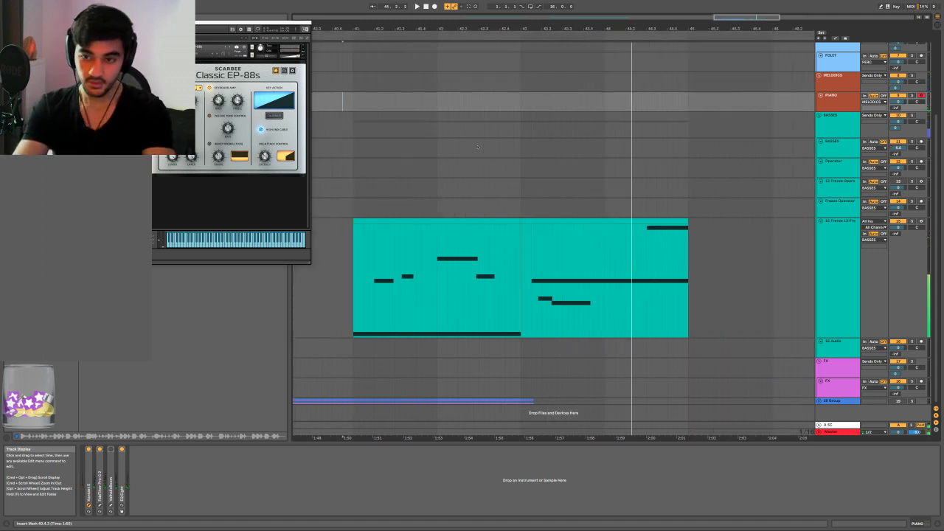
Close the Kontakt window, show all tracks and insert a new MIDI track directly below the PIANO track
{"action": "scroll", "coordinate": [431, 210], "scroll_direction": "down", "scroll_amount": 3}
{"action": "key", "text": "h"}
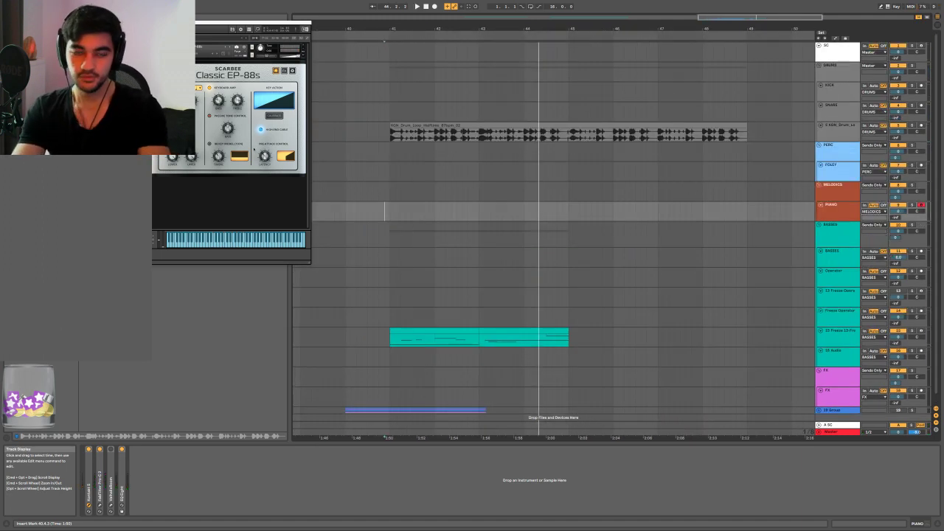
{"action": "left_click", "coordinate": [302, 24]}
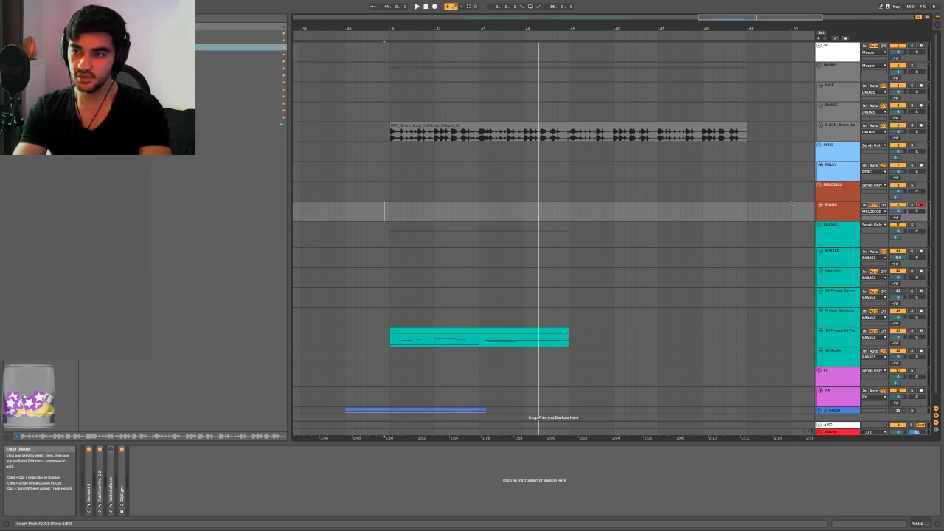
{"action": "left_click", "coordinate": [837, 207]}
{"action": "key", "text": "ctrl+shift+t"}
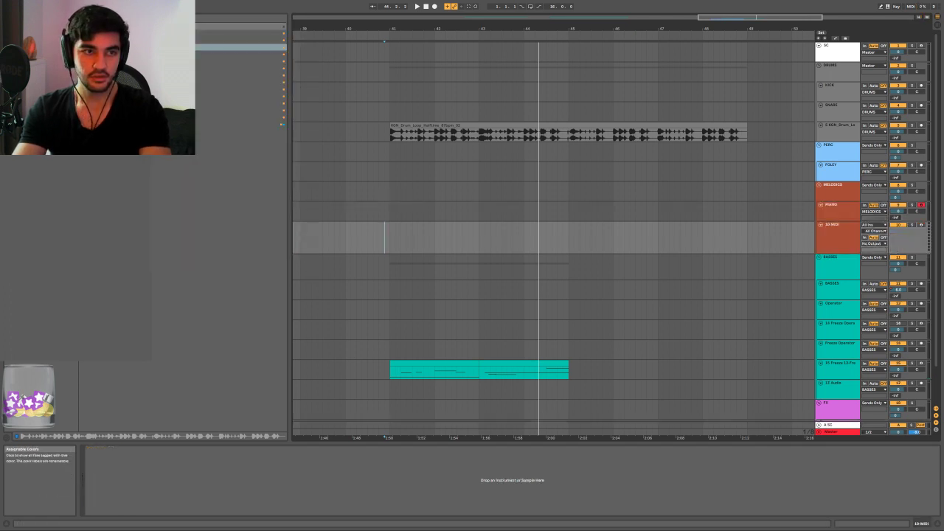
Load the LABS instrument onto the new MIDI track
{"action": "scroll", "coordinate": [373, 292], "scroll_direction": "down", "scroll_amount": 2}
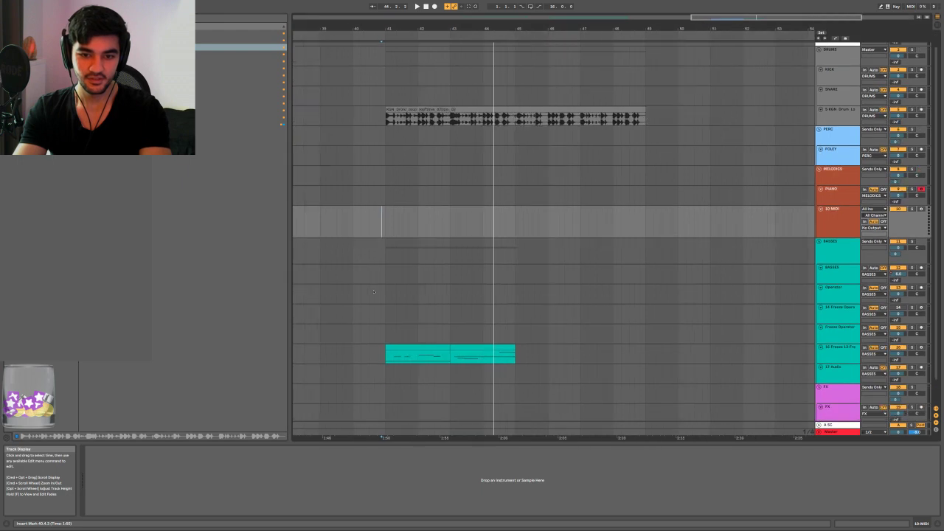
{"action": "scroll", "coordinate": [374, 292], "scroll_direction": "left", "scroll_amount": 1}
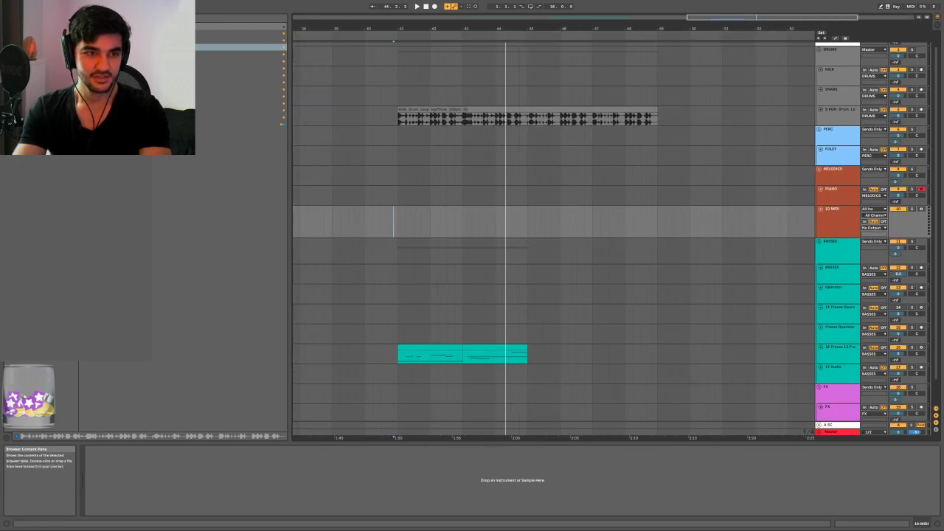
{"action": "left_click", "coordinate": [236, 47]}
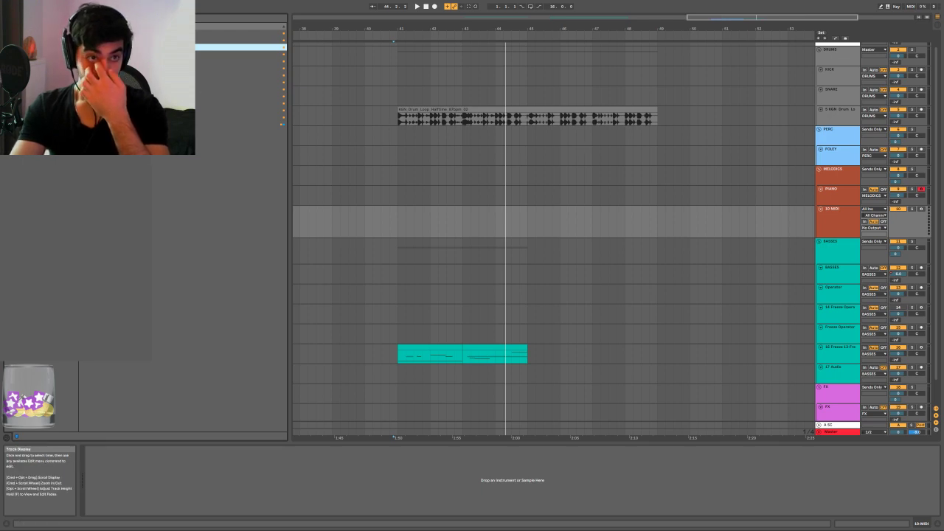
{"action": "key", "text": "Down"}
{"action": "key", "text": "Down"}
{"action": "key", "text": "Down"}
{"action": "key", "text": "Down"}
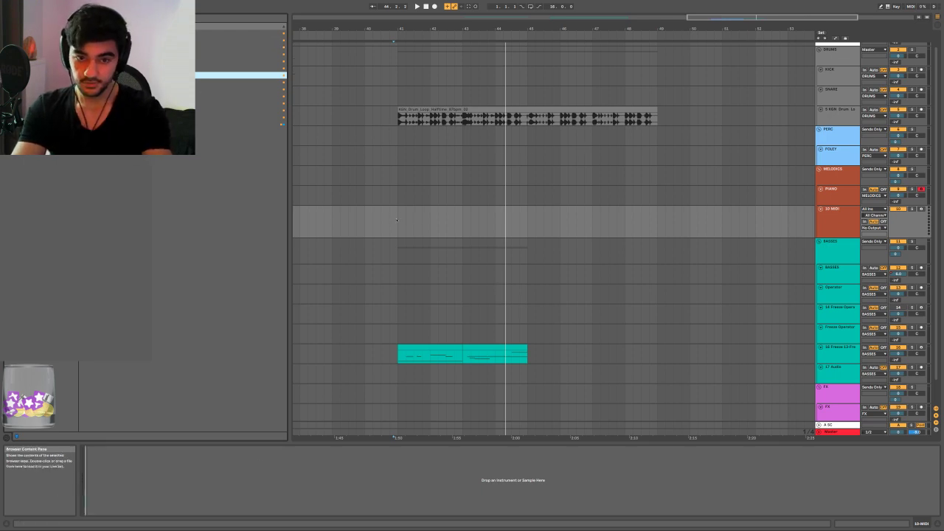
{"action": "key", "text": "Return"}
Create a two-bar MIDI clip on the LABS track from bar 41 and draw an E1 note from 1.1.1 to 2.3.1, auditioning it
{"action": "left_click_drag", "start_coordinate": [397, 220], "coordinate": [454, 225]}
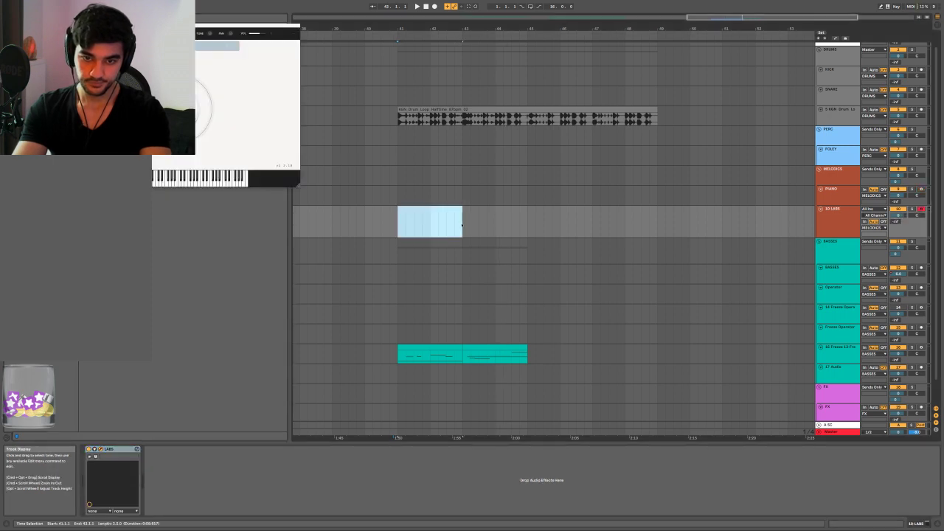
{"action": "key", "text": "super+shift+m"}
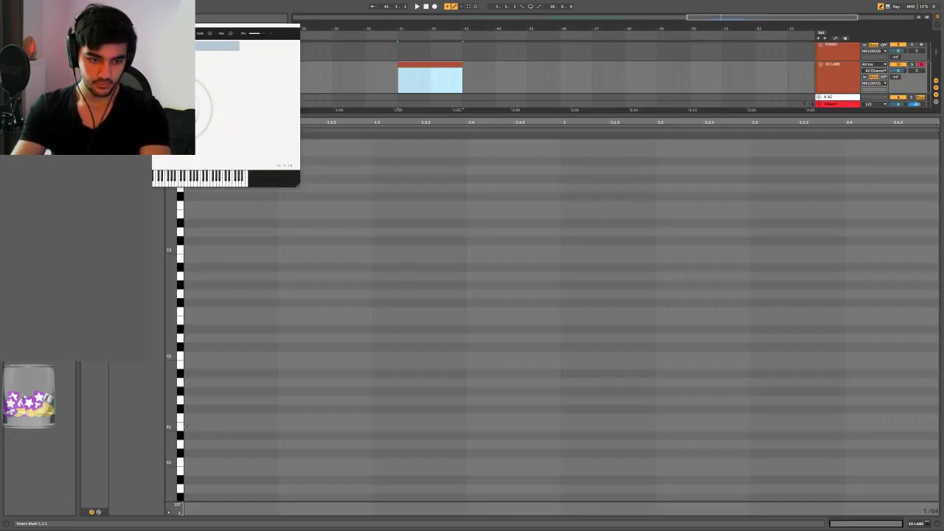
{"action": "double_click", "coordinate": [185, 426]}
{"action": "left_click_drag", "start_coordinate": [624, 433], "coordinate": [751, 433]}
{"action": "key", "text": "space"}
{"action": "key", "text": "space"}
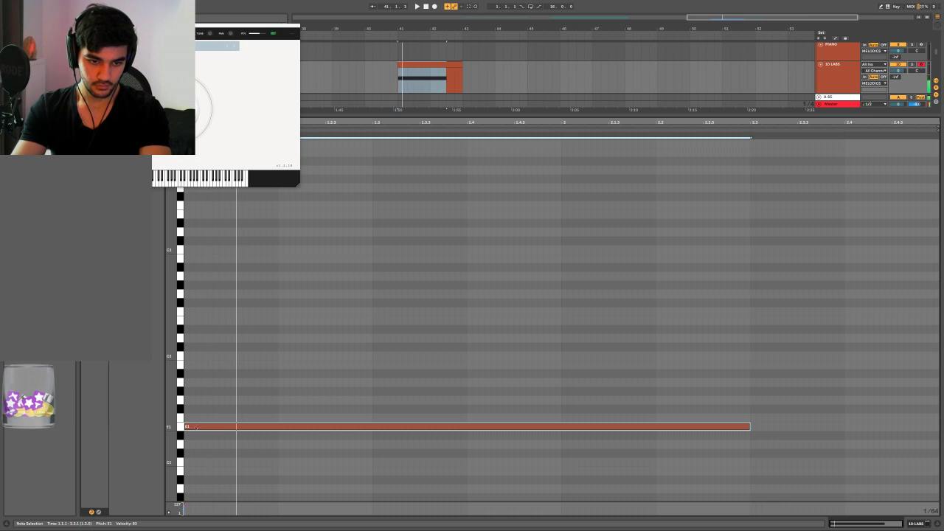
Stack equally long E2, B2, E3 and G3 notes above the E1 in the LABS clip and play the chord
{"action": "left_click_drag", "start_coordinate": [198, 426], "coordinate": [199, 258]}
{"action": "scroll", "coordinate": [200, 276], "scroll_direction": "up", "scroll_amount": 2}
{"action": "left_click_drag", "start_coordinate": [188, 301], "coordinate": [193, 234]}
{"action": "key", "text": "space"}
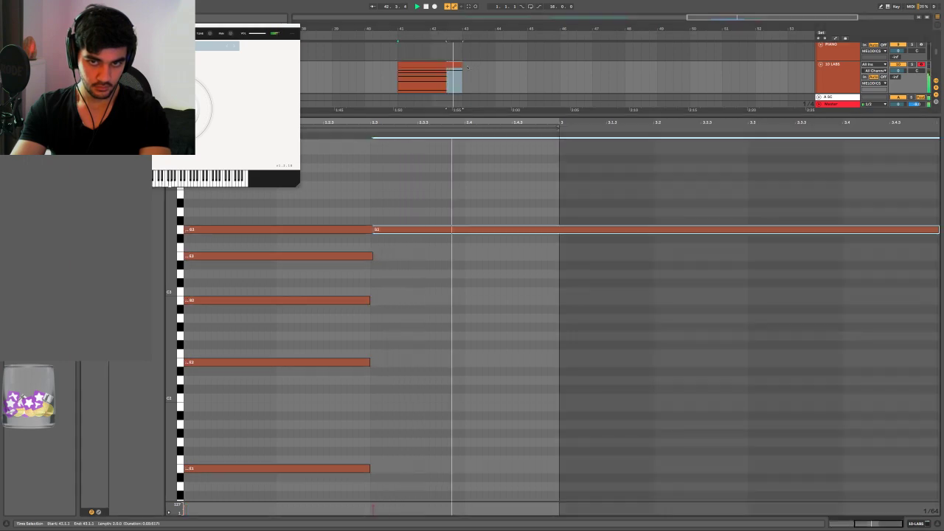
Undo the repeated G3 note and duplicate the whole two-bar LABS chord clip to bar 43
{"action": "key", "text": "space"}
{"action": "key", "text": "ctrl+z"}
{"action": "left_click", "coordinate": [452, 65]}
{"action": "key", "text": "ctrl+d"}
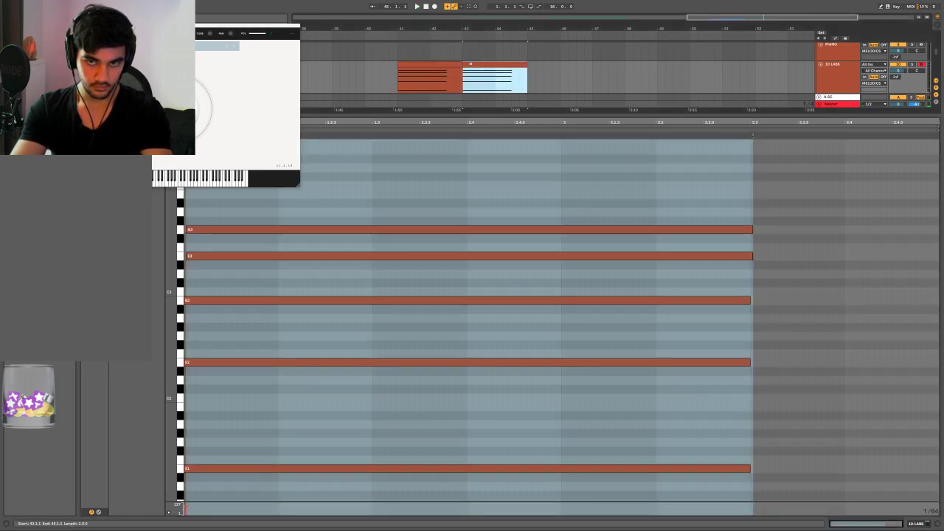
Transpose the duplicated chord down two semitones to D, raise its top note to F#3 and audition it
{"action": "left_click", "coordinate": [421, 273]}
{"action": "key", "text": "ctrl+a"}
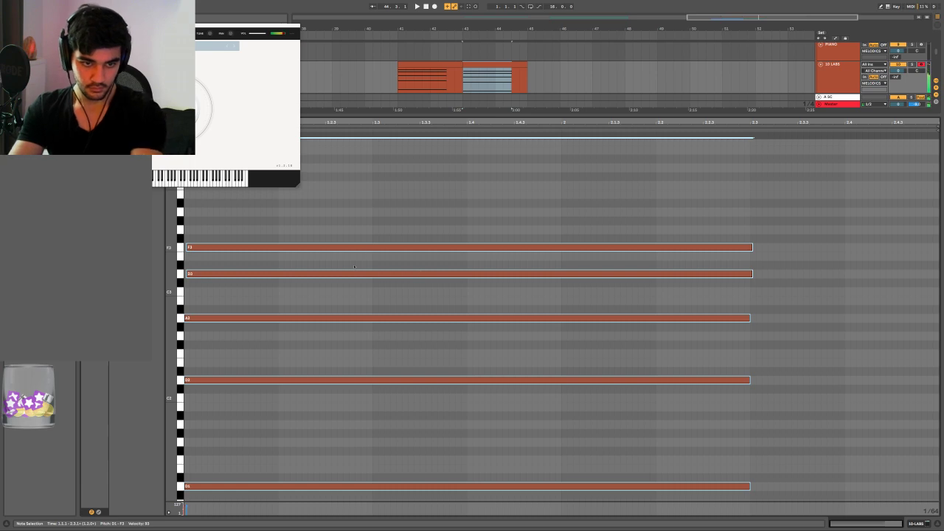
{"action": "left_click", "coordinate": [340, 273]}
{"action": "key", "text": "Up"}
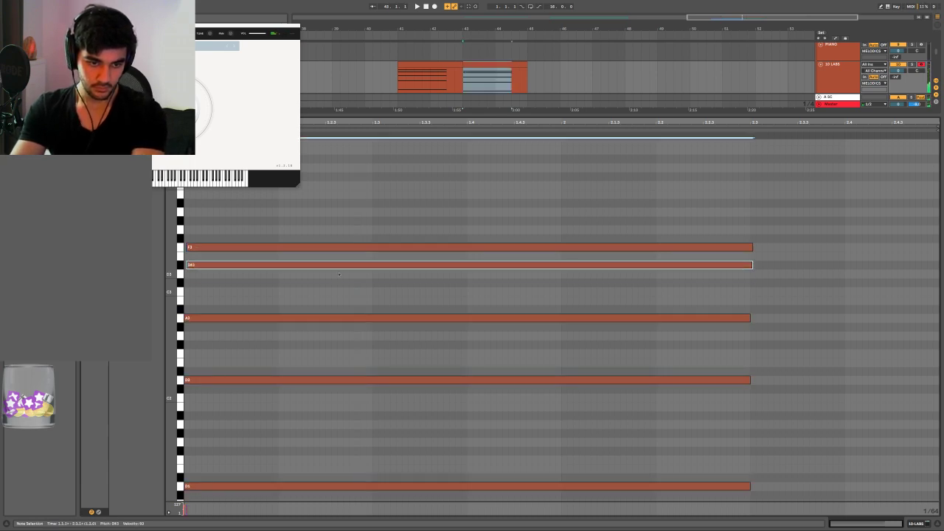
{"action": "key", "text": "Down"}
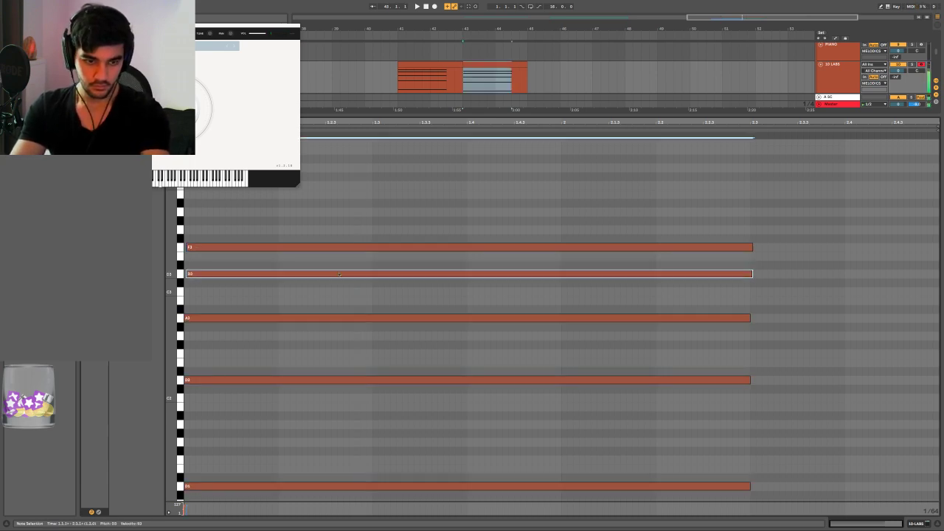
{"action": "left_click", "coordinate": [299, 256]}
{"action": "left_click", "coordinate": [297, 247]}
{"action": "key", "text": "Up"}
{"action": "key", "text": "space"}
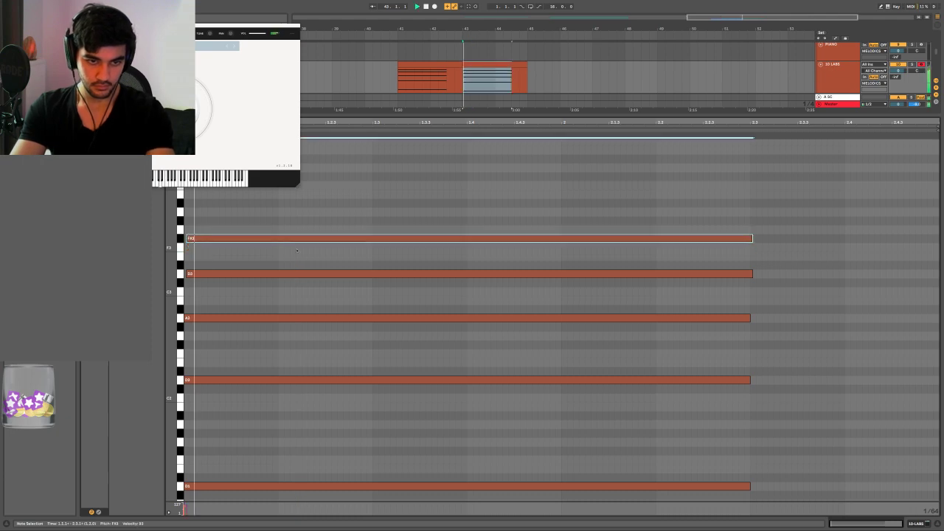
Play the LABS chords with the bass and drum loop from bar 41, checking the notes of the second bass clip
{"action": "key", "text": "shift+Tab"}
{"action": "left_click", "coordinate": [394, 158]}
{"action": "key", "text": "space"}
{"action": "key", "text": "space"}
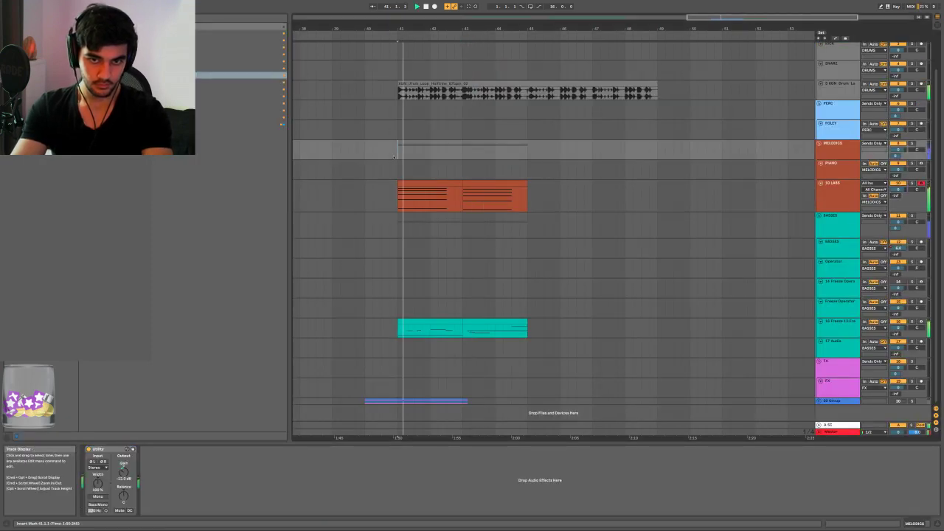
{"action": "double_click", "coordinate": [461, 328]}
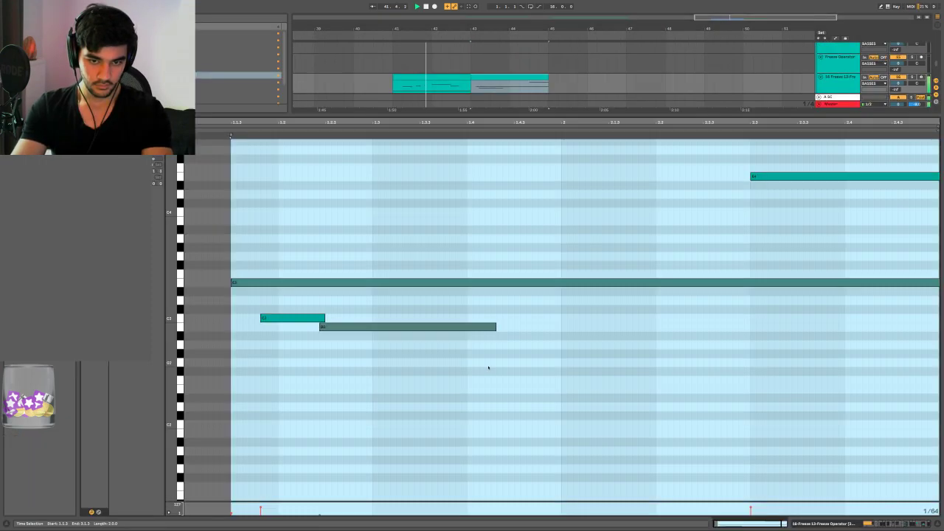
{"action": "key", "text": "shift+Tab"}
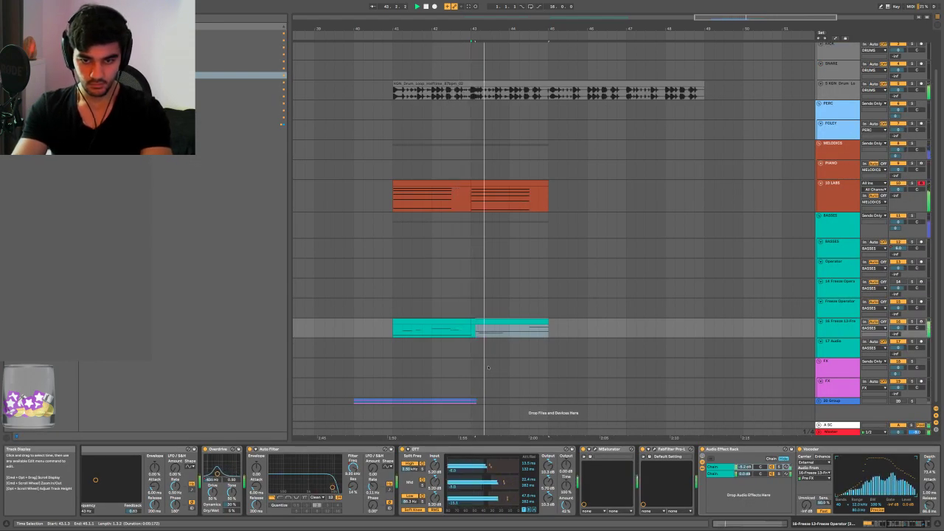
{"action": "scroll", "coordinate": [487, 368], "scroll_direction": "down", "scroll_amount": 2}
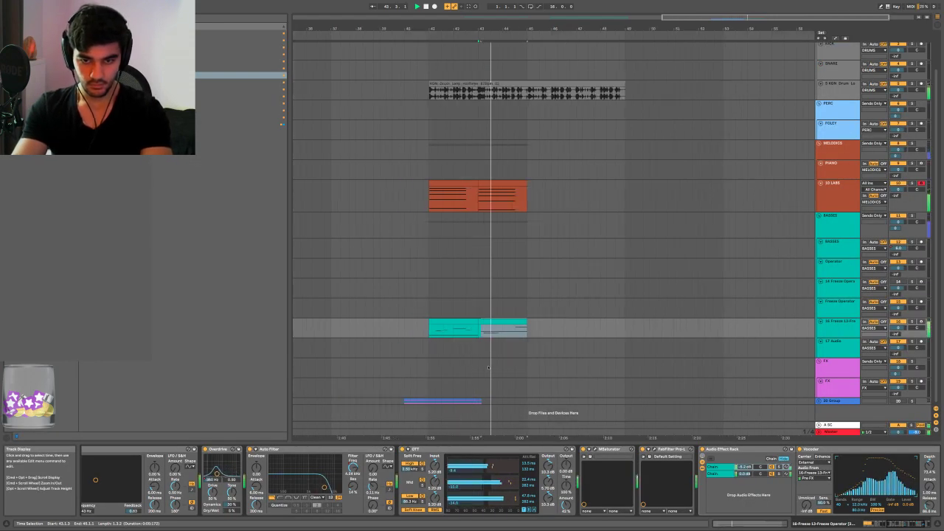
Duplicate the second LABS chord clip to bar 45, transpose its notes down two semitones and audition it in the arrangement
{"action": "left_click", "coordinate": [491, 181]}
{"action": "key", "text": "super+d"}
{"action": "key", "text": "shift+Tab"}
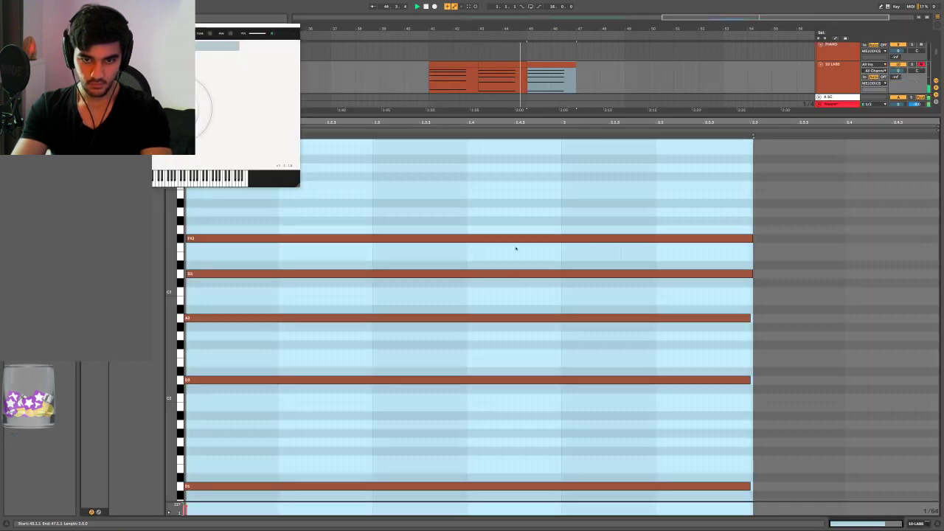
{"action": "left_click", "coordinate": [485, 317]}
{"action": "key", "text": "space"}
{"action": "key", "text": "super+a"}
{"action": "key", "text": "Down"}
{"action": "key", "text": "Down"}
{"action": "key", "text": "space"}
{"action": "key", "text": "shift+Tab"}
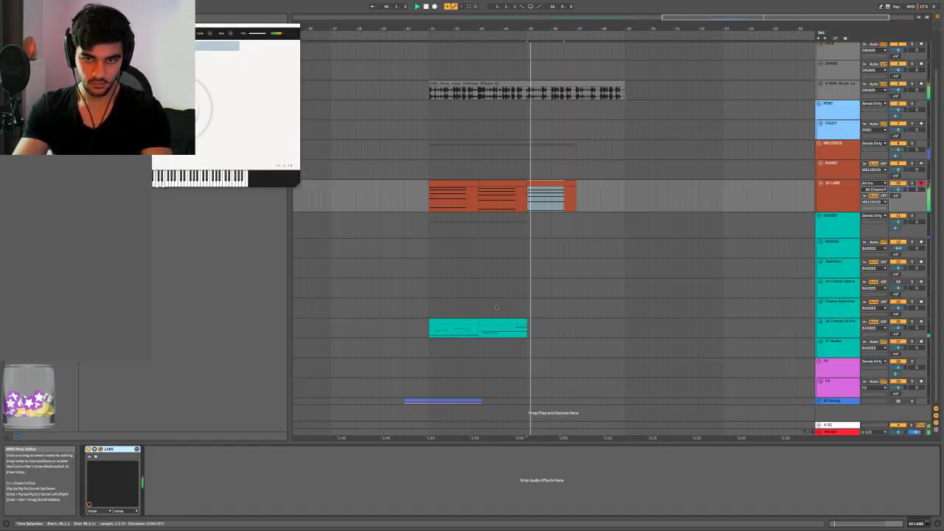
{"action": "key", "text": "space"}
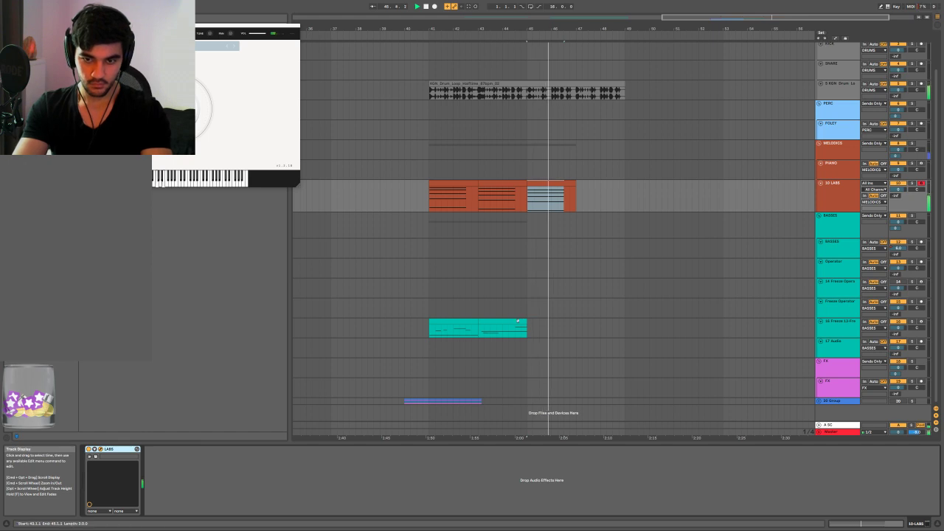
Duplicate the second bass clip to bar 45, transpose its notes down four semitones and shift them to the clip's start
{"action": "left_click", "coordinate": [522, 324]}
{"action": "key", "text": "super+d"}
{"action": "key", "text": "shift+Tab"}
{"action": "key", "text": "Down"}
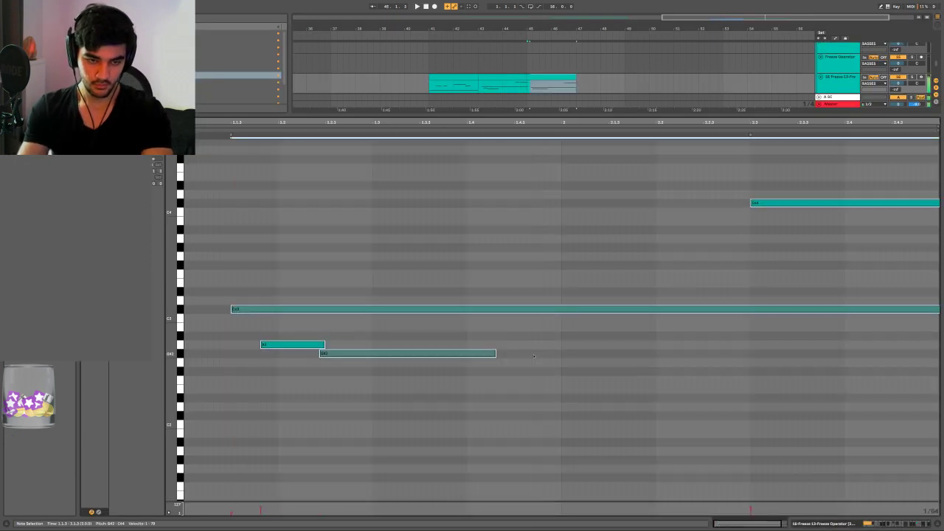
{"action": "key", "text": "Down"}
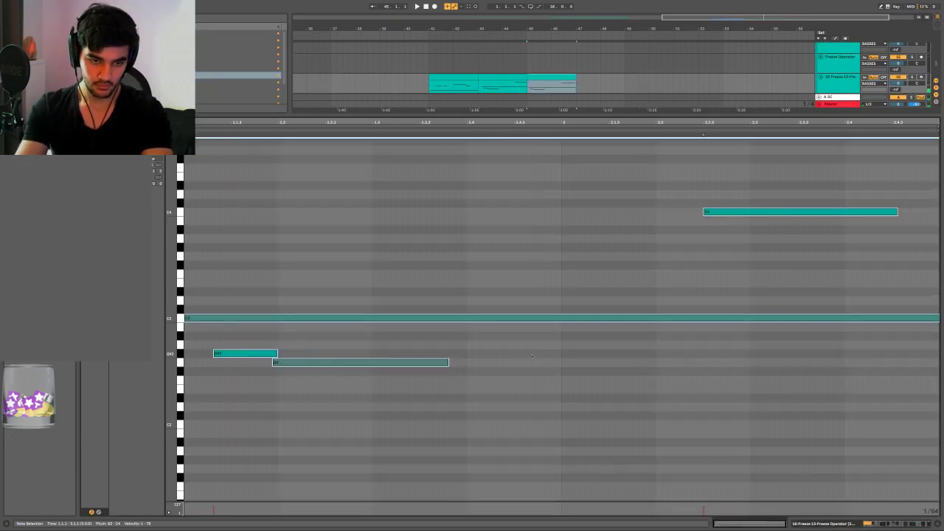
Raise the G2 note in the third bass clip one octave to G3 and audition it in the arrangement
{"action": "scroll", "coordinate": [533, 356], "scroll_direction": "right", "scroll_amount": 1}
{"action": "key", "text": "space"}
{"action": "key", "text": "space"}
{"action": "left_click", "coordinate": [311, 362]}
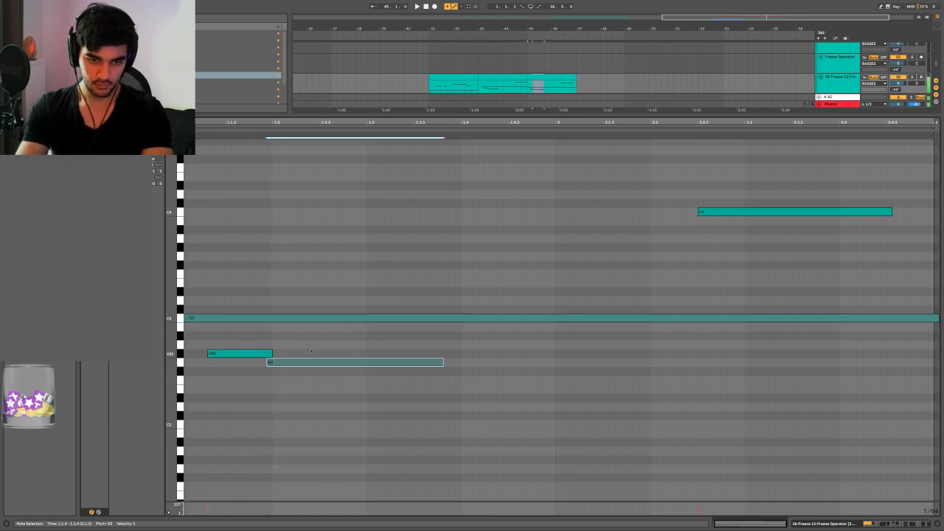
{"action": "key", "text": "shift+Up"}
{"action": "key", "text": "space"}
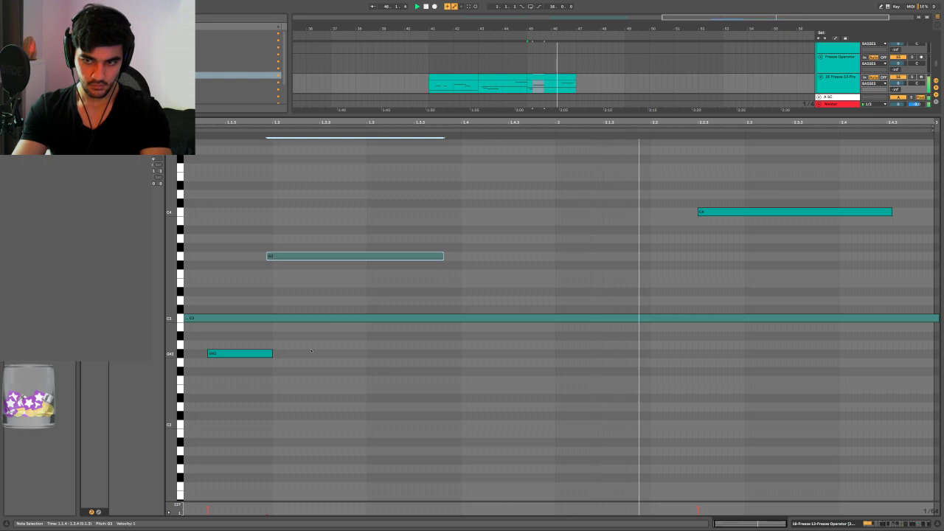
{"action": "key", "text": "shift+Tab"}
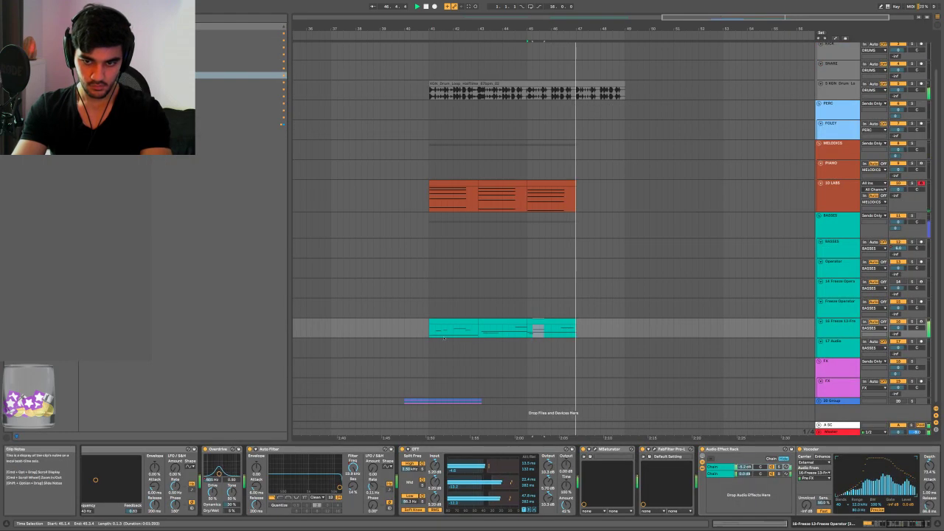
Paste the copied bass clip at bar 47 and duplicate the second LABS chord clip to the same bar
{"action": "key", "text": "super+z"}
{"action": "key", "text": "super+z"}
{"action": "key", "text": "super+z"}
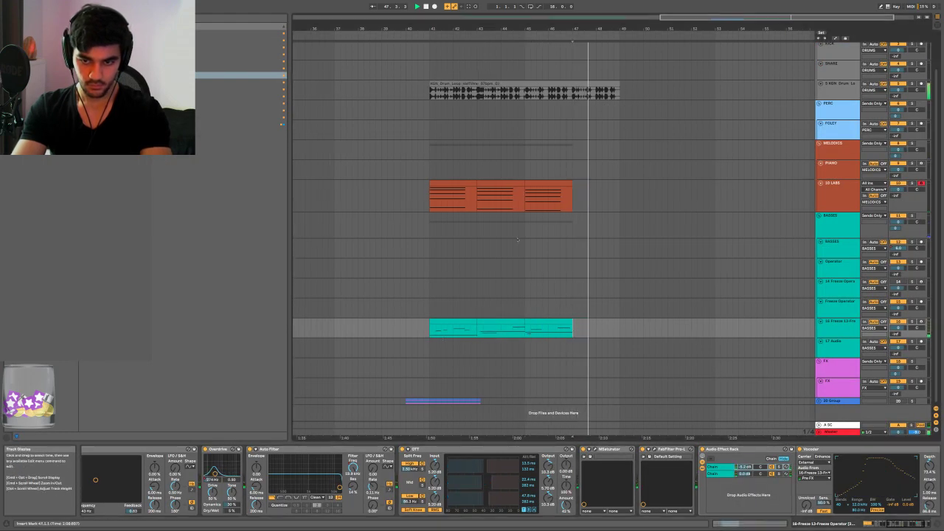
{"action": "key", "text": "super+v"}
{"action": "left_click", "coordinate": [510, 183]}
{"action": "key", "text": "space"}
{"action": "key", "text": "super+c"}
{"action": "left_click", "coordinate": [573, 200]}
{"action": "key", "text": "super+v"}
{"action": "key", "text": "space"}
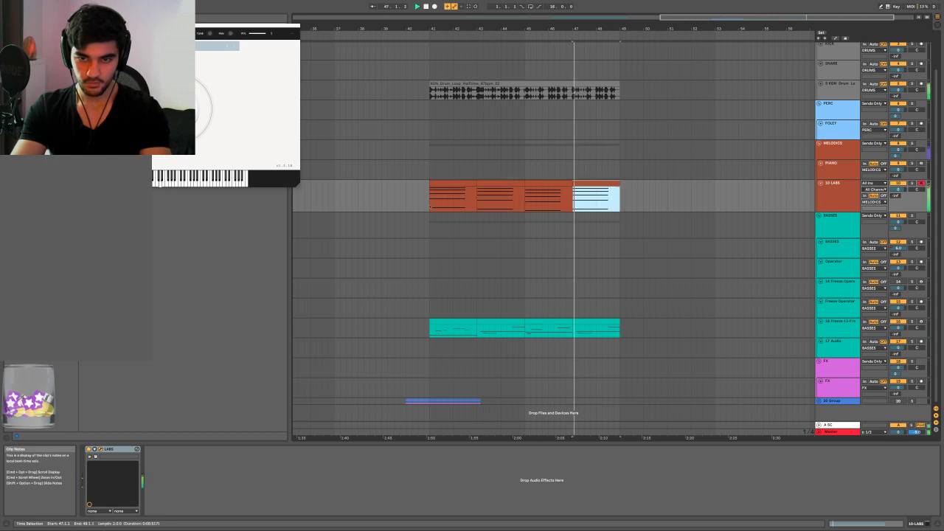
Play the full phrase from bar 41, hide the LABS plug-in window and check the notes of the second bass clip
{"action": "left_click", "coordinate": [430, 207]}
{"action": "key", "text": "space"}
{"action": "key", "text": "space"}
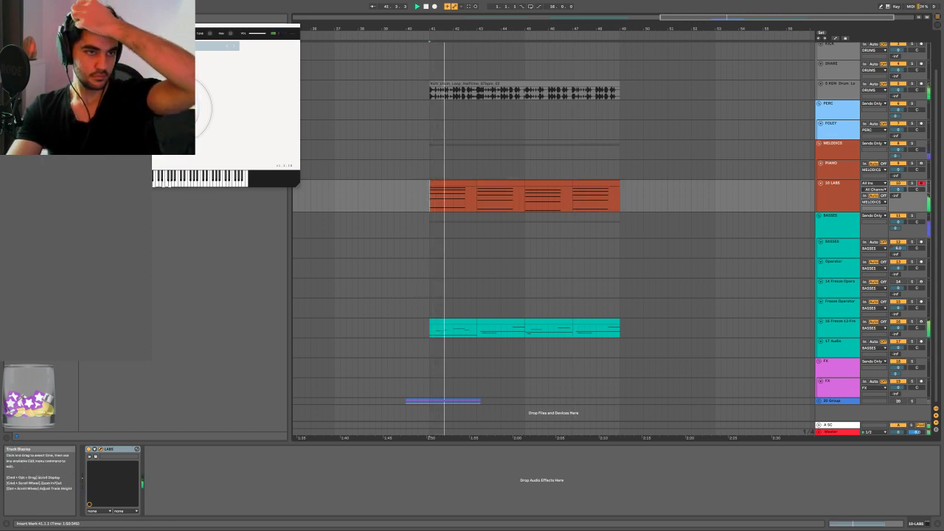
{"action": "key", "text": "super+alt+p"}
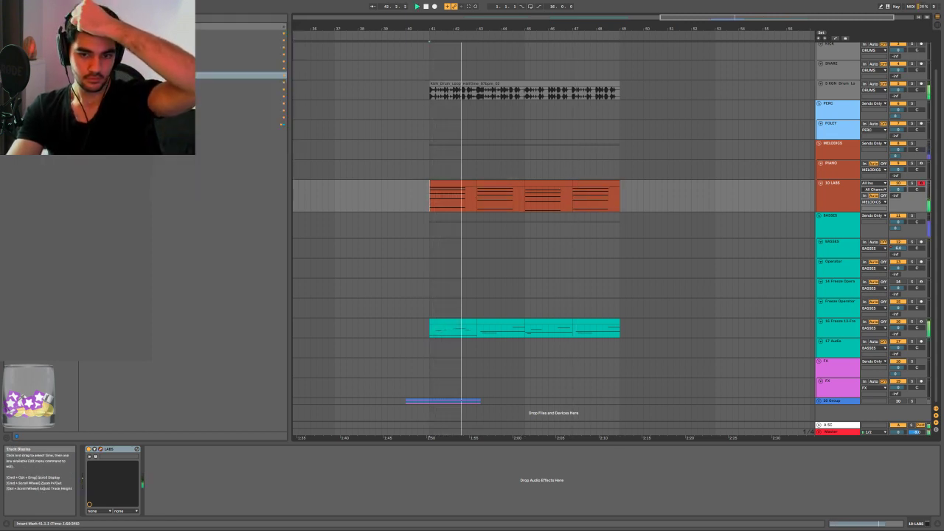
{"action": "left_click", "coordinate": [834, 330]}
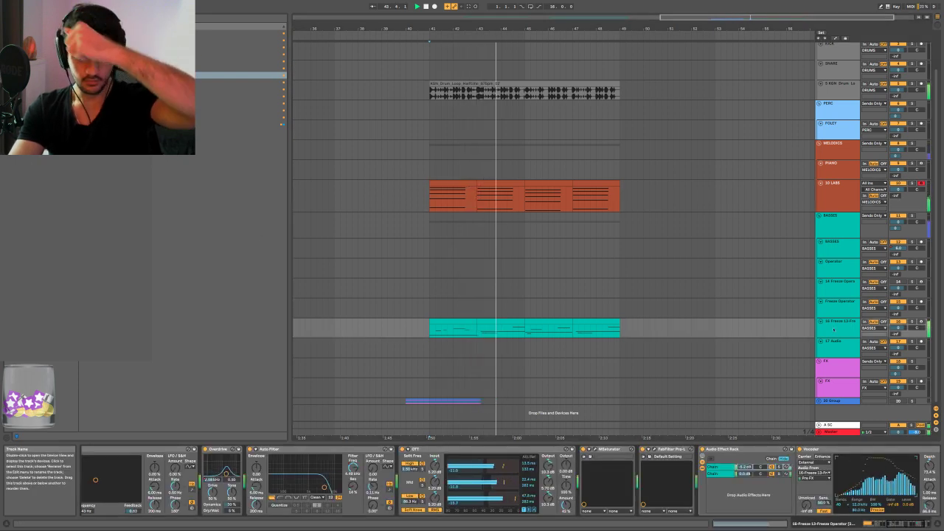
{"action": "left_click", "coordinate": [480, 320]}
{"action": "double_click", "coordinate": [480, 320]}
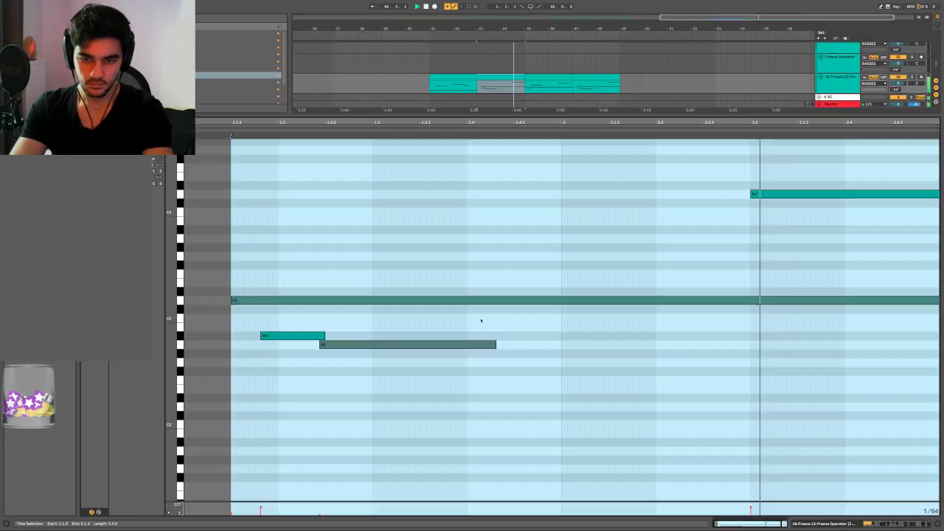
{"action": "key", "text": "shift+Tab"}
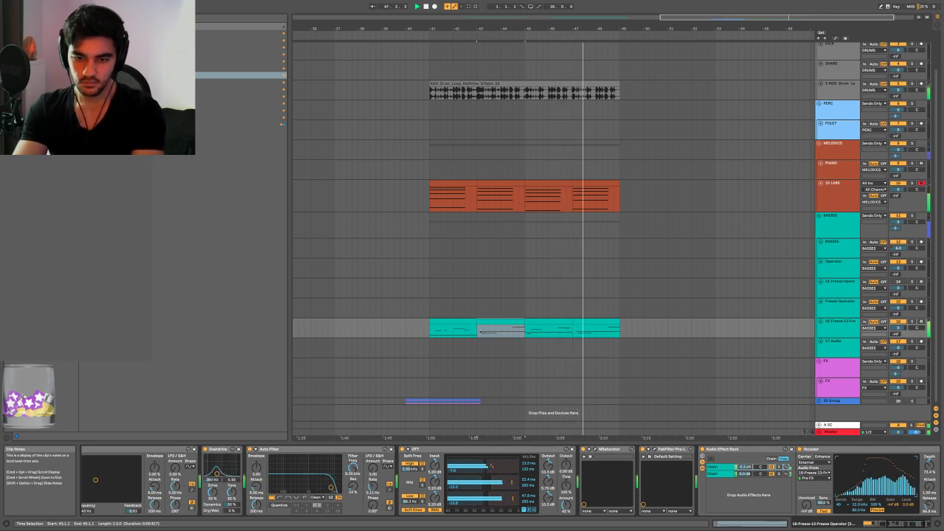
{"action": "scroll", "coordinate": [496, 350], "scroll_direction": "down", "scroll_amount": 3}
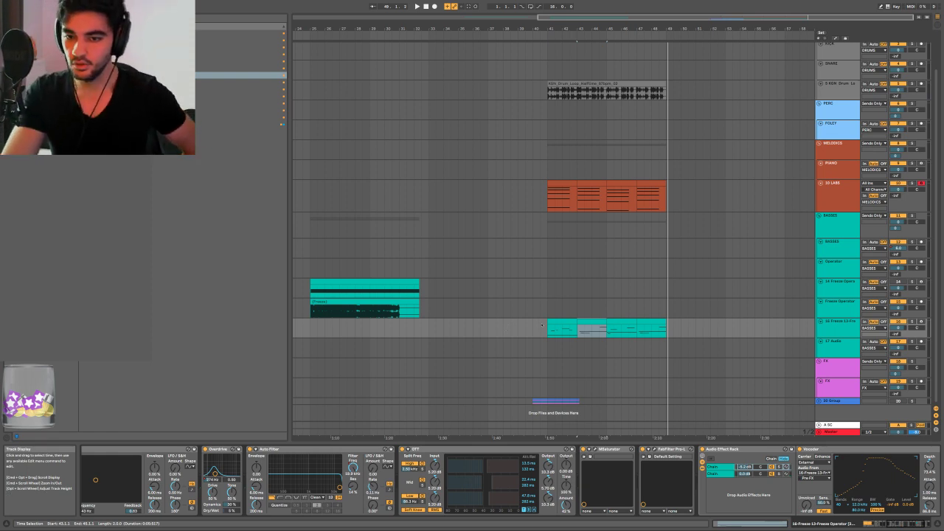
Unfold the collapsed 20-Group to show the audio clips of its individual tracks
{"action": "left_click_drag", "start_coordinate": [542, 325], "coordinate": [547, 327]}
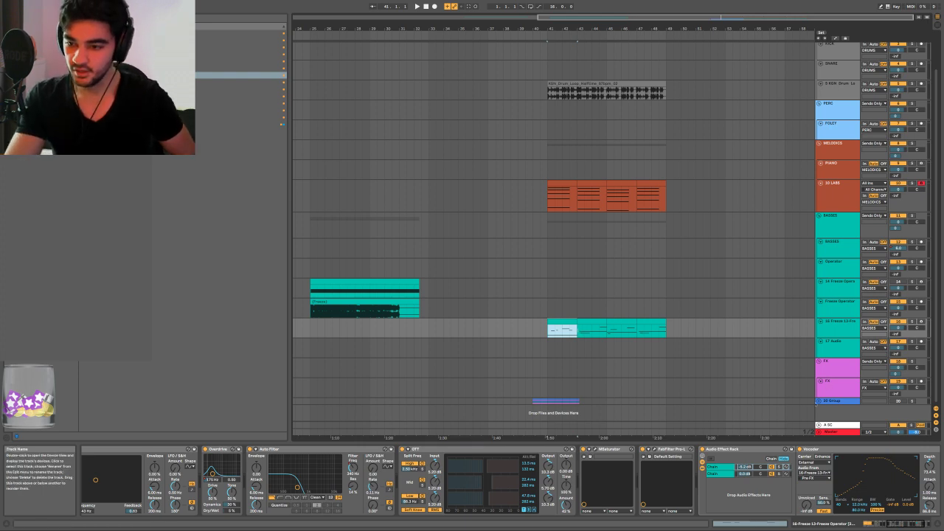
{"action": "left_click", "coordinate": [822, 401]}
{"action": "left_click", "coordinate": [820, 401]}
{"action": "left_click", "coordinate": [818, 401]}
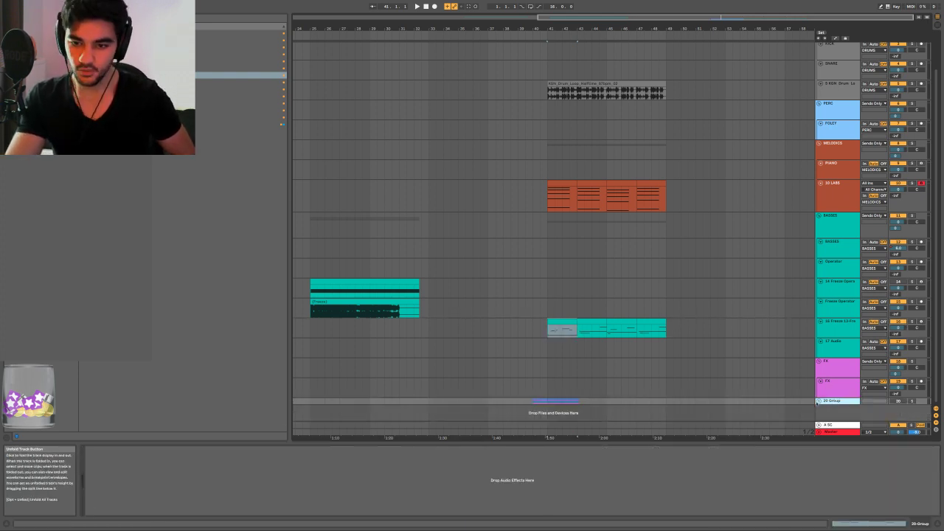
{"action": "left_click", "coordinate": [817, 402]}
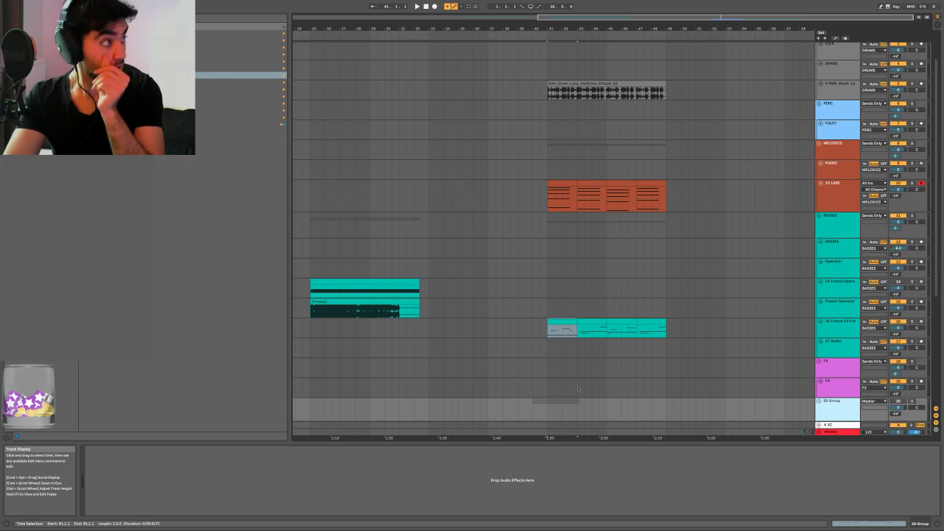
{"action": "scroll", "coordinate": [579, 389], "scroll_direction": "down", "scroll_amount": 5}
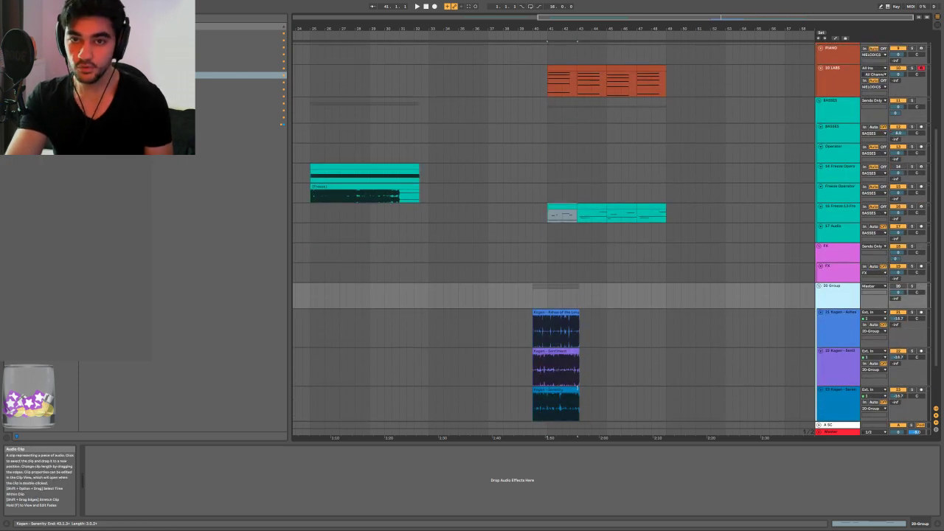
{"action": "scroll", "coordinate": [579, 389], "scroll_direction": "down", "scroll_amount": 2}
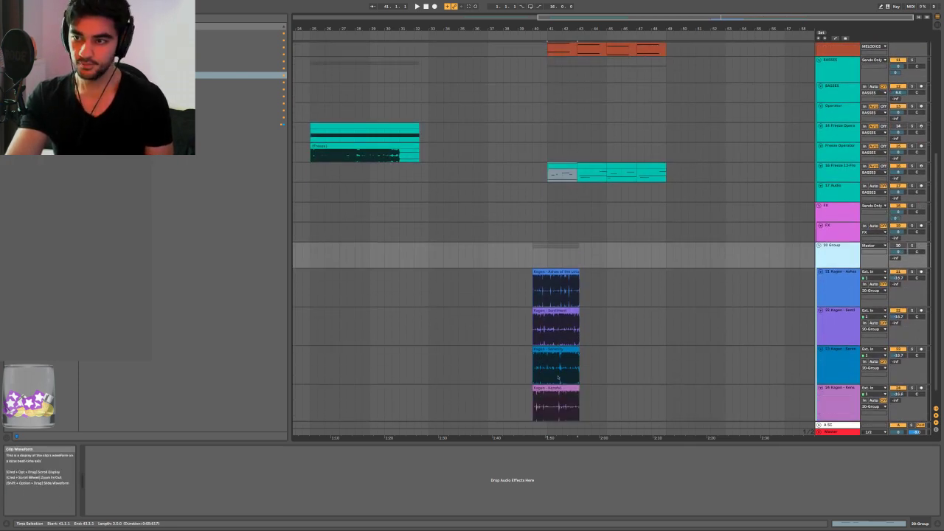
Clear the time selection on the Sentiment track and switch to the desktop with the OBS recording window
{"action": "left_click", "coordinate": [527, 340]}
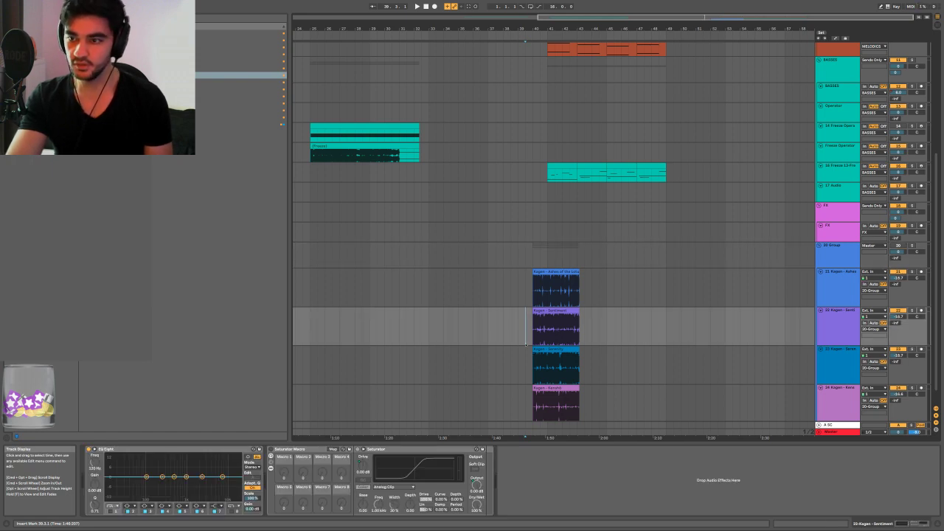
{"action": "key", "text": "ctrl+Left"}
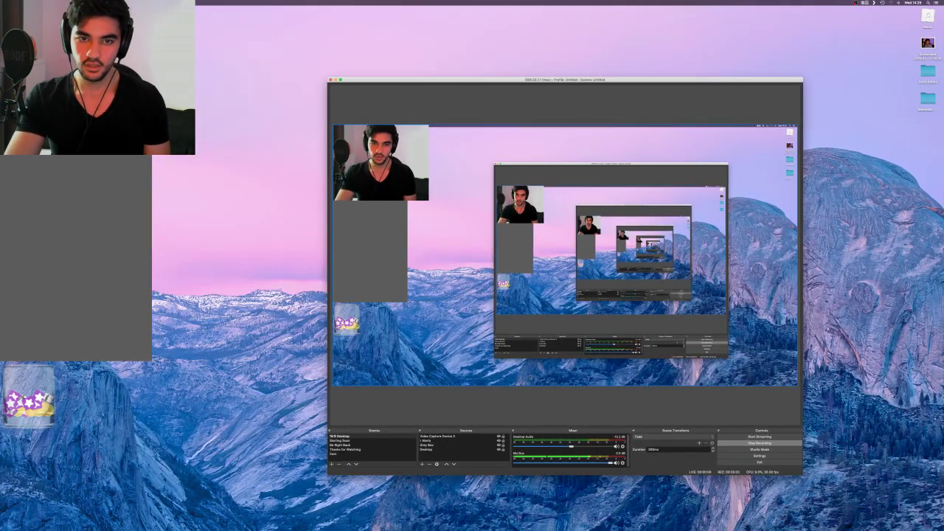